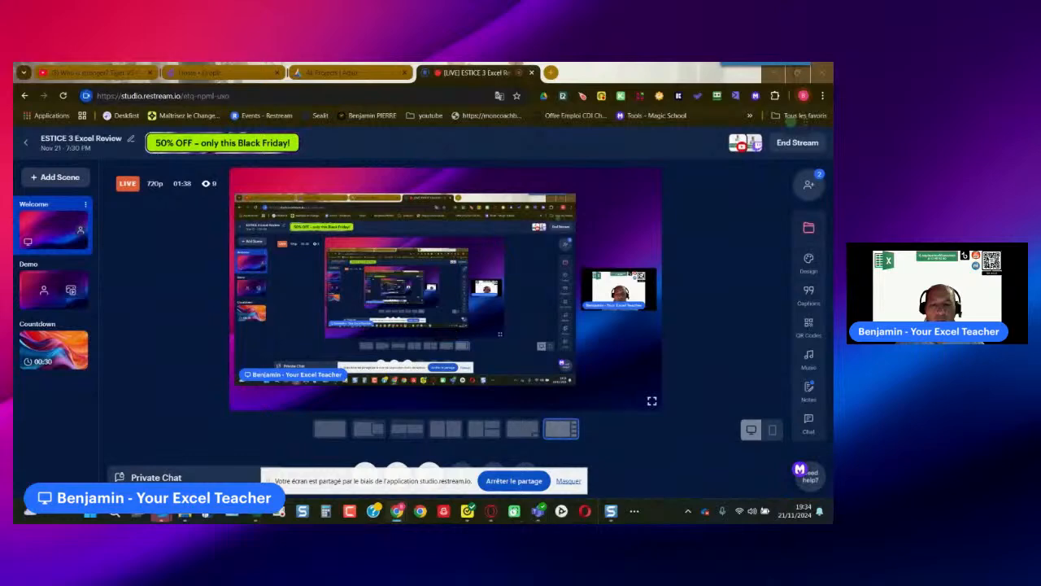
- Switch to the Excel workbook youtube live estice 3 - 20112024.xlsx and tile it side by side with the Restream studio window
mouse_move(255, 511)
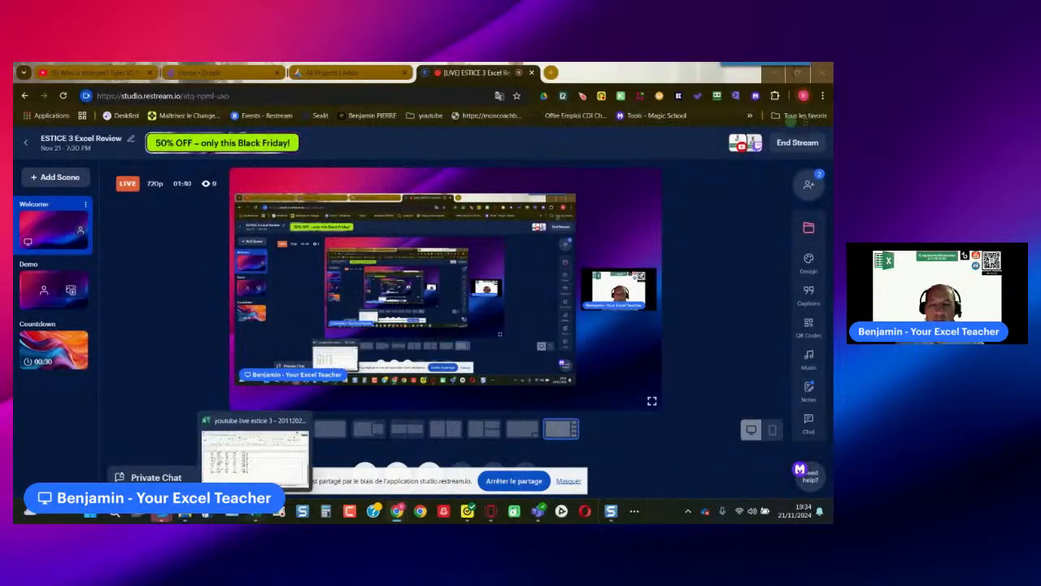
left_click(255, 451)
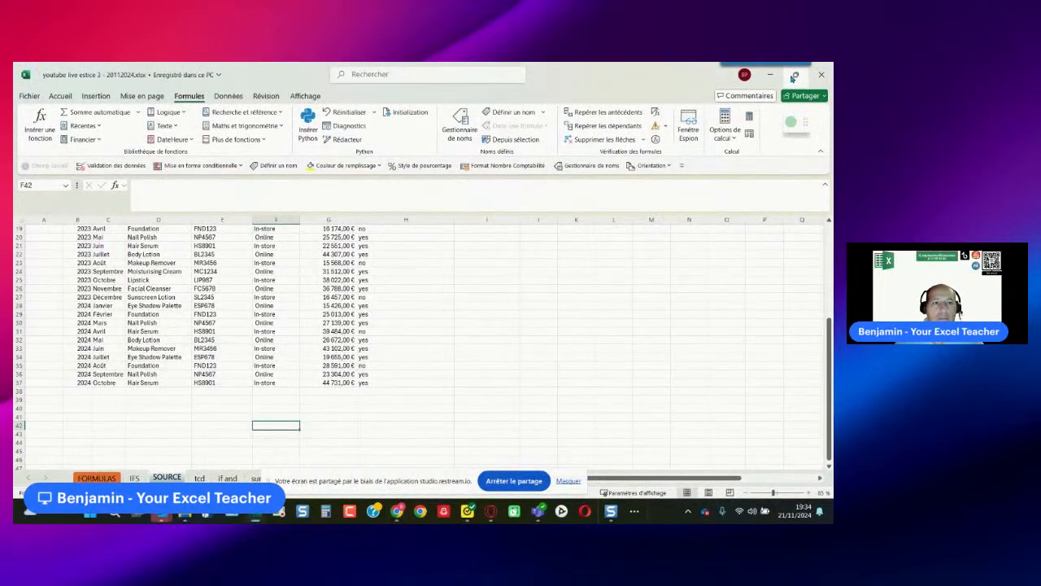
mouse_move(794, 78)
left_click(728, 102)
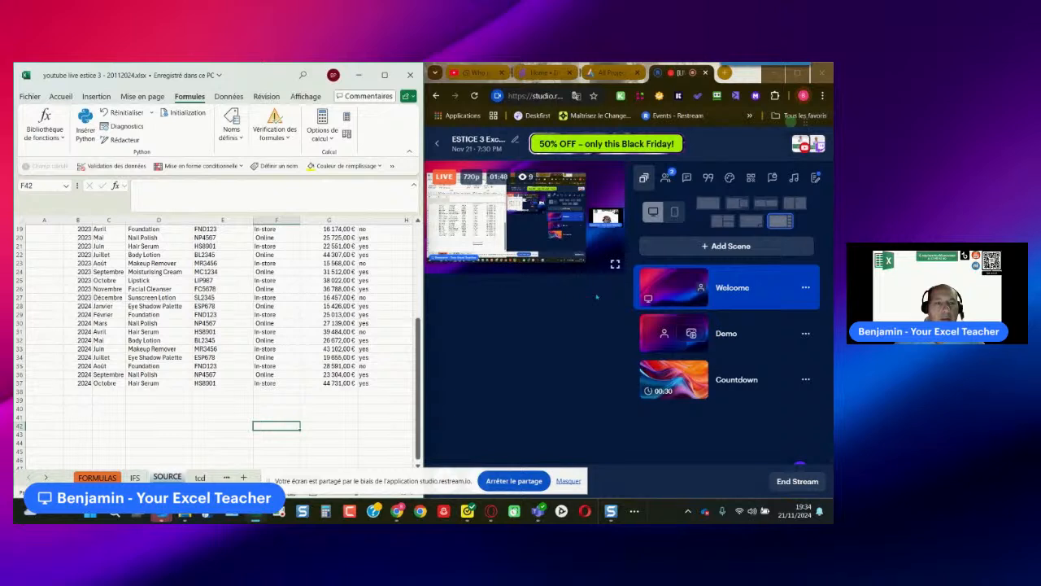
- Send the chat message "welcome on this youtube live" to the YouTube channel from the stream's chat
left_click(684, 180)
left_click(684, 180)
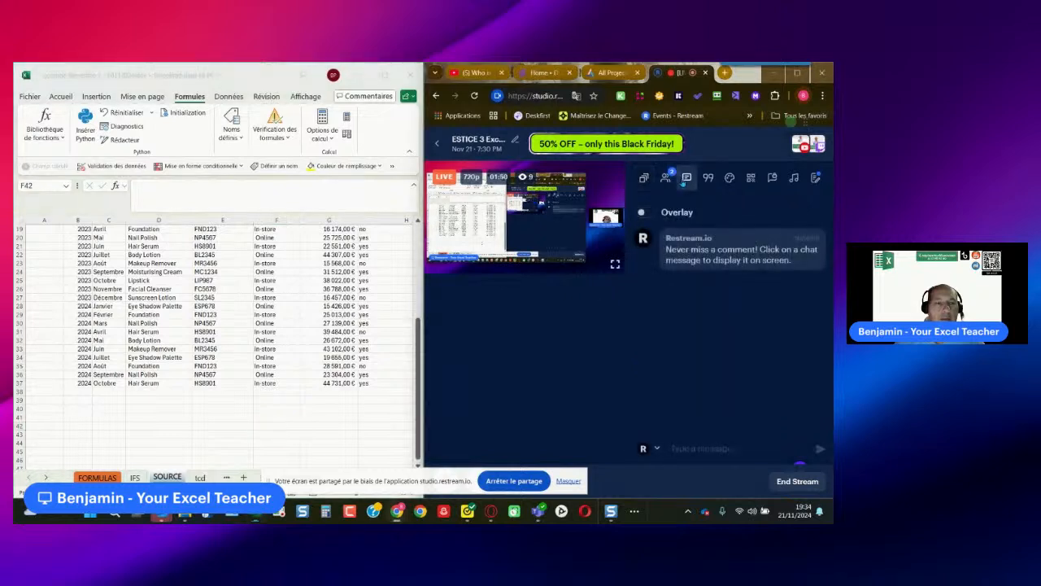
left_click(655, 448)
left_click(668, 437)
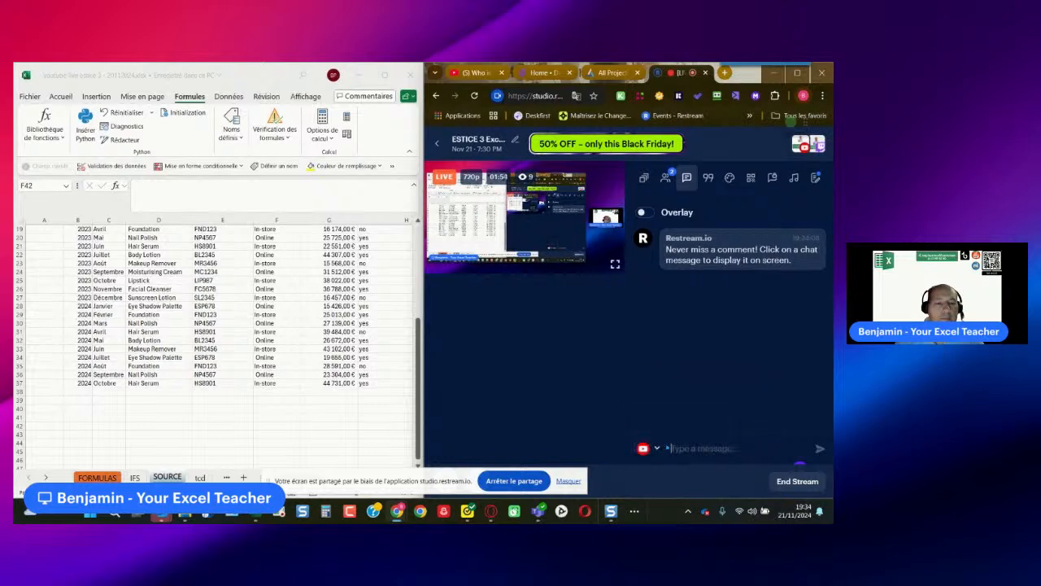
type("welcom")
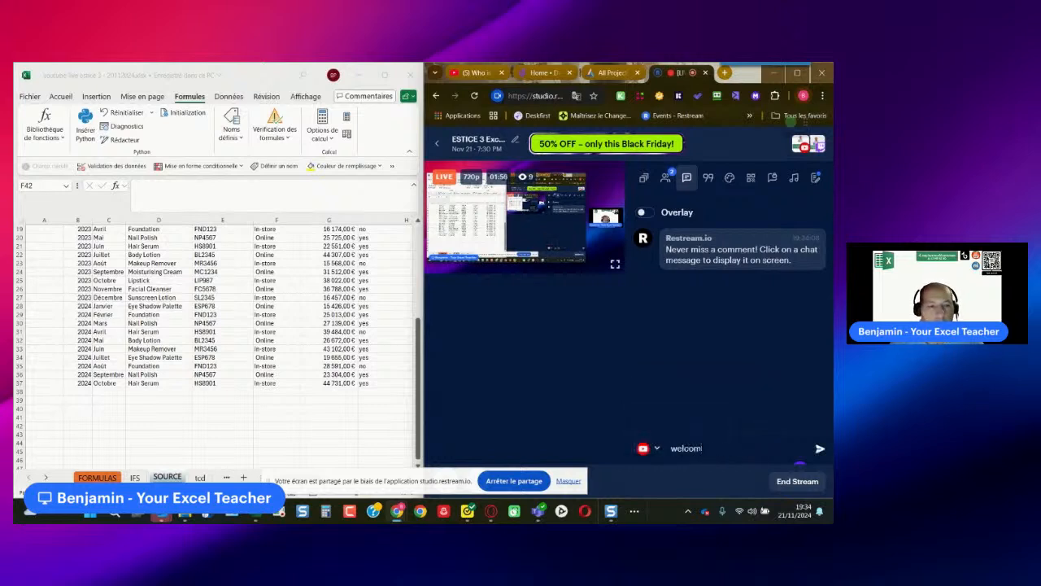
type("e on this youtube live")
key("Return")
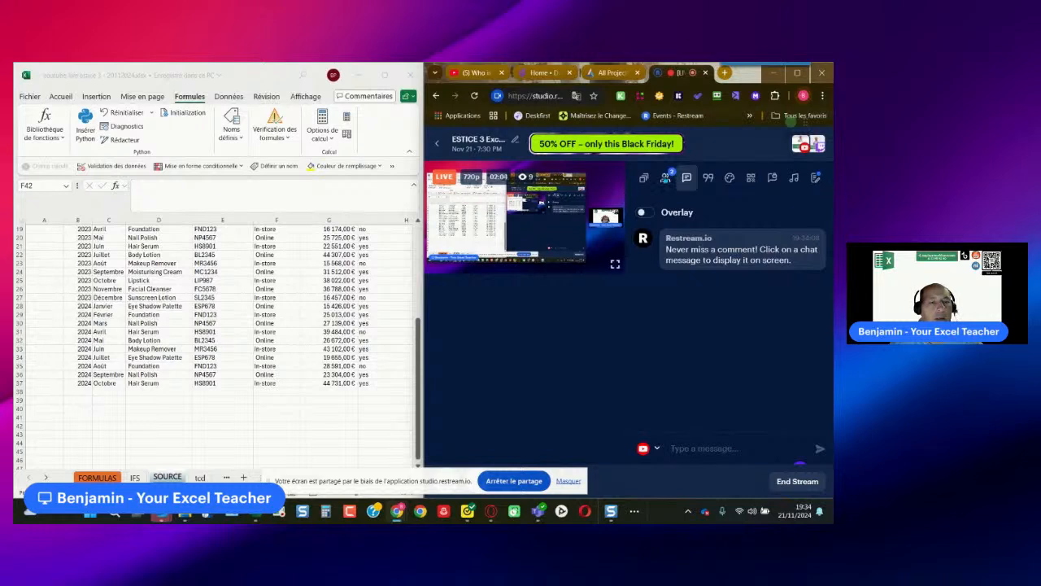
- Check the stream's participants and return to the chat, widening the Excel window to about two thirds of the screen
left_click(666, 177)
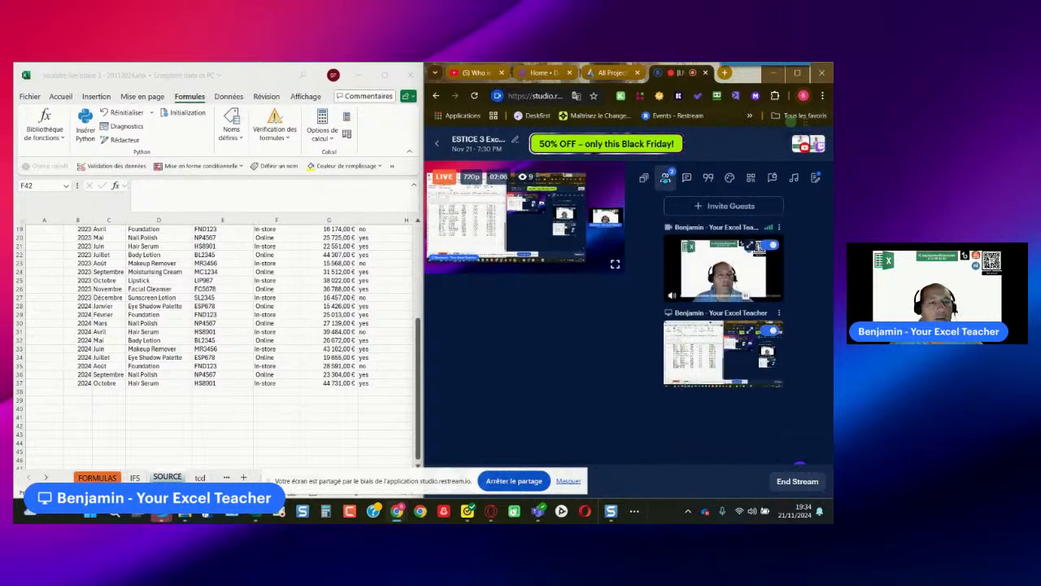
left_click(686, 177)
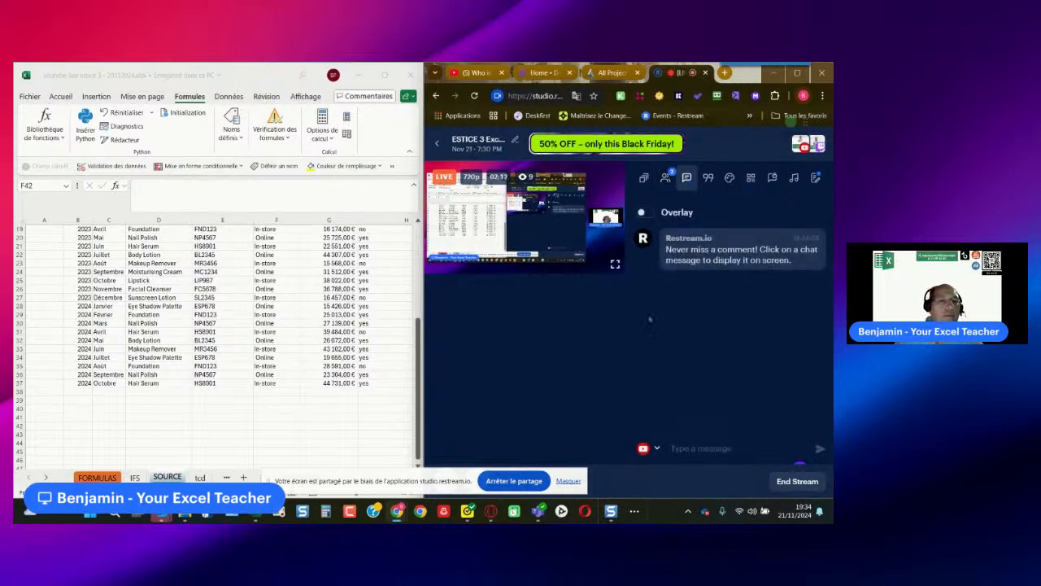
left_click_drag(422, 382, 569, 366)
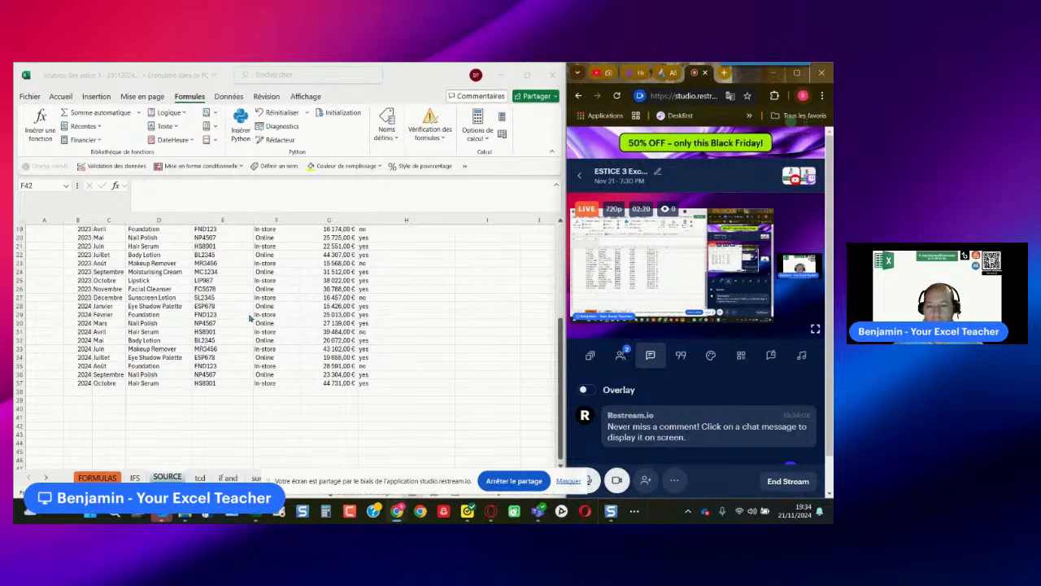
- Show the SOURCE sheet's header row at 145 % zoom and move the screen-sharing notice off the sheet tabs
scroll(251, 319, "up", 1)
scroll(248, 316, "up", 3)
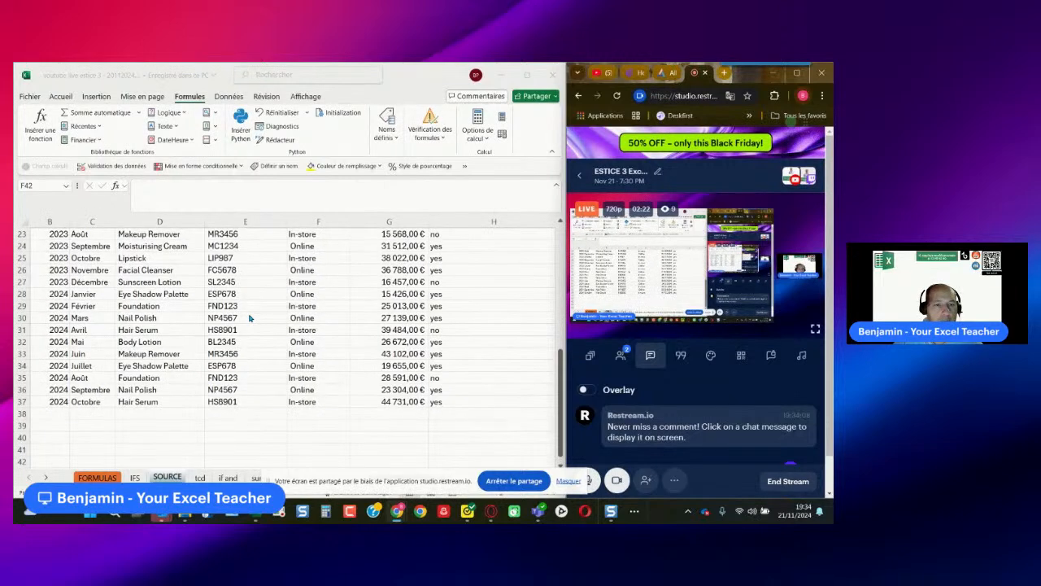
scroll(246, 322, "up", 7)
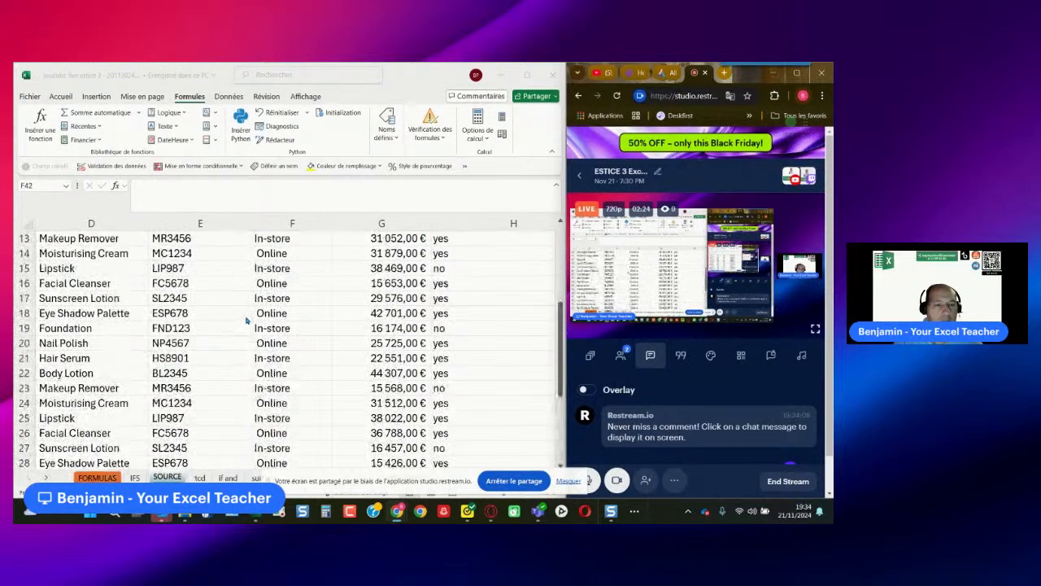
scroll(249, 324, "down", 2)
scroll(251, 324, "up", 2)
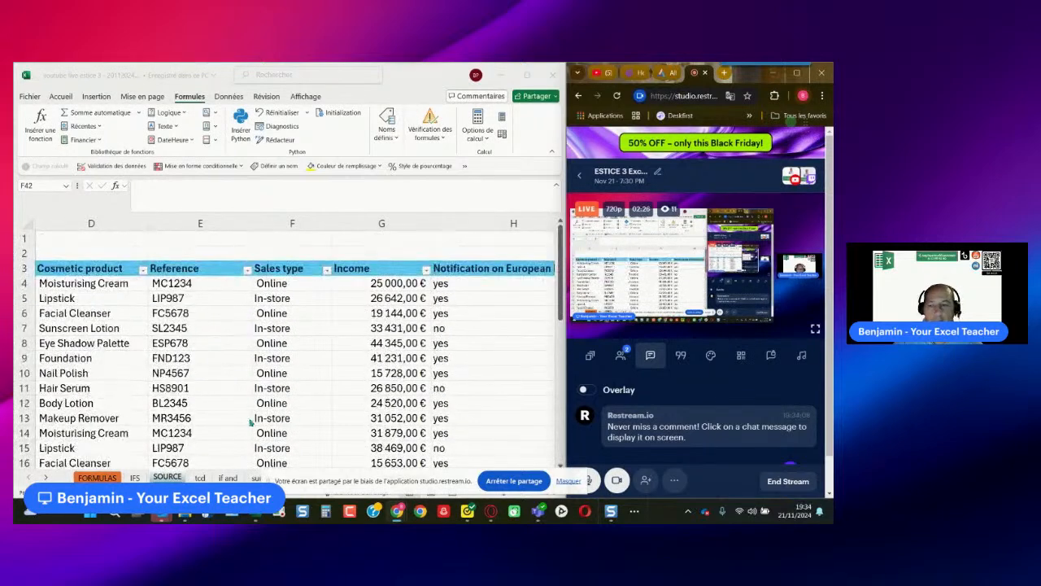
left_click_drag(342, 486, 504, 89)
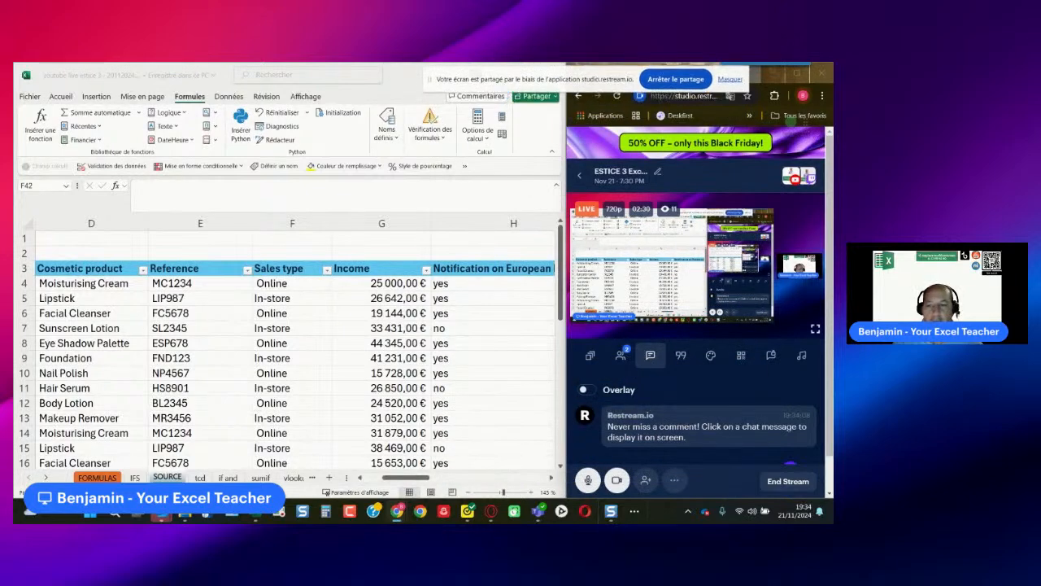
- Remove the trailing dash after SUMIF in the text box on the FORMULAS sheet
left_click(97, 477)
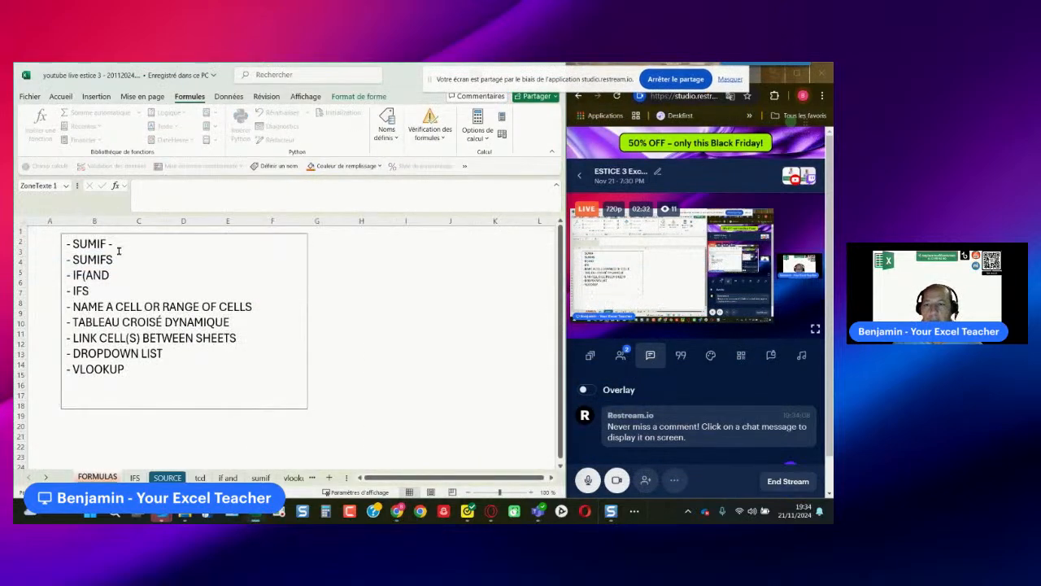
left_click(122, 243)
key("BackSpace")
key("BackSpace")
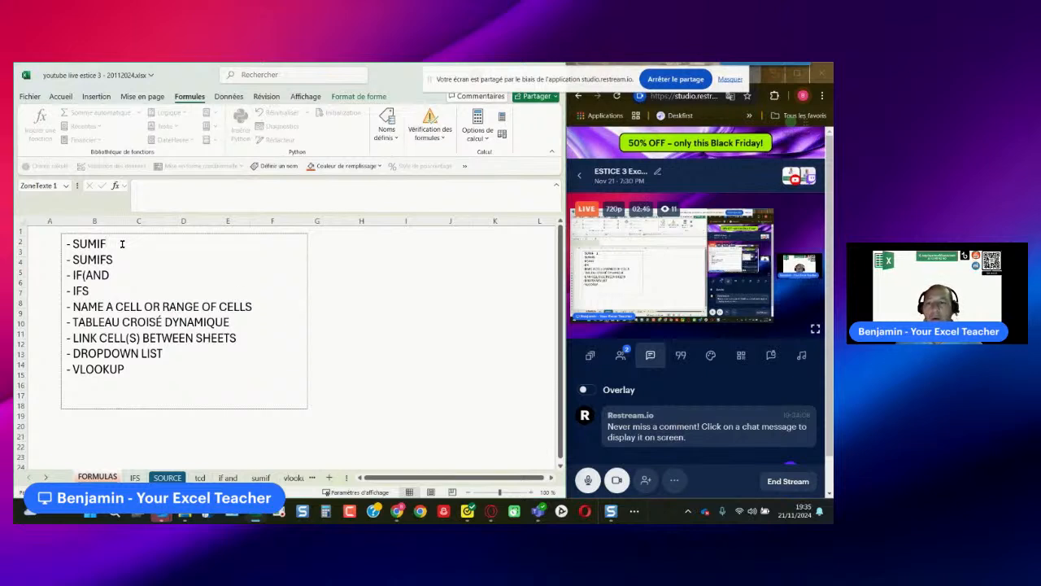
left_click(395, 288)
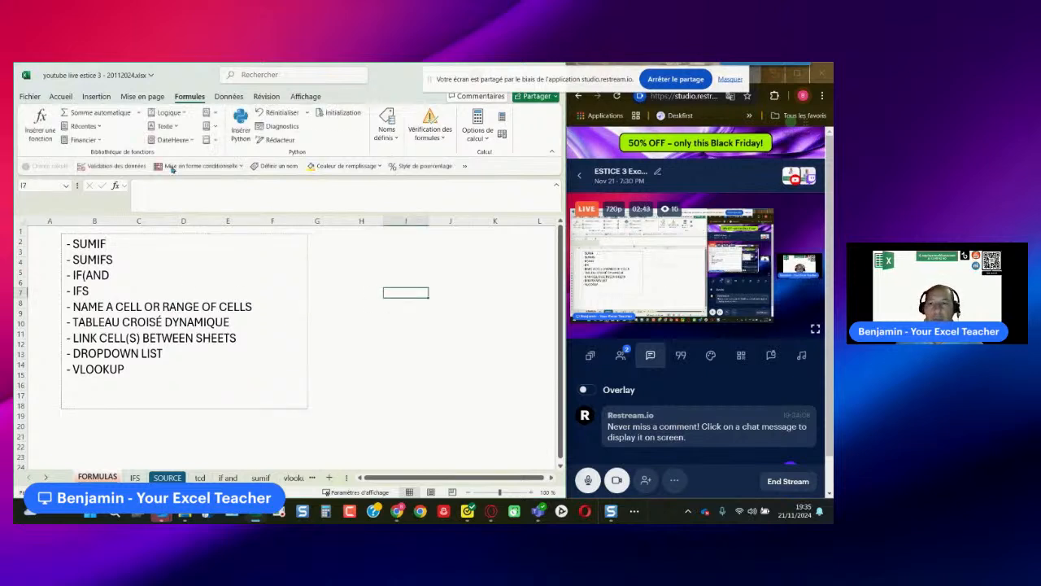
- Make English the first Office display language, above Français, in the Excel options
left_click(31, 97)
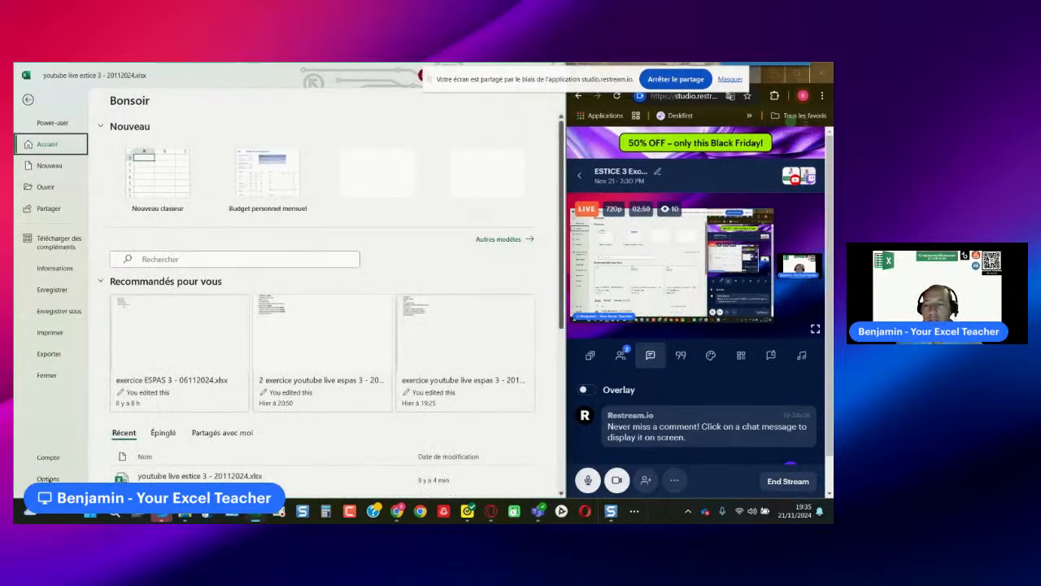
left_click(48, 479)
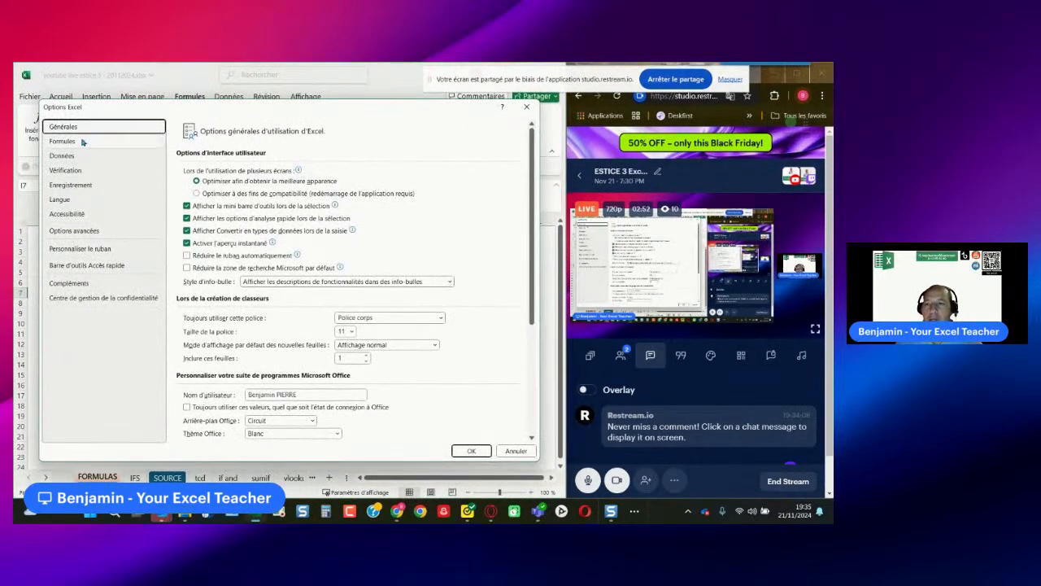
left_click(78, 198)
left_click(210, 207)
left_click(467, 217)
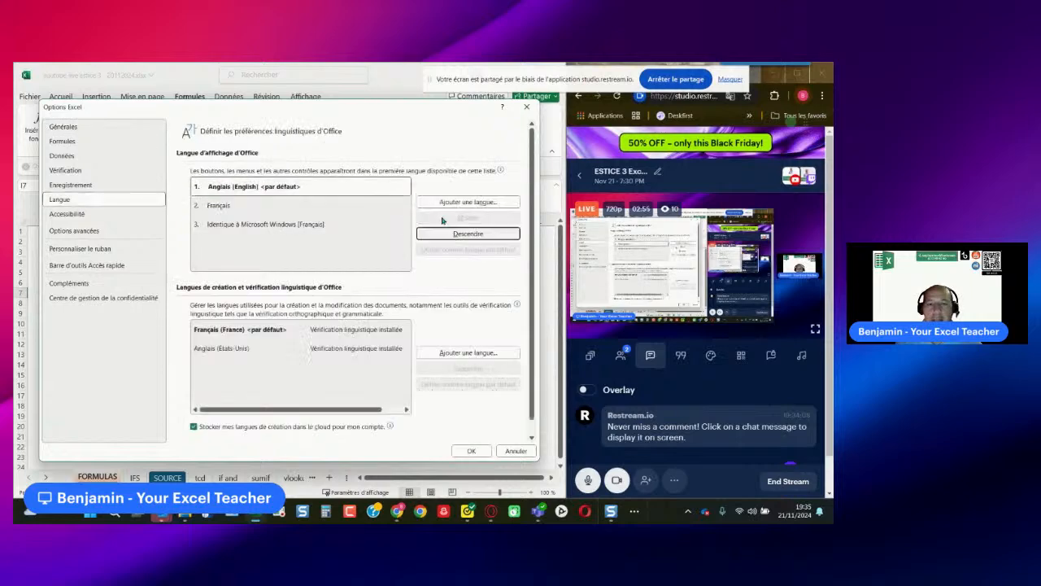
left_click(472, 451)
left_click(398, 308)
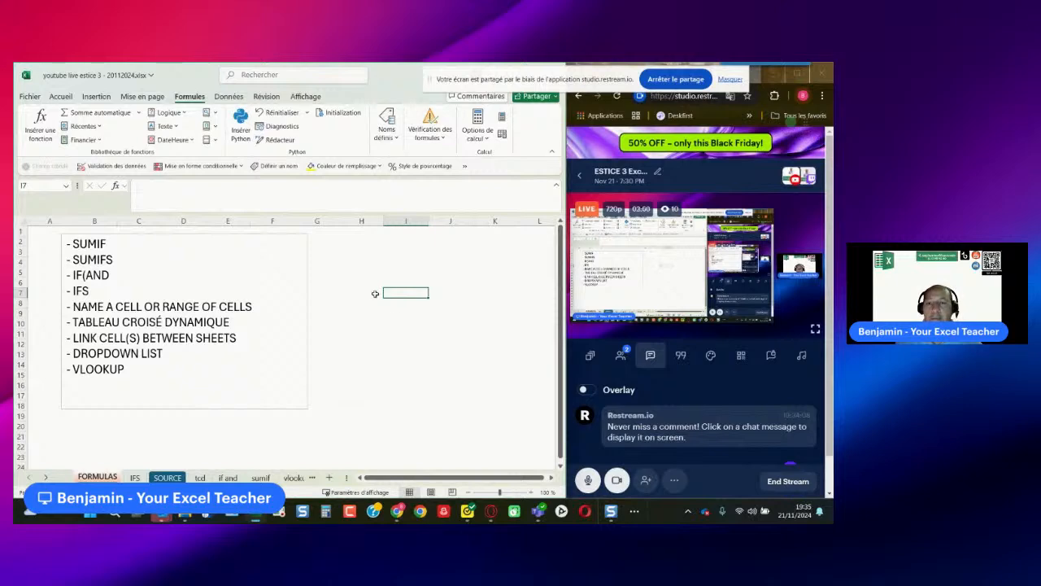
- Start closing the workbook, returning to the unpublished comment on cell H3 of the SOURCE sheet to discard it
left_click(33, 97)
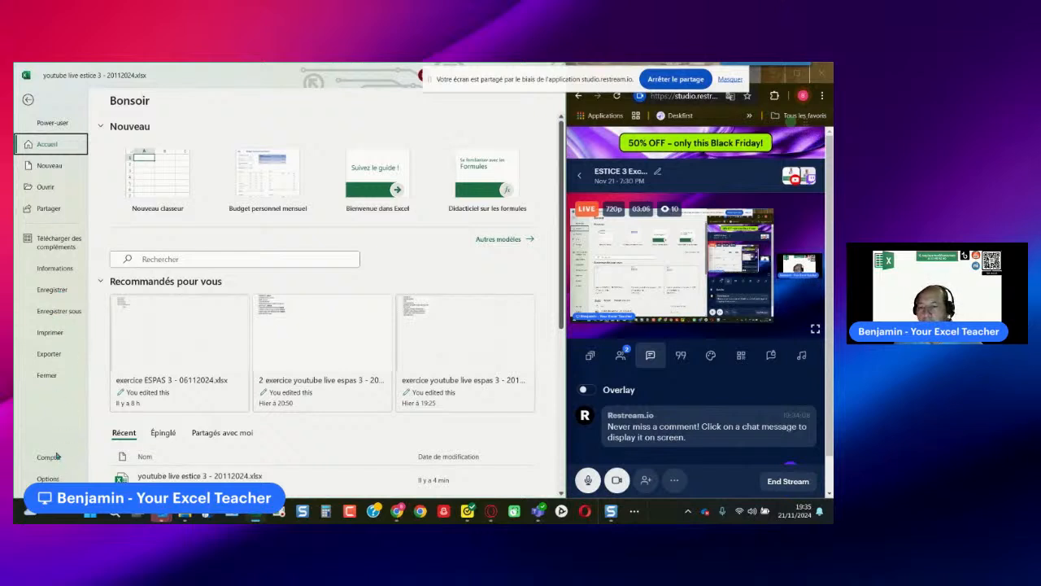
left_click(47, 376)
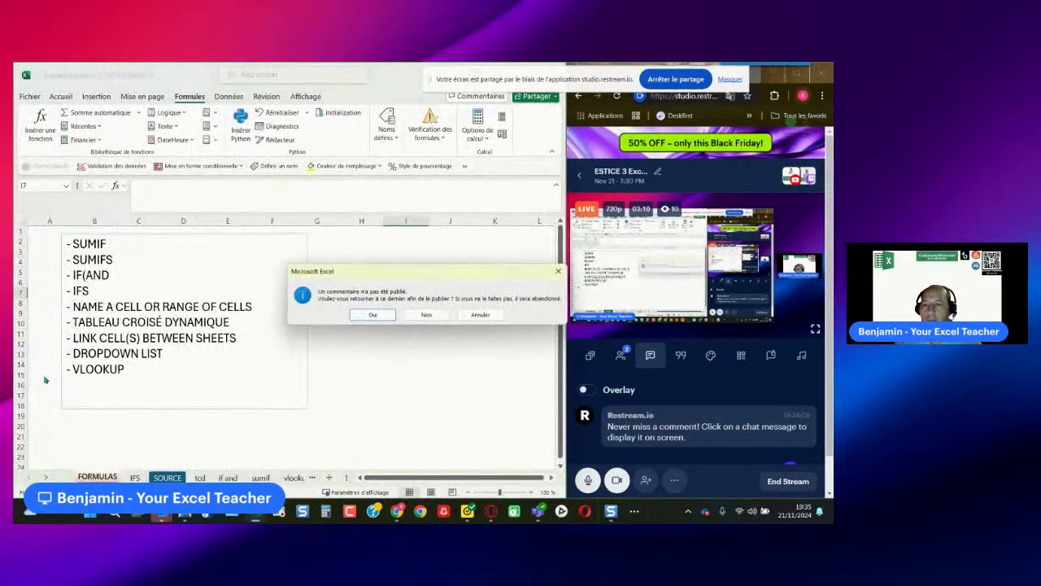
left_click(368, 316)
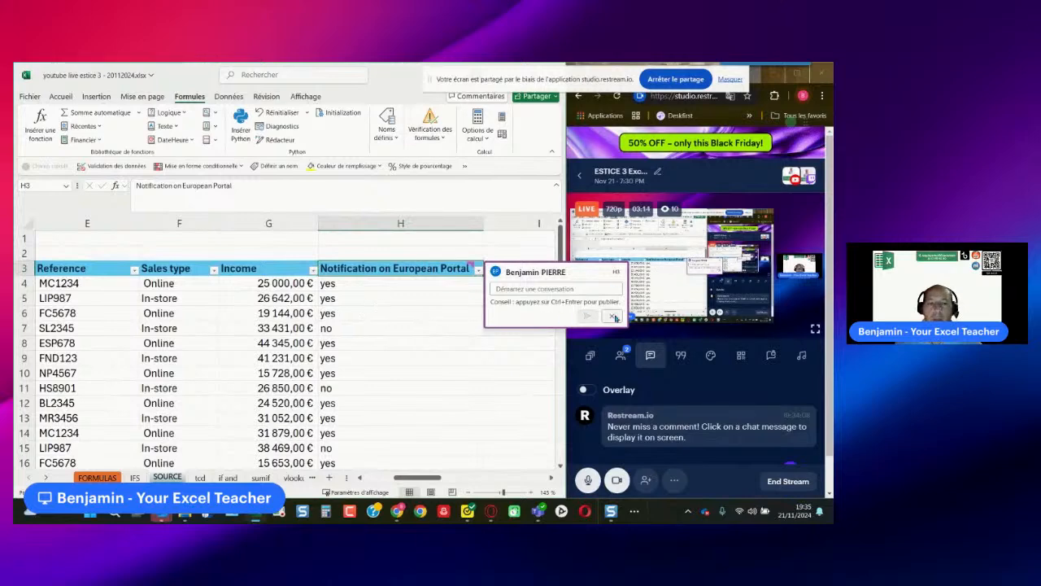
left_click(611, 316)
left_click(269, 313)
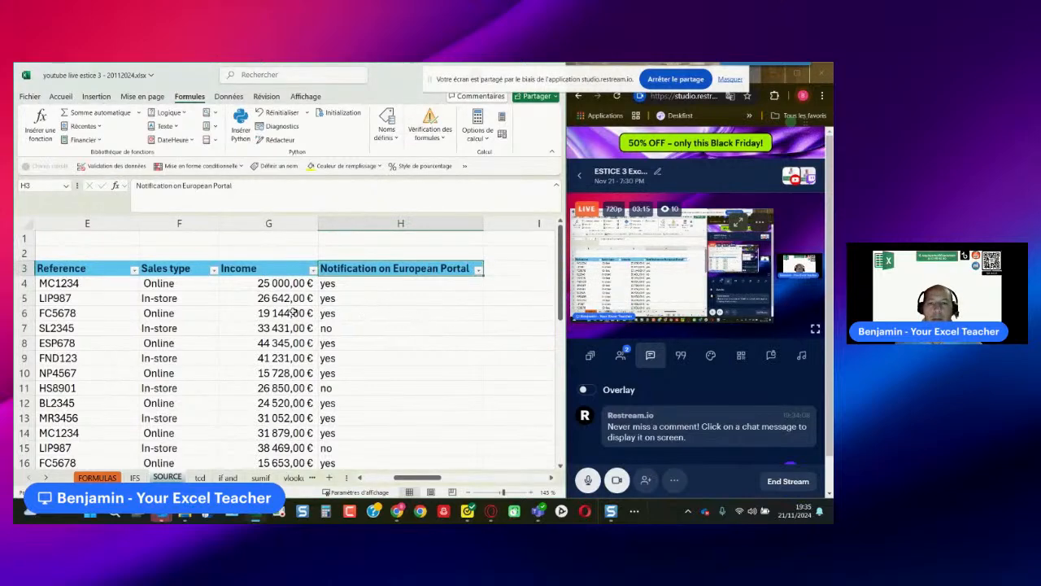
- Close the workbook with its changes saved in D: and quit Excel
left_click(29, 97)
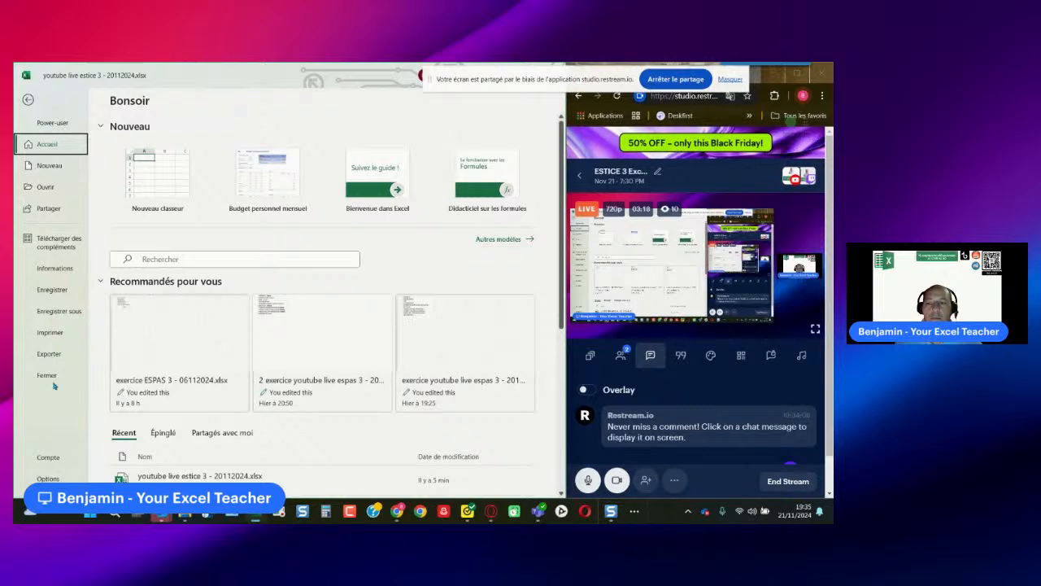
key("Escape")
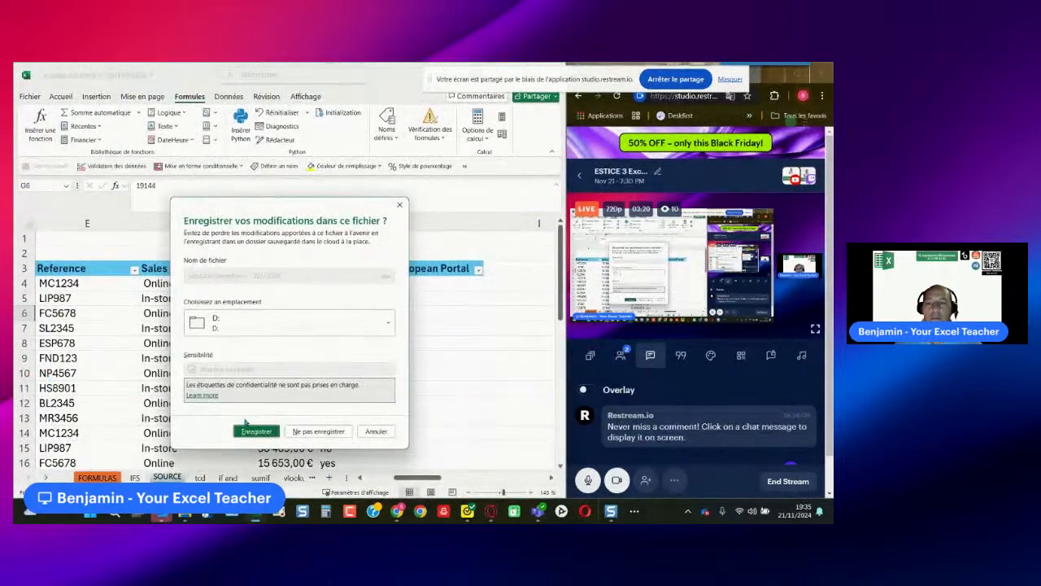
left_click(257, 431)
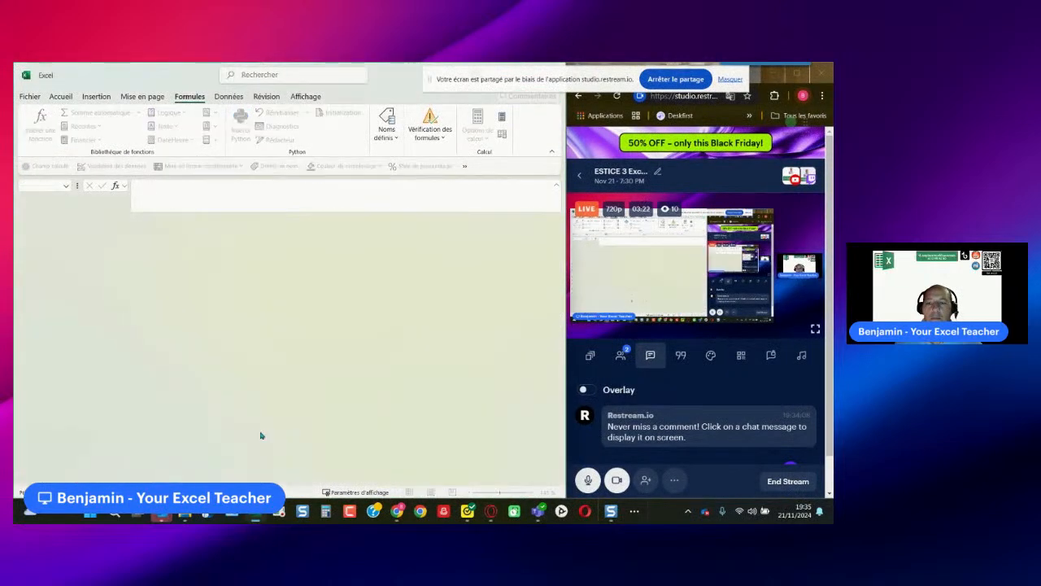
left_click_drag(401, 76, 383, 177)
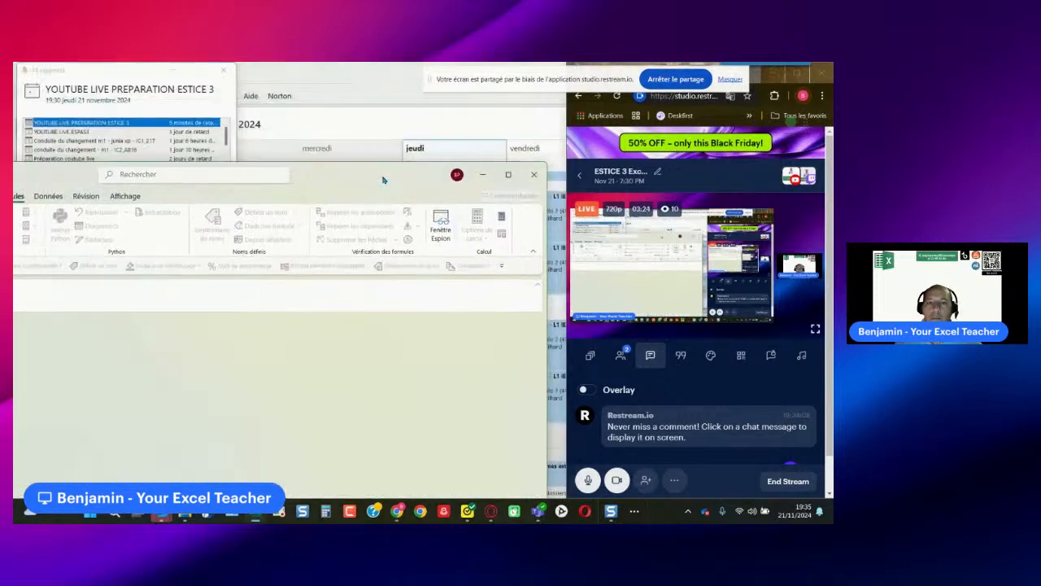
left_click(533, 175)
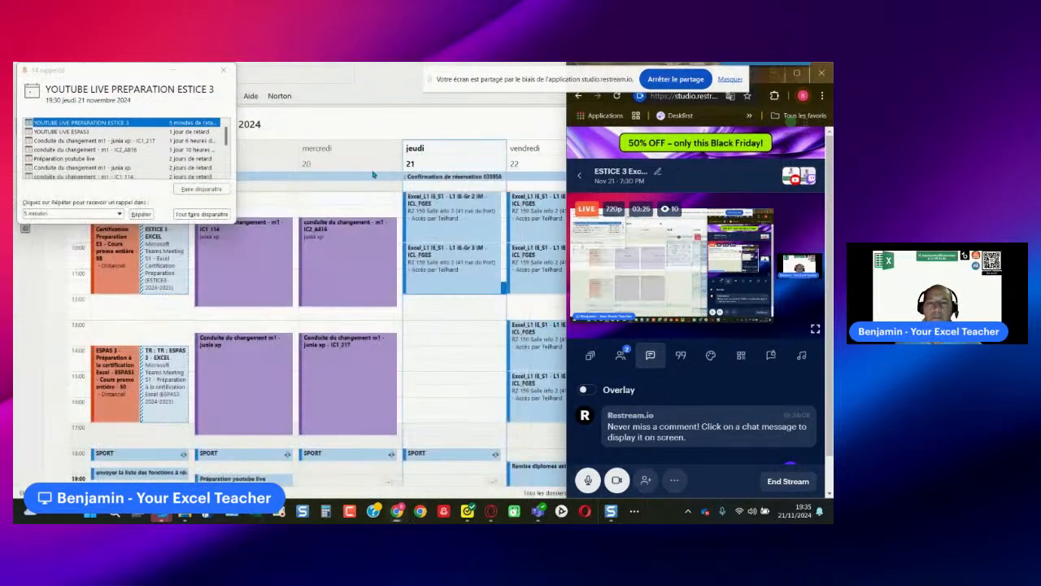
- Clear the remaining open windows from the screen to reach the desktop
left_click_drag(420, 103, 417, 459)
left_click(546, 428)
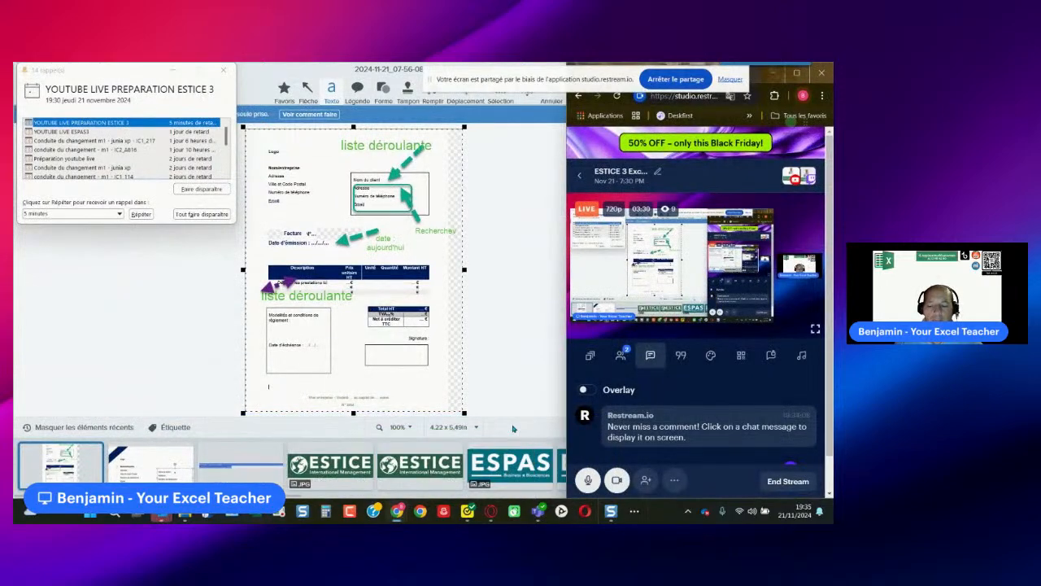
key("super+d")
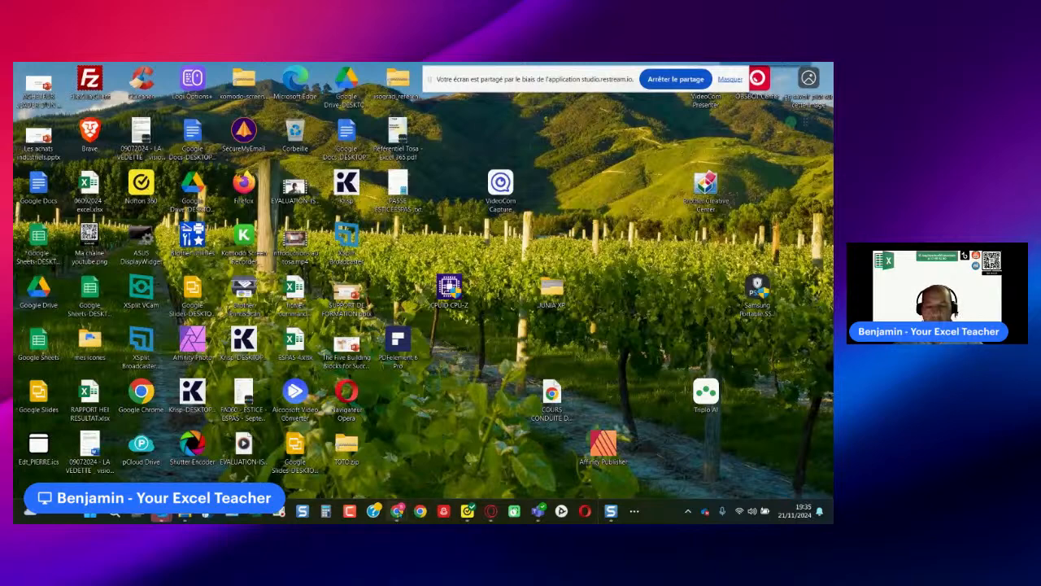
- Restart Excel and reopen the recent workbook youtube live estice 3 - 20112024.xlsx
mouse_move(397, 511)
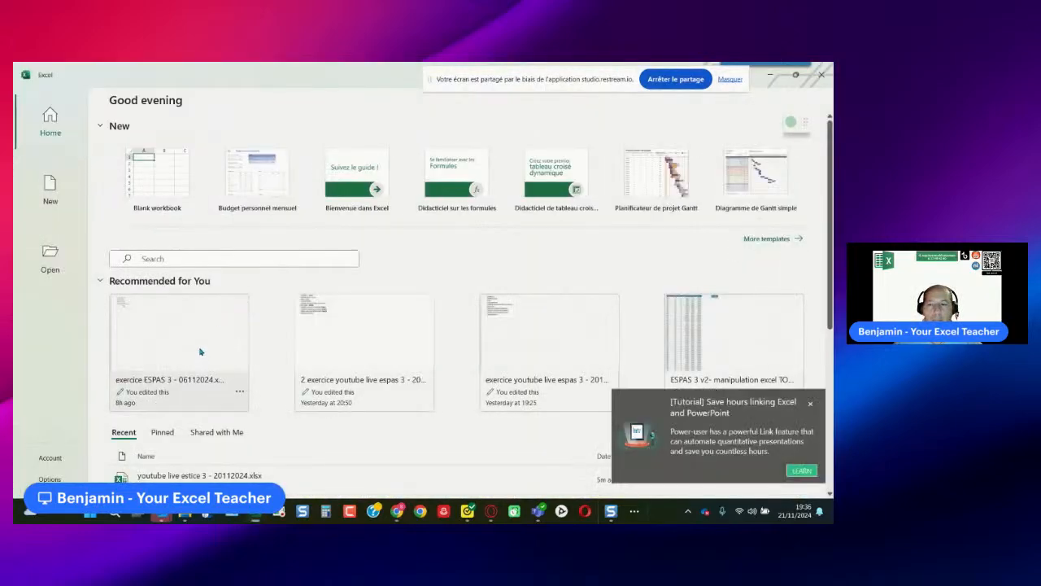
scroll(220, 321, "down", 1)
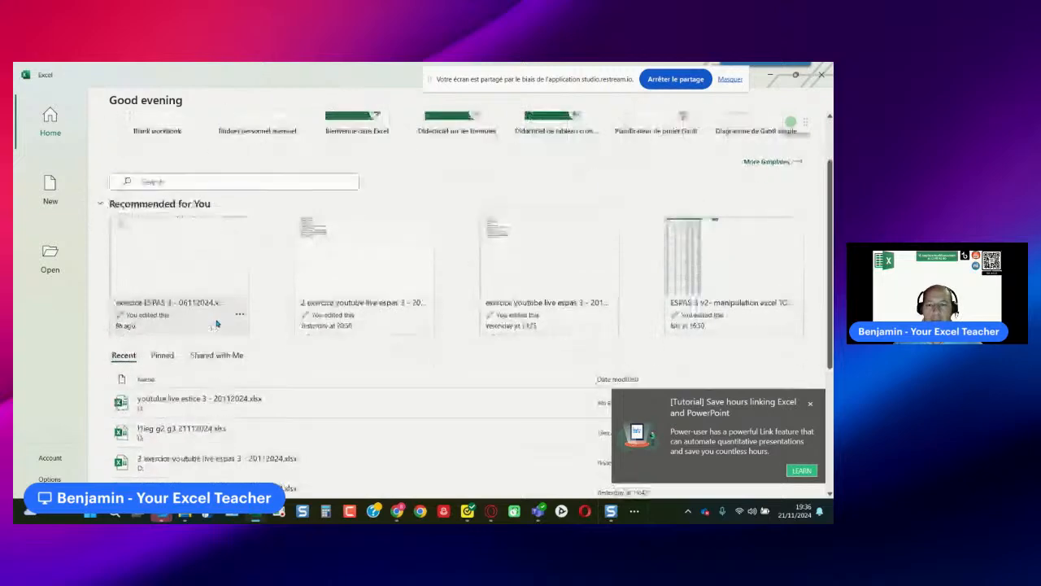
left_click(208, 407)
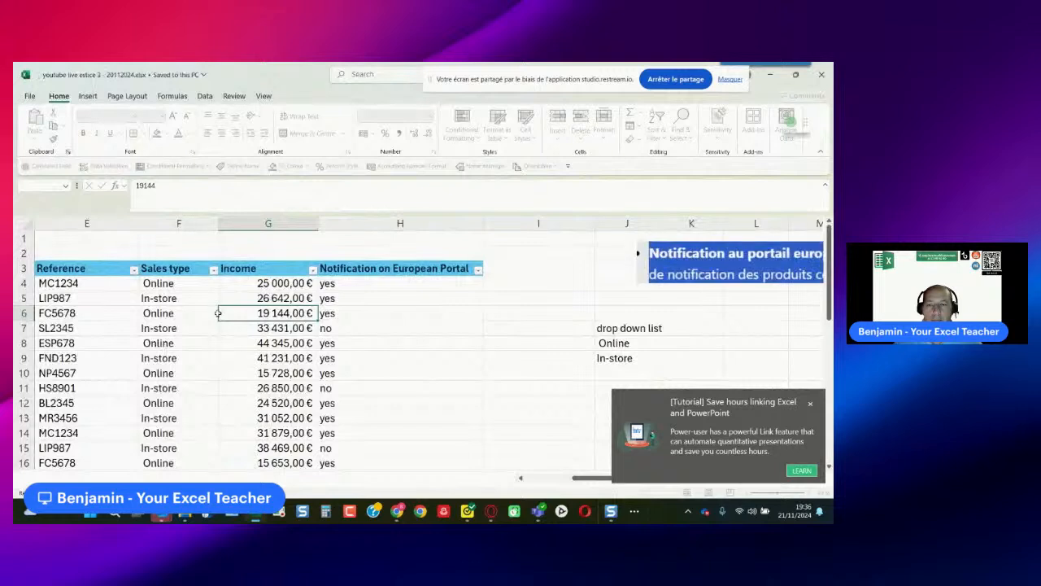
- Dismiss the add-in notification and place the workbook beside the streaming studio window, widening the workbook's share of the screen
left_click(810, 404)
left_click(455, 341)
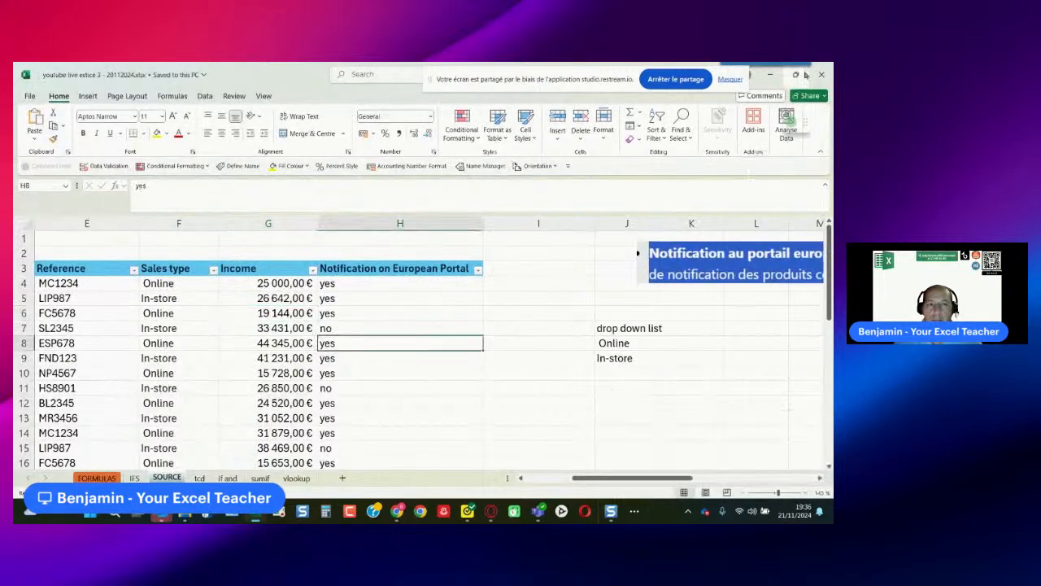
mouse_move(792, 80)
left_click(728, 101)
left_click(545, 324)
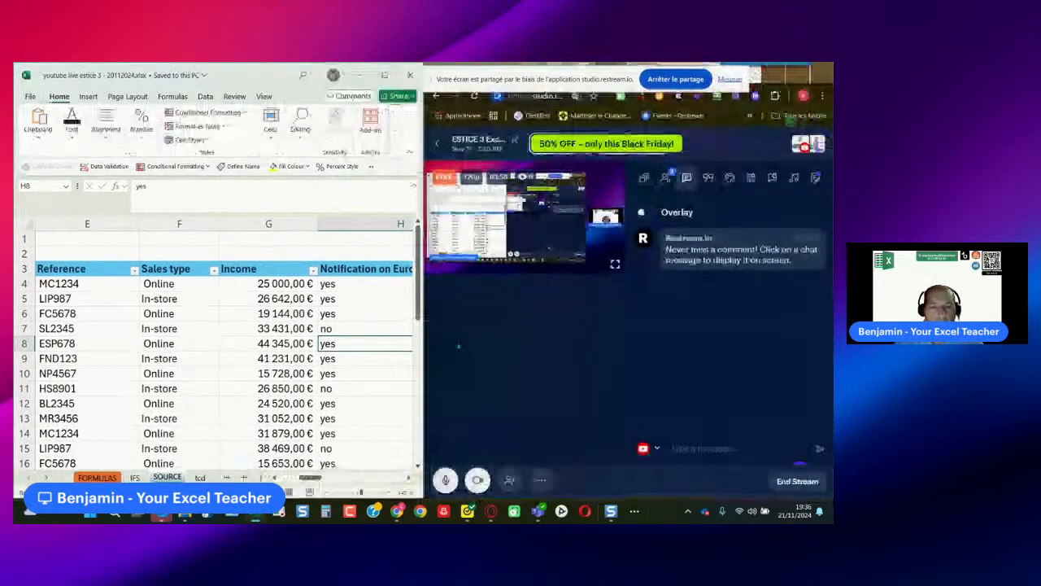
mouse_move(523, 341)
left_mouse_down()
mouse_move(490, 344)
mouse_move(519, 344)
left_mouse_up()
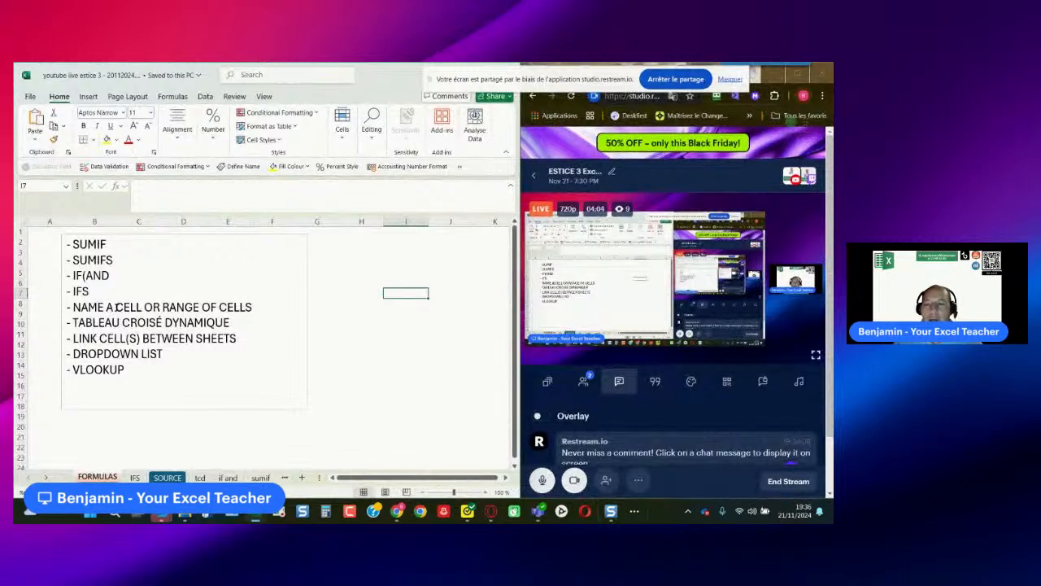
- Replace TABLEAU CROISÉ DYNAMIQUE with PIVOT TABLE in the FORMULAS sheet's topic list and shorten its text box
left_click_drag(230, 323, 72, 323)
key("Caps_Lock")
type("P")
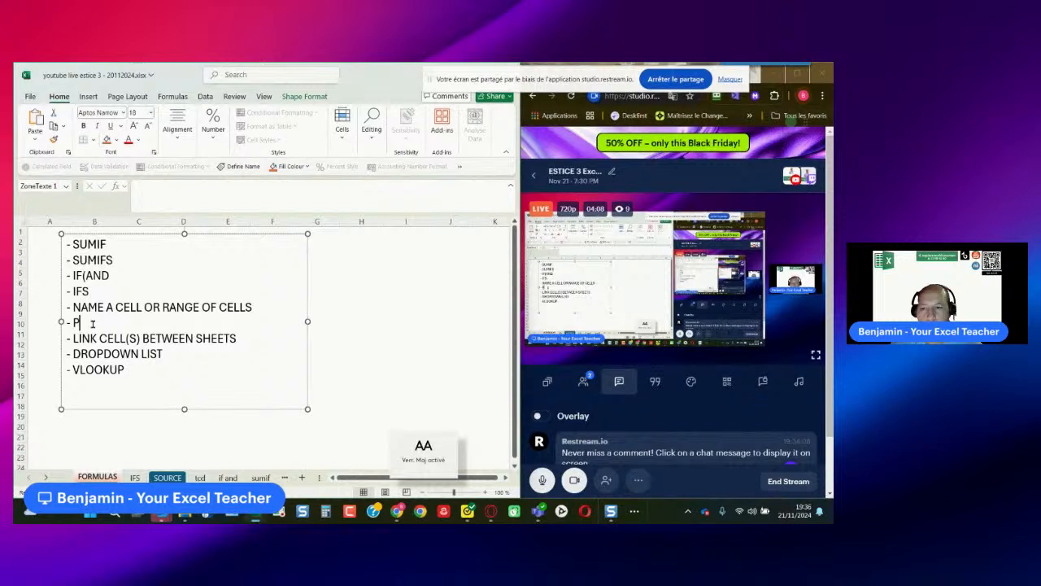
type("IVOT TABLE")
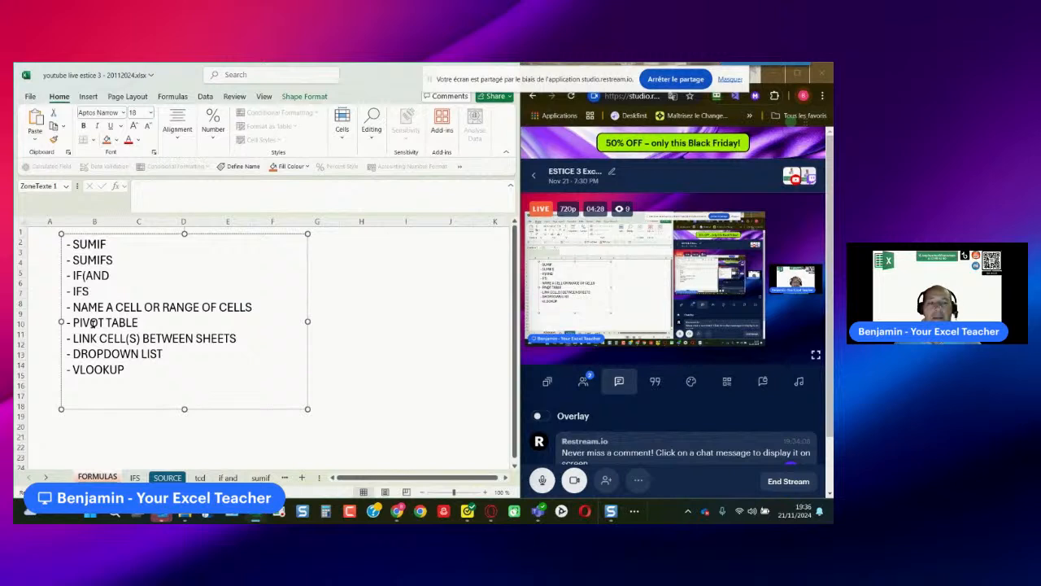
scroll(717, 418, "down", 2)
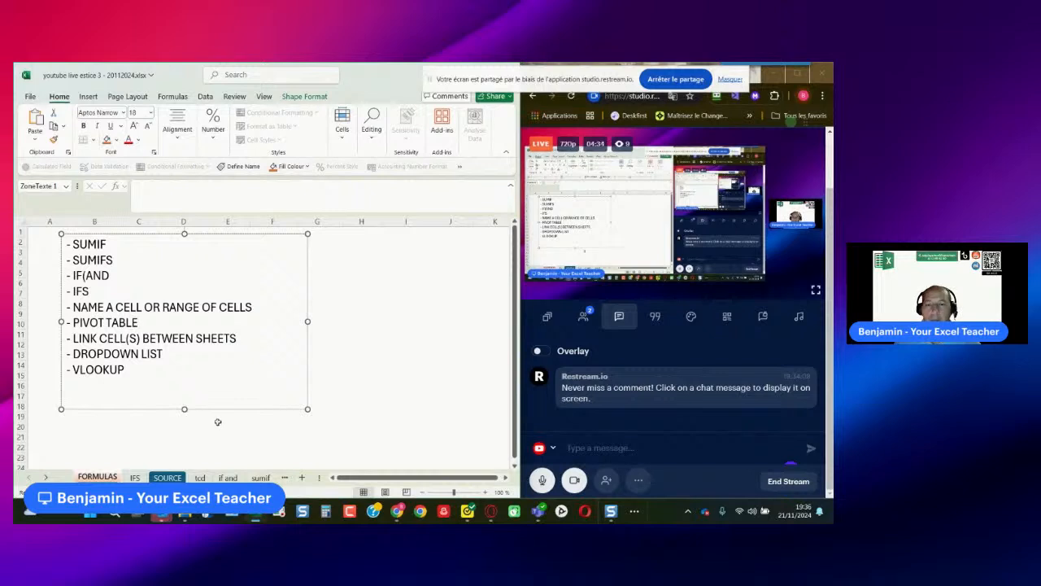
left_click_drag(185, 409, 188, 374)
- Open the IFS sheet and examine the night-count conditions with their rates in C3:D5 and the number of nights in E9
left_click(136, 478)
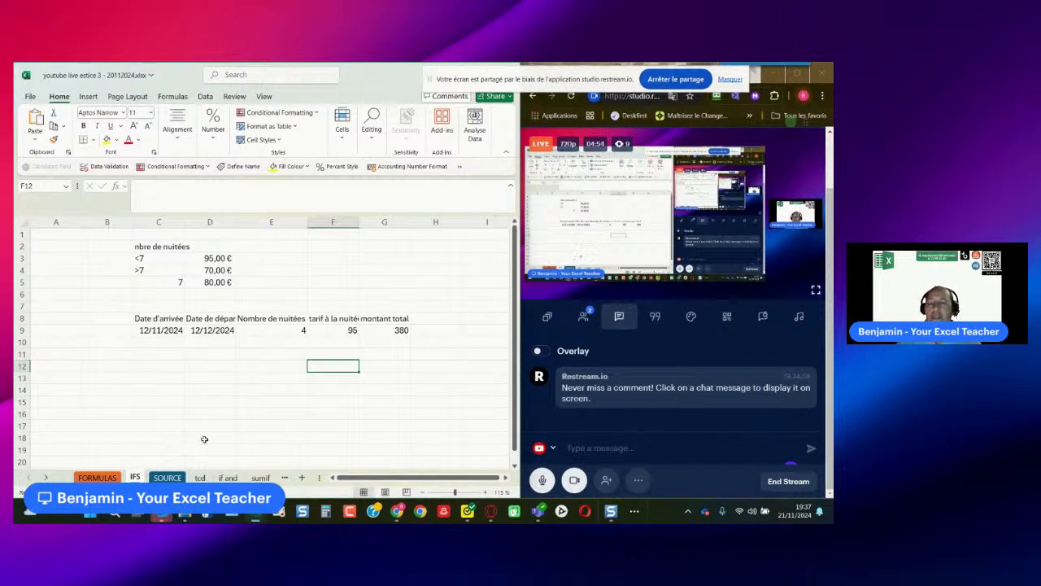
left_click(163, 258)
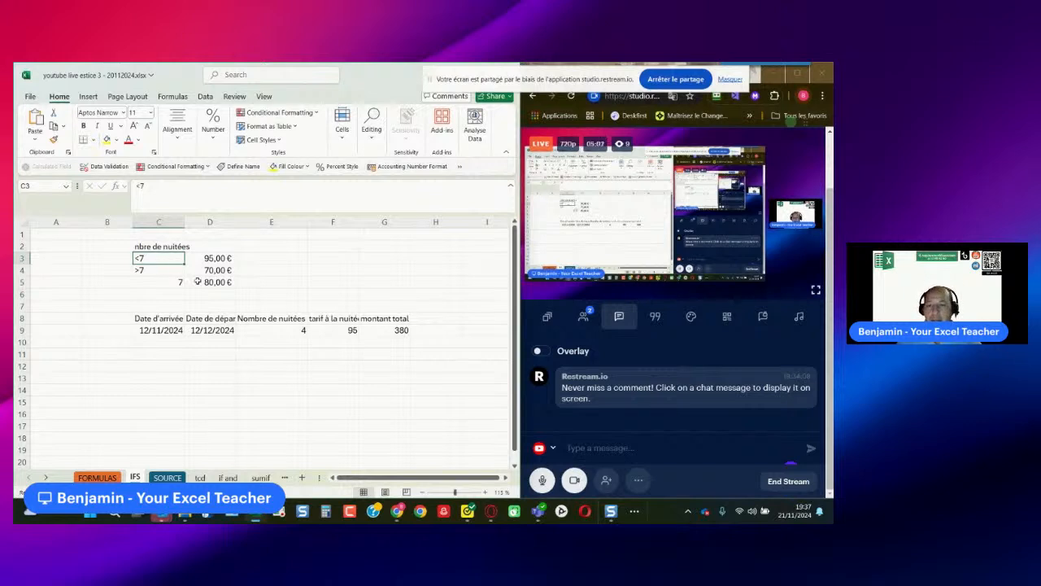
left_click(218, 258)
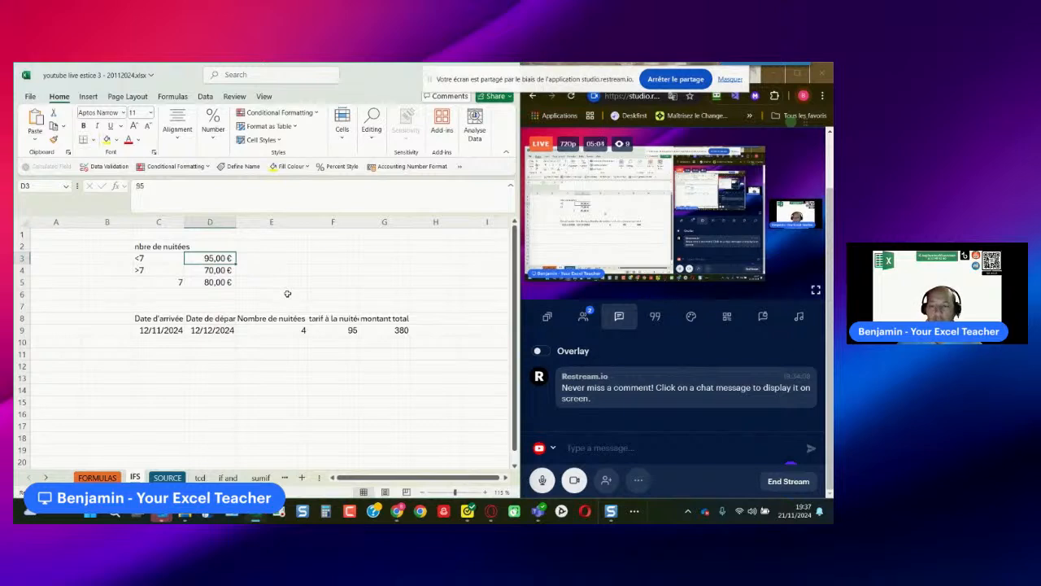
left_click(155, 272)
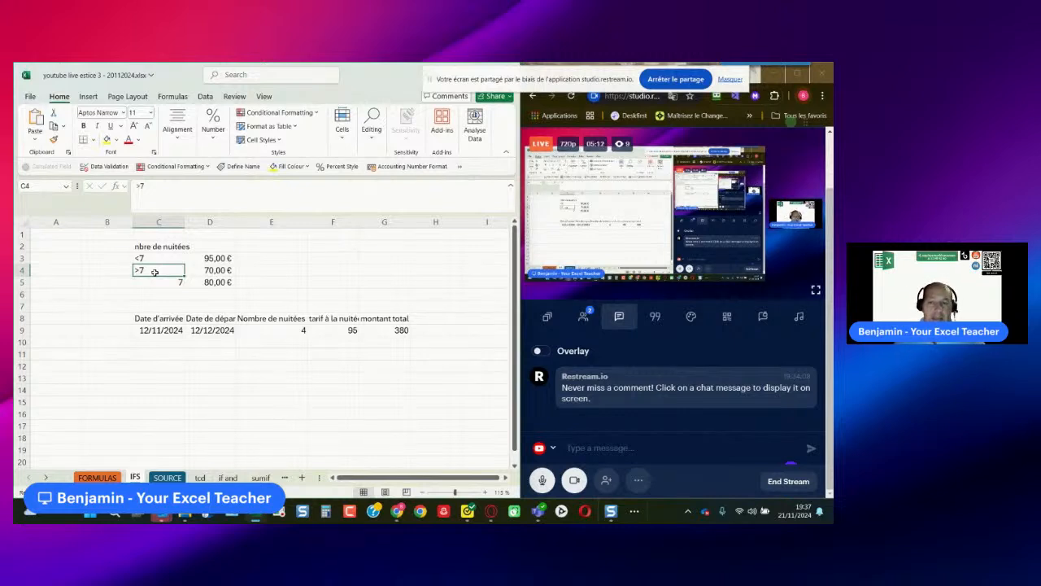
left_click(163, 283)
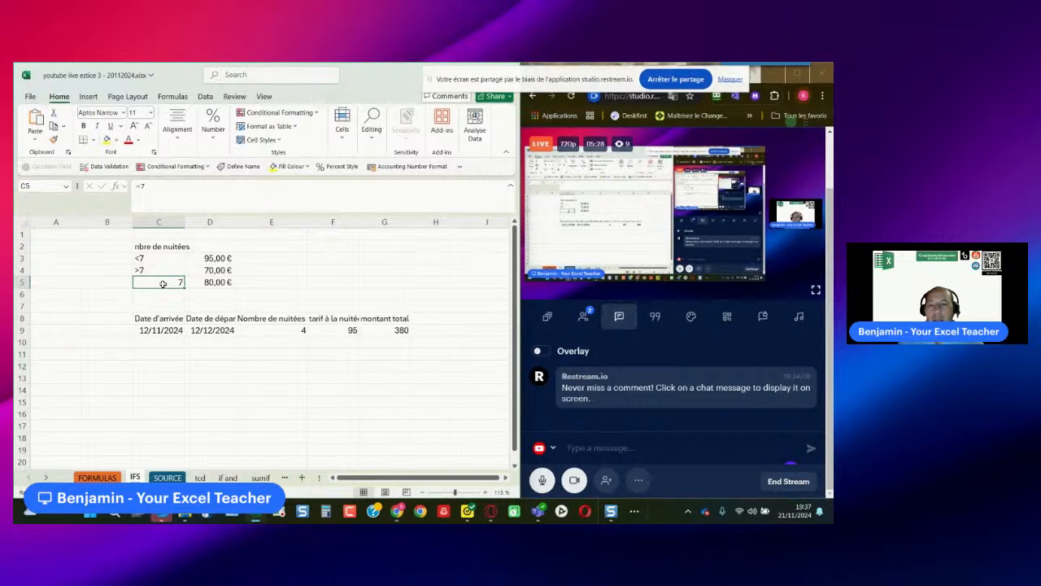
left_click(277, 330)
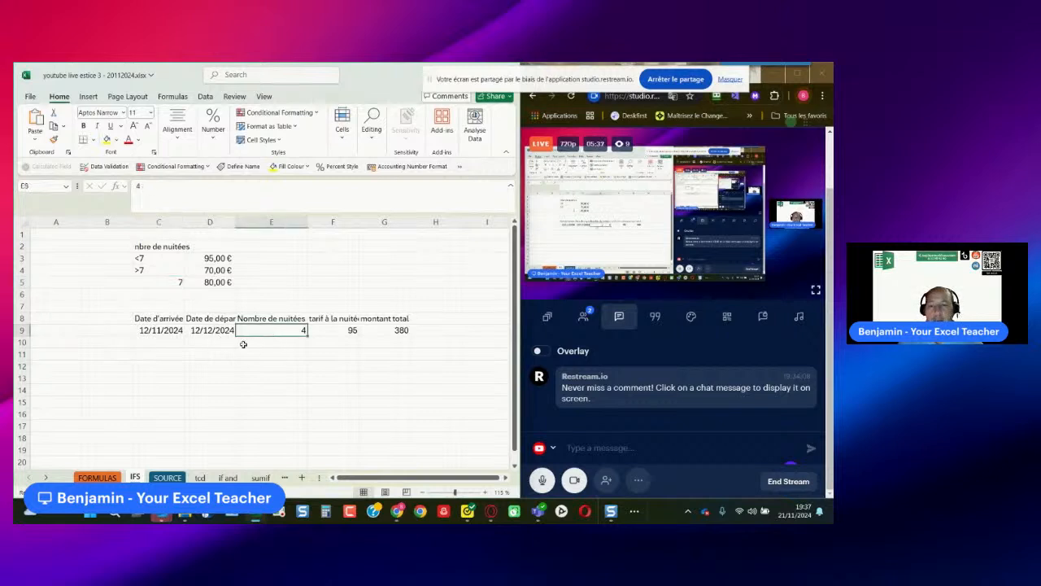
- Widen column C slightly and check the arrival and departure dates in row 9
left_click(160, 321)
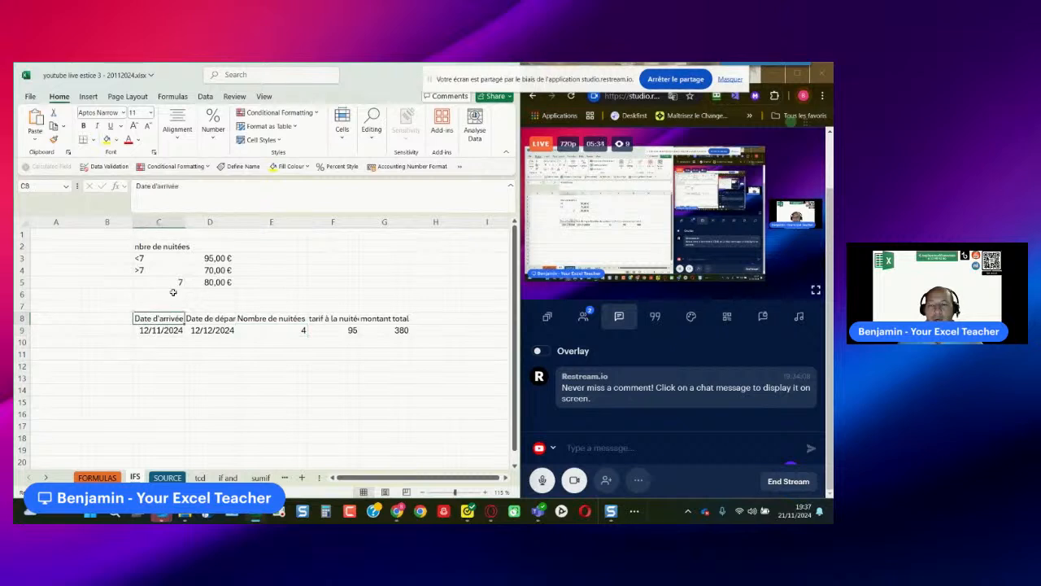
left_click_drag(184, 224, 194, 224)
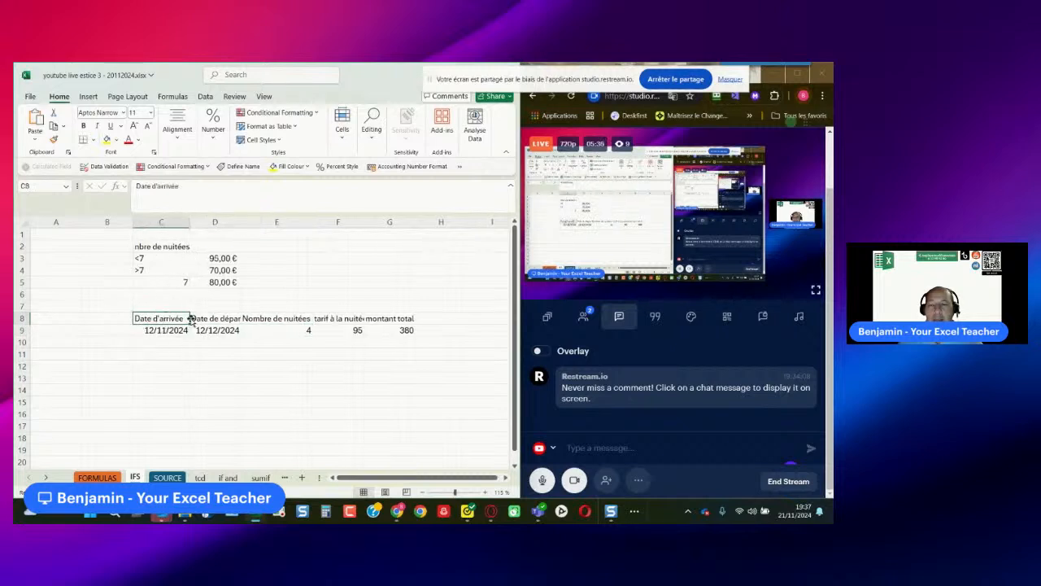
left_click(167, 334)
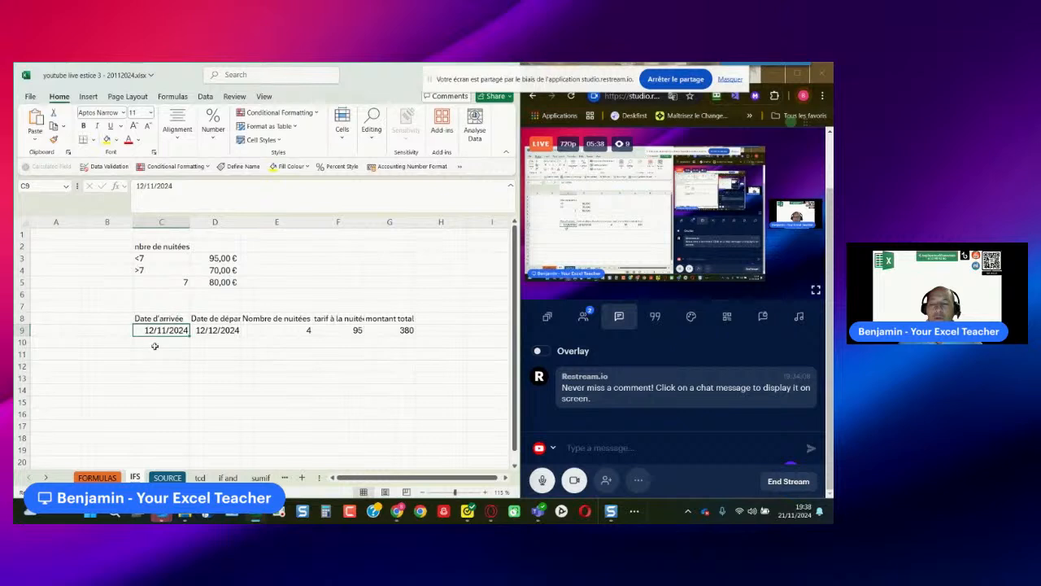
left_click(224, 319)
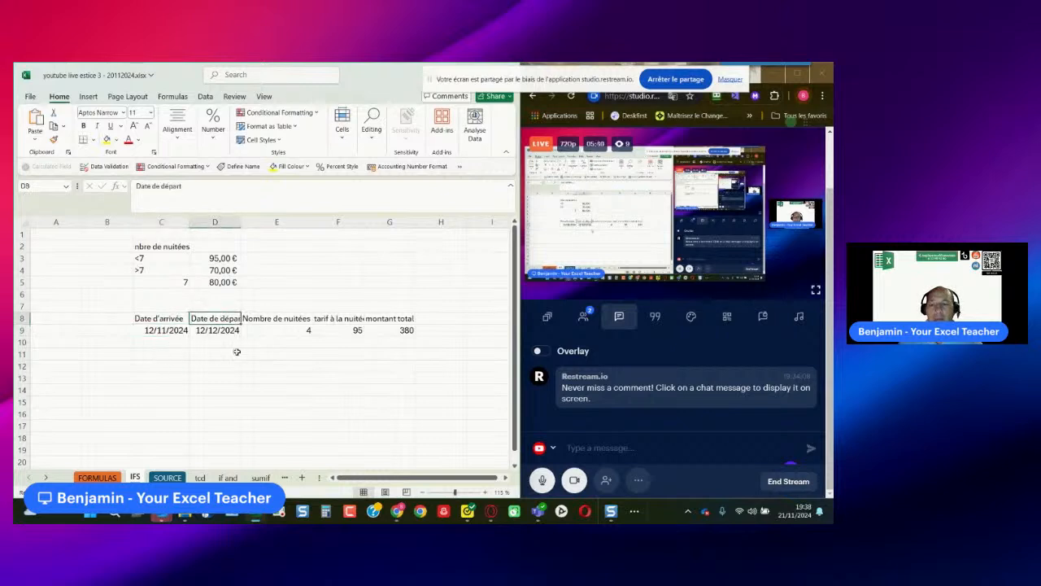
left_click(217, 329)
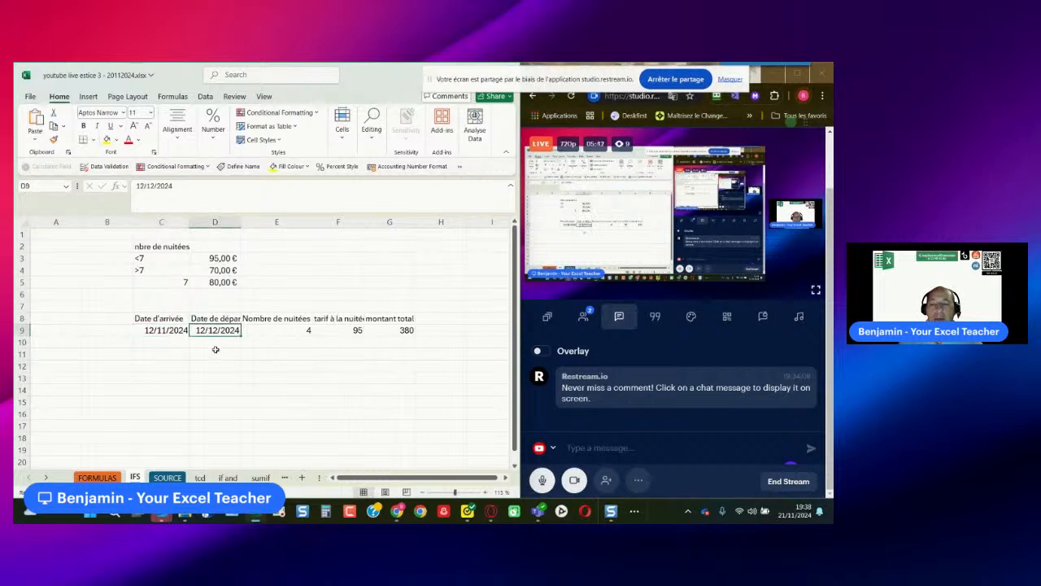
- Calculate the number of nights in E9 with the formula =D9-C9
left_click(294, 331)
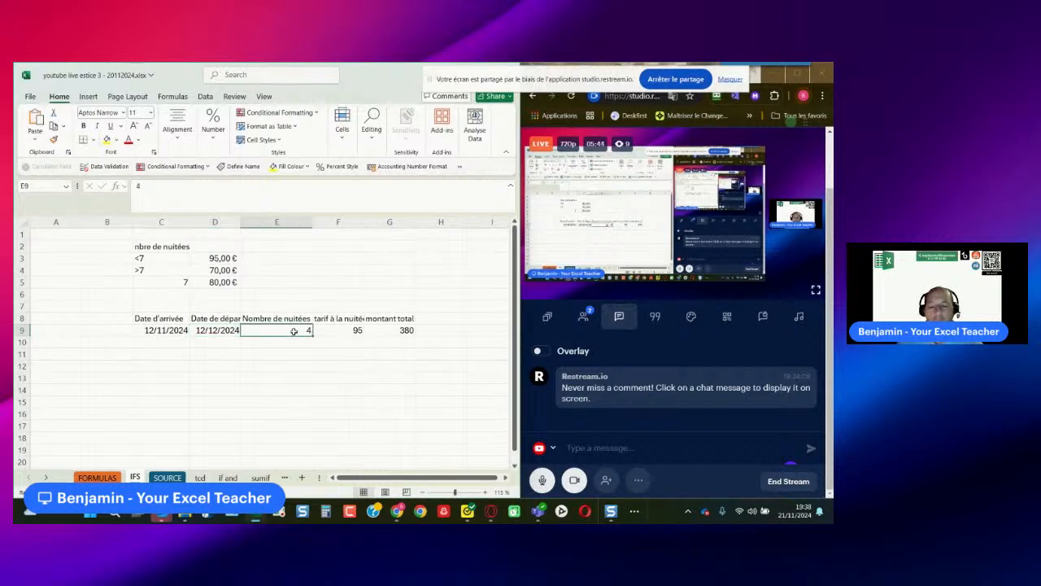
type("=")
left_click(218, 330)
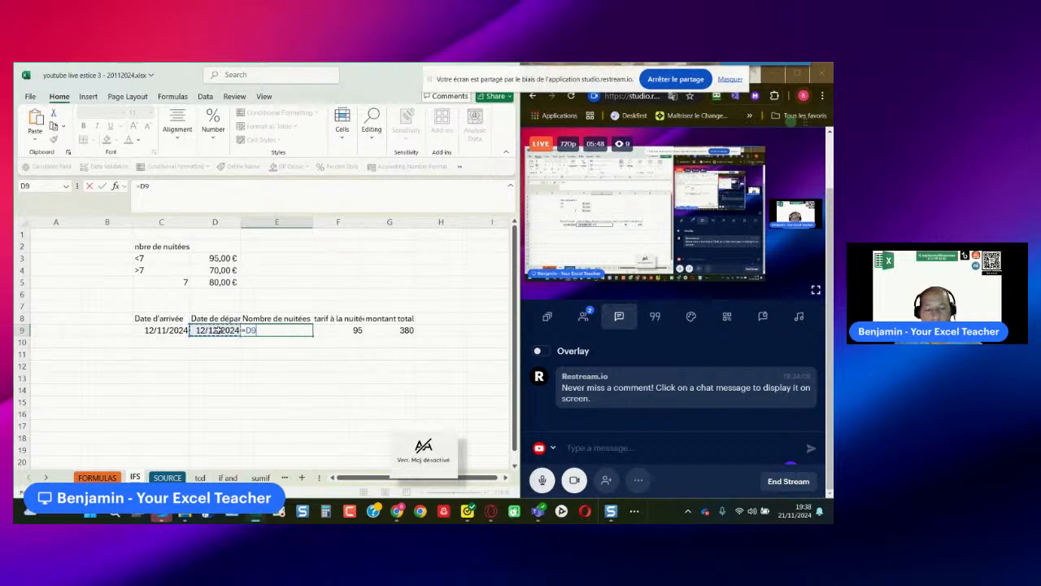
type("-")
left_click(169, 329)
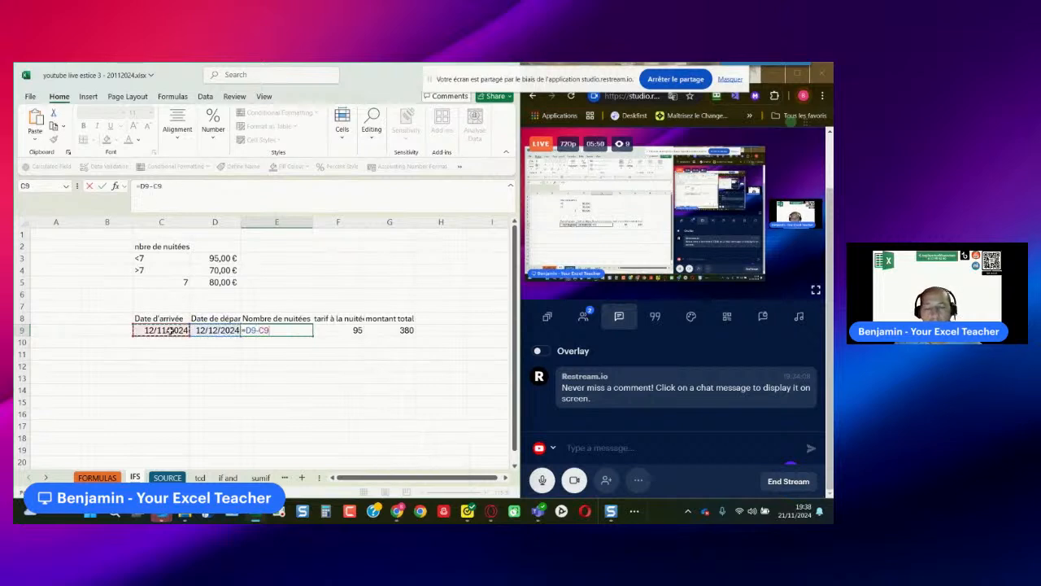
key("Return")
- Rename the nightly rate header in F8 to "rate per night"
left_click(350, 331)
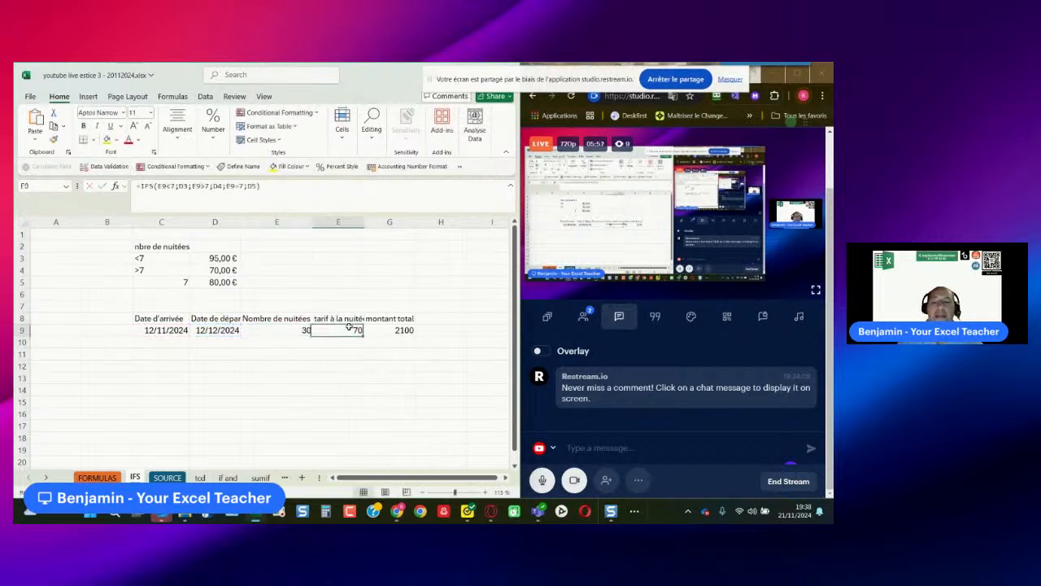
left_click(339, 318)
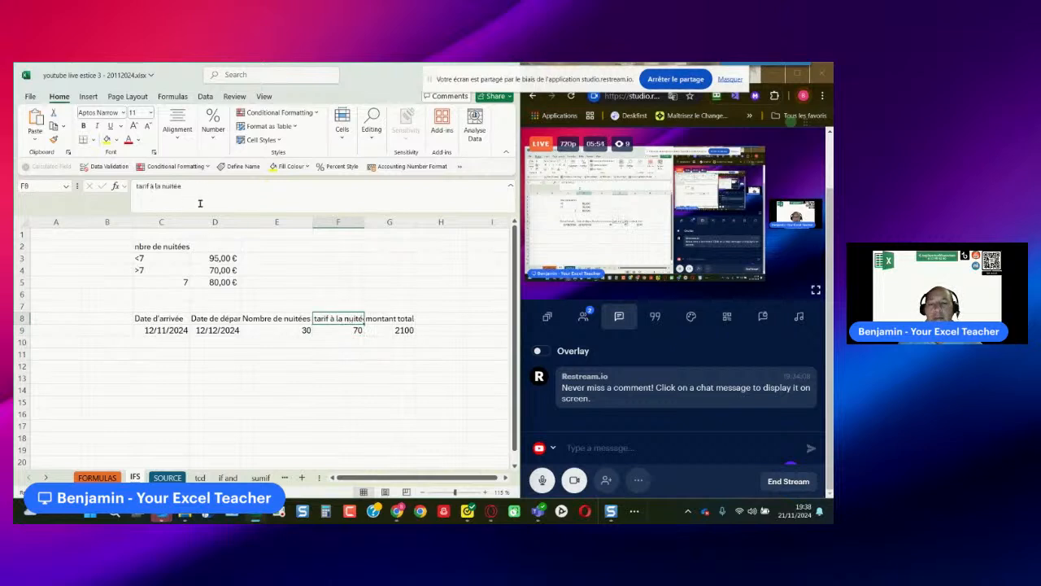
left_click_drag(182, 186, 102, 190)
type("rate p")
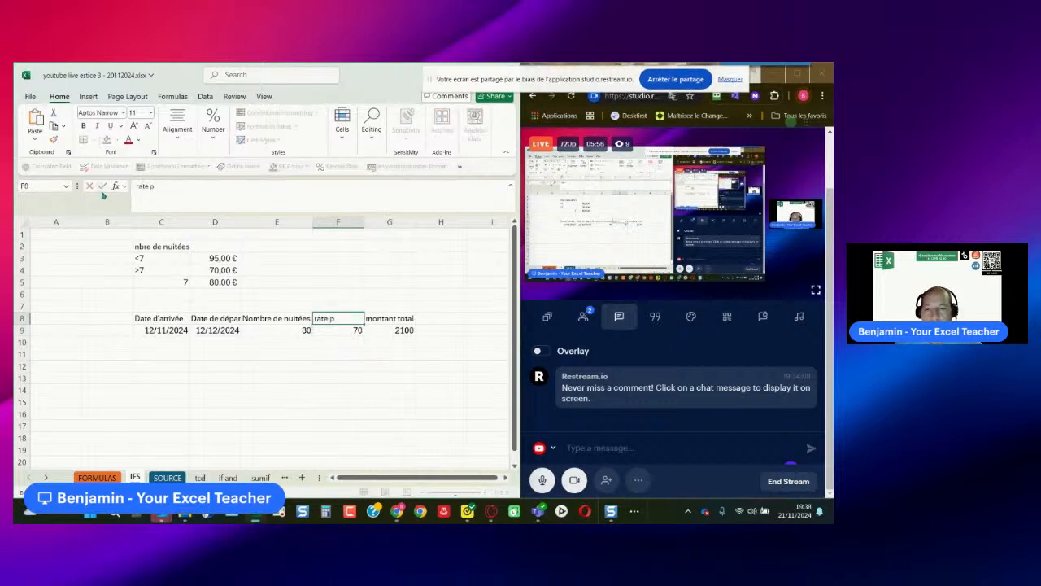
type("er night")
key("Return")
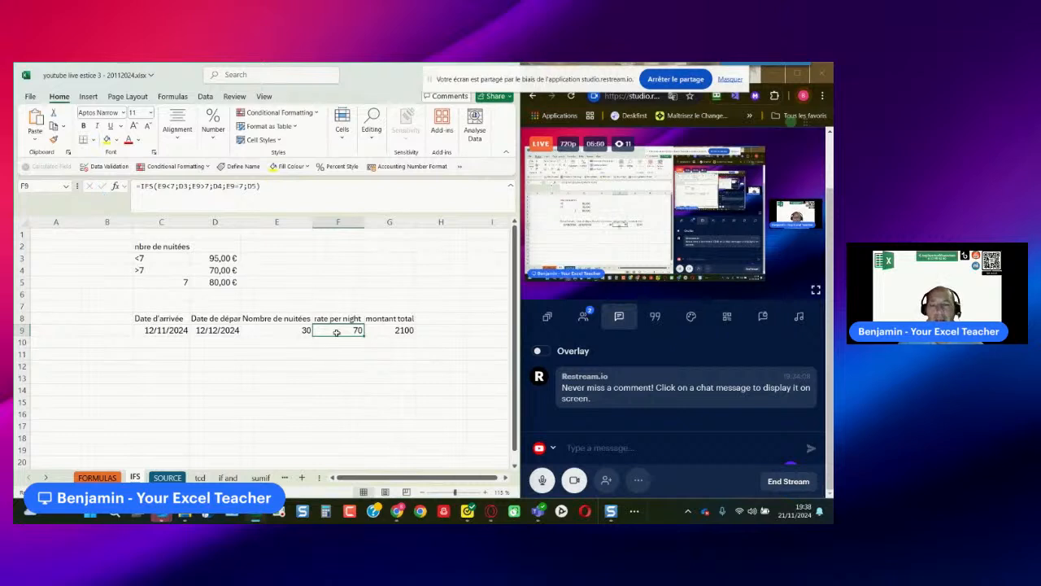
- Review the rates in D3:D5 and delete the existing IFS formula from F9
left_click_drag(224, 259, 221, 281)
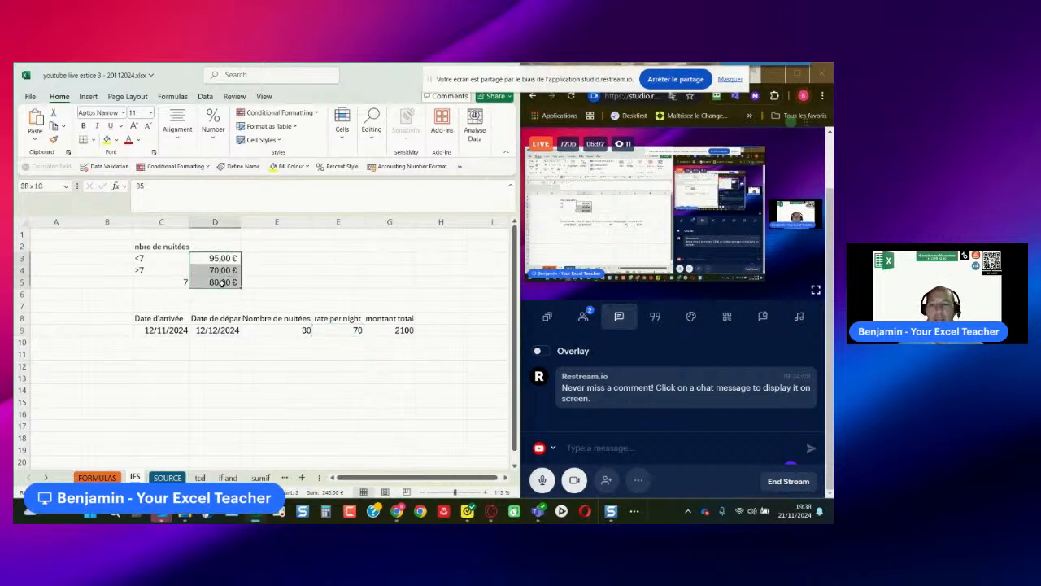
double_click(325, 334)
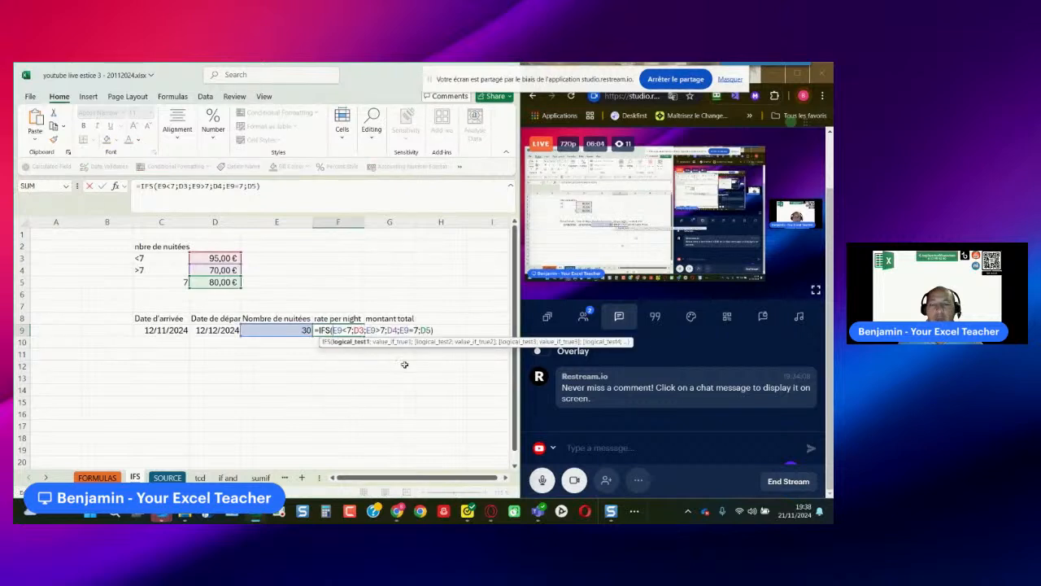
left_click_drag(442, 324, 292, 324)
key("BackSpace")
- Start an IFS formula in F9 with the first condition E9<7 returning the rate in D3
type("=ifs(")
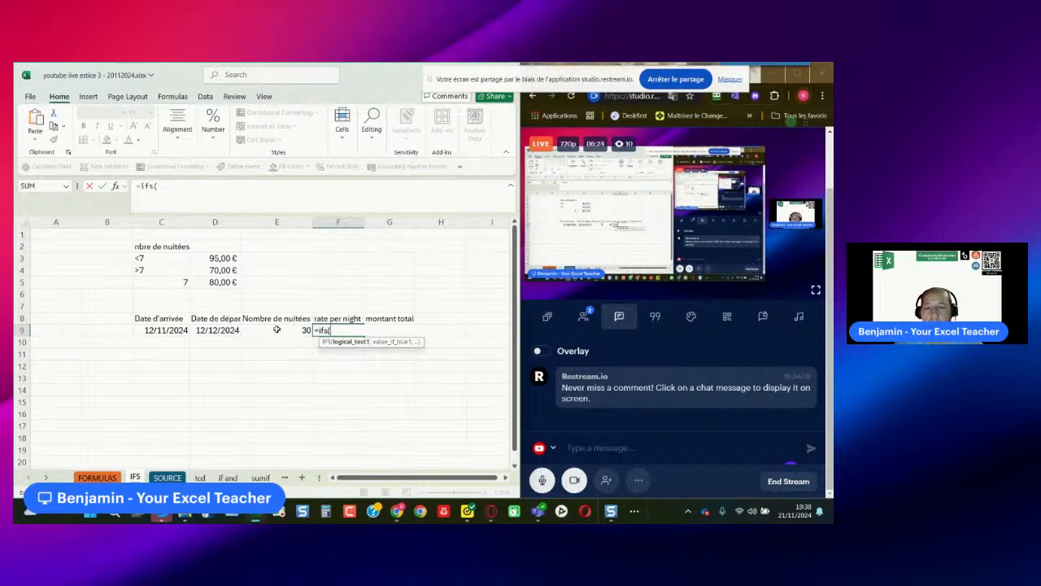
left_click(276, 329)
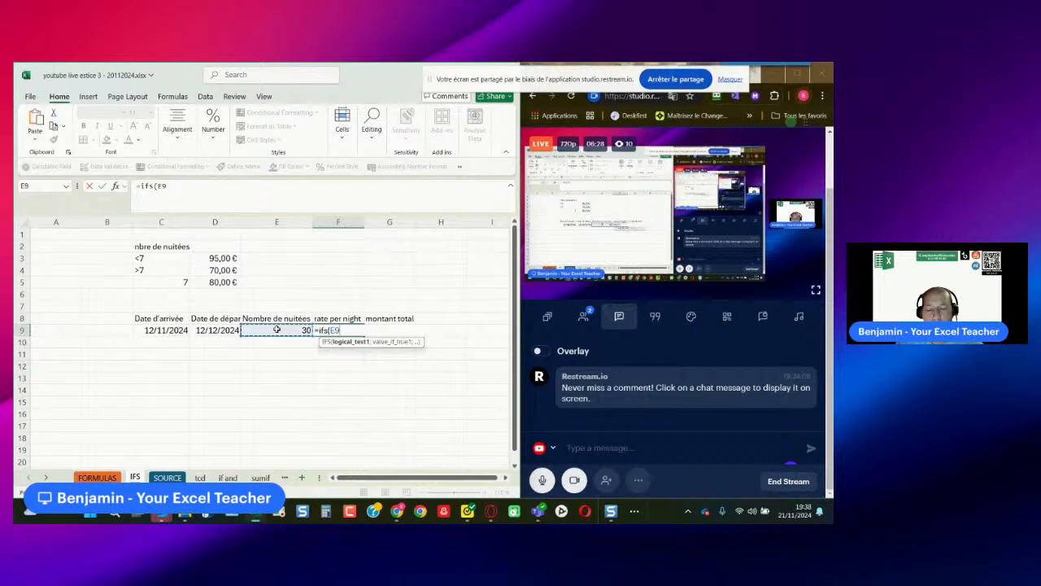
type("<7;")
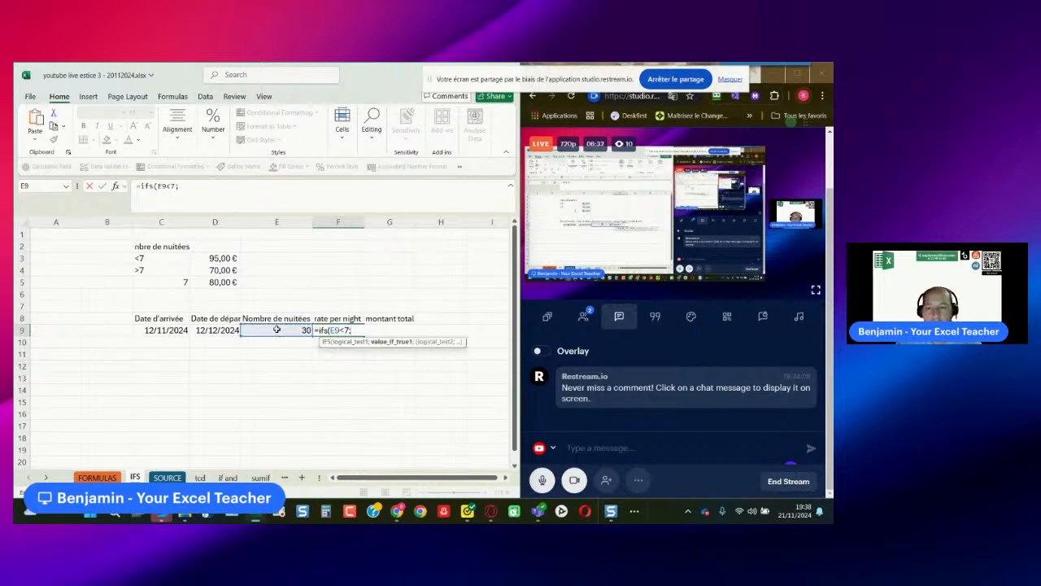
left_click(225, 258)
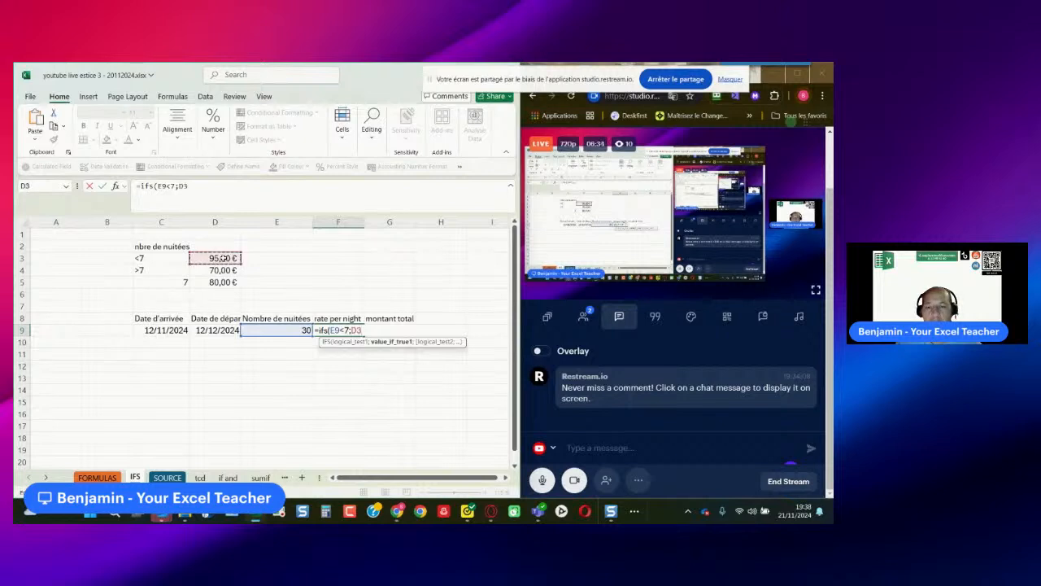
type(";")
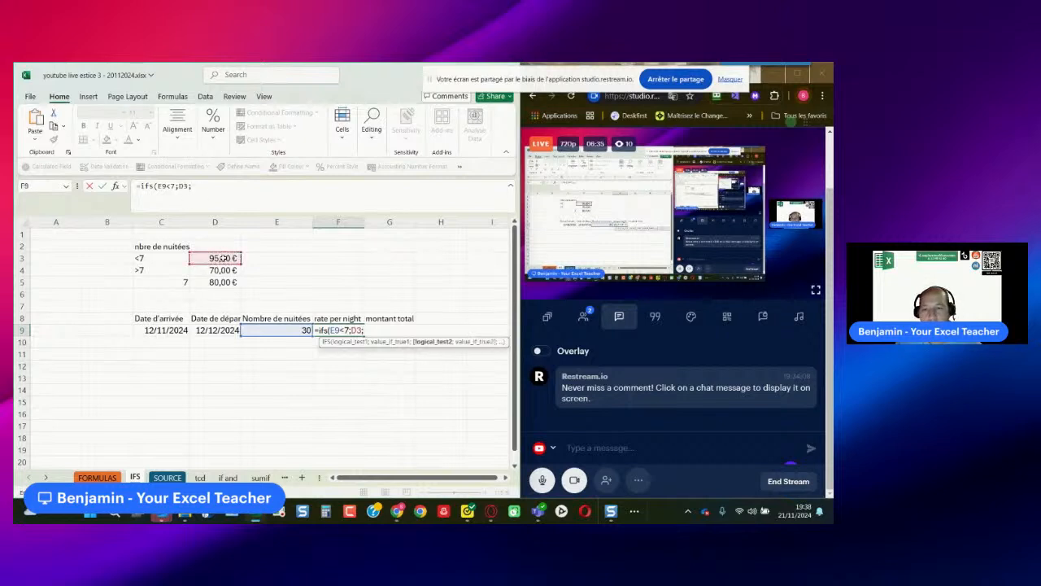
- Add the second IFS condition E9>7 returning 70 to the formula in F9
left_click(273, 330)
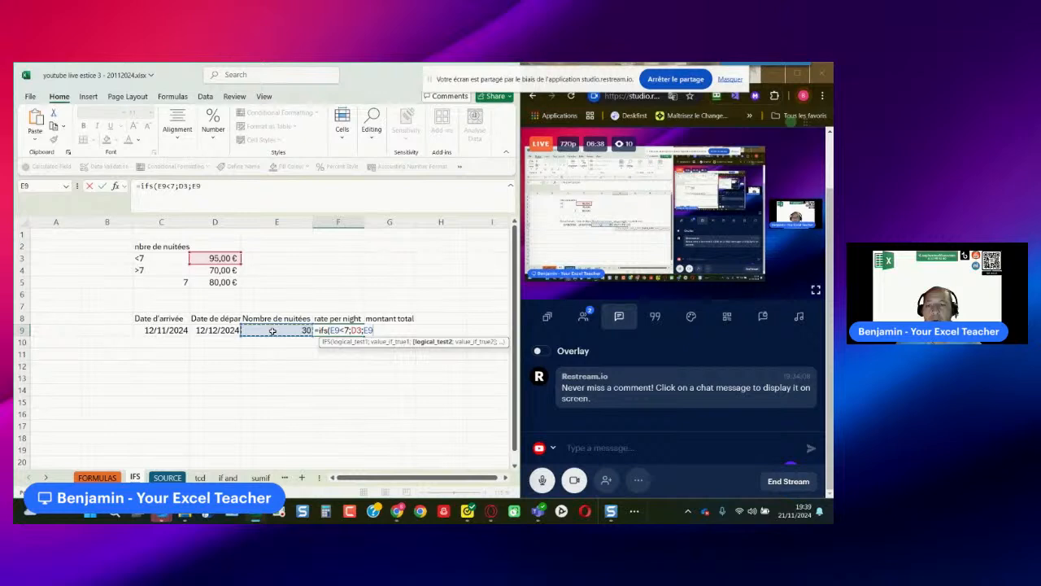
type(">7")
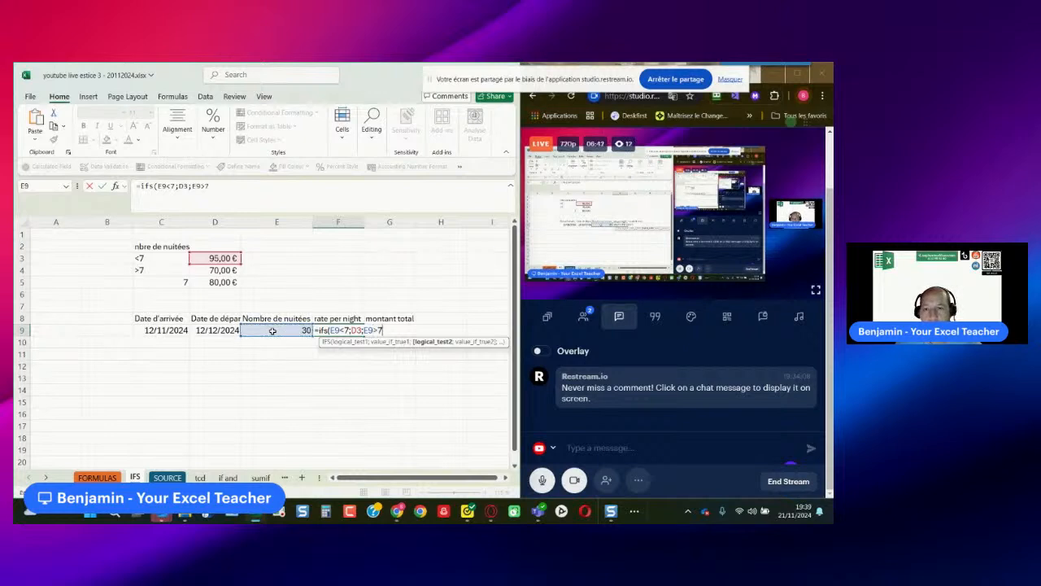
type(";70")
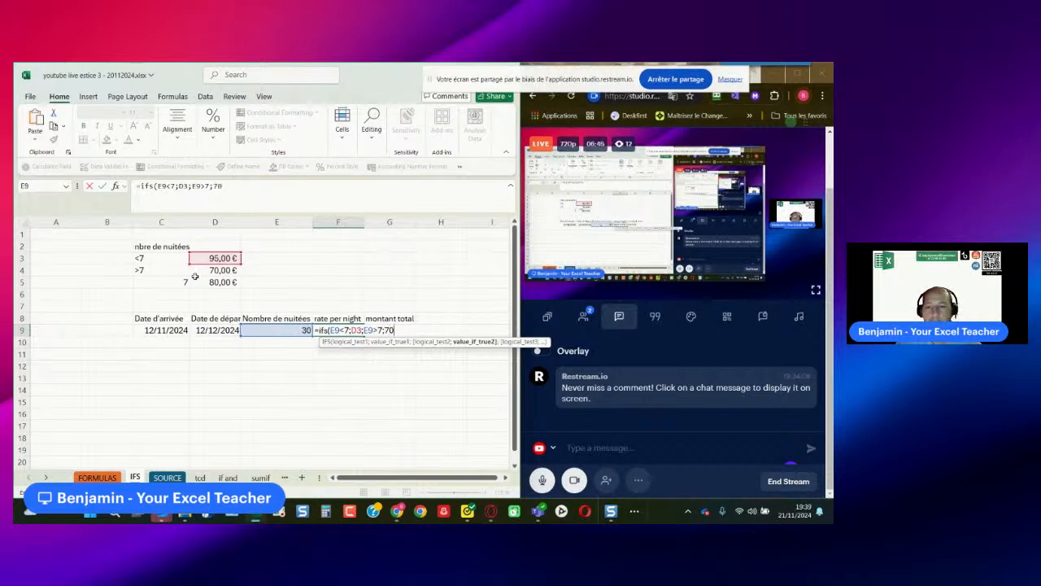
type(";")
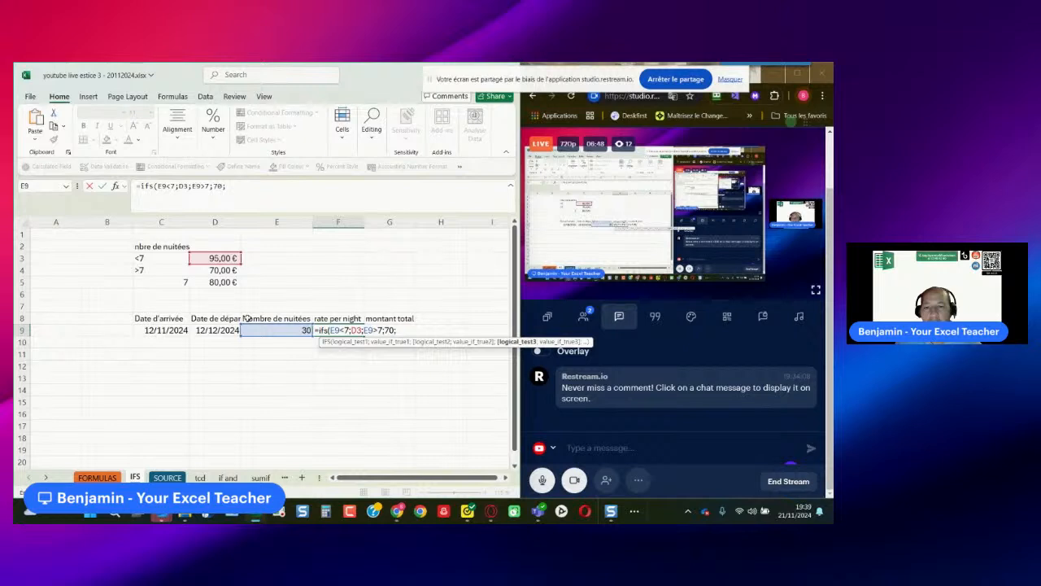
- Add the third IFS condition E9=7 returning 80 and complete the formula in F9
left_click(254, 329)
type("=7")
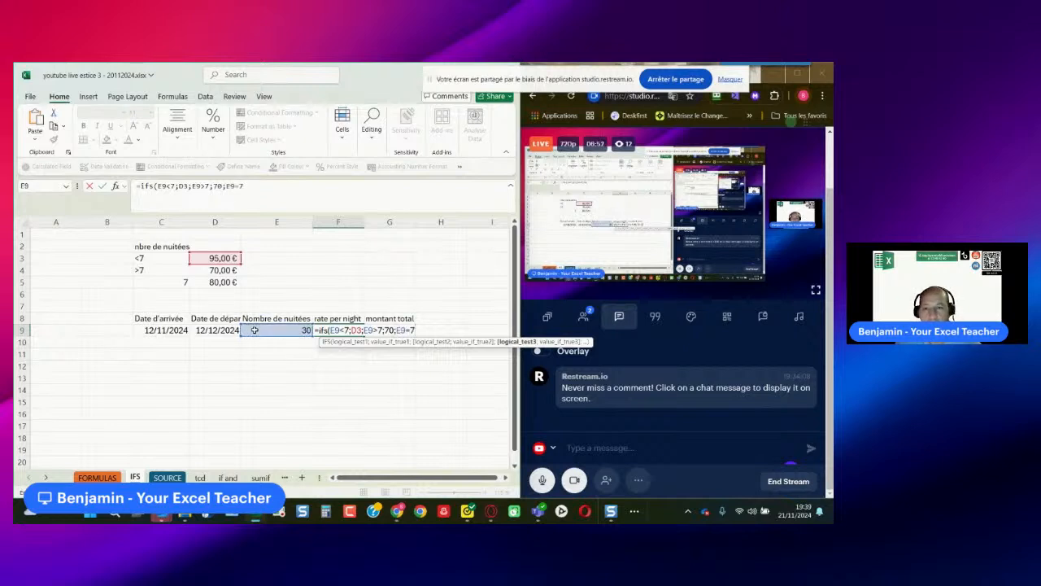
type(";")
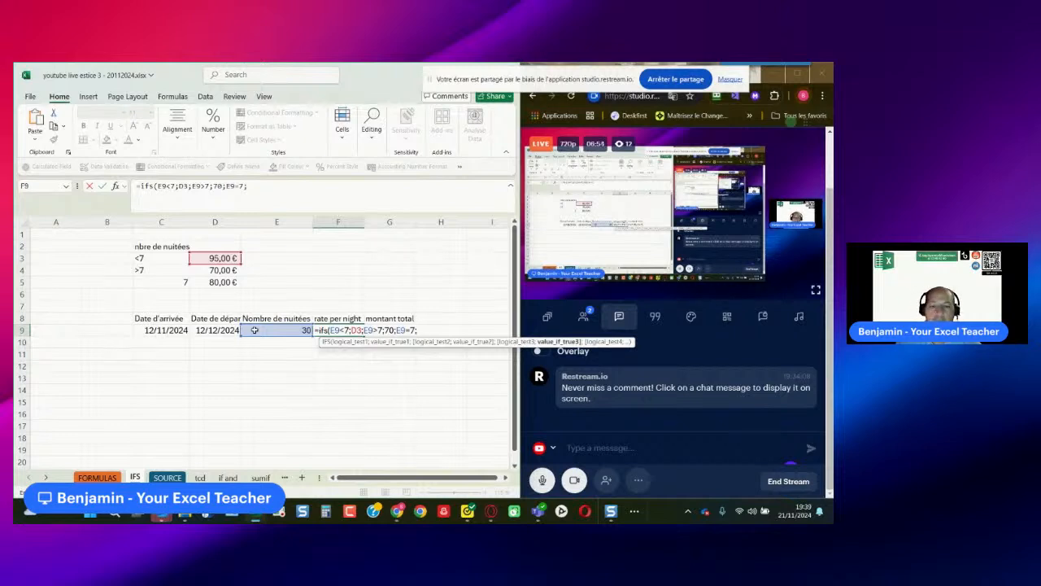
type("80)")
key("Return")
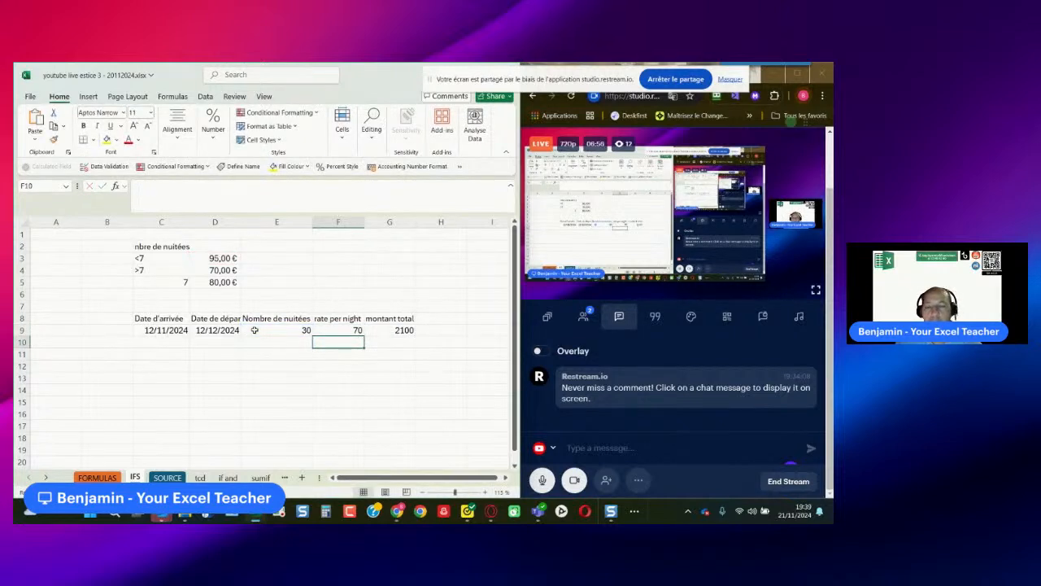
- Copy the full IFS formula from F9 and post it in the Restream live chat
left_click(271, 332)
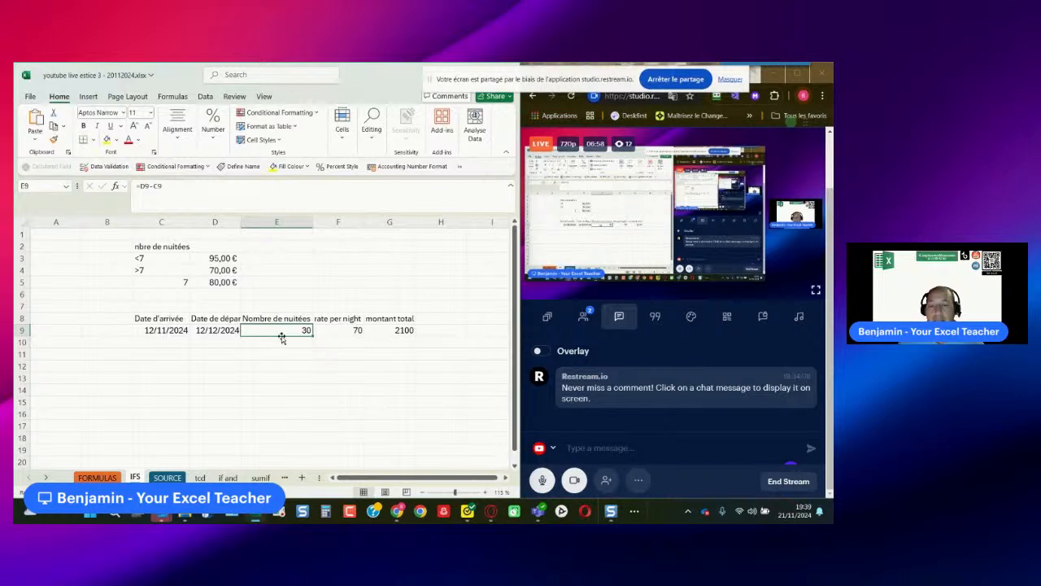
left_click(335, 329)
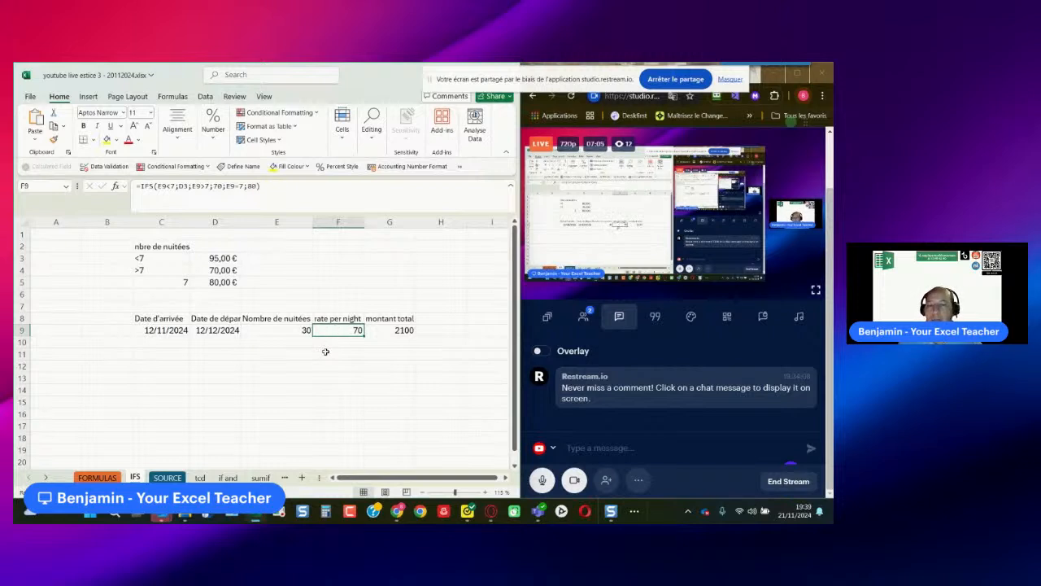
left_click_drag(275, 195, 96, 183)
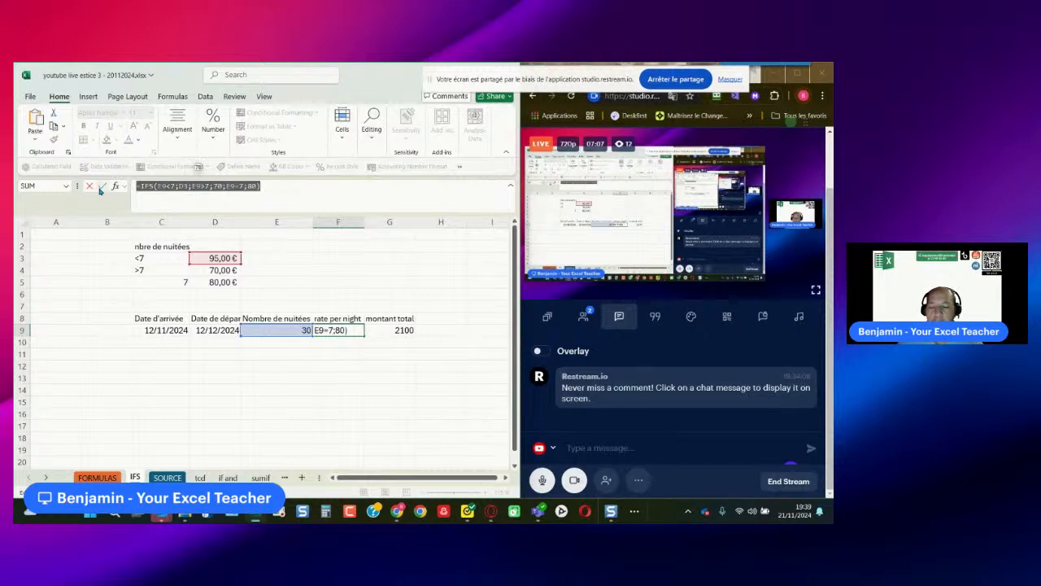
key("ctrl+c")
left_click(582, 447)
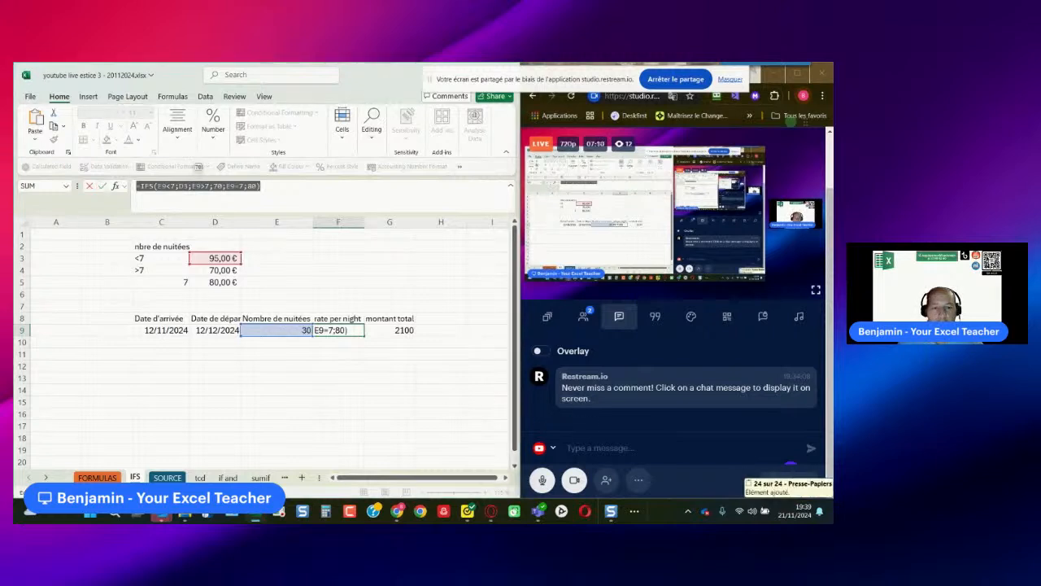
key("ctrl+v")
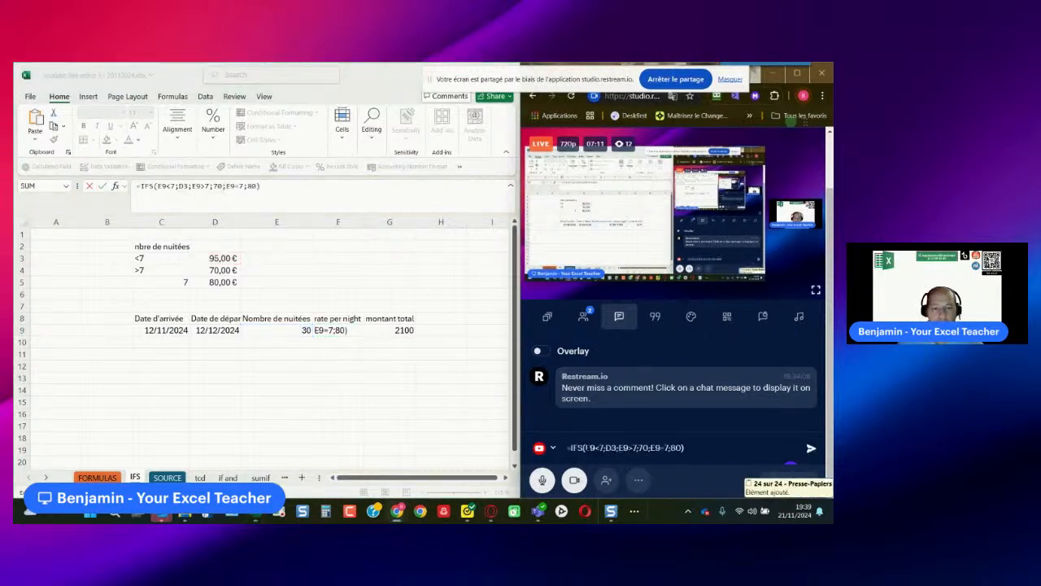
key("Return")
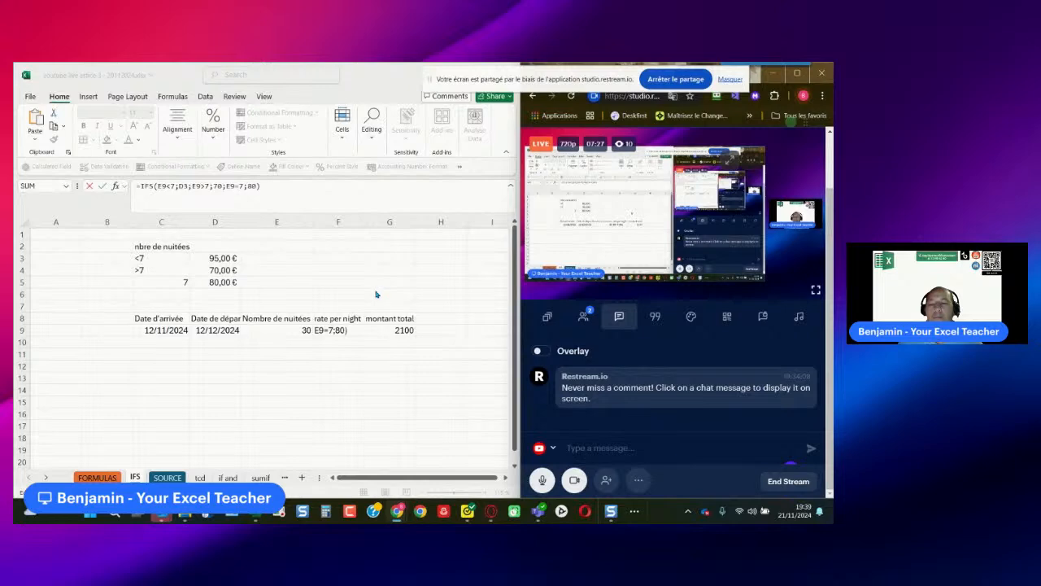
left_click(255, 511)
left_click(167, 476)
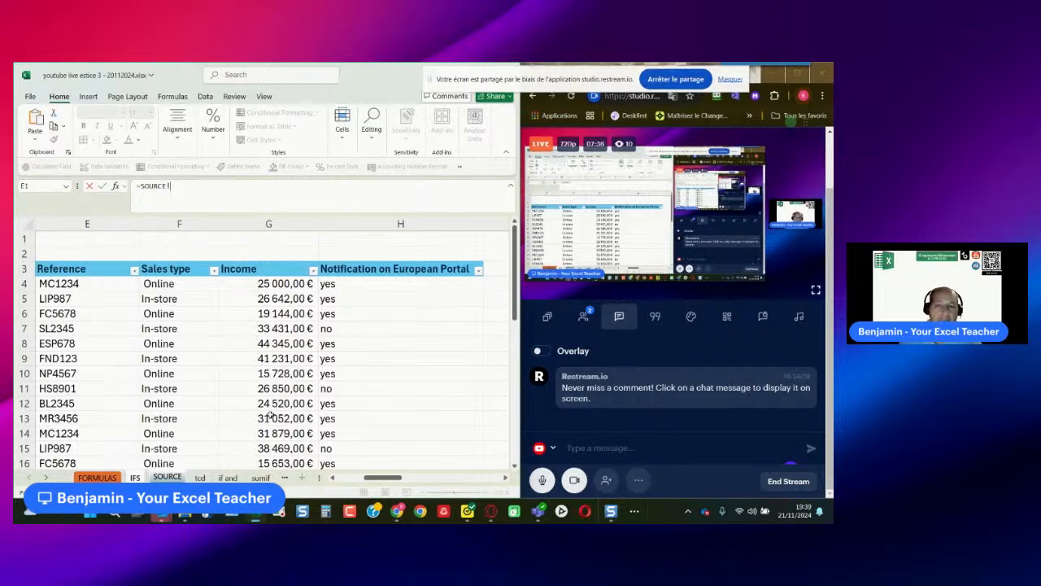
left_click(57, 286)
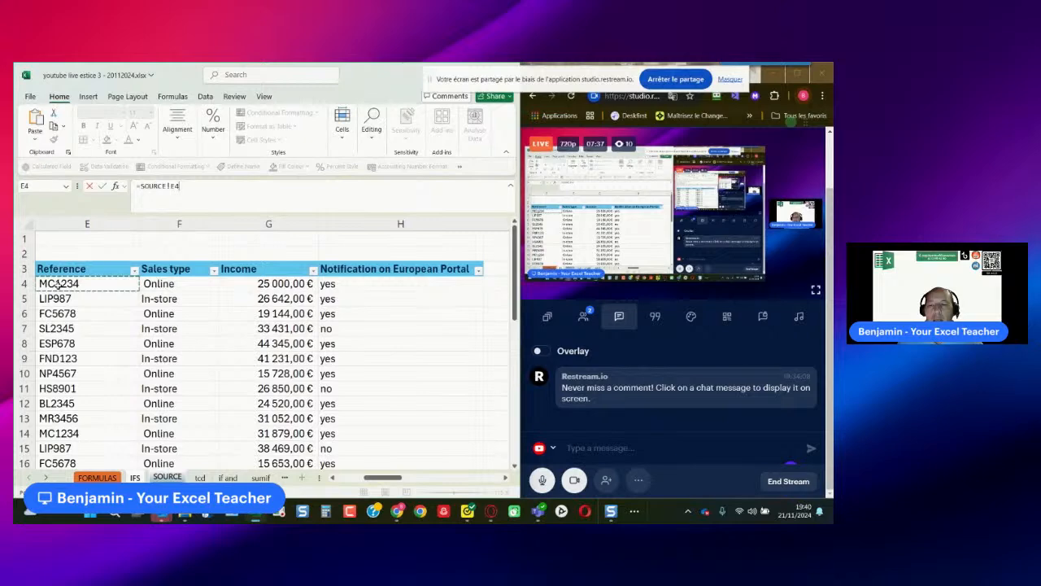
left_click_drag(382, 478, 345, 480)
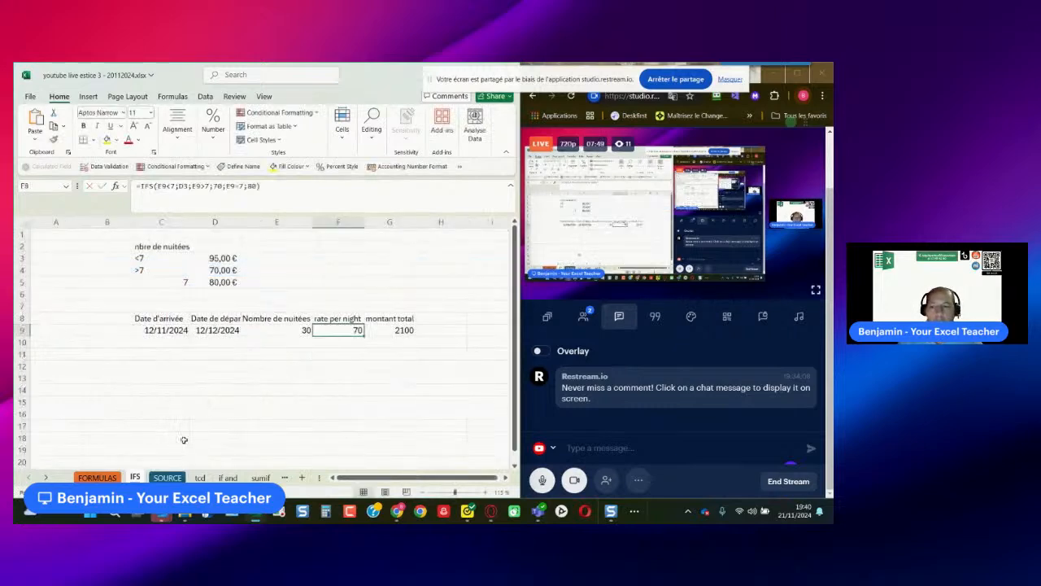
- Examine the Income values and the first cosmetic products in the SOURCE sheet's table
left_click(167, 477)
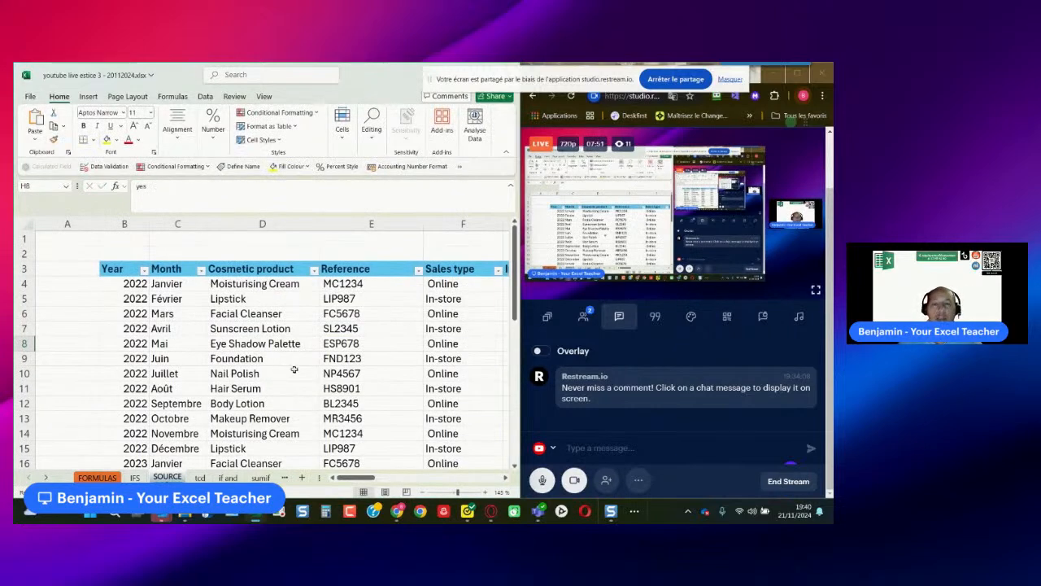
left_click_drag(355, 479, 375, 481)
left_click_drag(329, 284, 333, 439)
left_click_drag(377, 478, 353, 478)
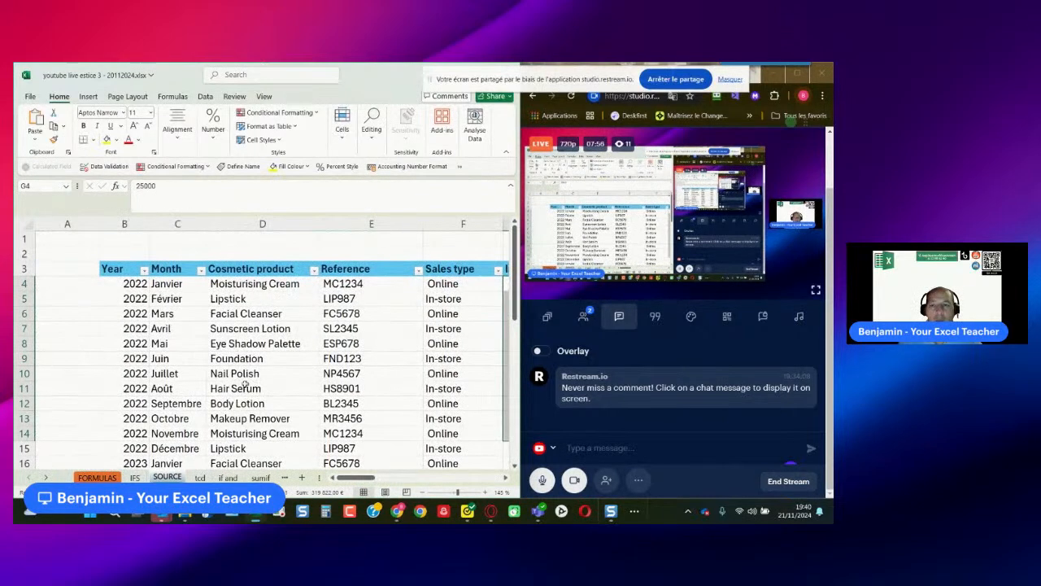
left_click(222, 289)
left_click(226, 299)
left_click(229, 311)
left_click(230, 300)
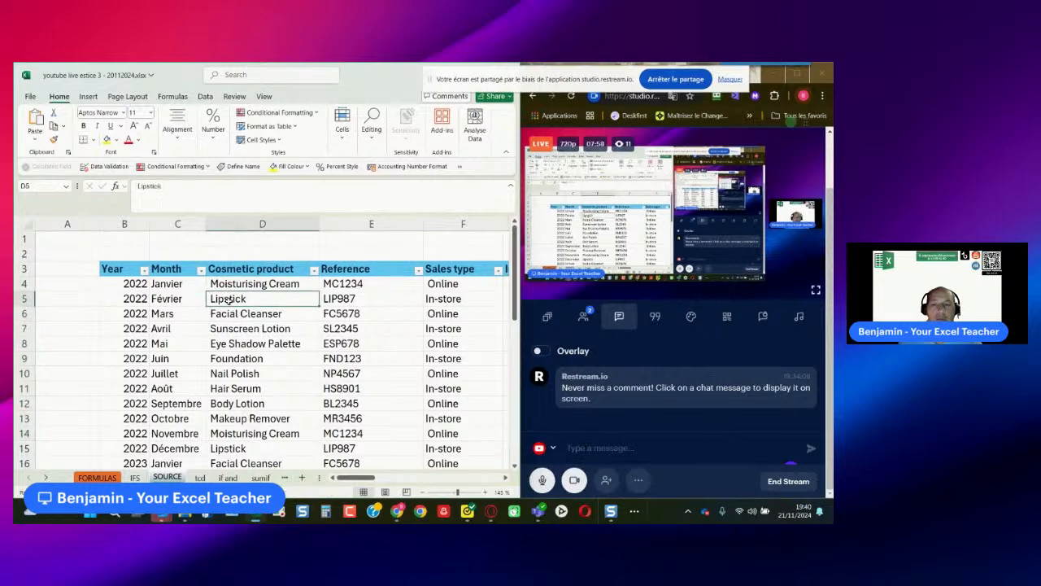
- Trace the repeated Lipstick rows and their income through the whole SOURCE table
left_click_drag(363, 480, 371, 480)
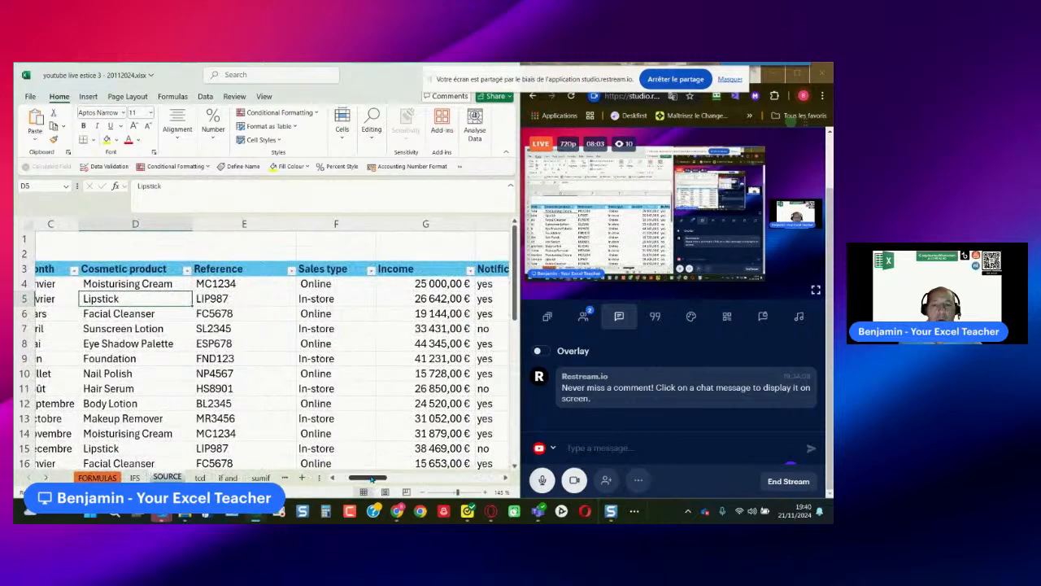
left_click(435, 299)
left_click(163, 301)
scroll(139, 346, "down", 2)
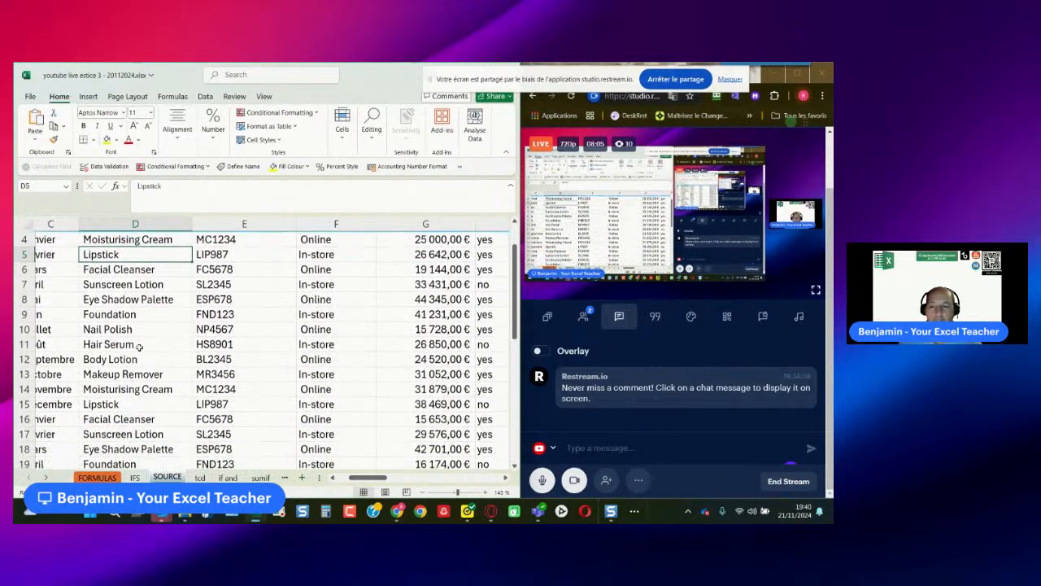
left_click(177, 363)
left_click(422, 358)
scroll(153, 399, "down", 4)
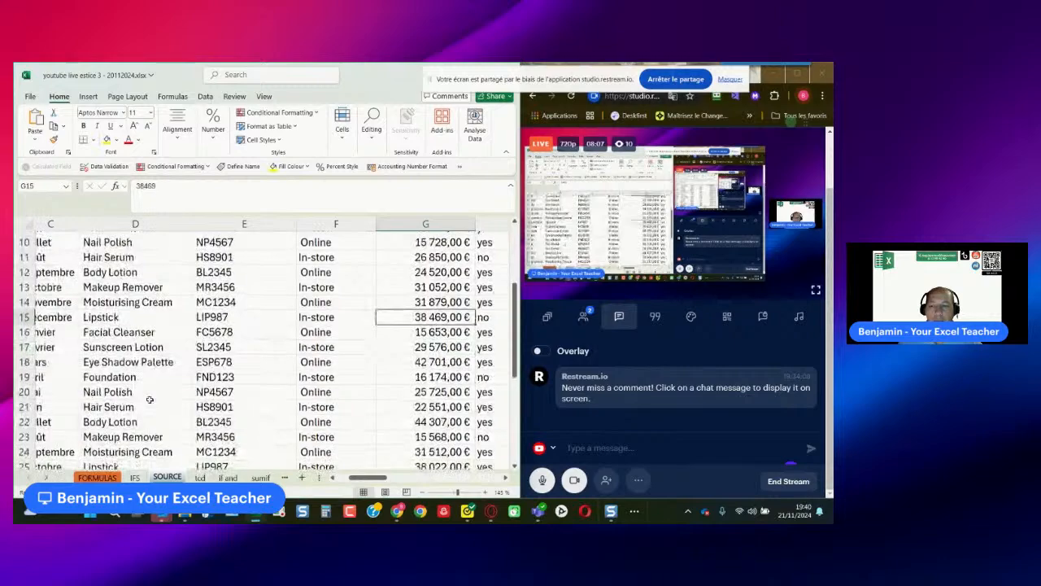
left_click(122, 333)
scroll(157, 366, "down", 3)
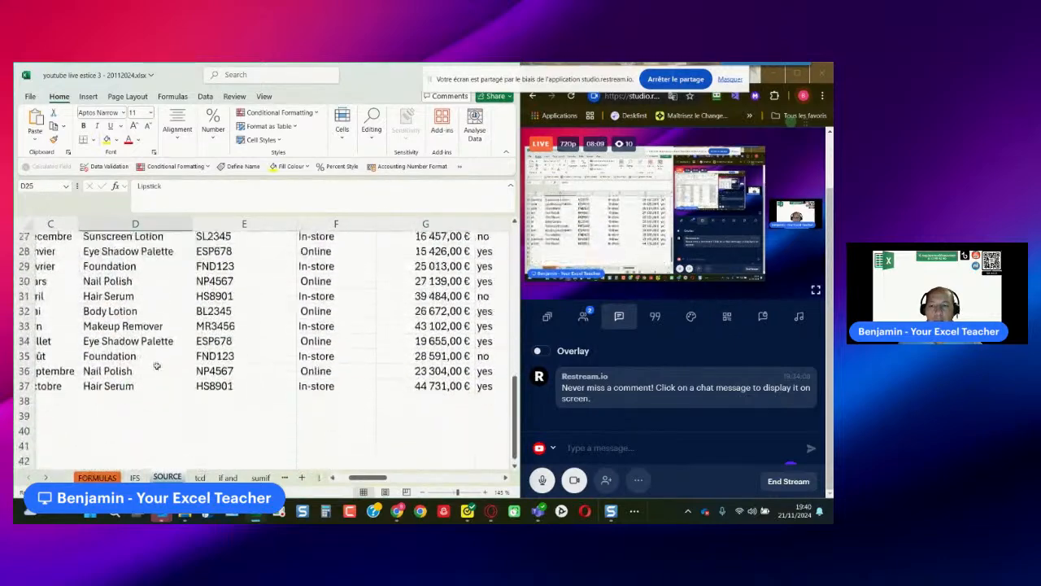
scroll(347, 389, "up", 9)
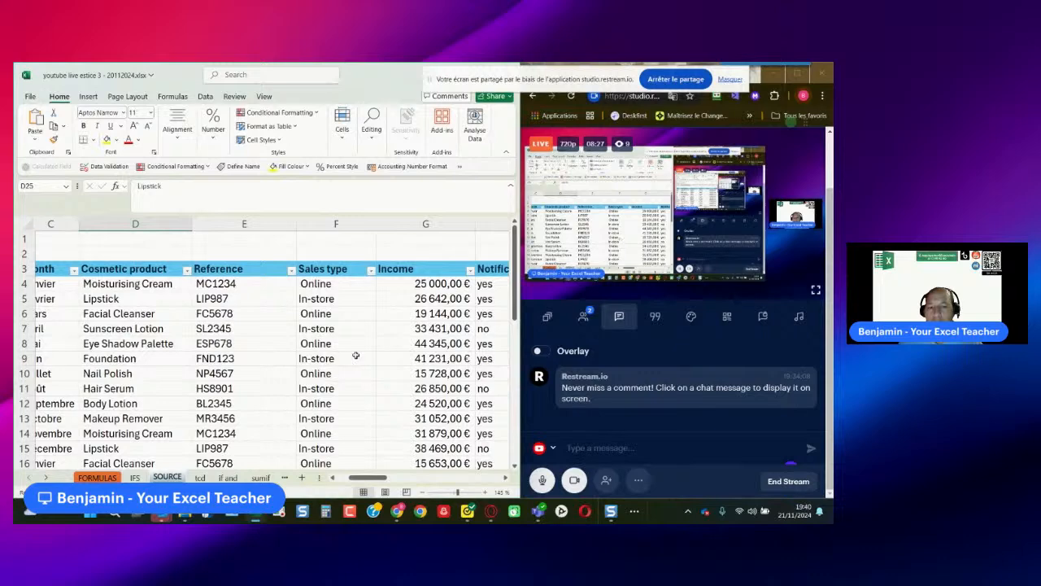
scroll(336, 374, "down", 1)
scroll(336, 374, "up", 1)
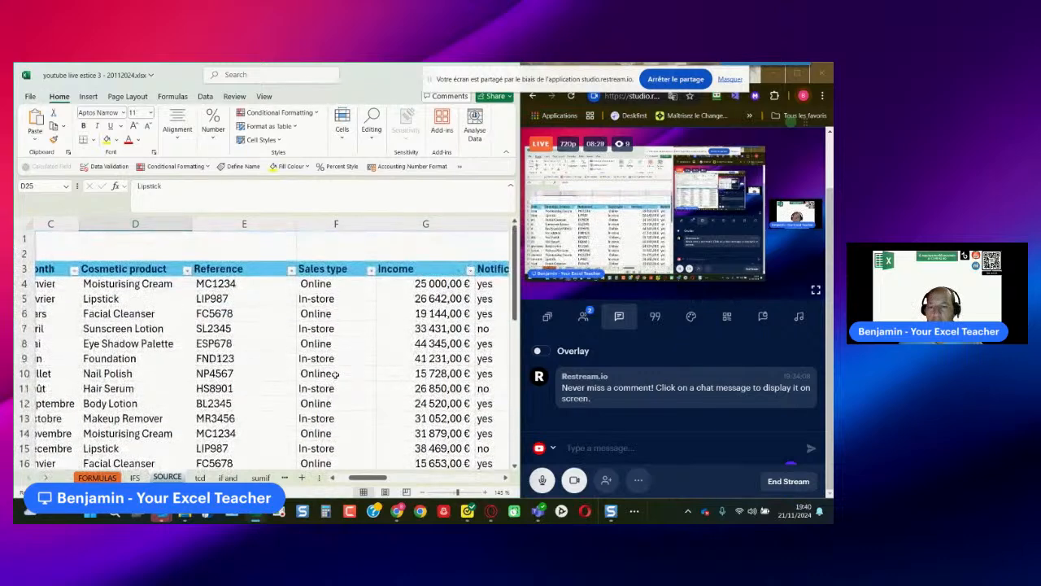
- Insert a PivotTable based on the SOURCE table in a new worksheet
left_click(198, 332)
scroll(199, 332, "down", 1)
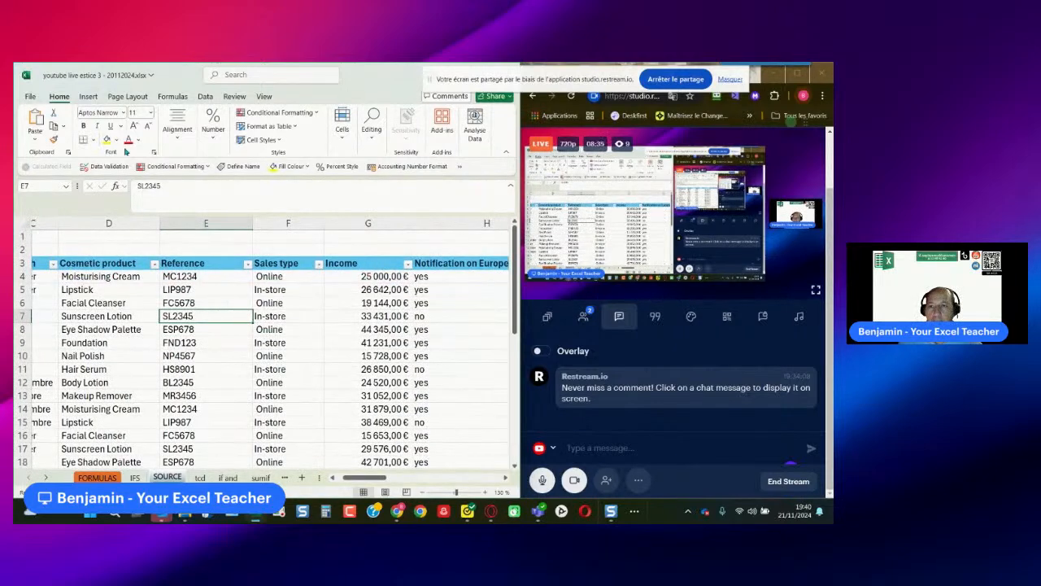
left_click(88, 98)
left_click(36, 120)
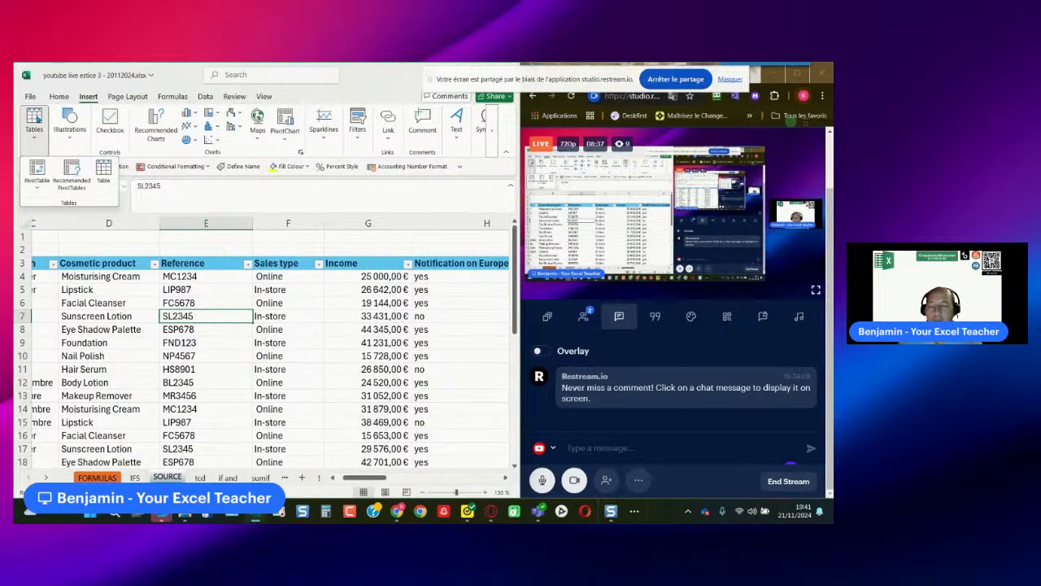
left_click(37, 169)
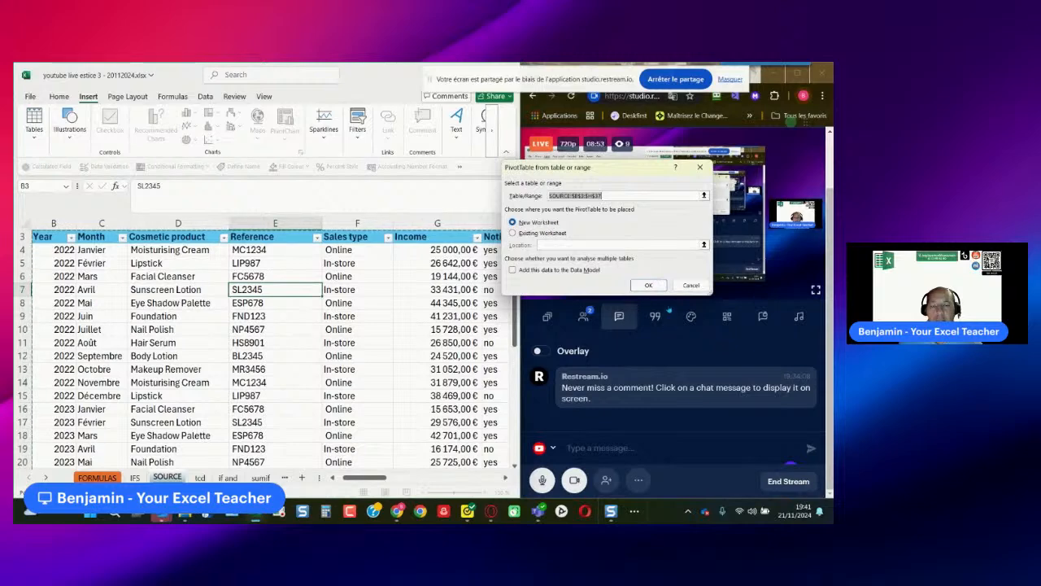
left_click(649, 285)
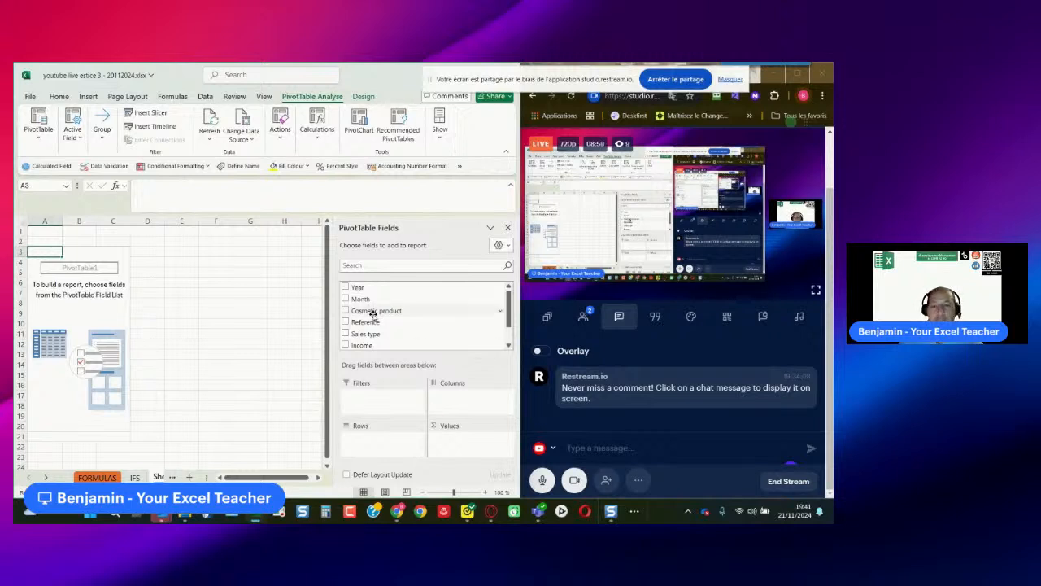
- Build the PivotTable with Cosmetic product as rows and the sum of Income as values
left_click_drag(373, 315, 374, 439)
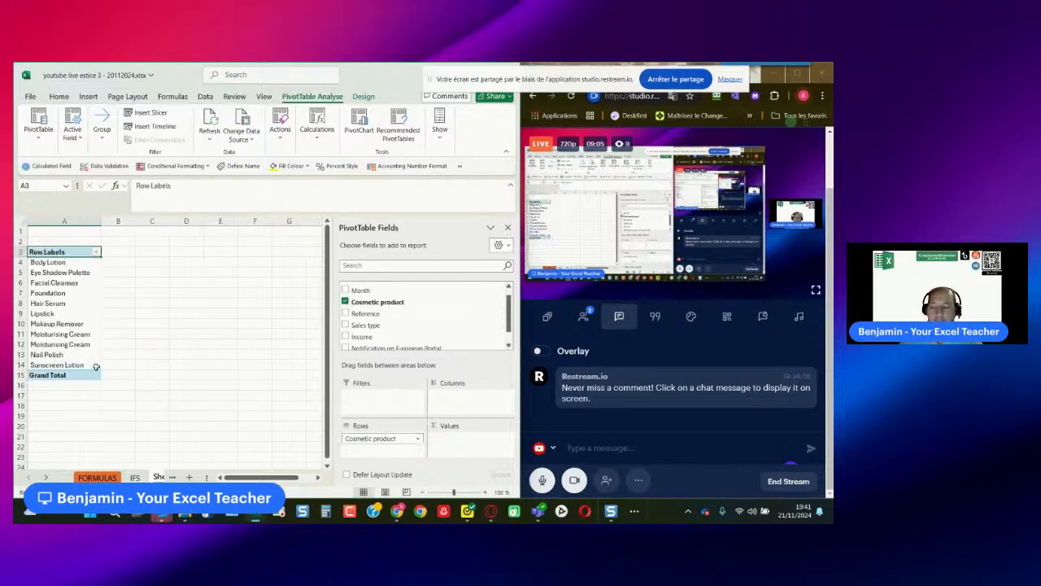
scroll(119, 352, "up", 5)
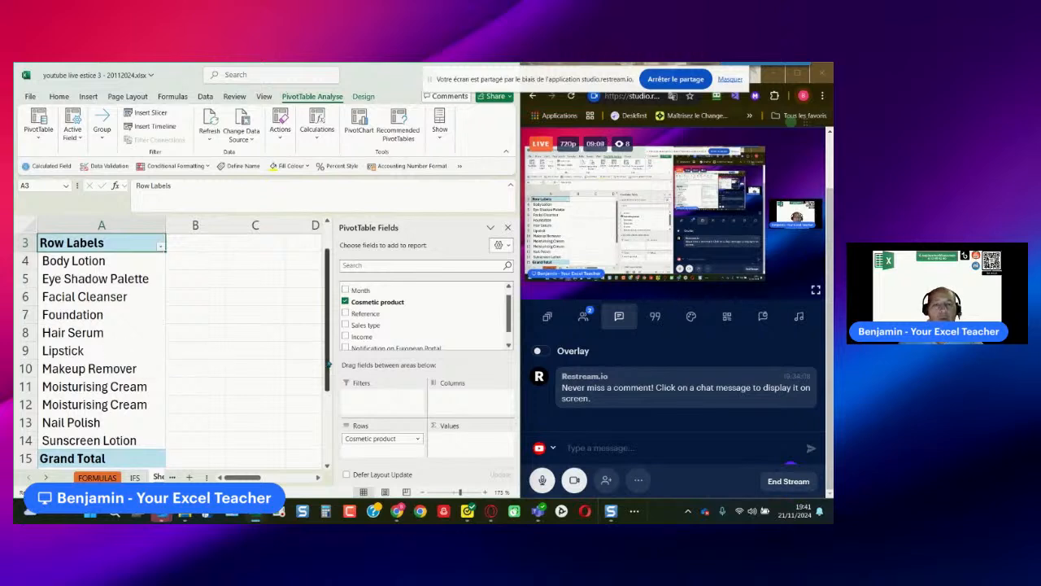
left_click_drag(510, 302, 510, 320)
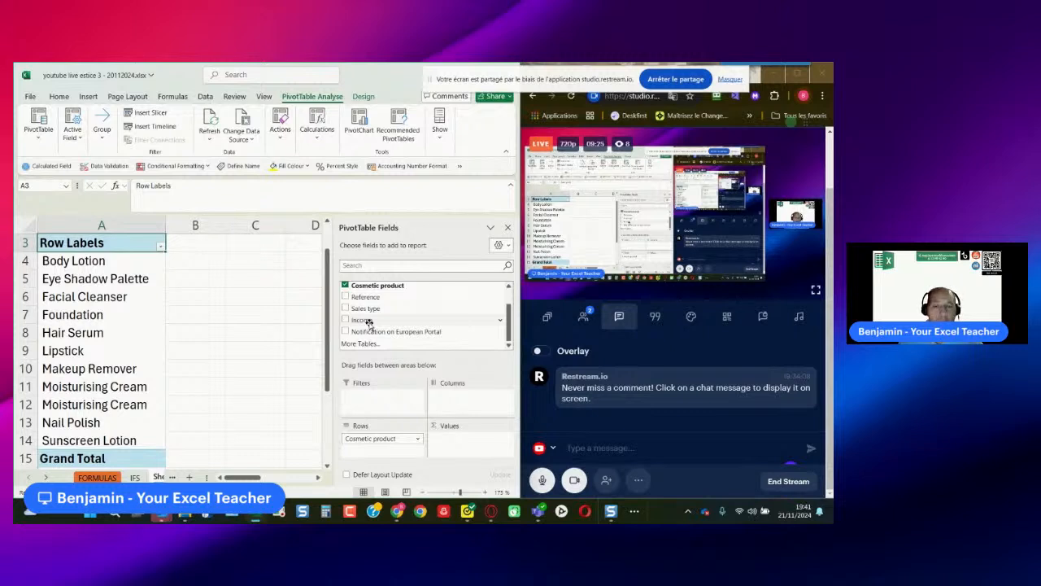
left_click_drag(368, 323, 465, 451)
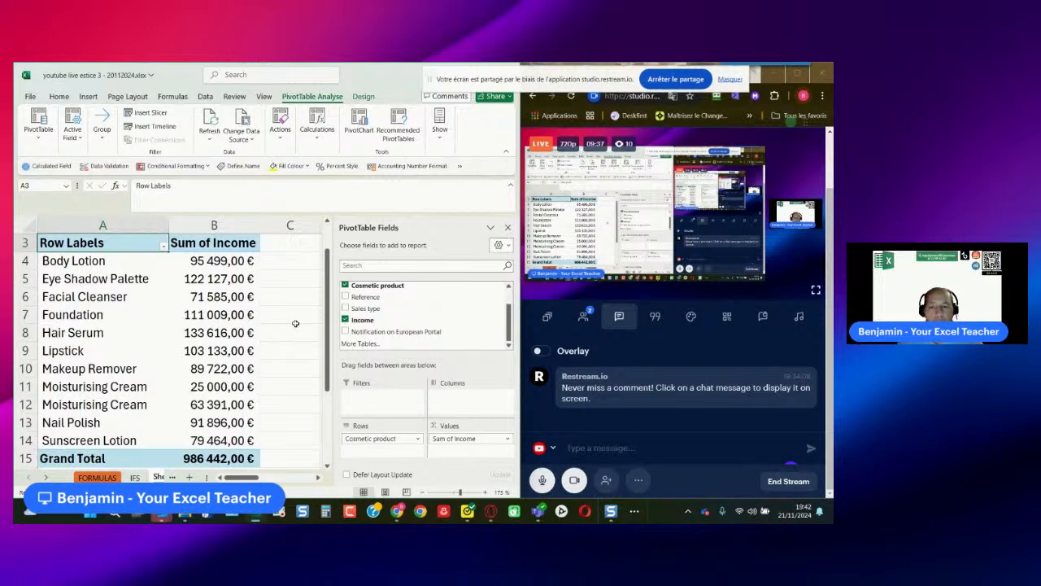
- Sort the PivotTable's Sum of Income from smallest to largest and review the product order
left_click(220, 261)
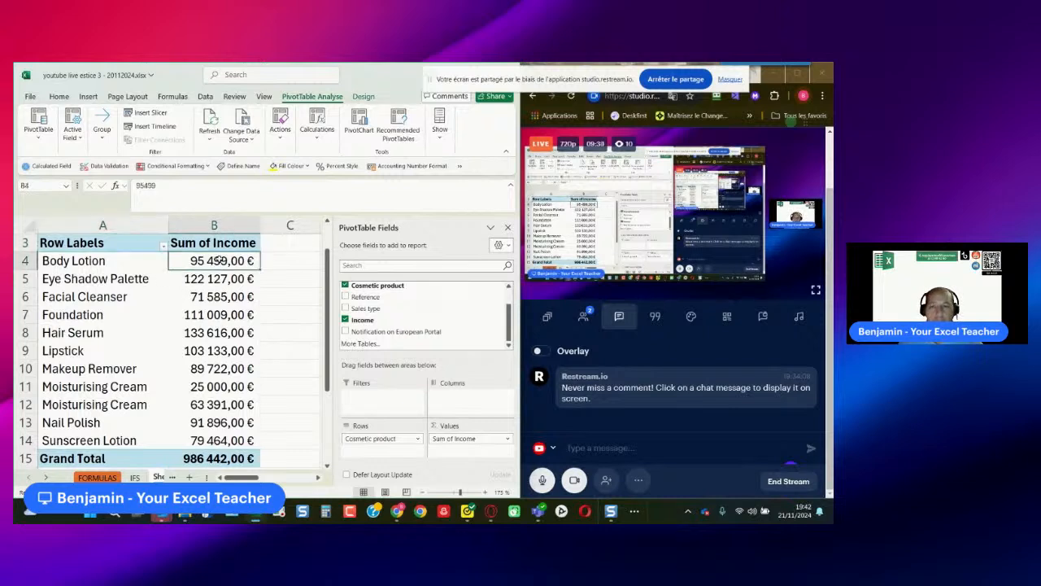
left_click(205, 96)
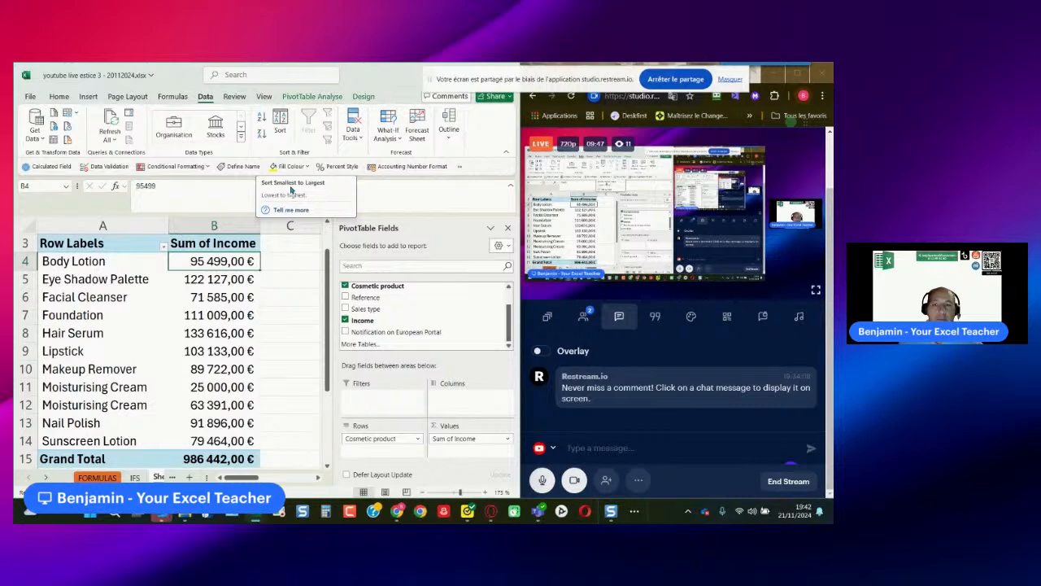
left_click(262, 119)
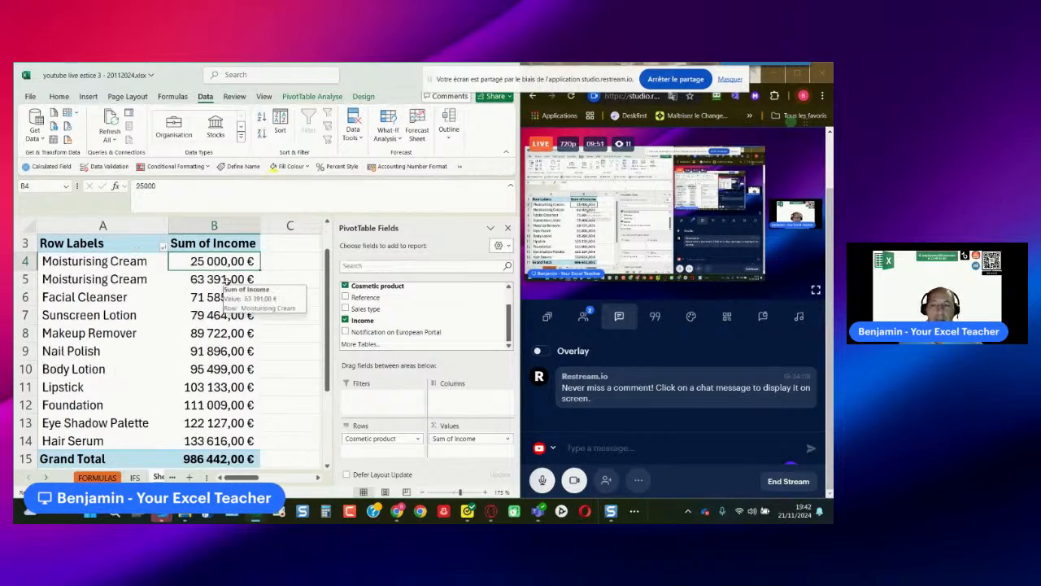
scroll(229, 273, "down", 2)
scroll(229, 280, "up", 3)
scroll(229, 280, "down", 1)
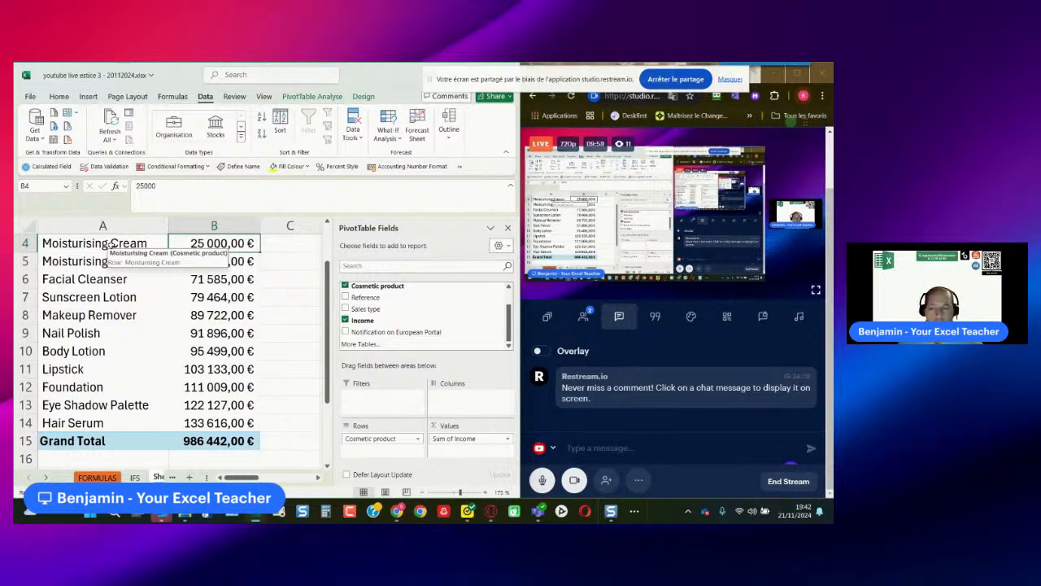
- Compare the cell text of the two Moisturising Cream entries in D4 and D14 of the SOURCE sheet
left_click_drag(206, 478, 339, 479)
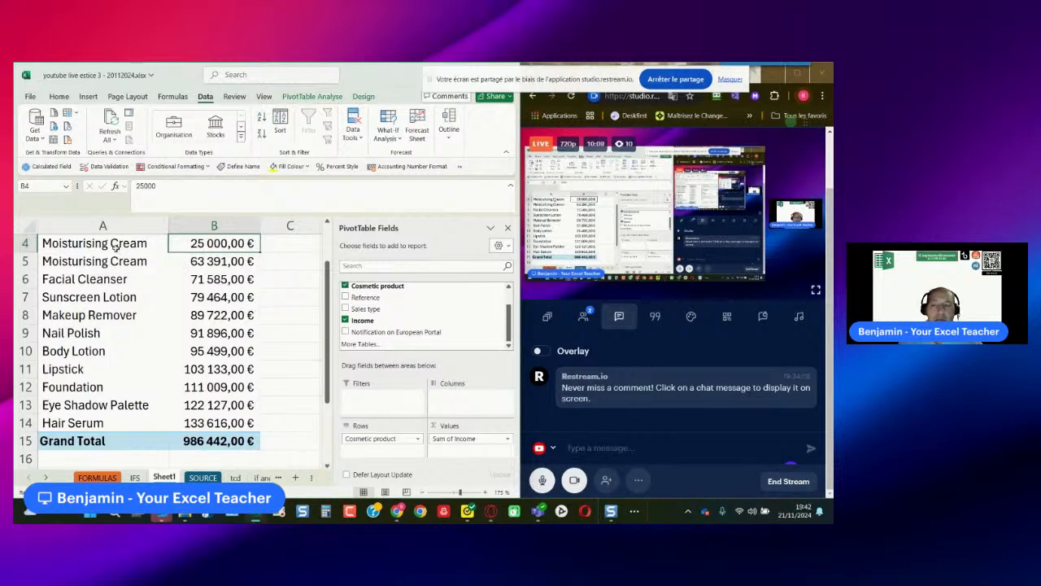
left_click(203, 479)
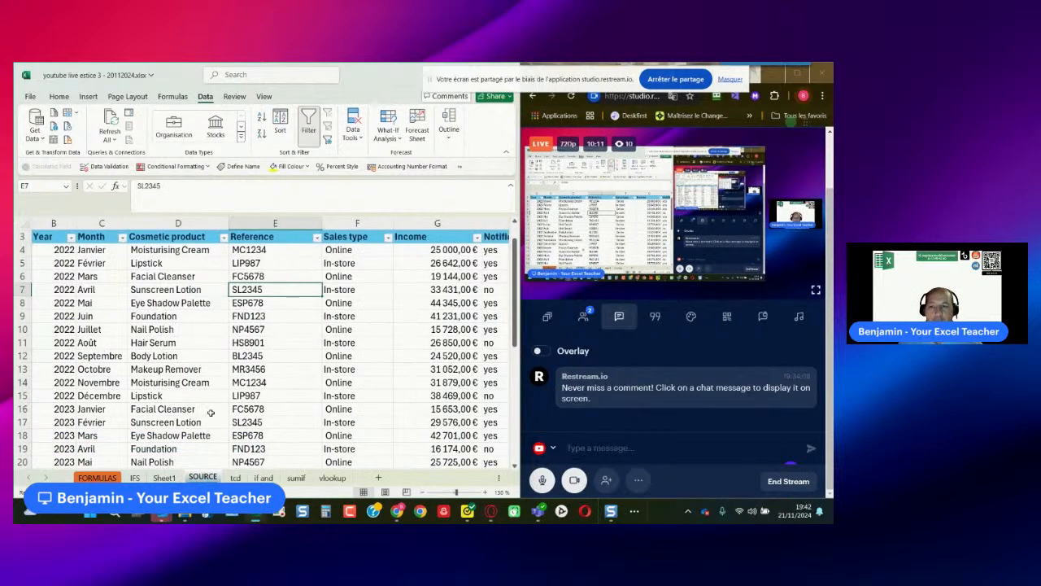
scroll(208, 407, "up", 1)
left_click(217, 278)
double_click(217, 278)
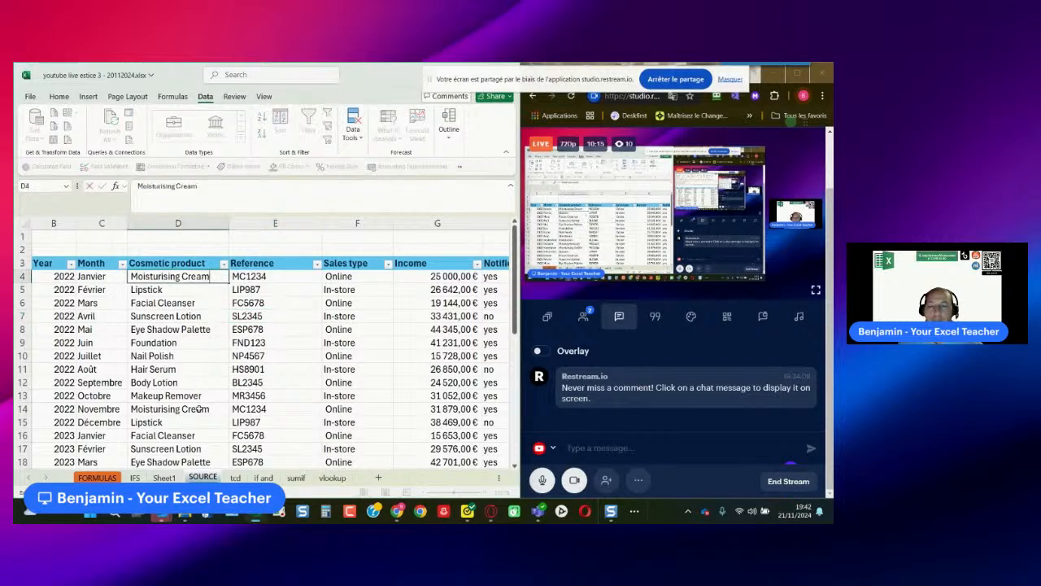
left_click(200, 408)
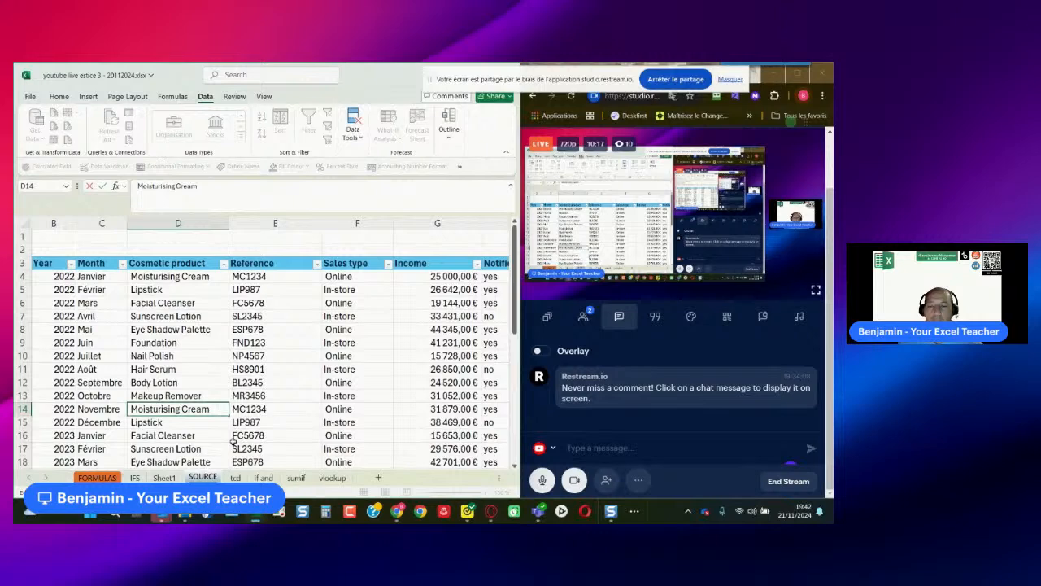
double_click(218, 409)
left_click(212, 376)
- Copy the Moisturising Cream text from D14 over cell D4 in the SOURCE table
left_click(210, 408)
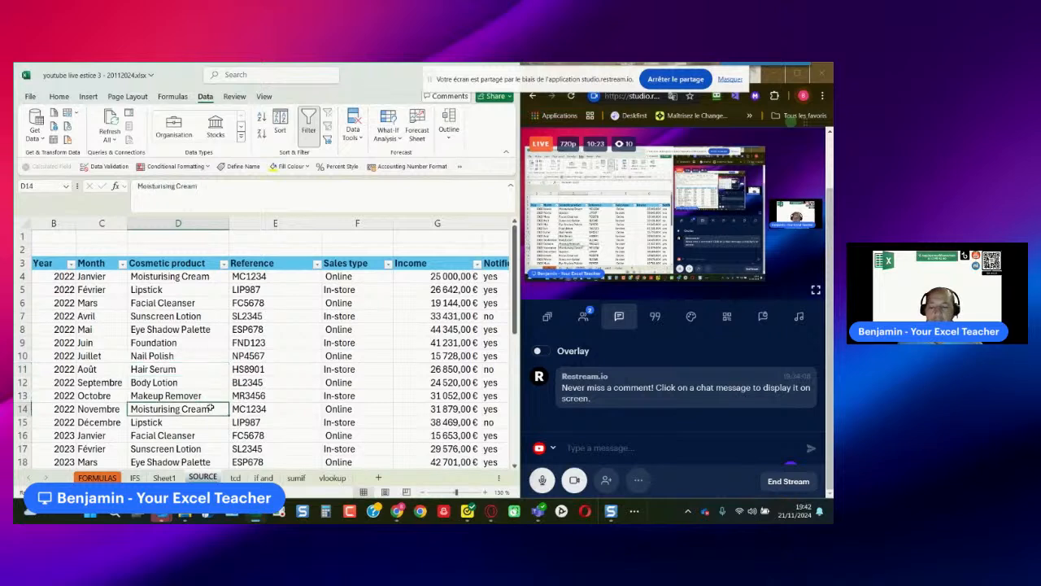
key("ctrl+c")
left_click(197, 276)
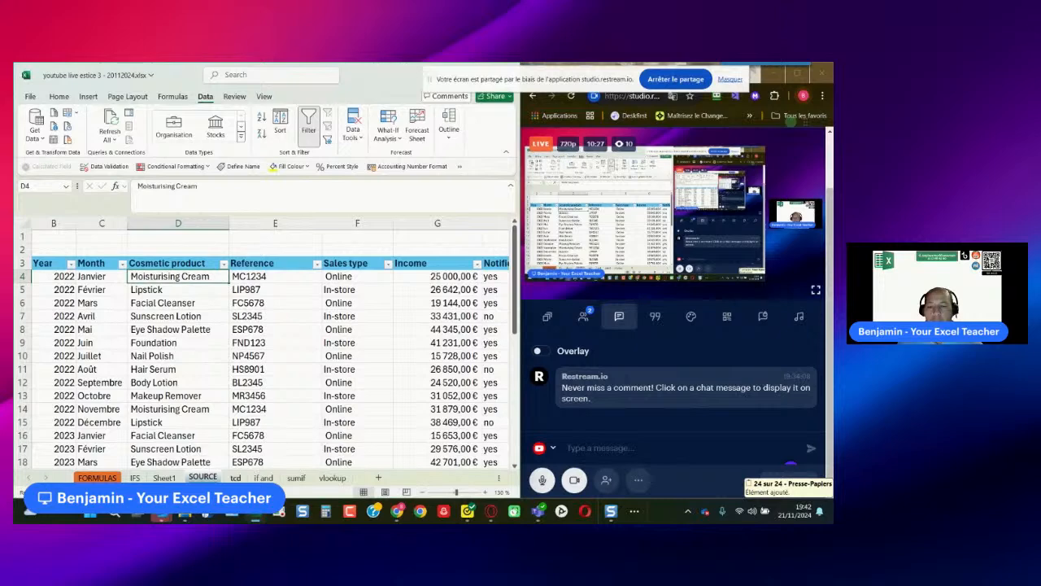
- Refresh the PivotTable on Sheet1 and review its product rows down to the Grand Total
left_click(235, 478)
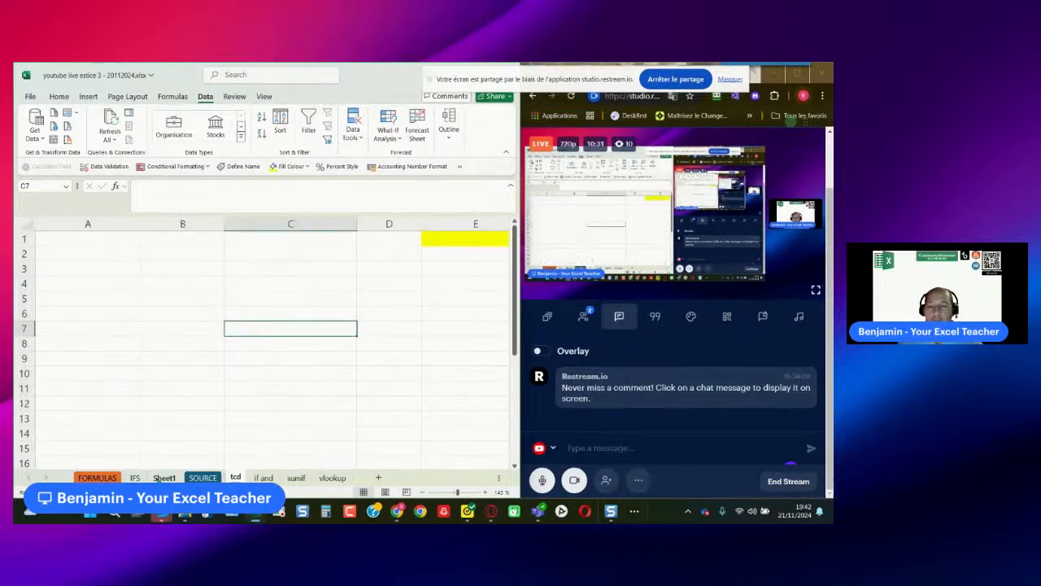
left_click(164, 477)
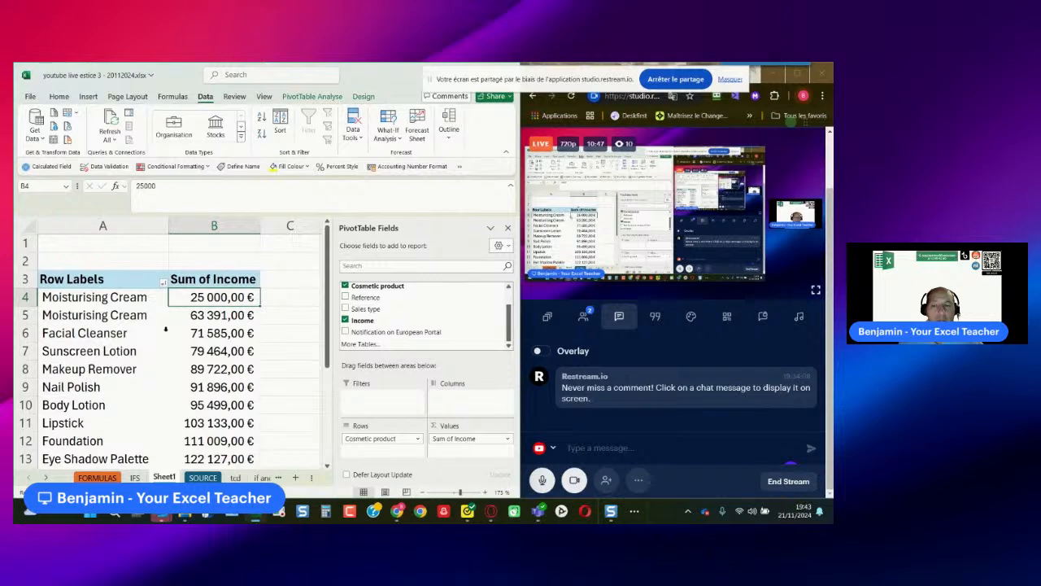
right_click(203, 298)
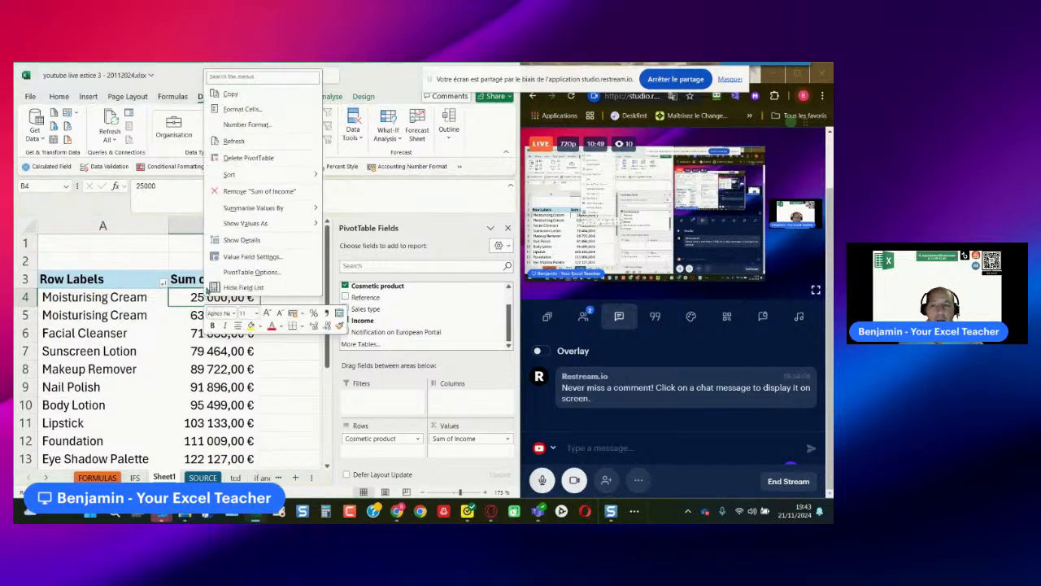
left_click(230, 145)
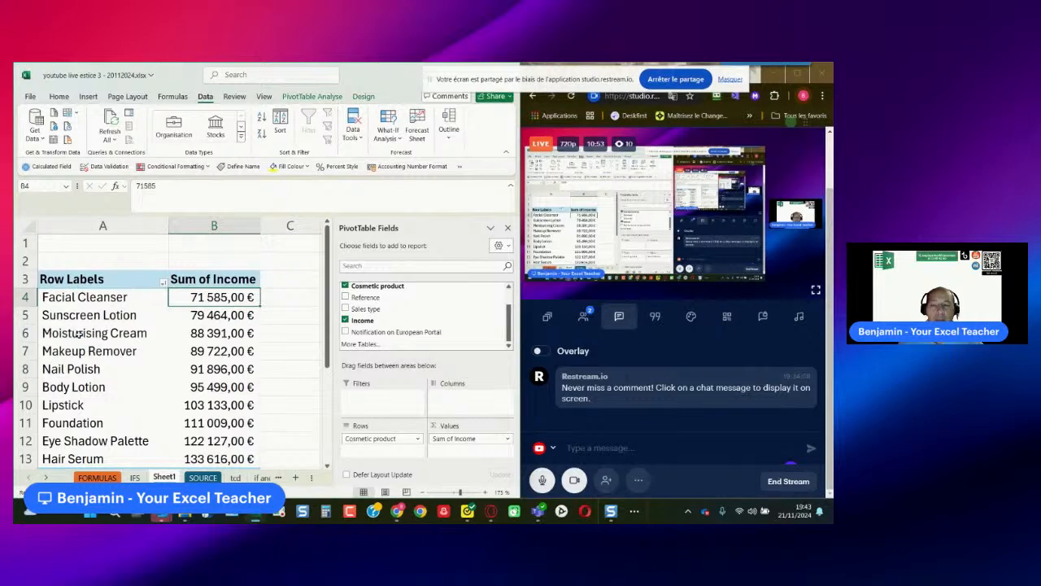
scroll(131, 352, "down", 1)
scroll(131, 353, "up", 1)
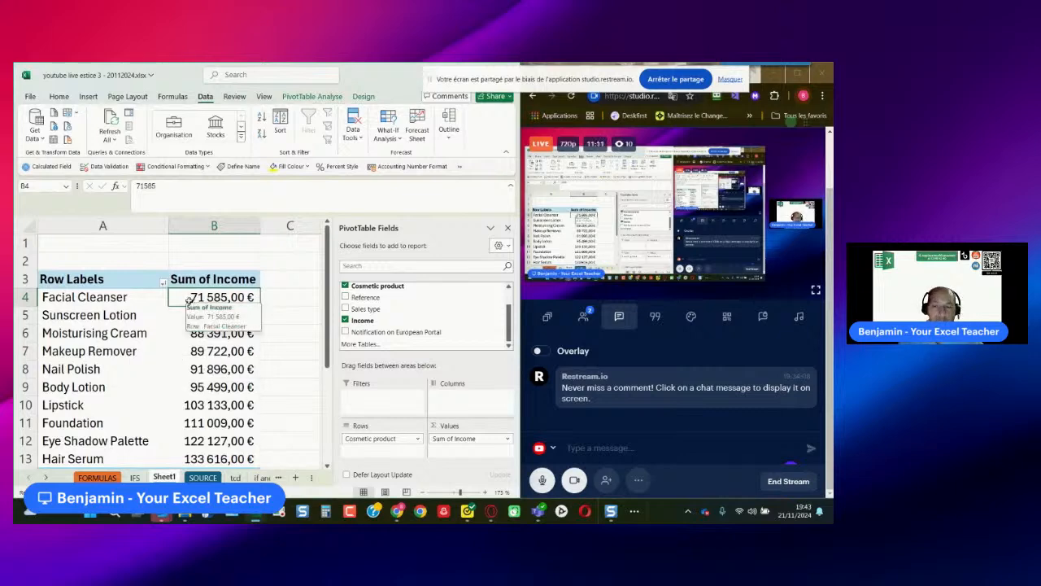
scroll(216, 347, "down", 2)
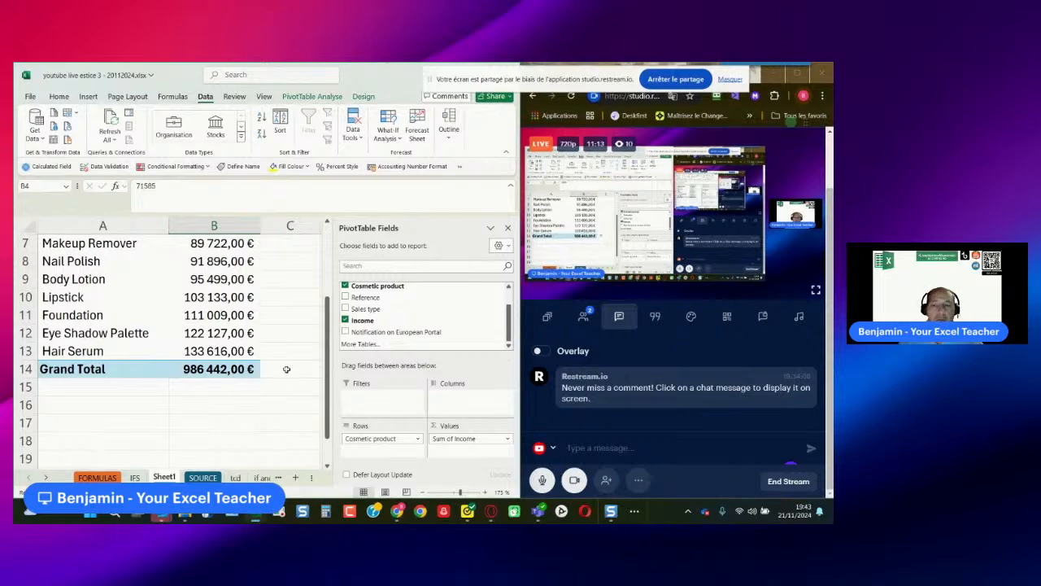
scroll(213, 371, "up", 2)
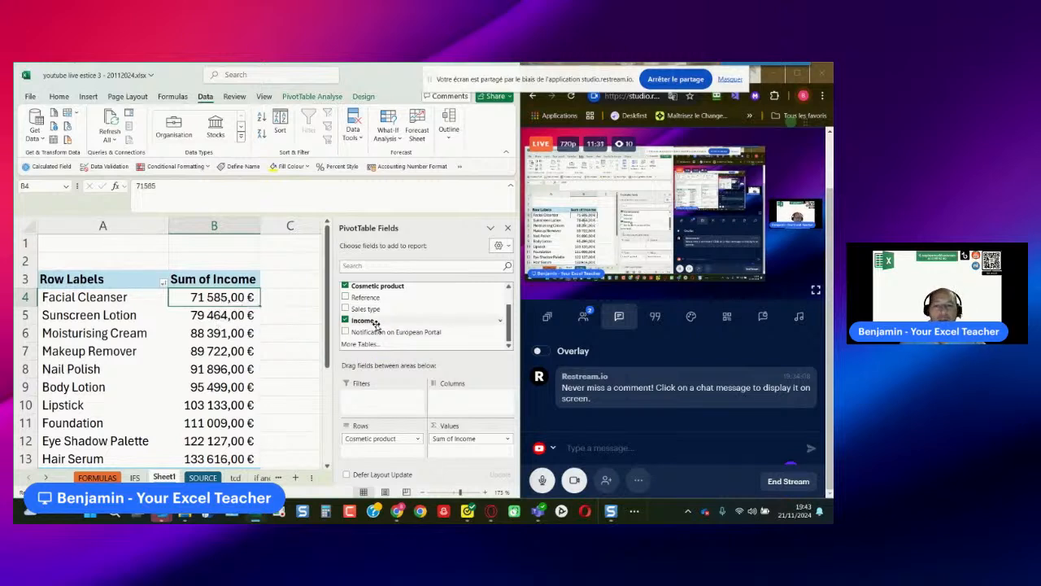
- Add the Income field a second time to the PivotTable's values
left_click_drag(375, 324, 464, 443)
left_click(234, 317)
left_click(288, 313)
key("Right")
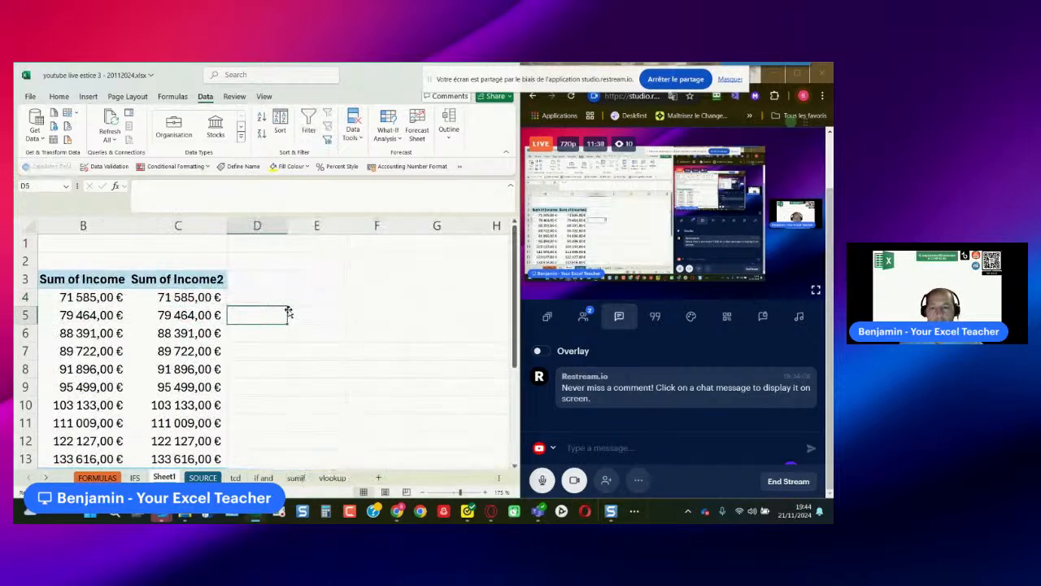
key("Left")
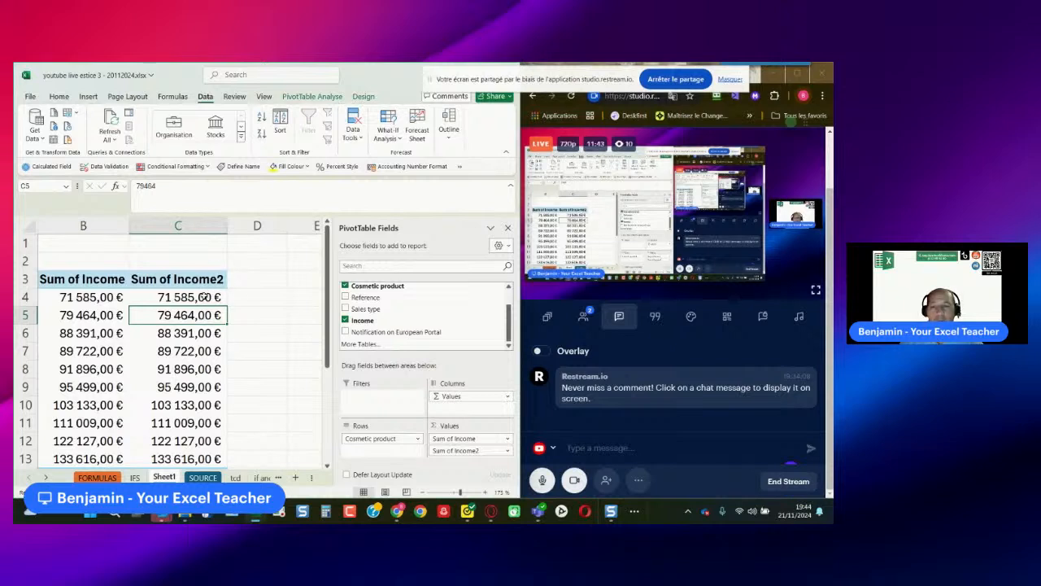
- Show the second income column's values as % of Grand Total
left_click(207, 296)
right_click(207, 297)
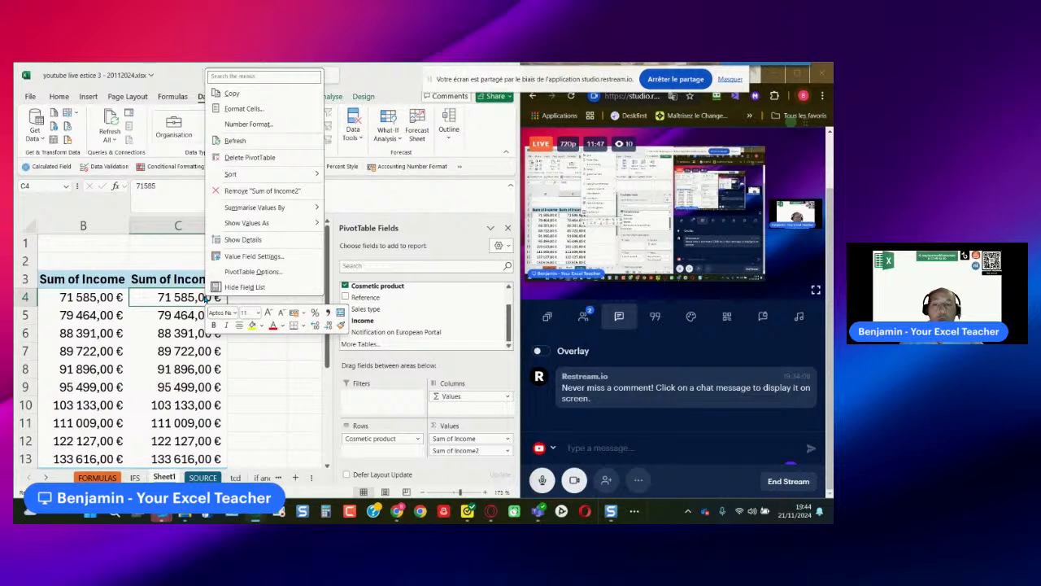
mouse_move(277, 228)
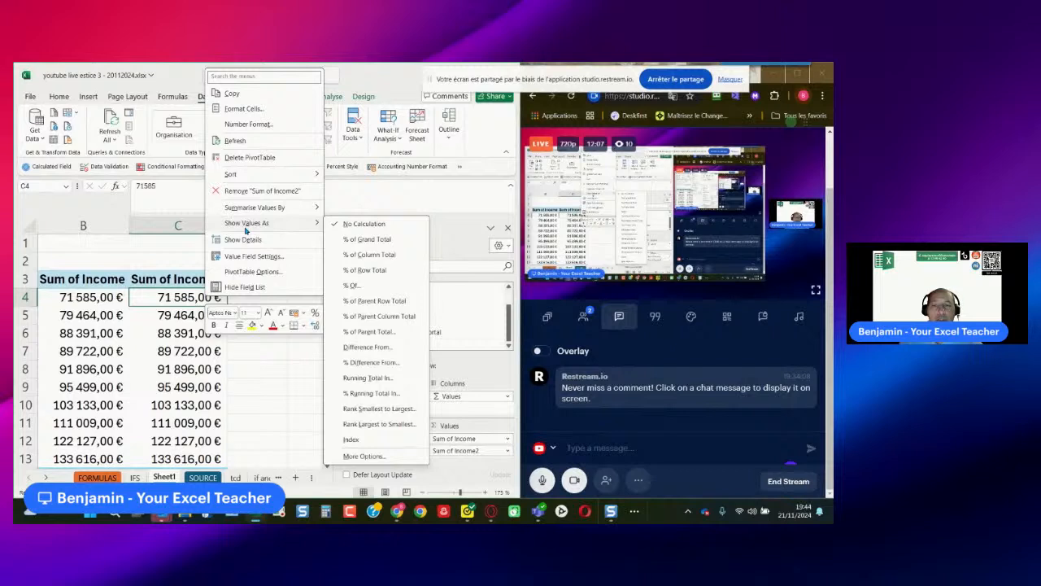
left_click(370, 240)
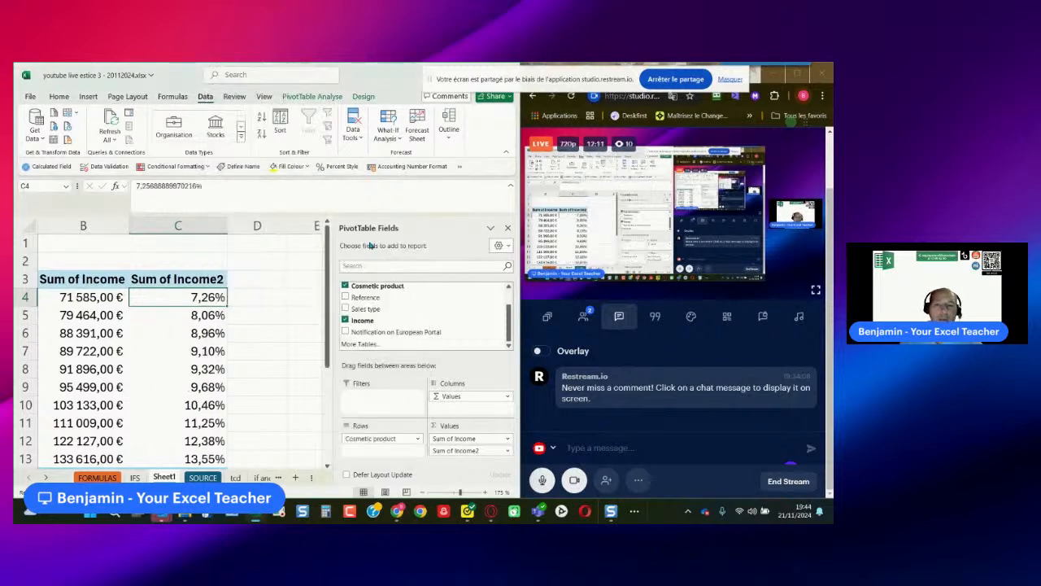
- Rename the PivotTable's percentage column header as "% on income"
left_click(198, 280)
left_click_drag(187, 187, 135, 187)
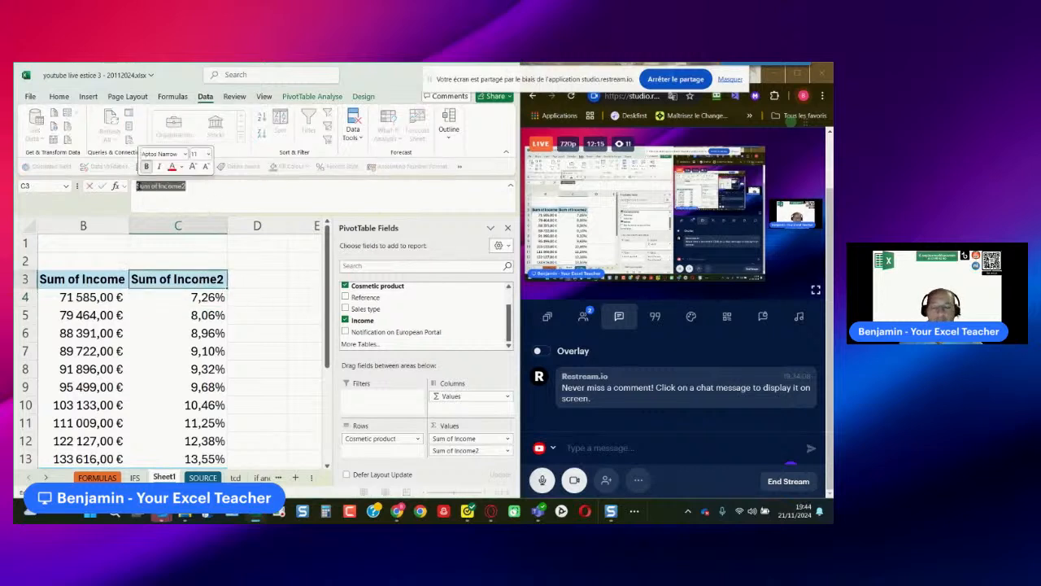
key("BackSpace")
type("% on out")
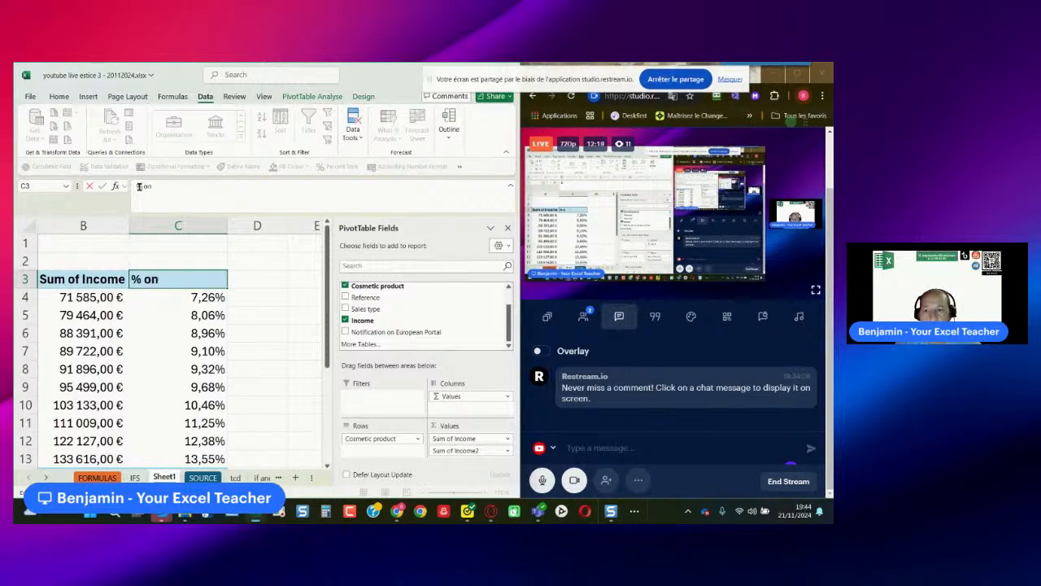
key("BackSpace")
key("BackSpace")
key("BackSpace")
type("income")
key("Return")
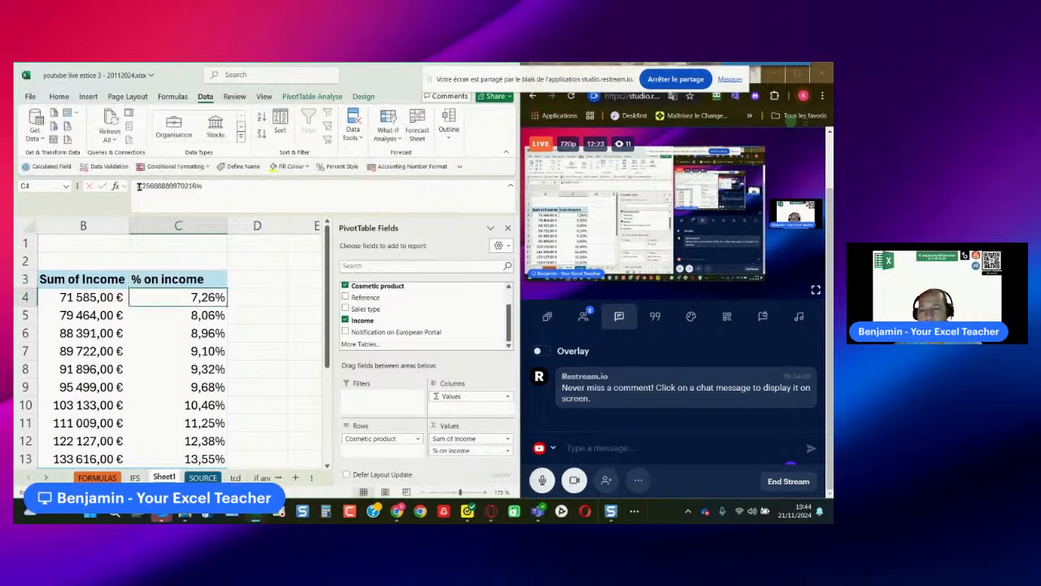
- Rename the Sum of Income header in B3 as "Incomes"
left_click(92, 282)
left_click_drag(199, 190, 86, 191)
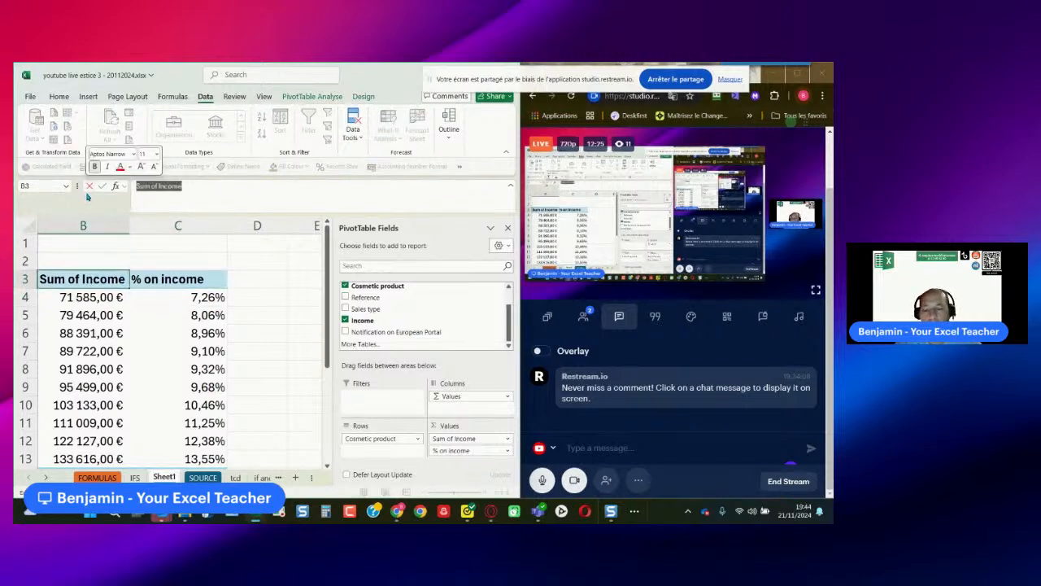
type("Incomes")
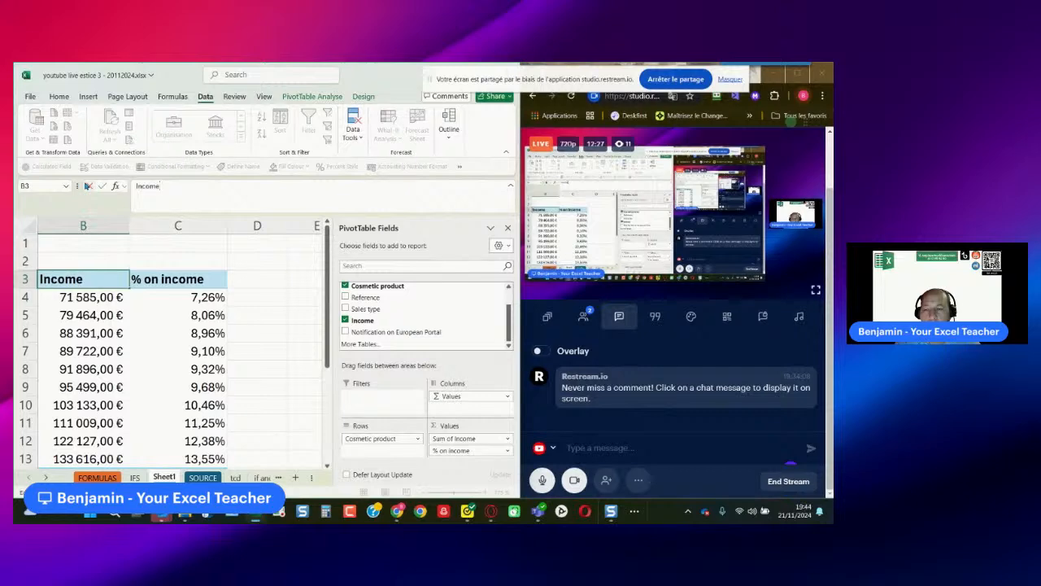
key("Return")
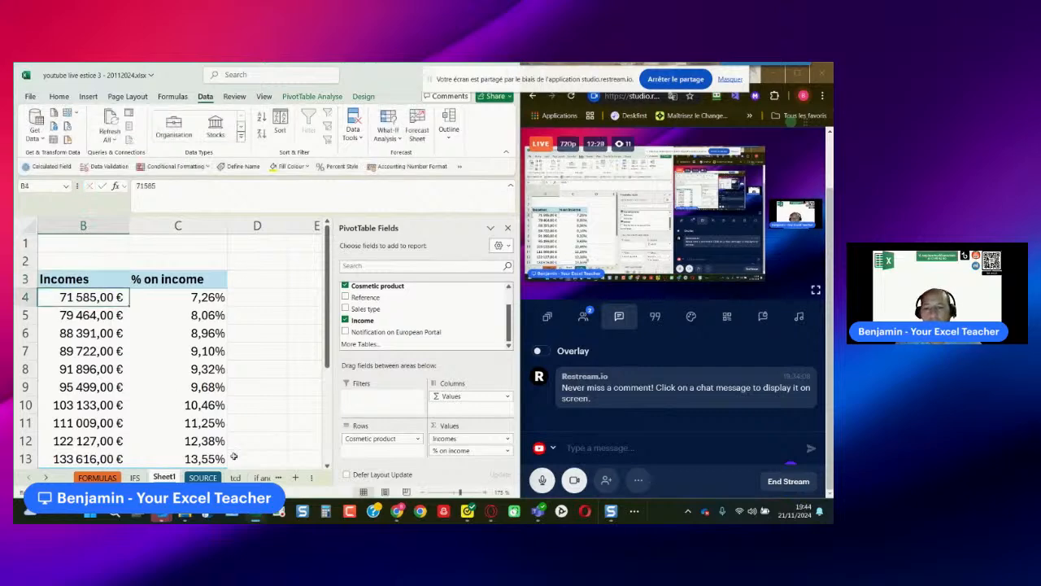
- Rename the Row Labels header in A3 as "Products" and review the whole PivotTable
left_click(282, 376)
key("Left")
key("Left")
key("Left")
key("Up")
key("Up")
key("Up")
key("Up")
key("Up")
type("Products")
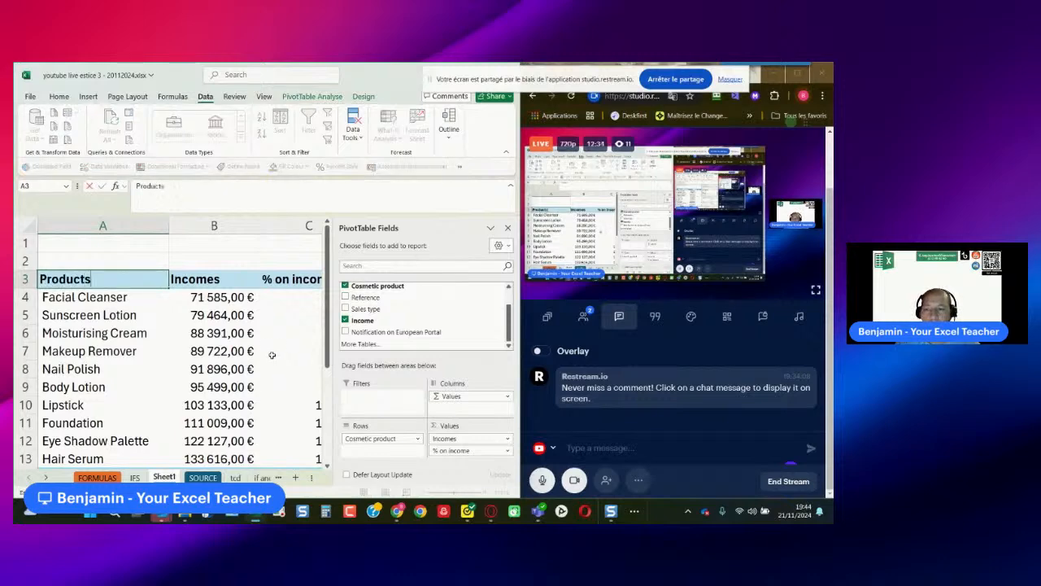
key("Return")
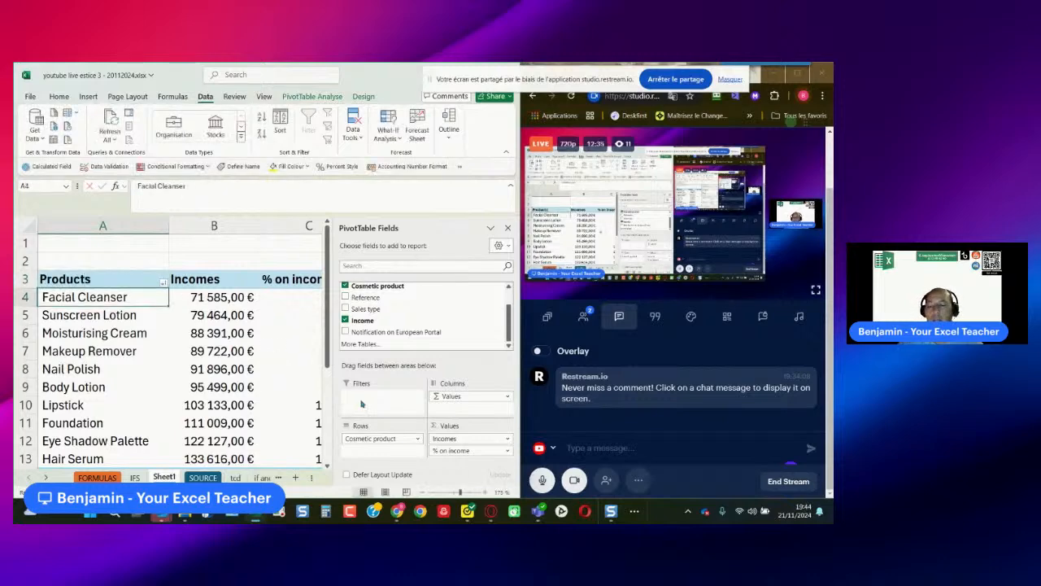
scroll(291, 388, "down", 2, "ctrl")
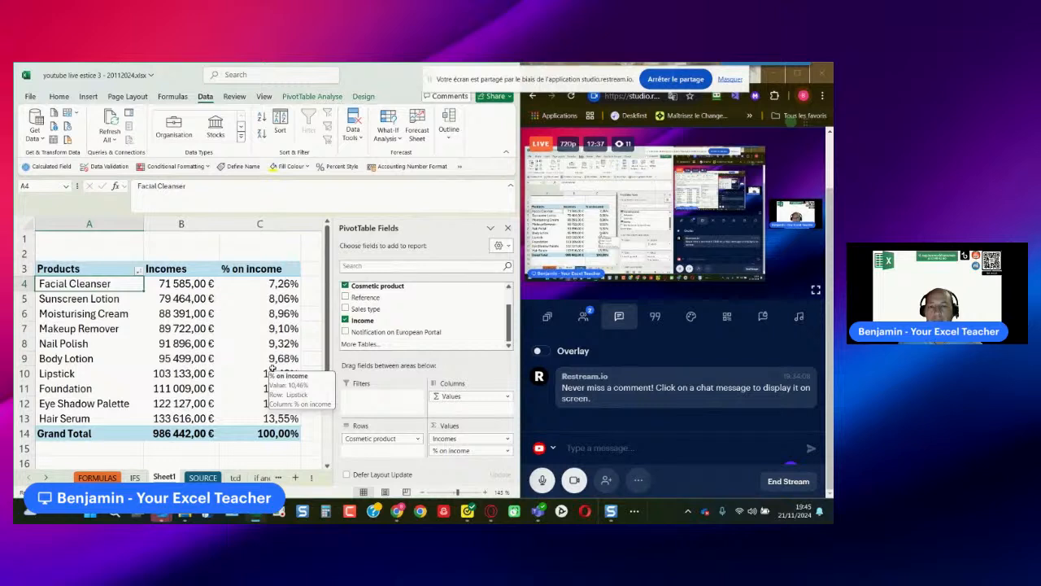
left_click(264, 244)
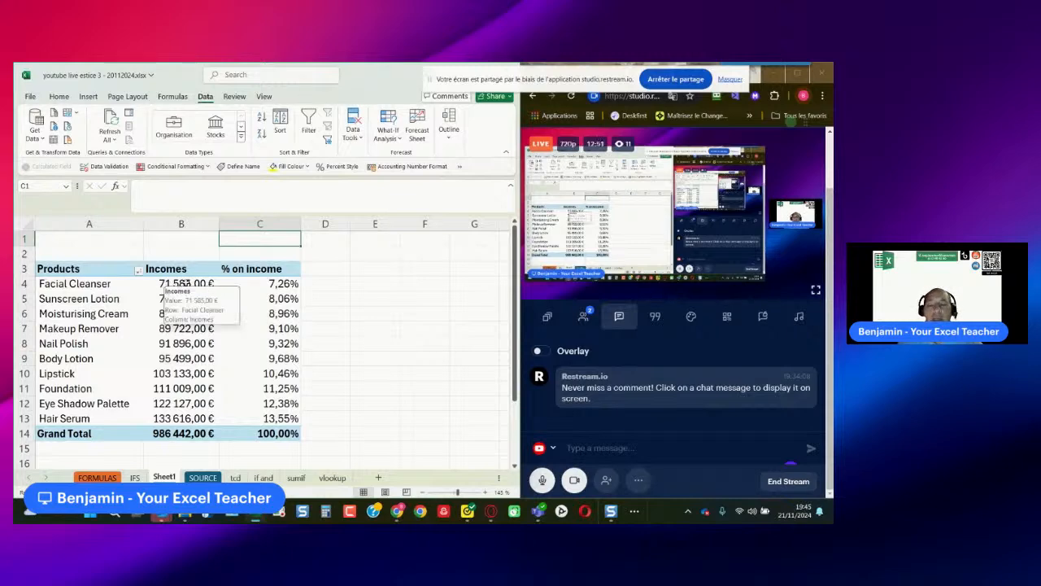
- Clear the existing SUMIF turnover formulas in E3:E12 on the sumif sheet
left_click(295, 478)
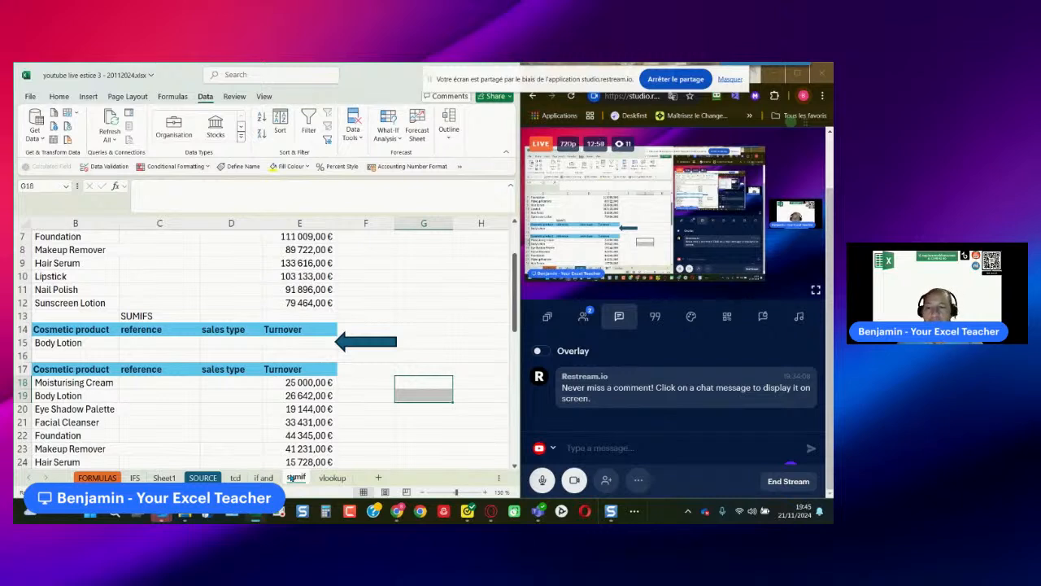
scroll(291, 460, "up", 2)
left_click_drag(301, 263, 301, 380)
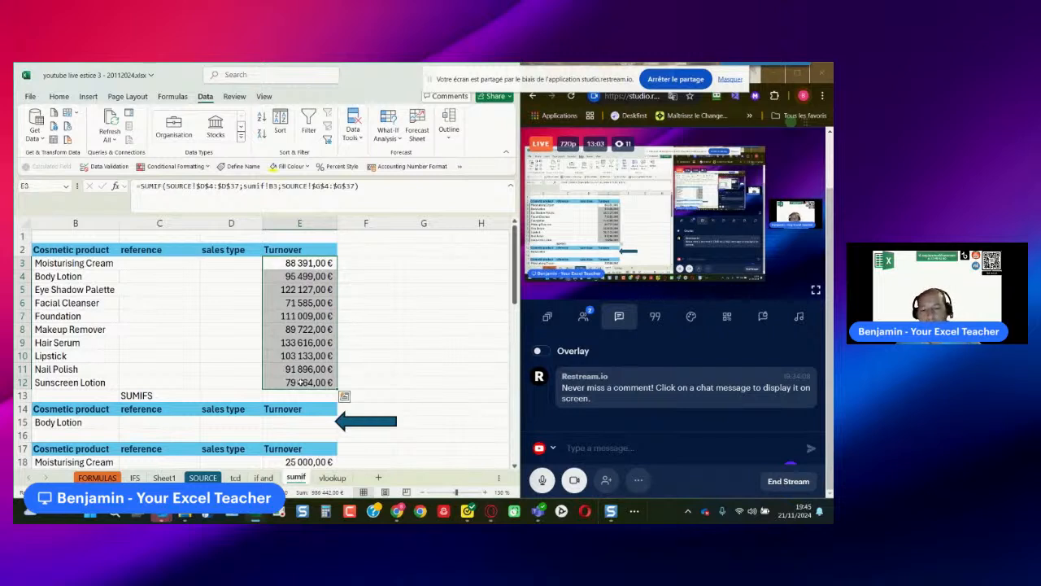
key("Delete")
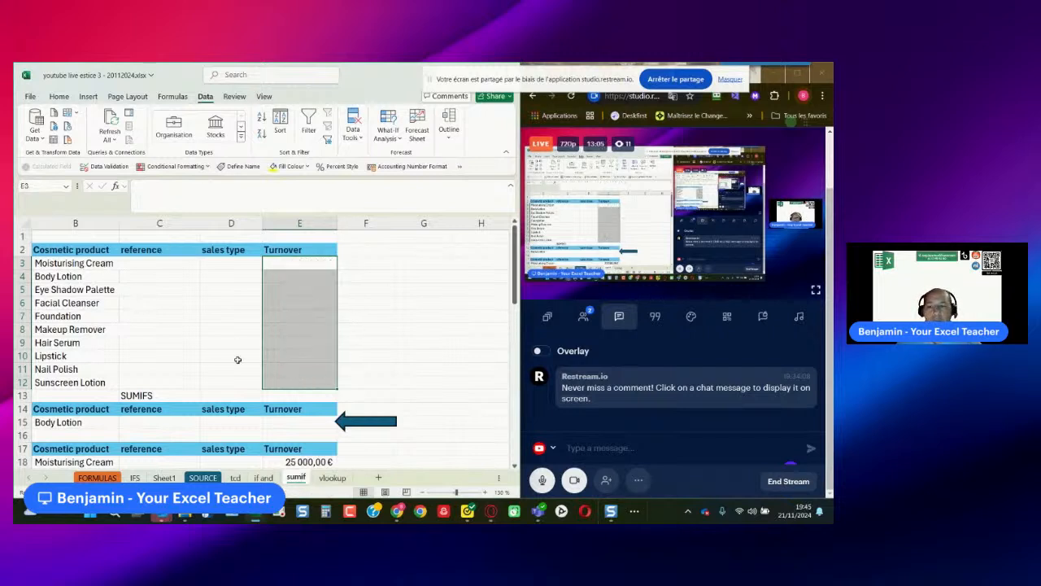
- Examine the Moisturising Cream criterion in B3 and the Cosmetic product and Income columns on the SOURCE sheet
left_click(96, 262)
left_click(275, 203)
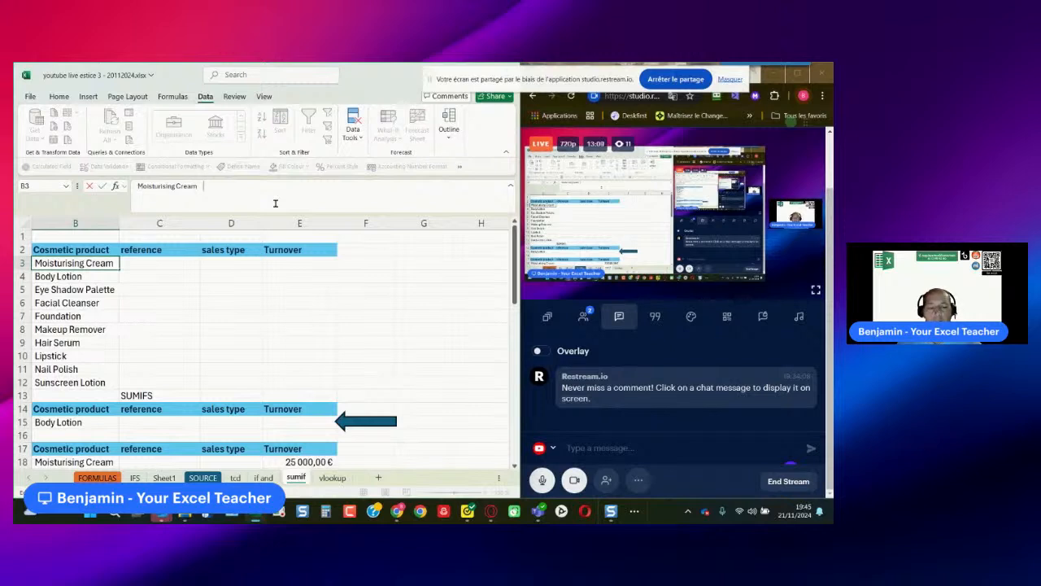
key("Return")
left_click(285, 264)
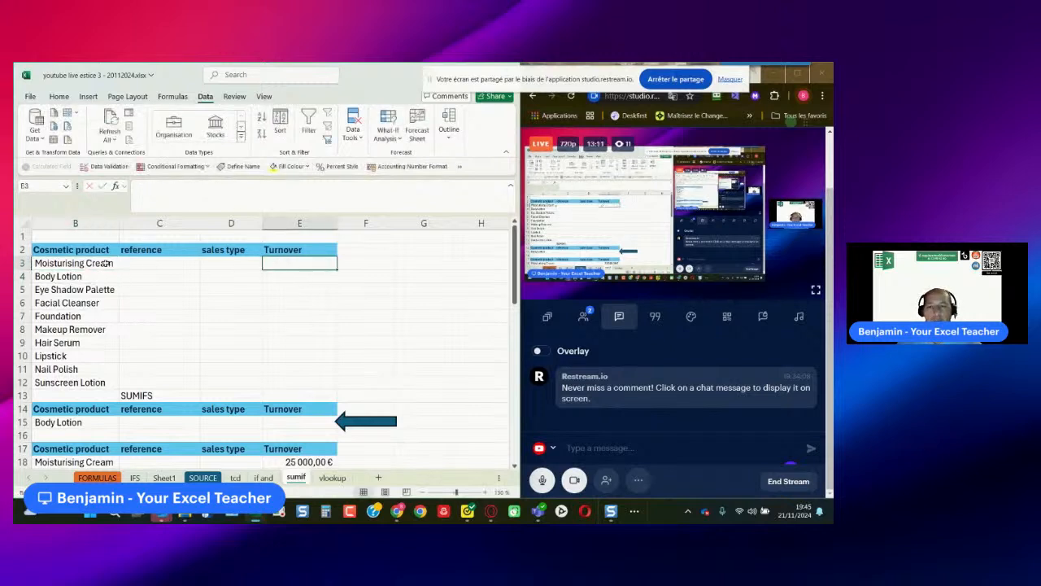
left_click(85, 262)
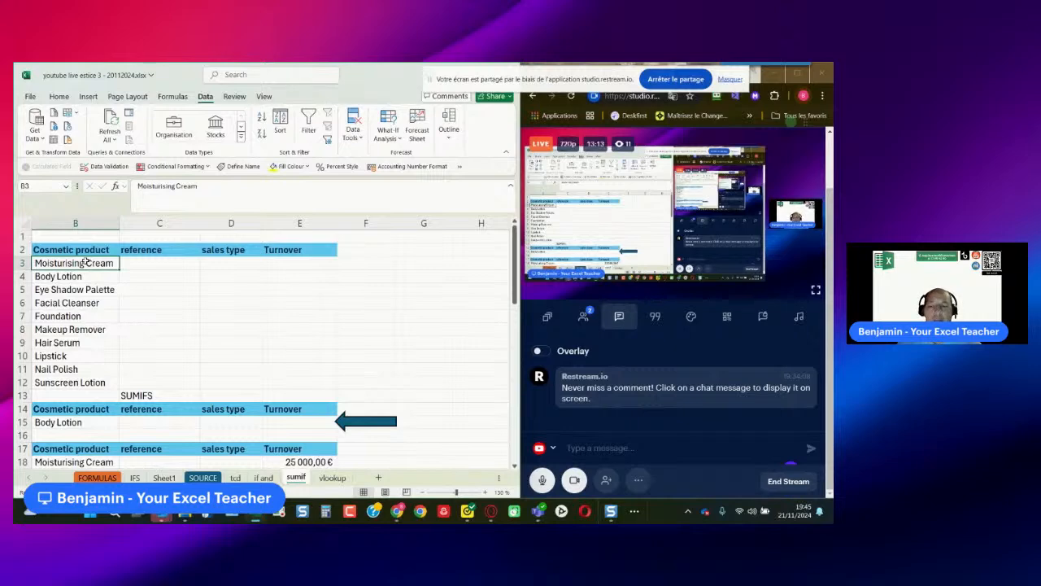
left_click(203, 477)
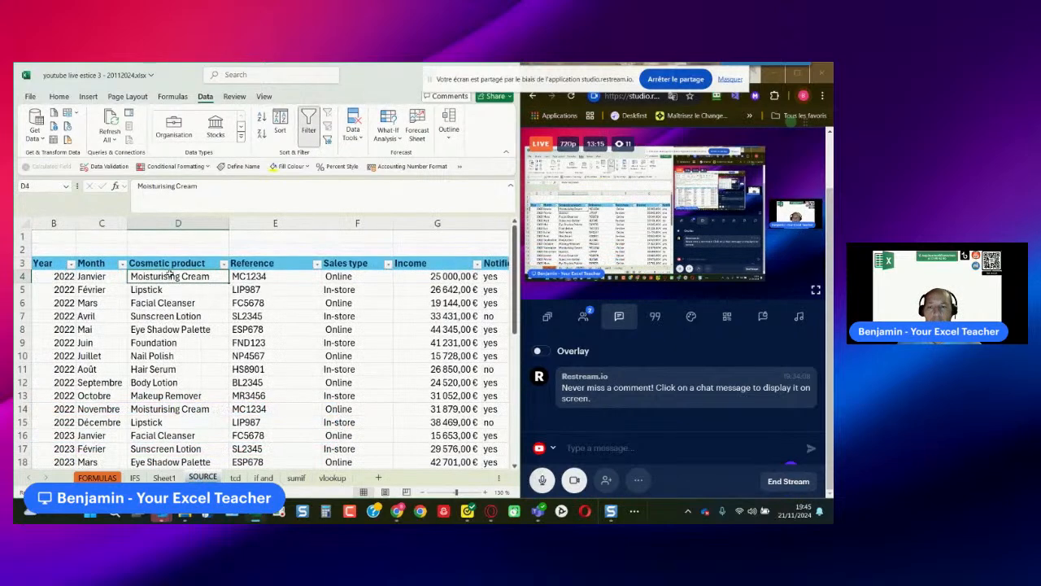
left_click_drag(167, 277, 188, 334)
scroll(188, 334, "up", 4)
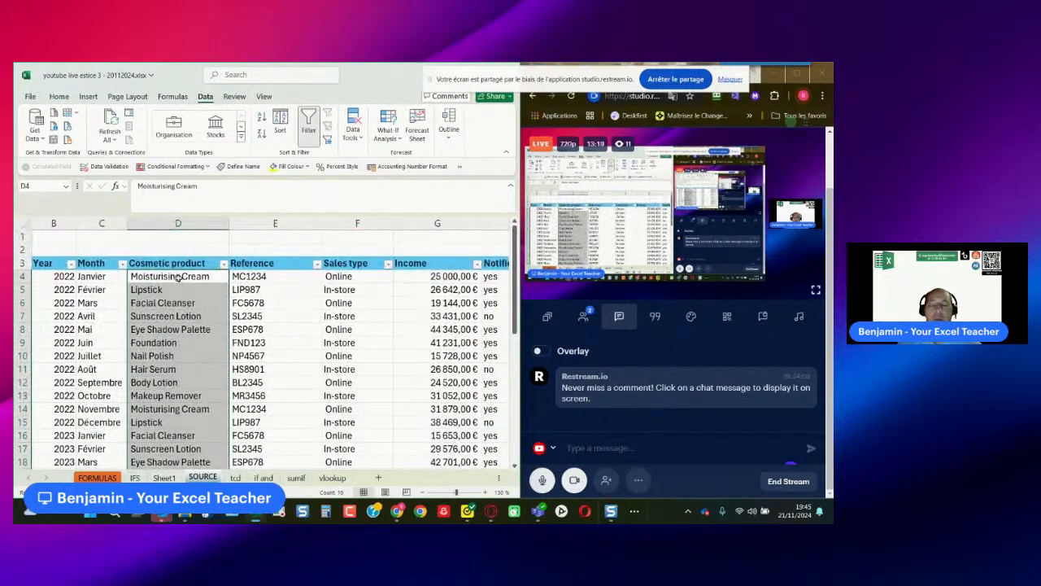
left_click(177, 277)
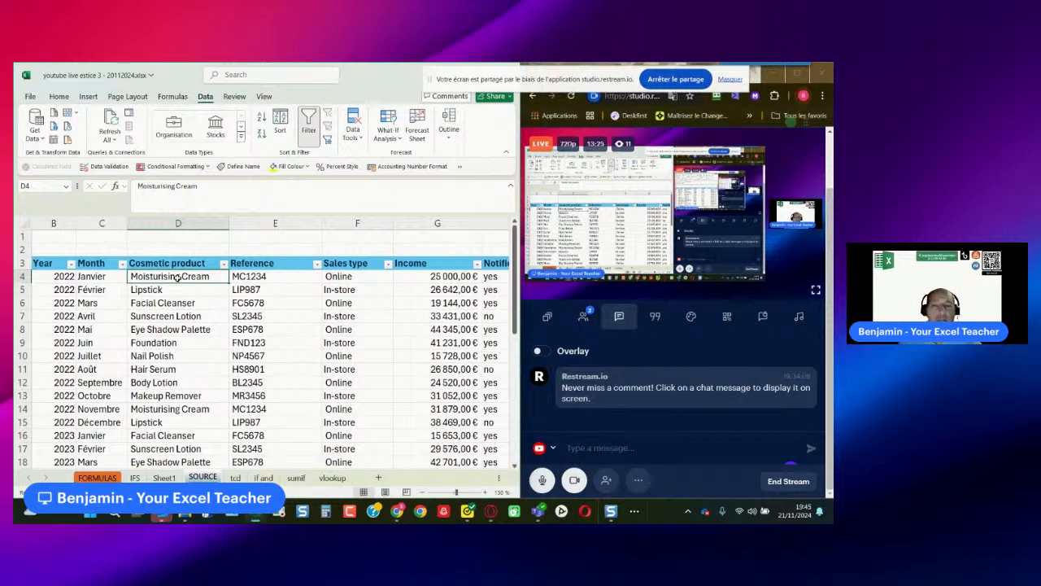
left_click(462, 277)
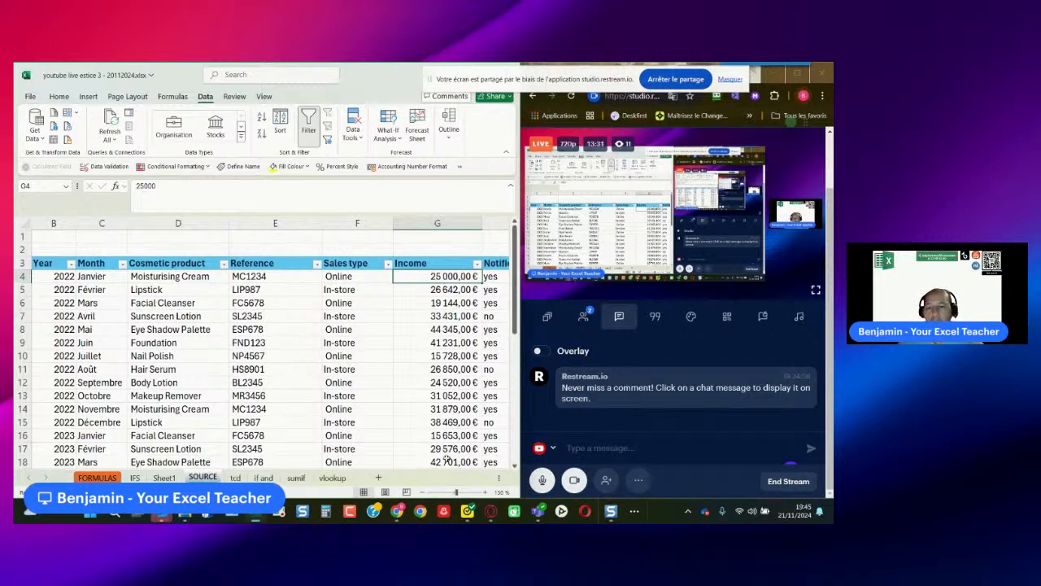
- Start a SUMIF formula in E3 of the sumif sheet with the absolute criteria range SOURCE!$D$4:$D$37
left_click(295, 479)
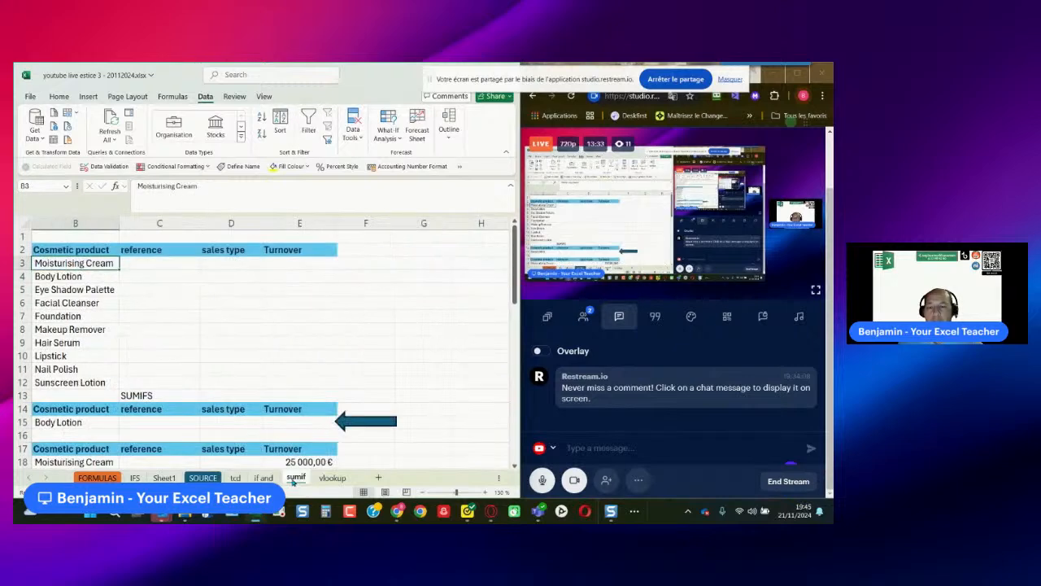
left_click(283, 265)
type("=")
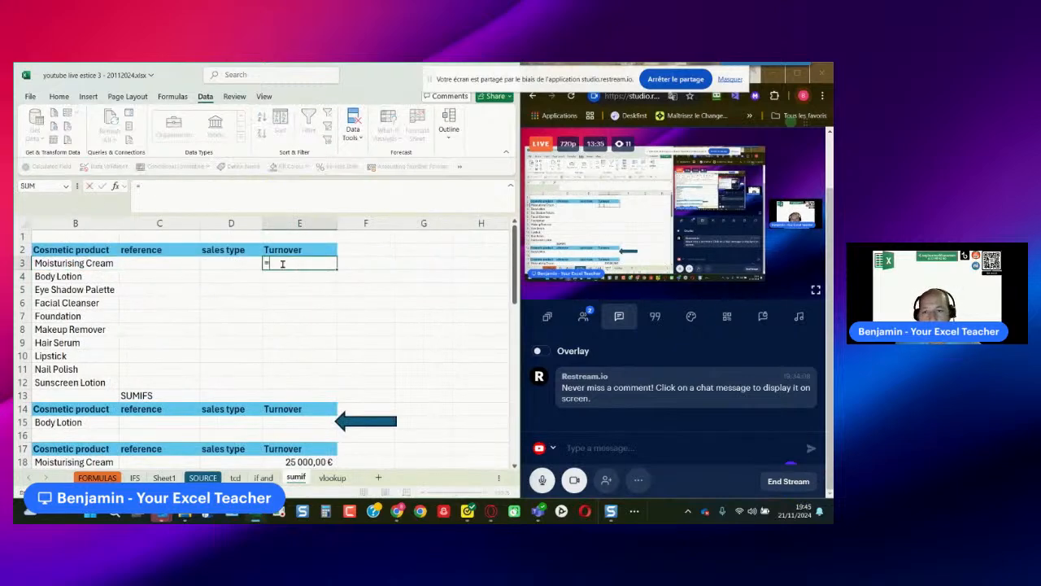
type("sumif(")
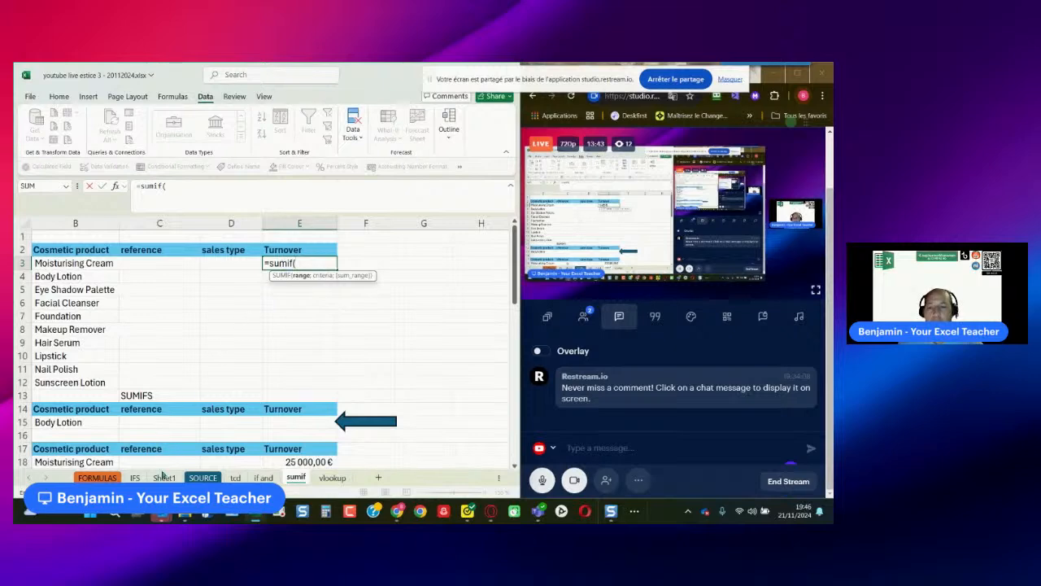
left_click(202, 477)
left_click(158, 277)
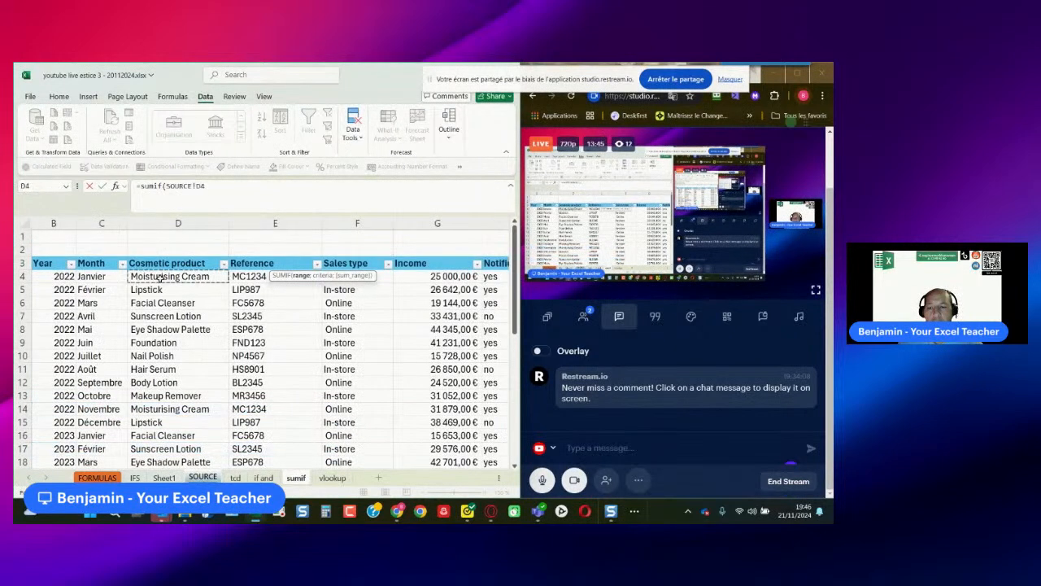
scroll(190, 362, "down", 7)
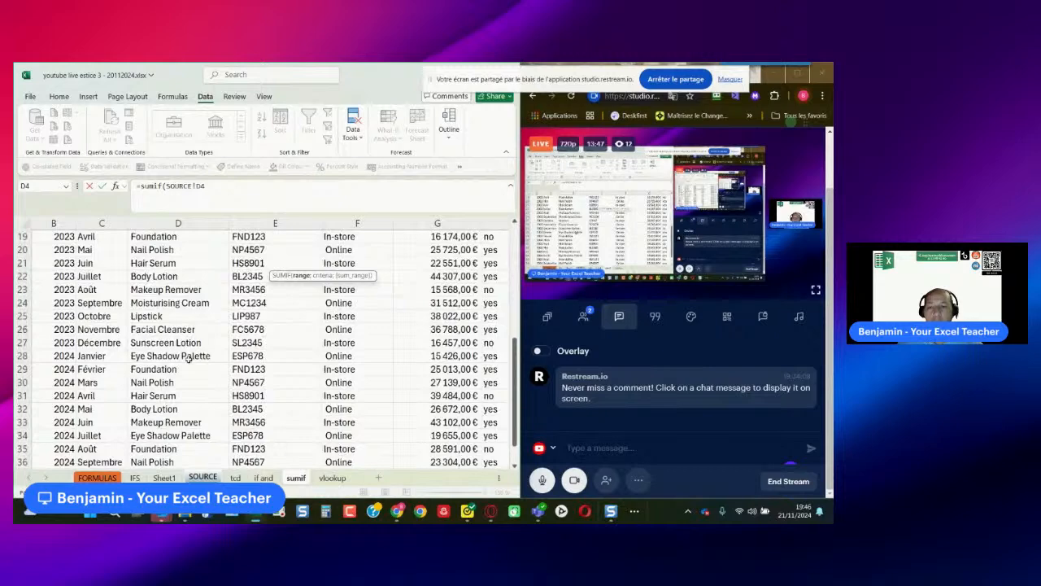
left_click(167, 395, "shift")
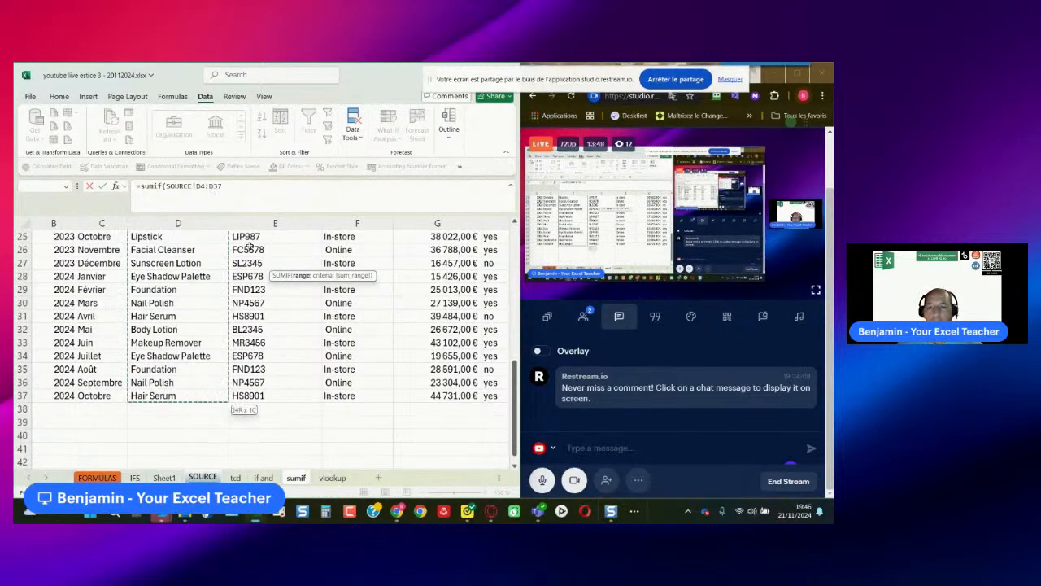
left_click_drag(223, 187, 196, 186)
key("F4")
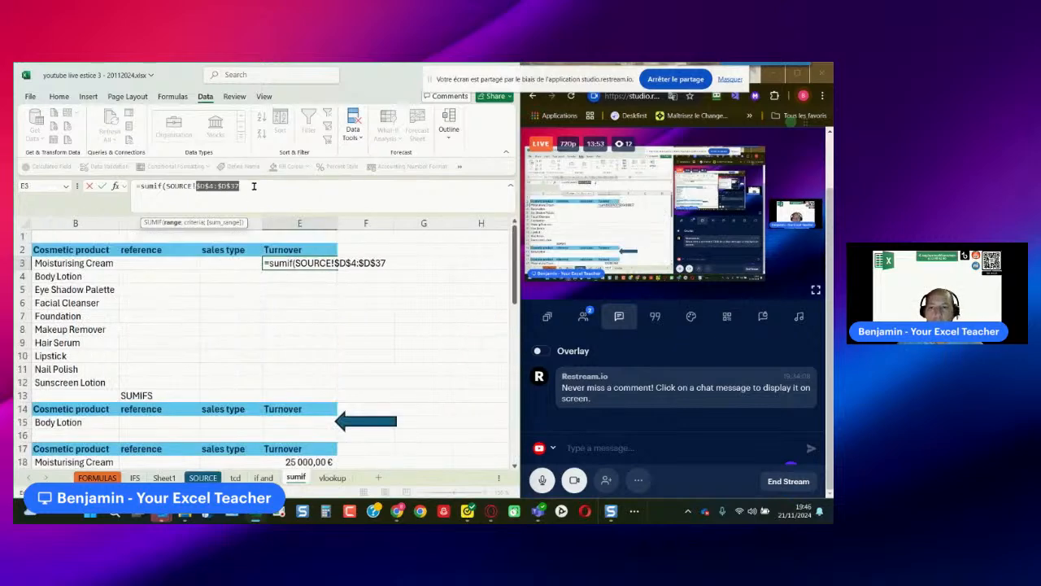
- Set the SUMIF criterion to the Moisturising Cream cell B3
type(";")
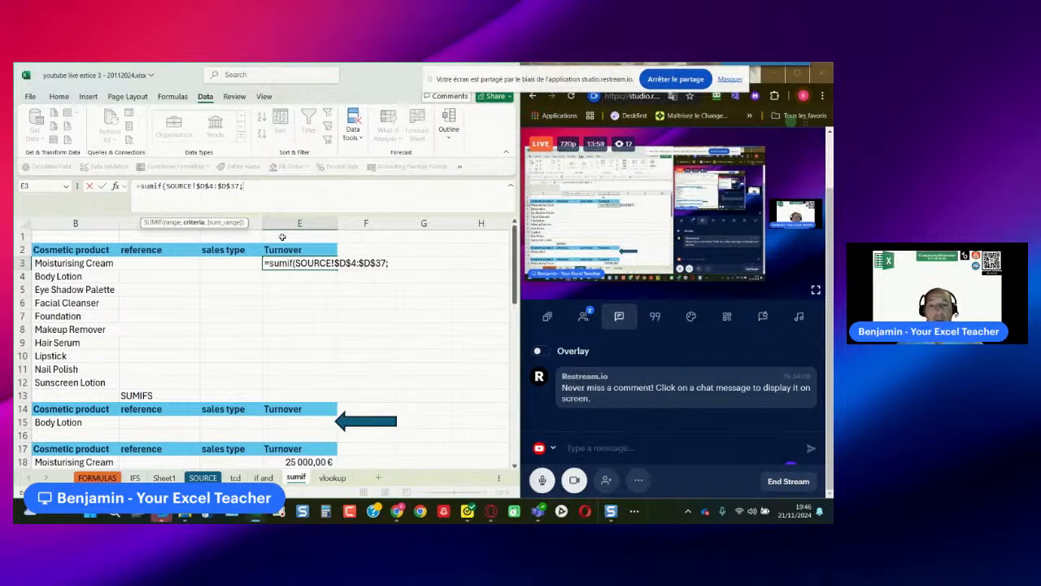
left_click(71, 262)
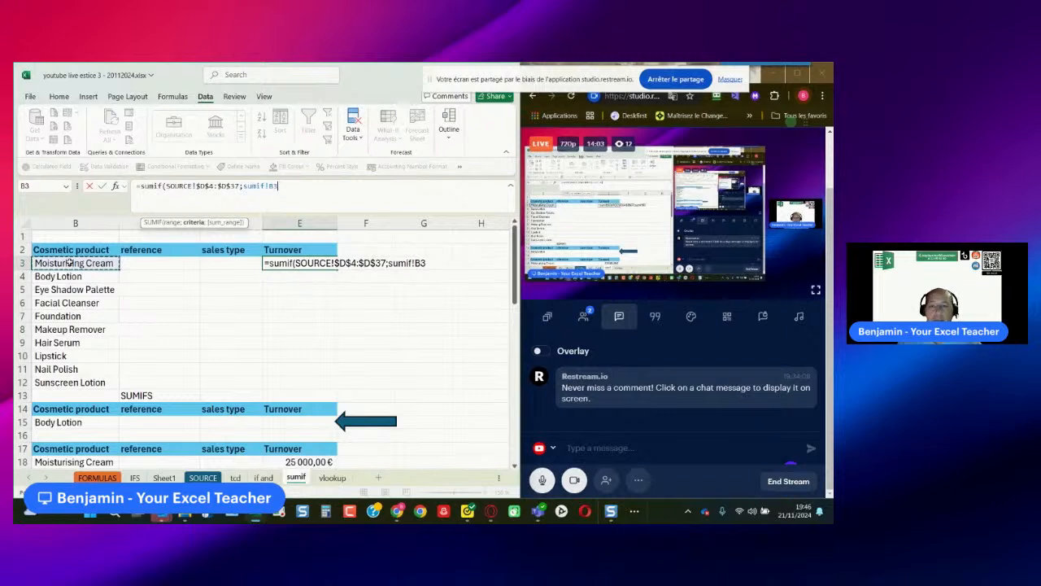
type(";")
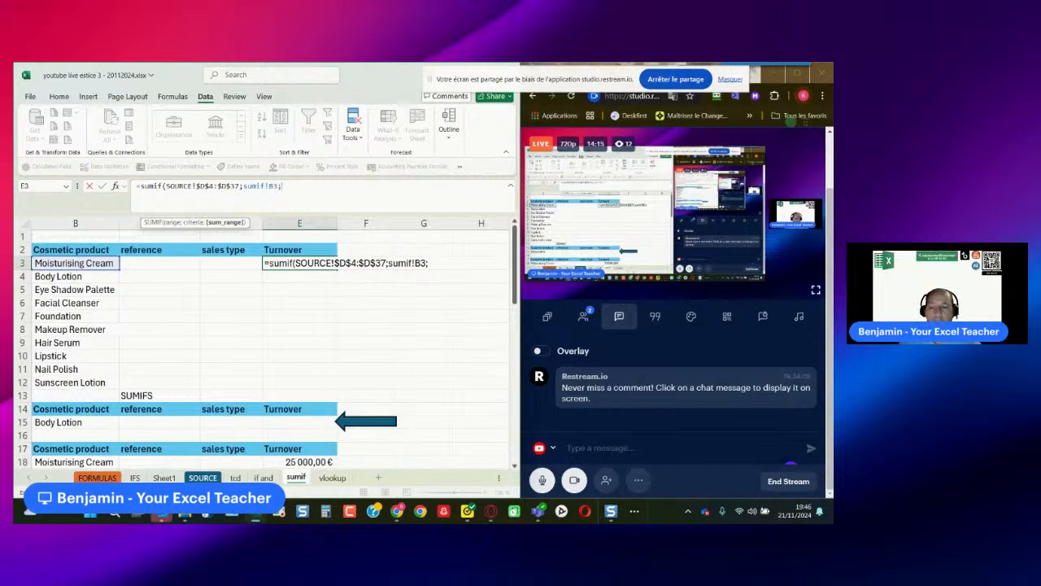
- Complete the SUMIF with the absolute sum range SOURCE!$G$4:$G$37 and fill the formula down from E3 to E13
left_click(203, 478)
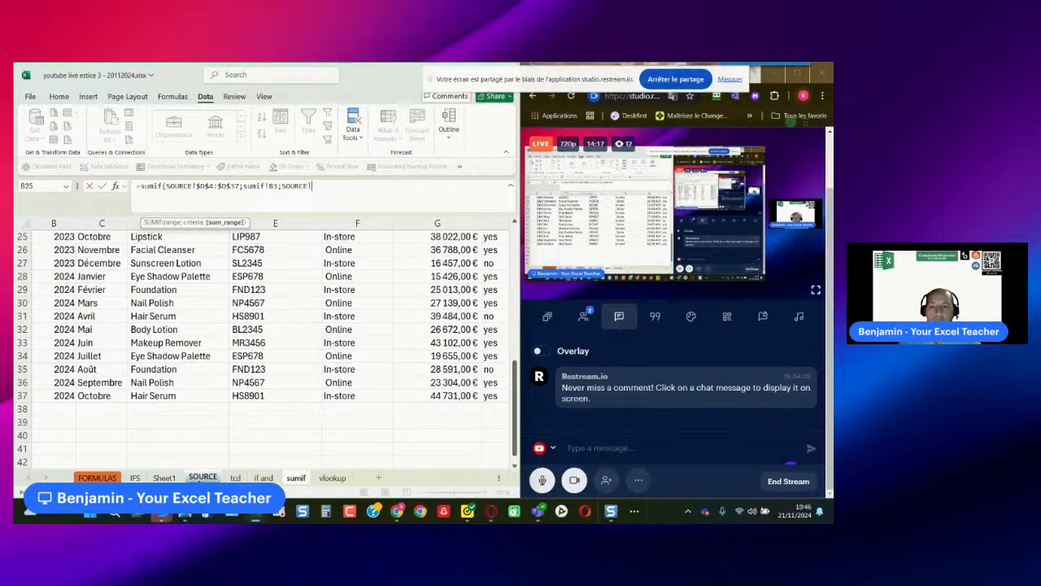
scroll(415, 407, "up", 4)
left_click_drag(437, 276, 456, 410)
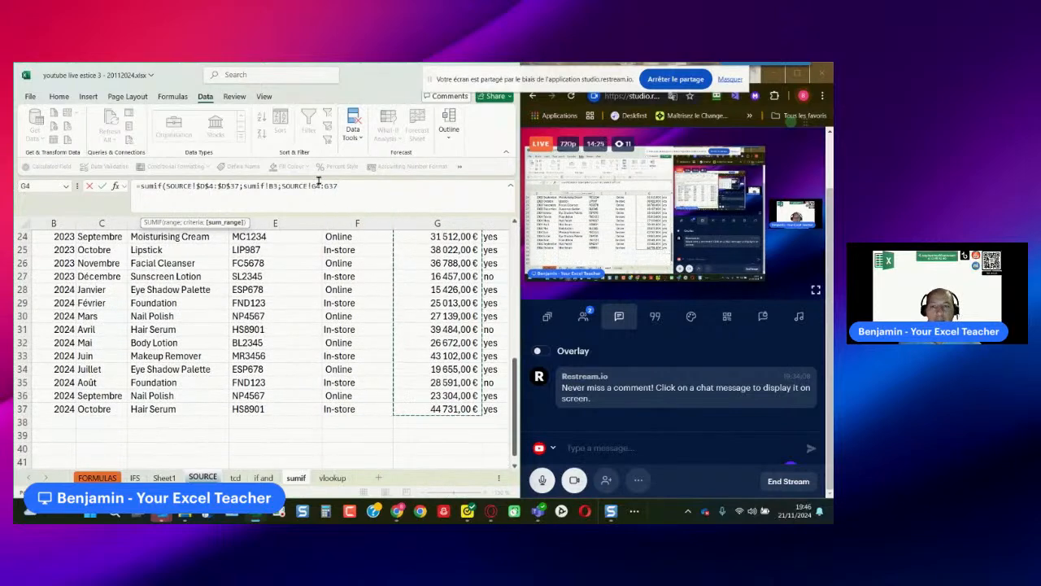
left_click_drag(312, 186, 337, 185)
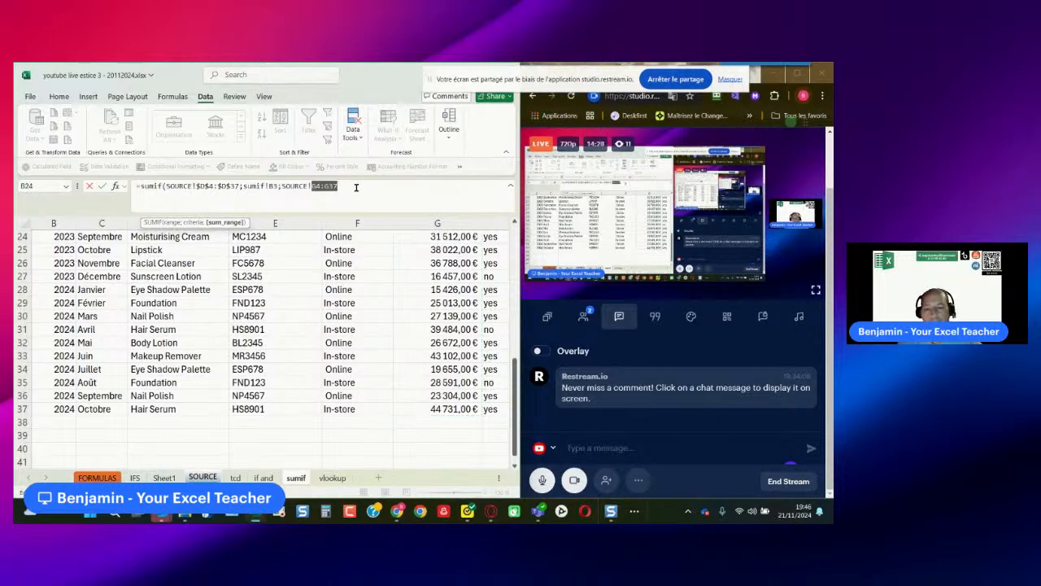
key("F4")
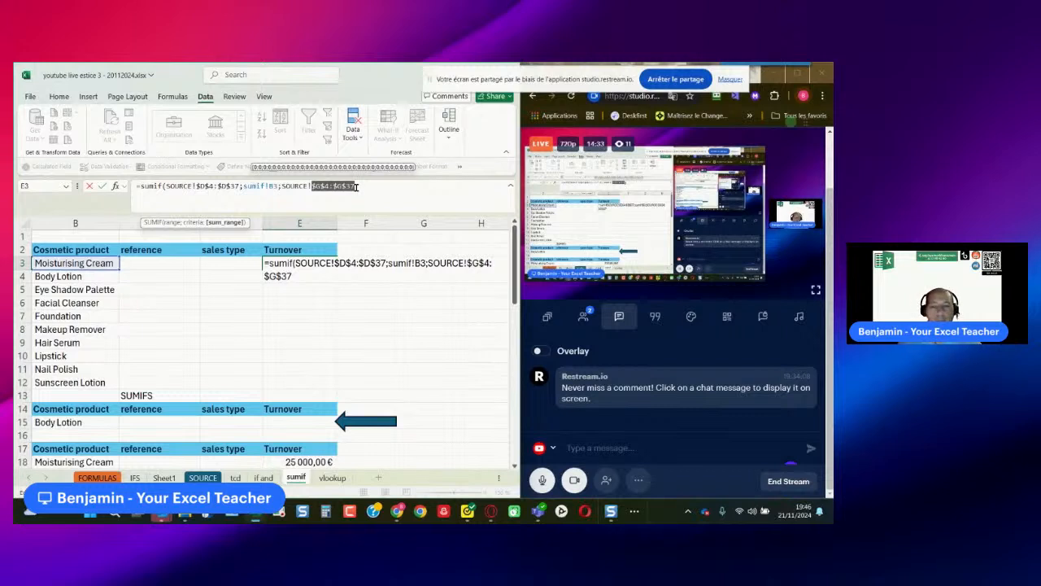
key("Return")
left_click(311, 262)
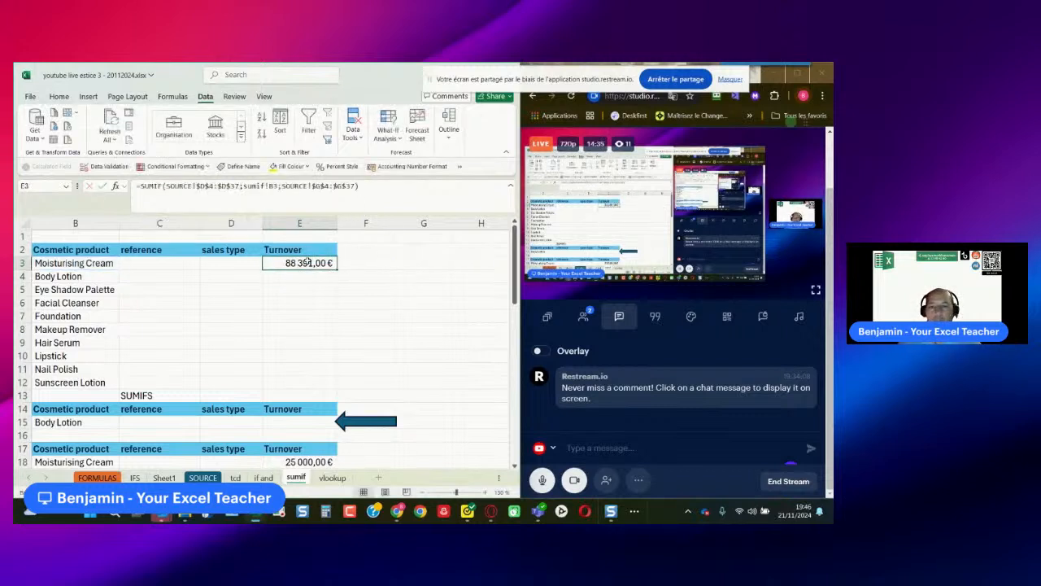
double_click(332, 269)
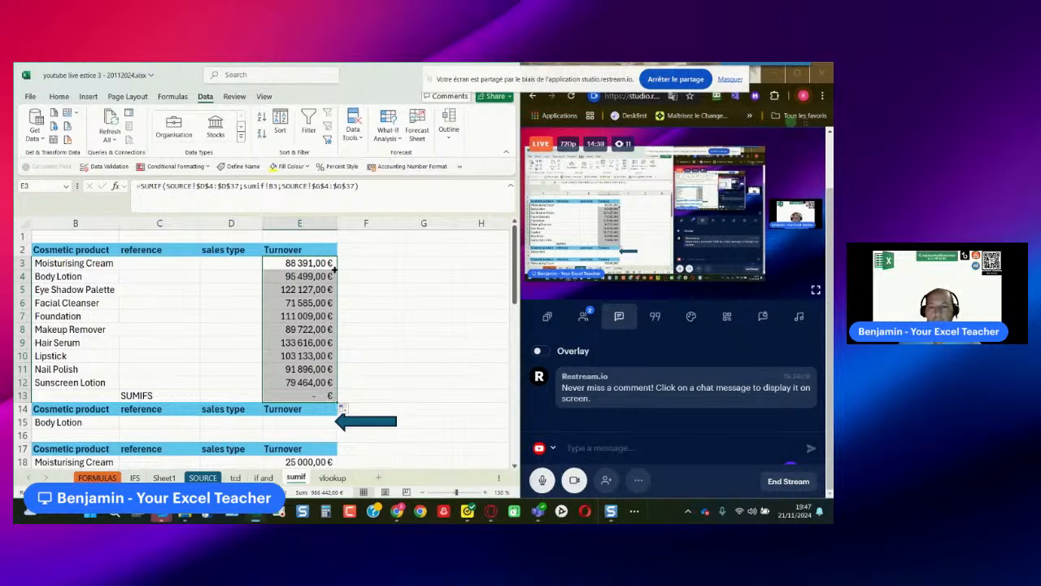
- Compare the Moisturising Cream turnover with the PivotTable on Sheet1 and rename that sheet as pvt
left_click(73, 263)
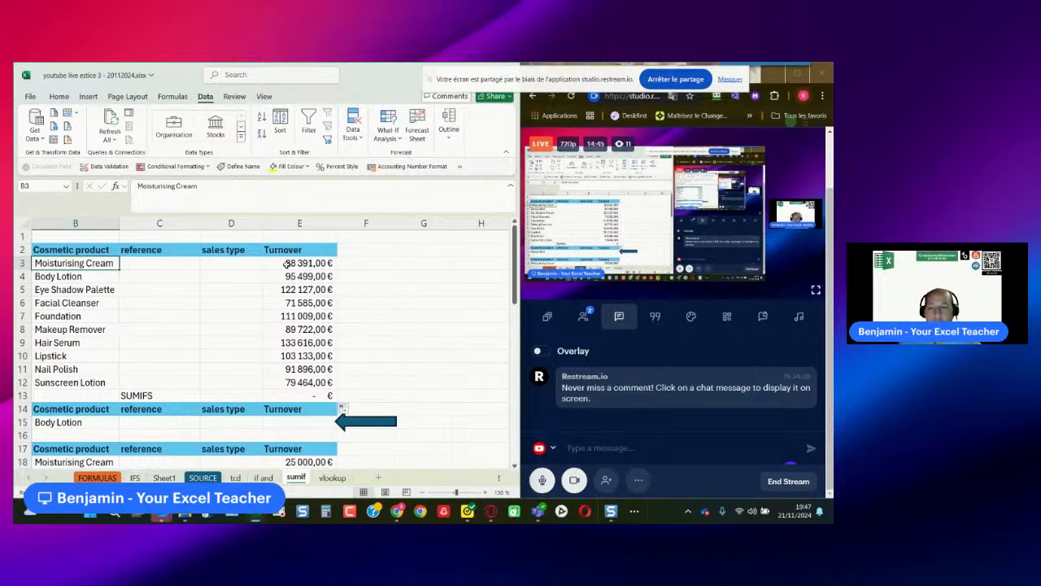
left_click(235, 478)
left_click(164, 478)
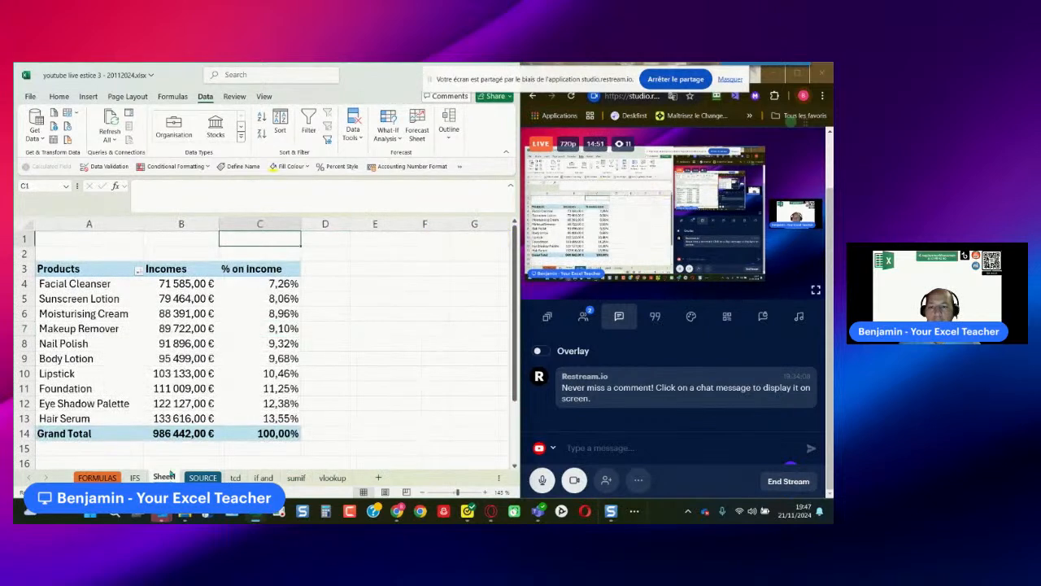
left_click(160, 315)
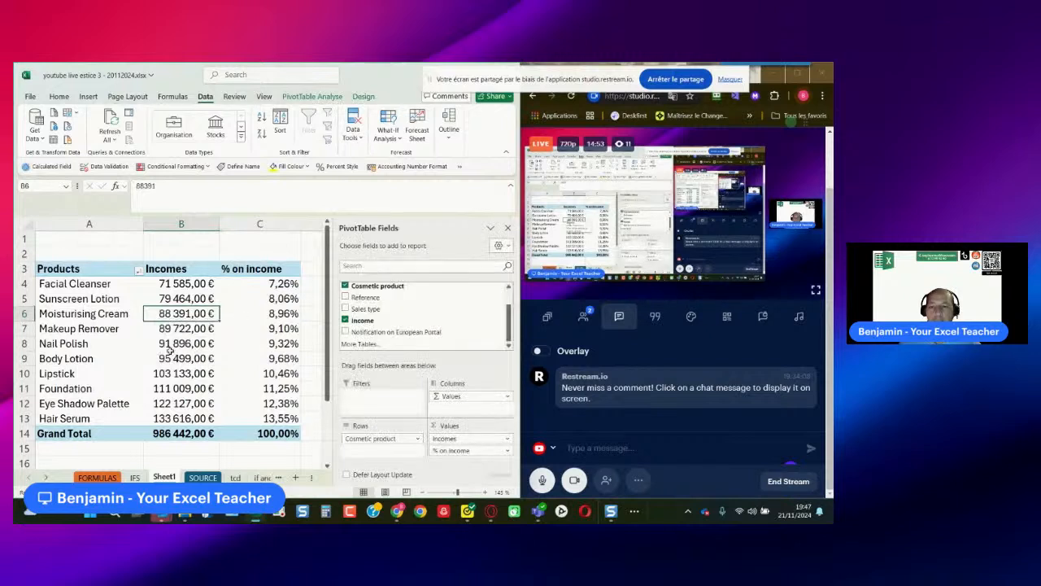
double_click(164, 478)
type("Pvt")
key("Return")
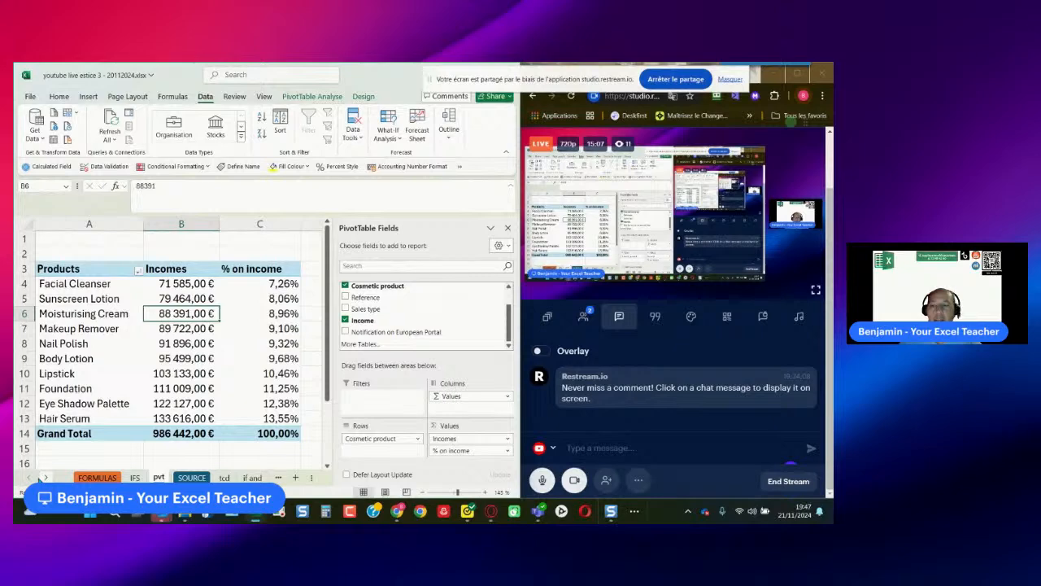
- Display the SUMIF formula of E3 as text in G3 of the sumif sheet with =FORMULATEXT(E3) and review it
right_click(39, 478)
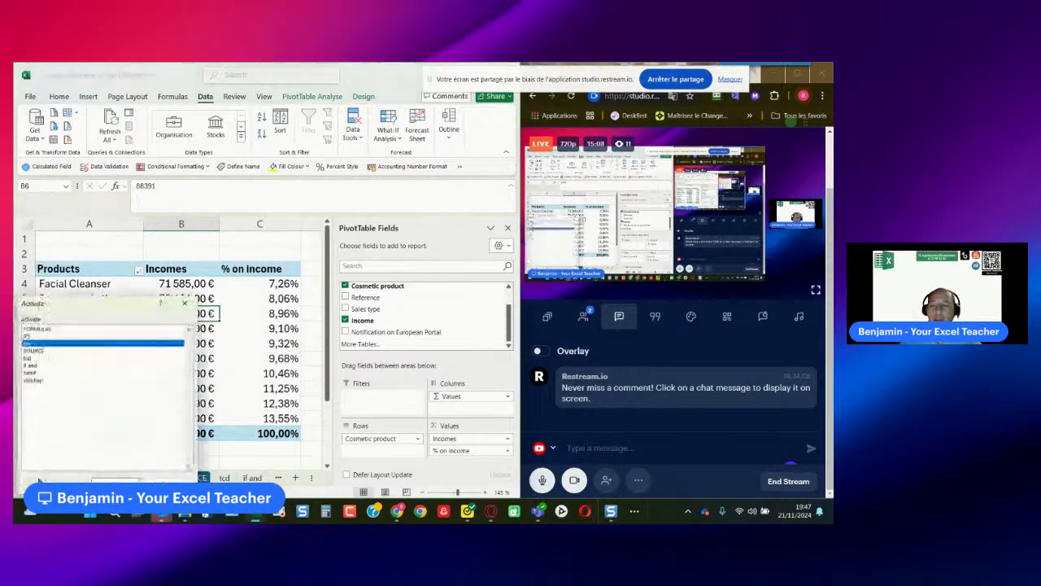
left_click(33, 374)
left_click(114, 478)
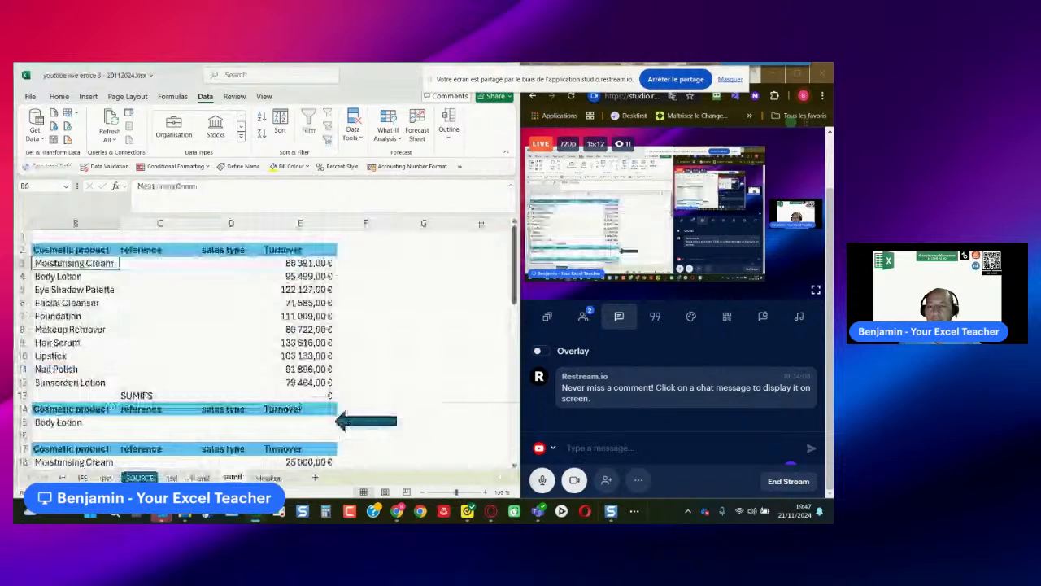
left_click(404, 262)
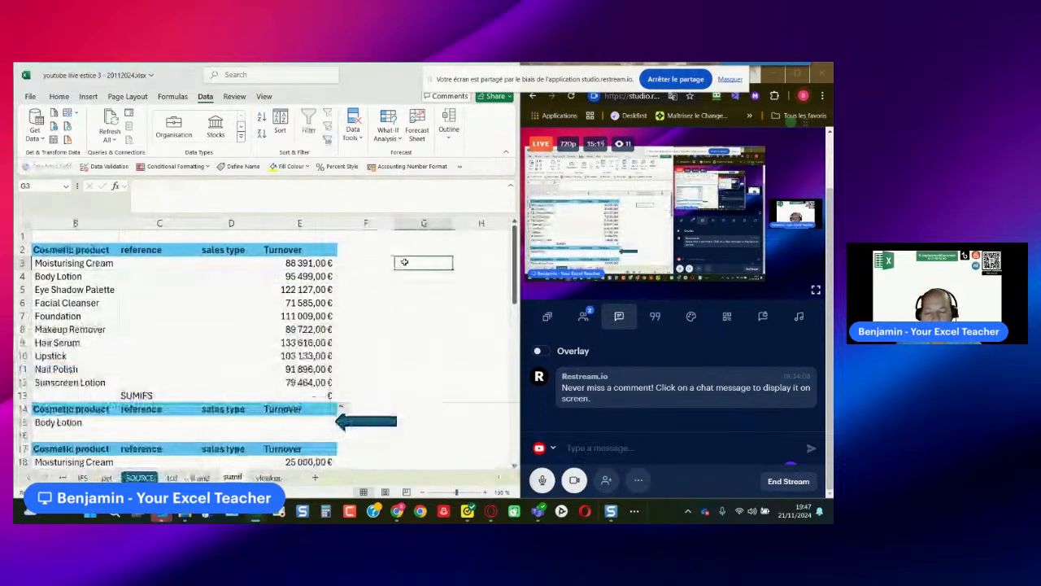
type("=formule")
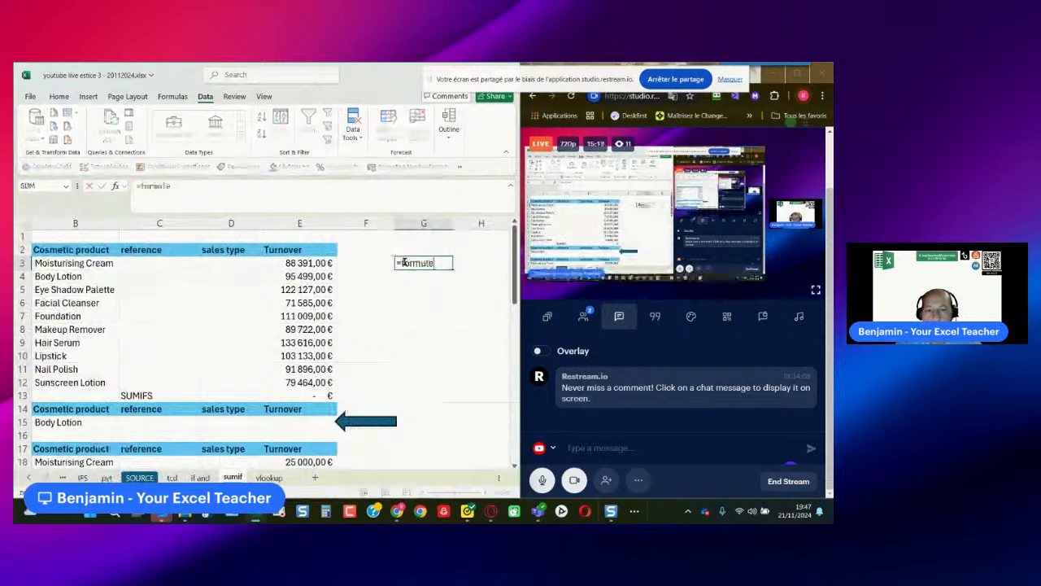
key("BackSpace")
type("atext(")
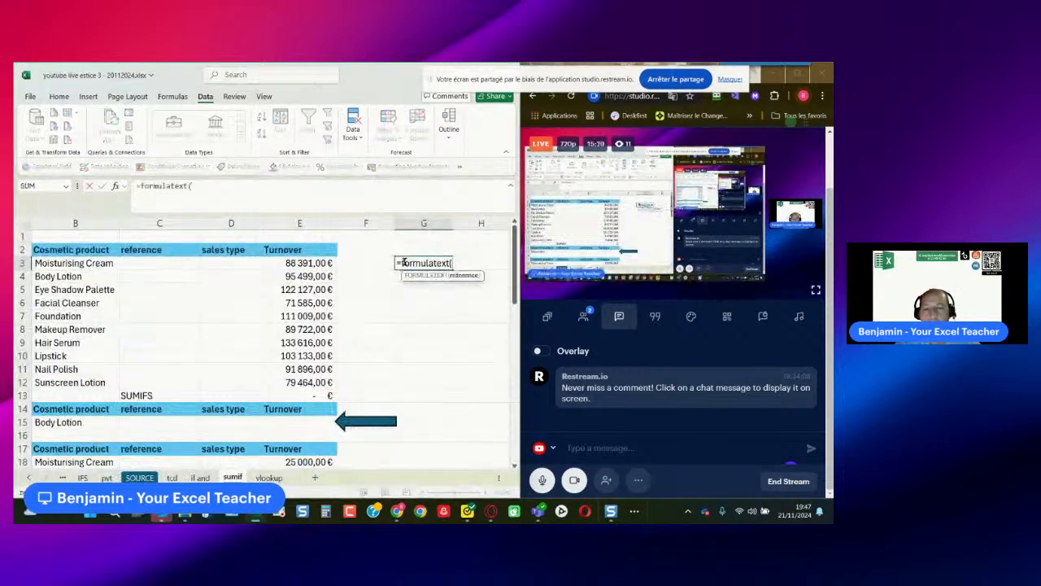
left_click(301, 263)
key("Return")
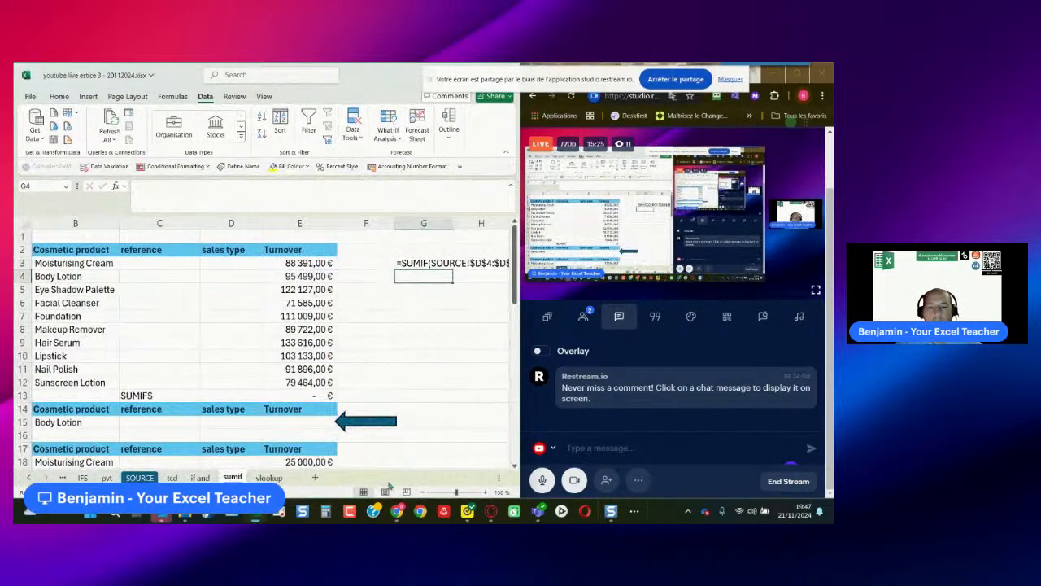
left_click(419, 265)
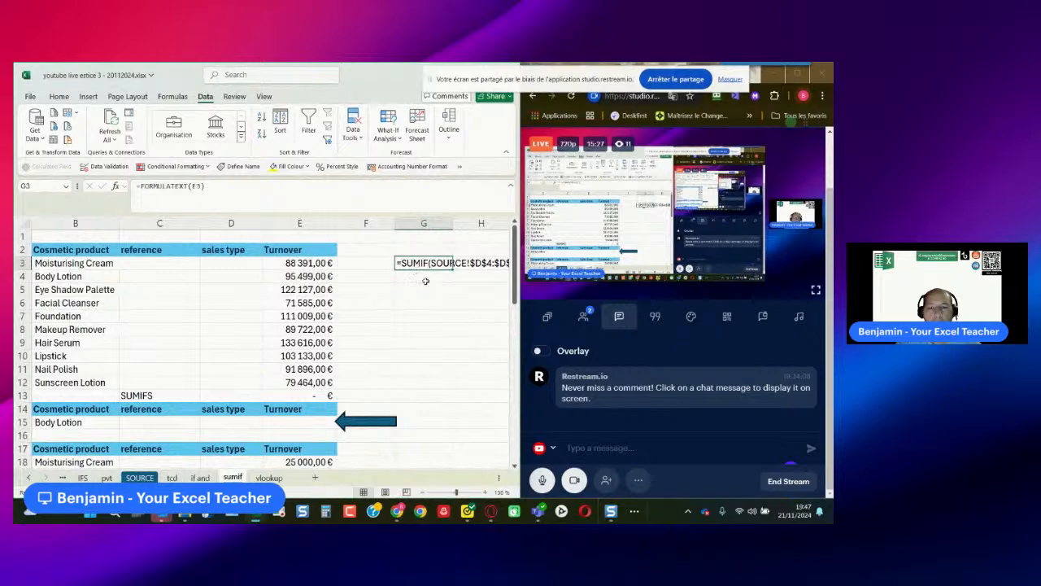
key("Right")
key("Right")
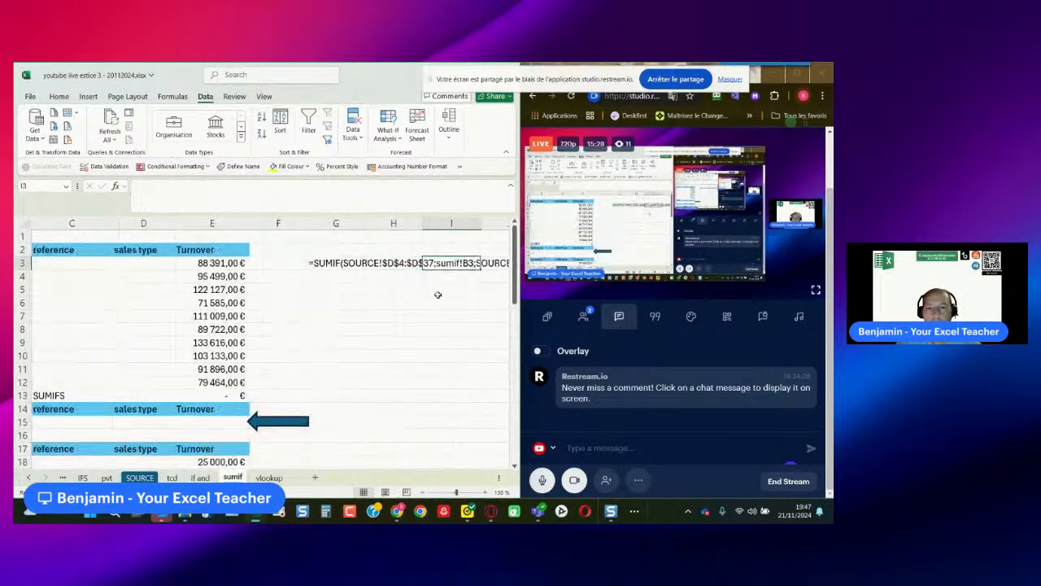
- Examine the full SUMIF text in row 3 of the sumif sheet and compare it with the PivotTable on the pvt sheet
scroll(408, 389, "up", 4, "ctrl")
scroll(412, 391, "up", 2, "ctrl")
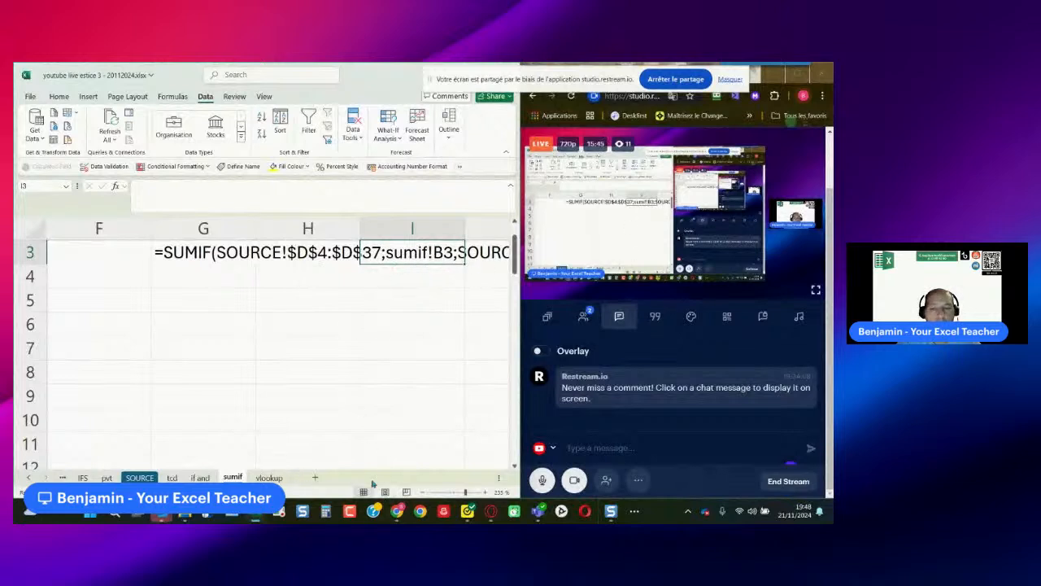
key("Down")
key("Right")
key("Right")
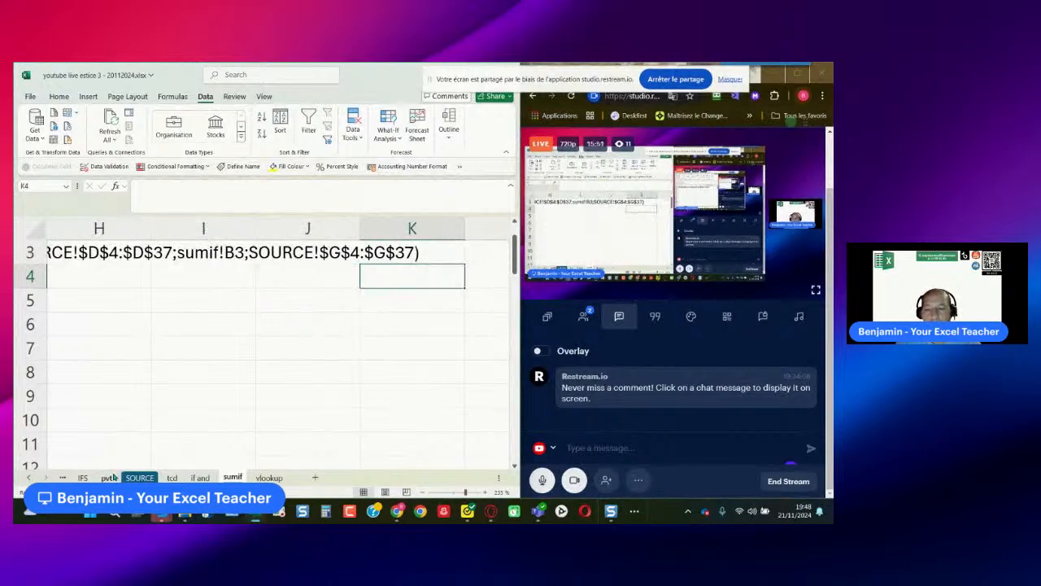
left_click(108, 478)
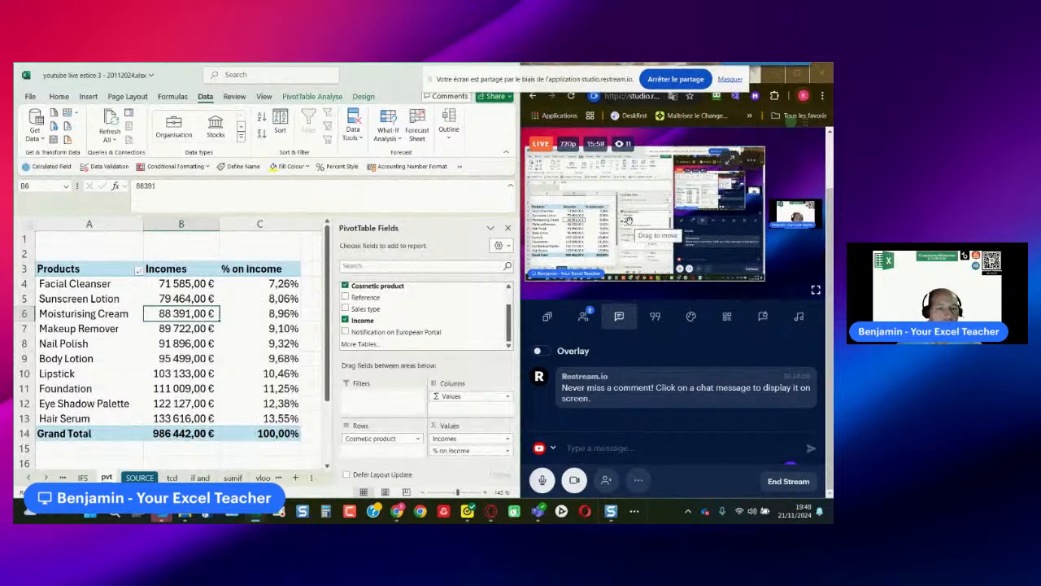
left_click(639, 482)
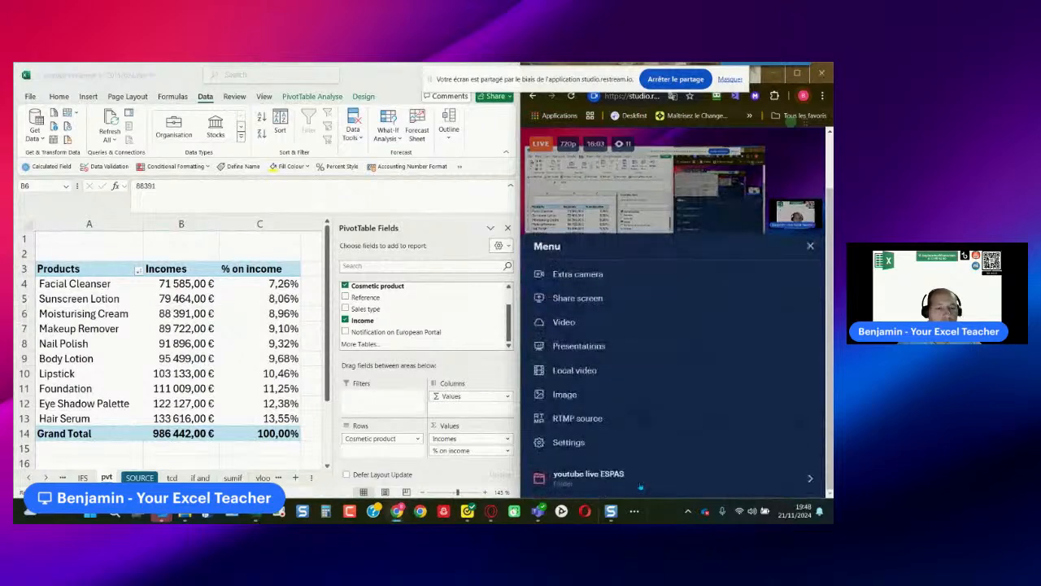
left_click(584, 303)
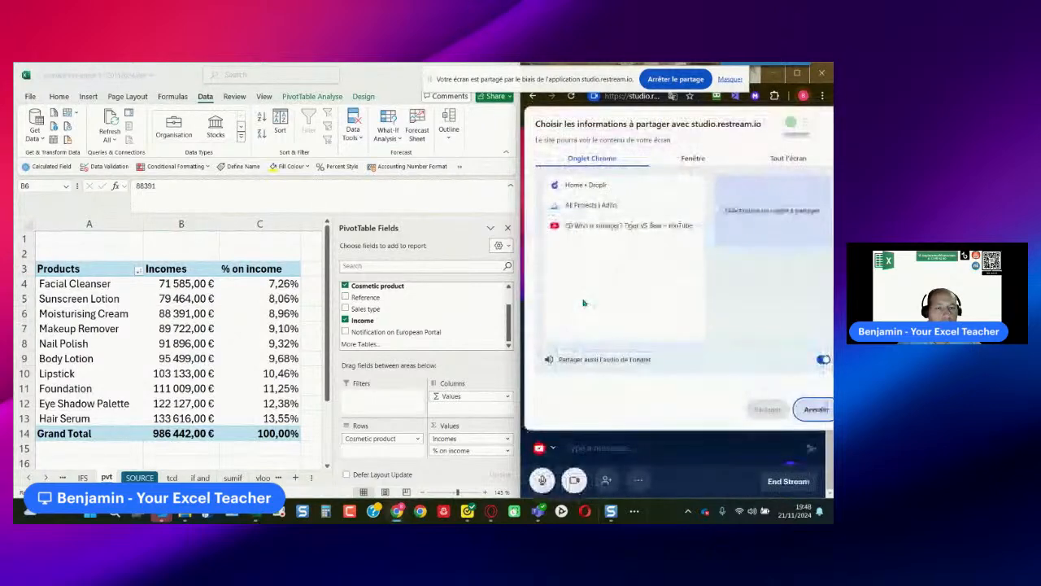
left_click(816, 410)
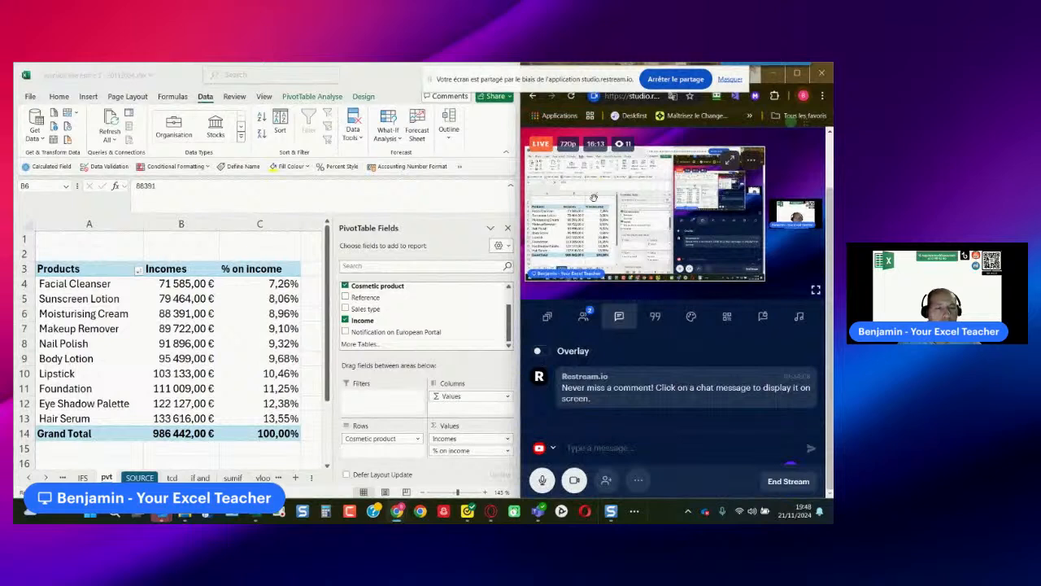
mouse_move(693, 394)
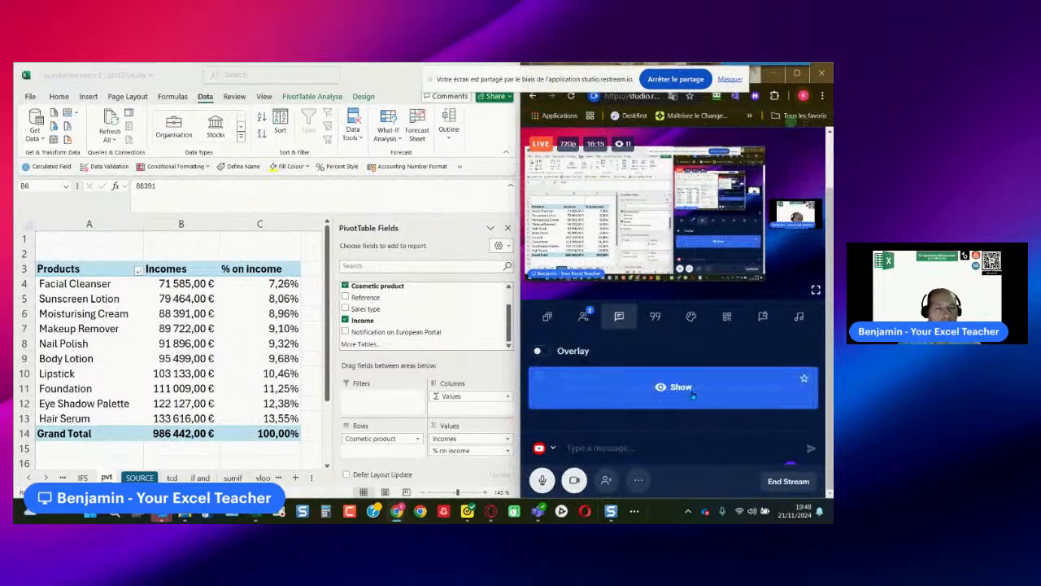
scroll(681, 368, "up", 1)
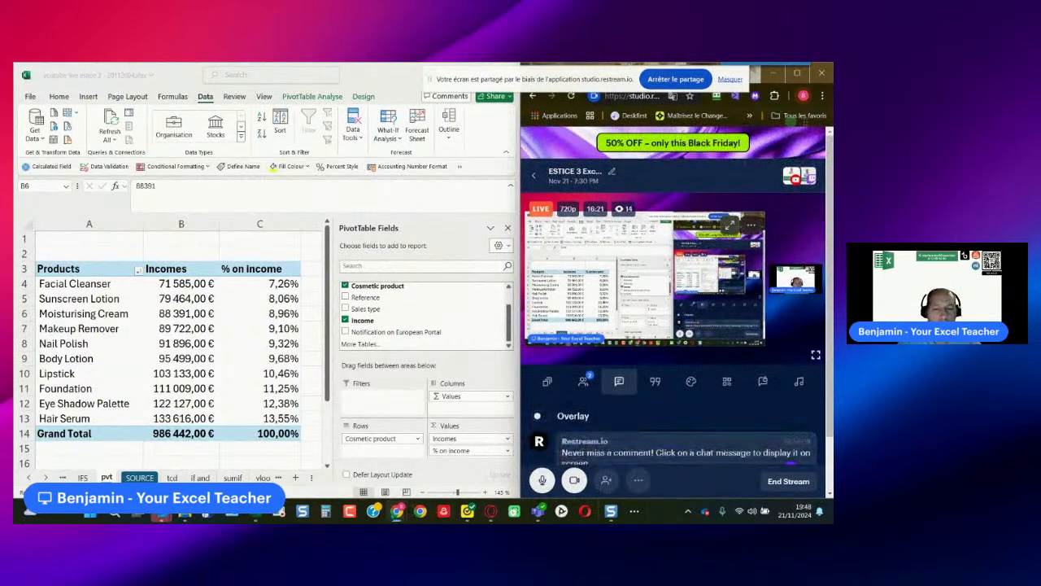
mouse_move(397, 511)
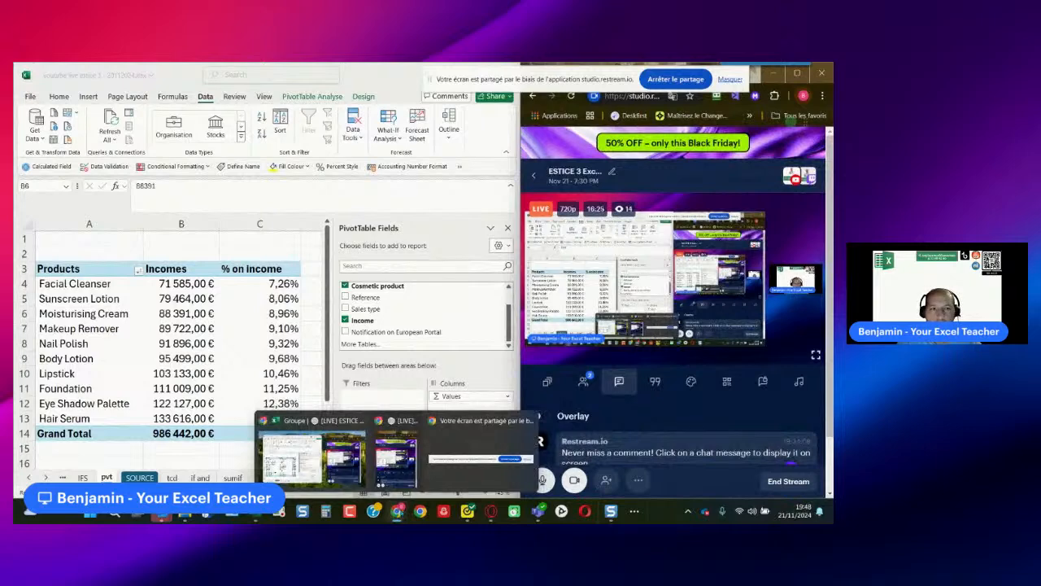
left_click(690, 149)
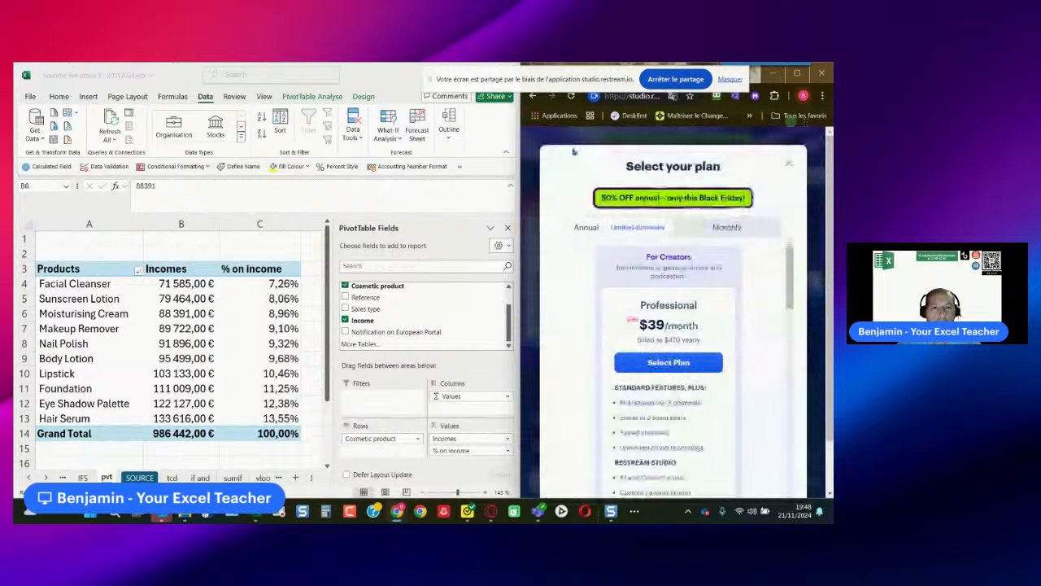
left_click(788, 164)
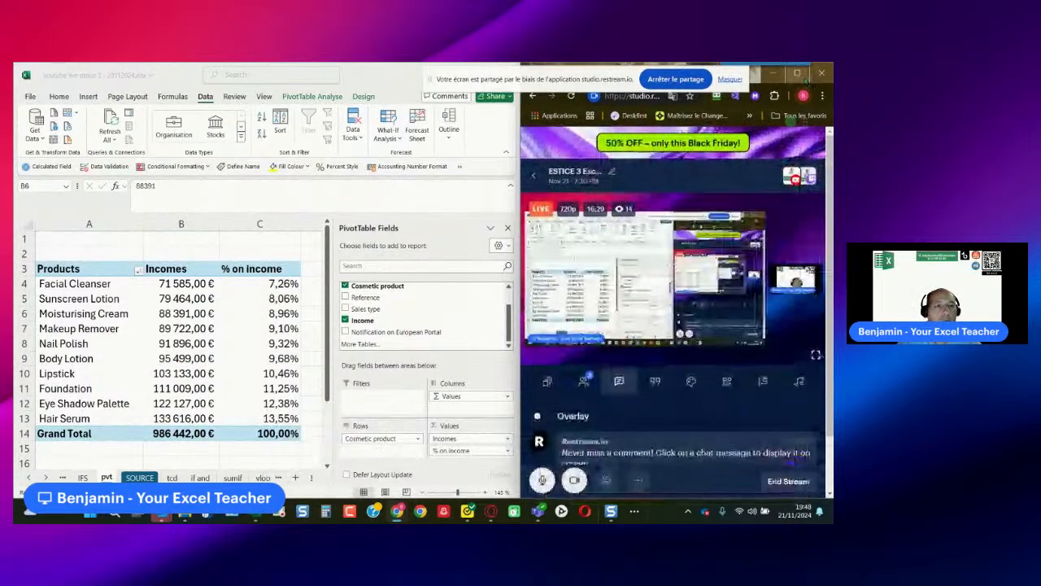
- Maximise the browser window, move the sharing notice aside and copy the Droplr link of youtube live estice 3 - 20112024.xlsx
left_click(802, 76)
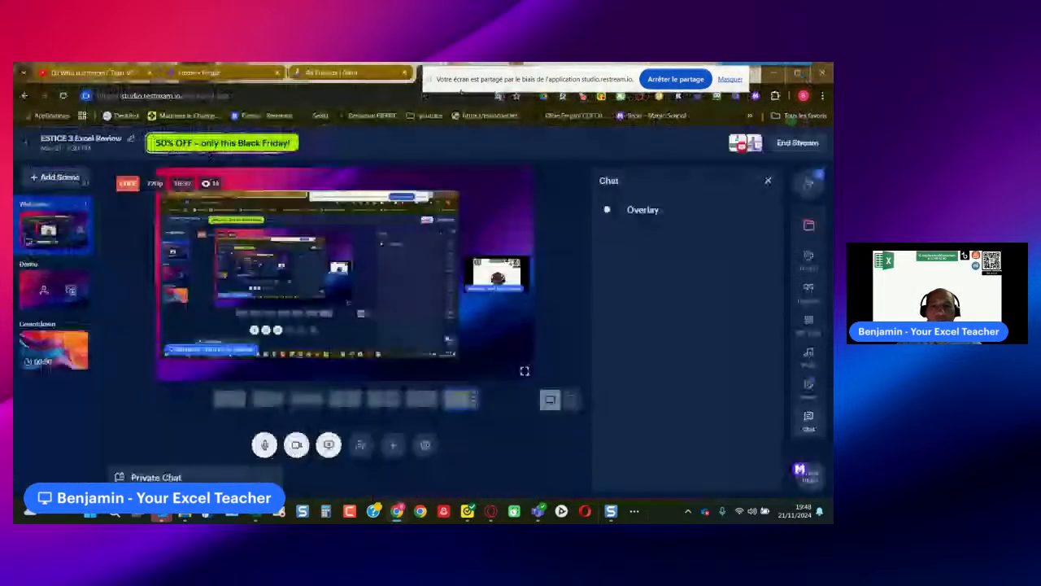
left_click_drag(461, 89, 453, 127)
left_click(202, 75)
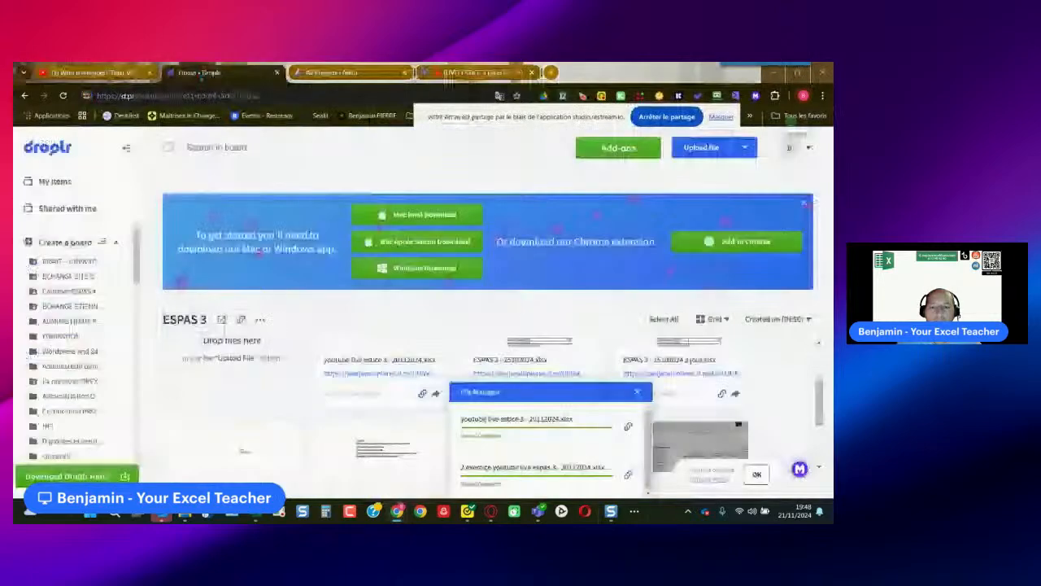
left_click(629, 427)
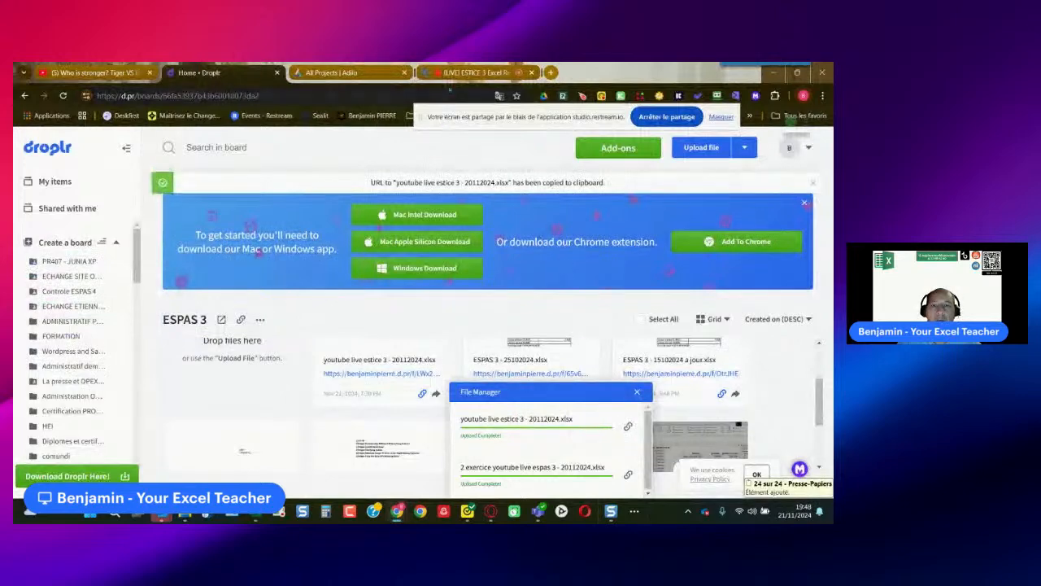
- Post the copied workbook link in the chat of the ESTICE 3 Excel Review live stream
left_click(459, 73)
left_click(643, 476)
key("ctrl+v")
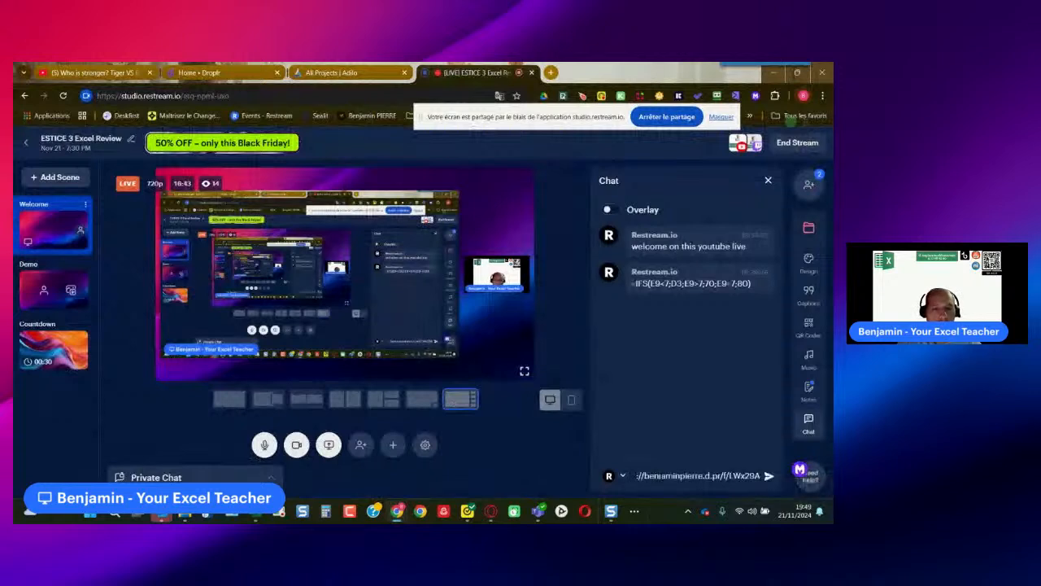
left_click_drag(648, 476, 603, 478)
key("Return")
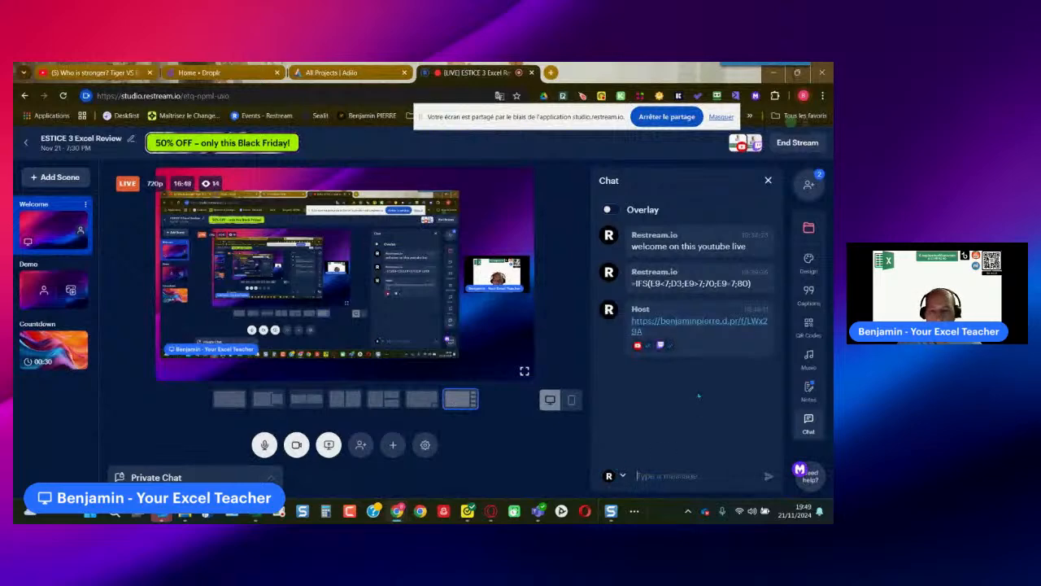
- Switch back to the Excel workbook and tile it side by side with the Restream browser window
key("alt+Tab")
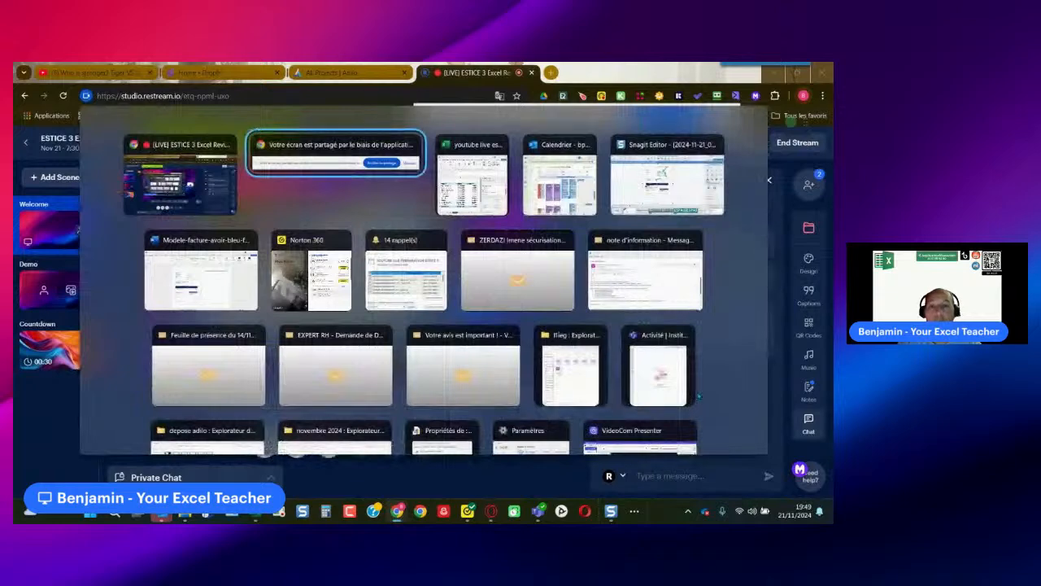
key("alt+Tab")
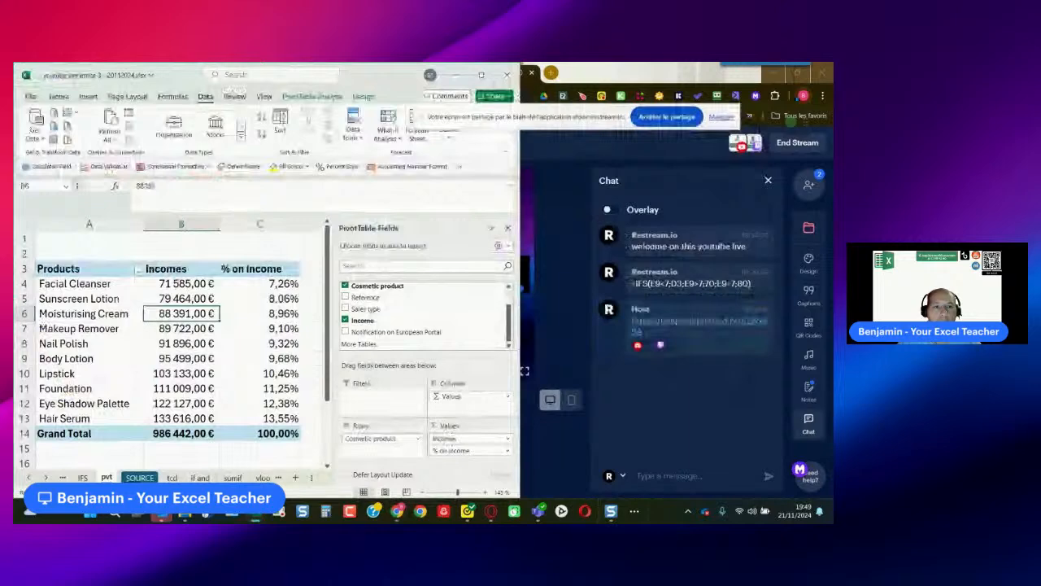
key("alt+Tab")
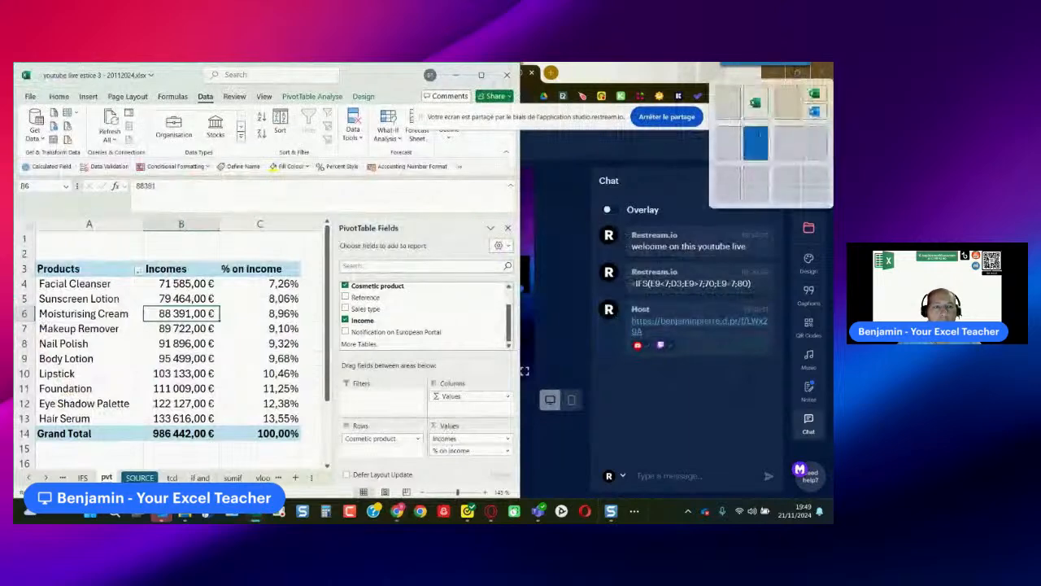
key("super+Right")
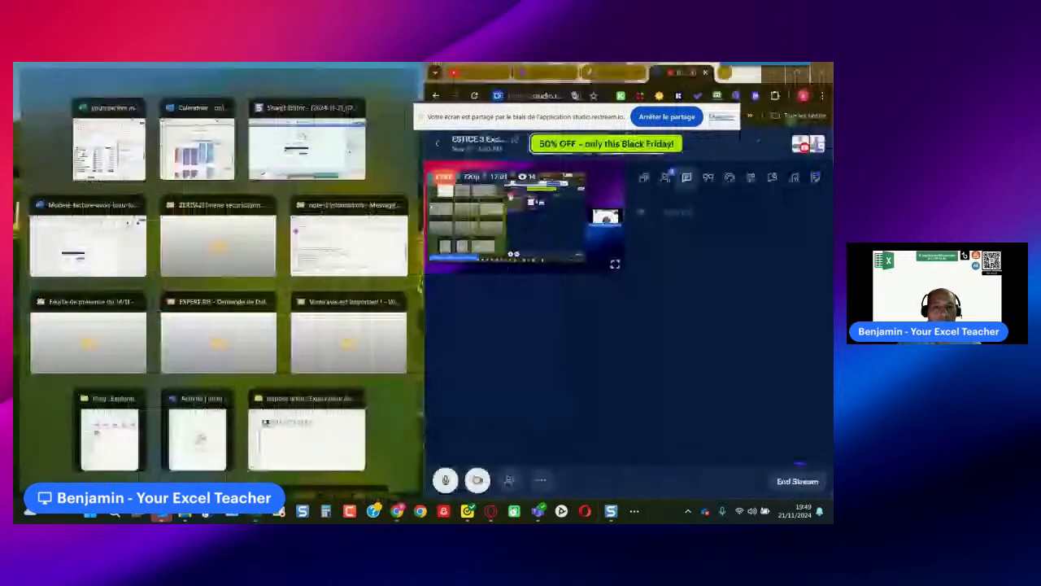
left_click(112, 109)
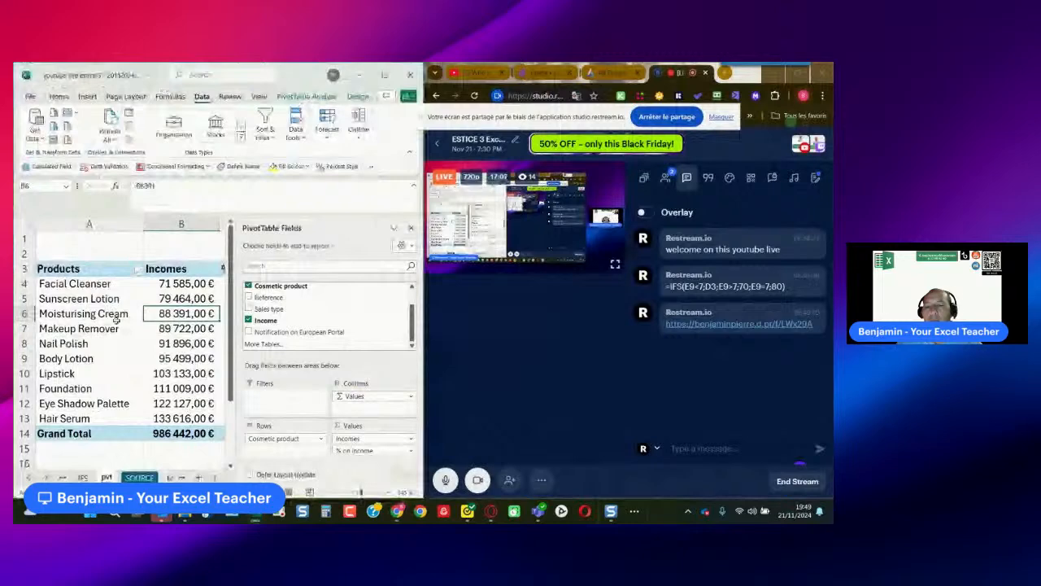
- Open the if and sheet and widen its Income column so the amounts fit
left_click(178, 452)
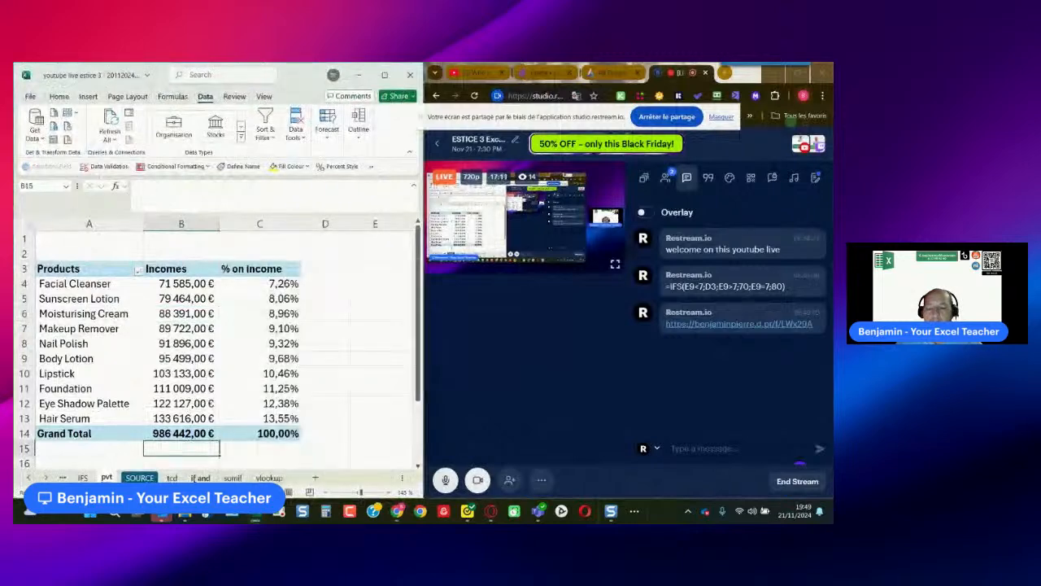
left_click(198, 478)
scroll(279, 408, "up", 10)
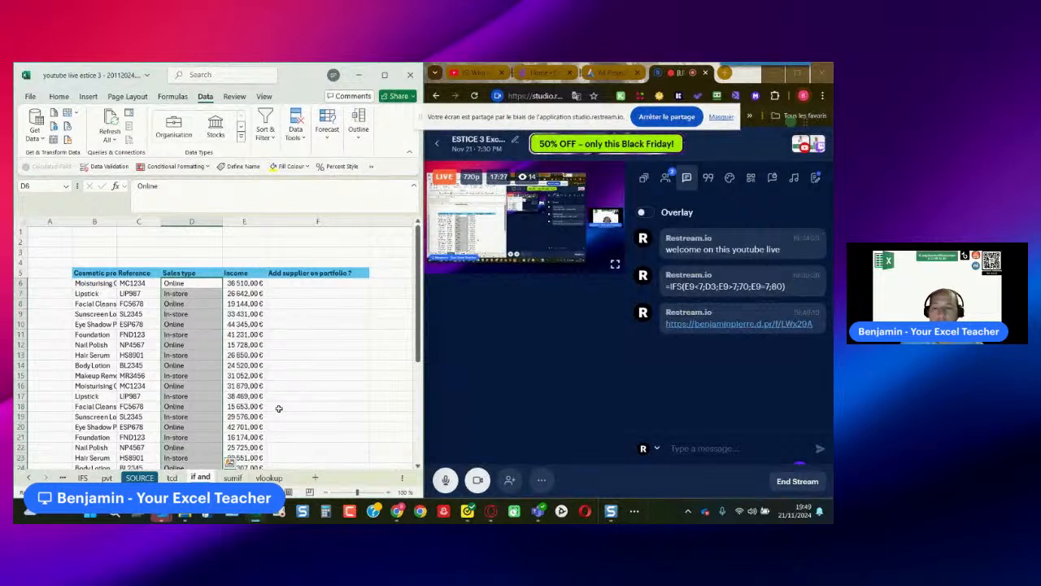
left_click(290, 282)
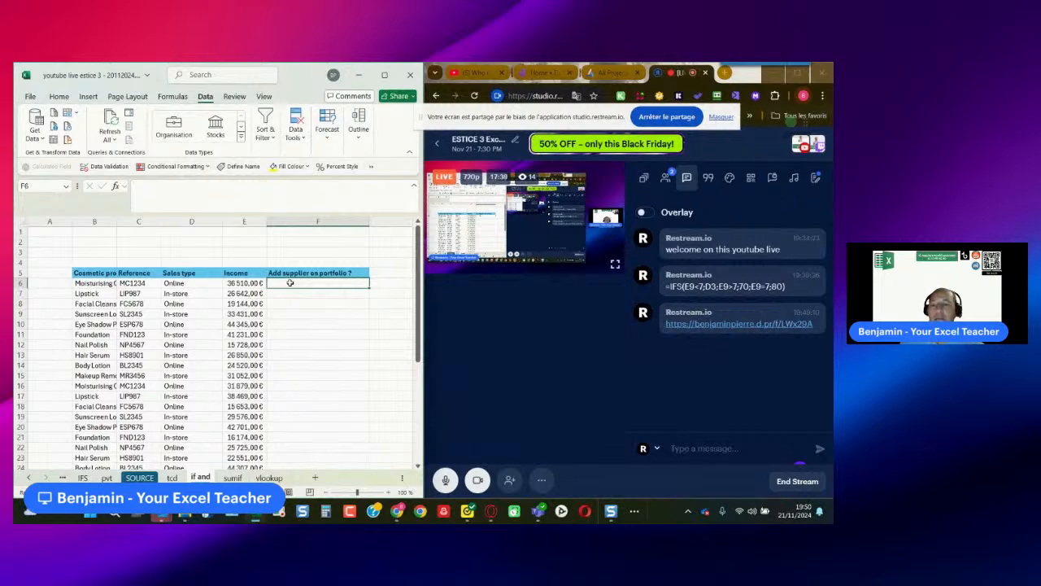
scroll(269, 306, "down", 4, "ctrl")
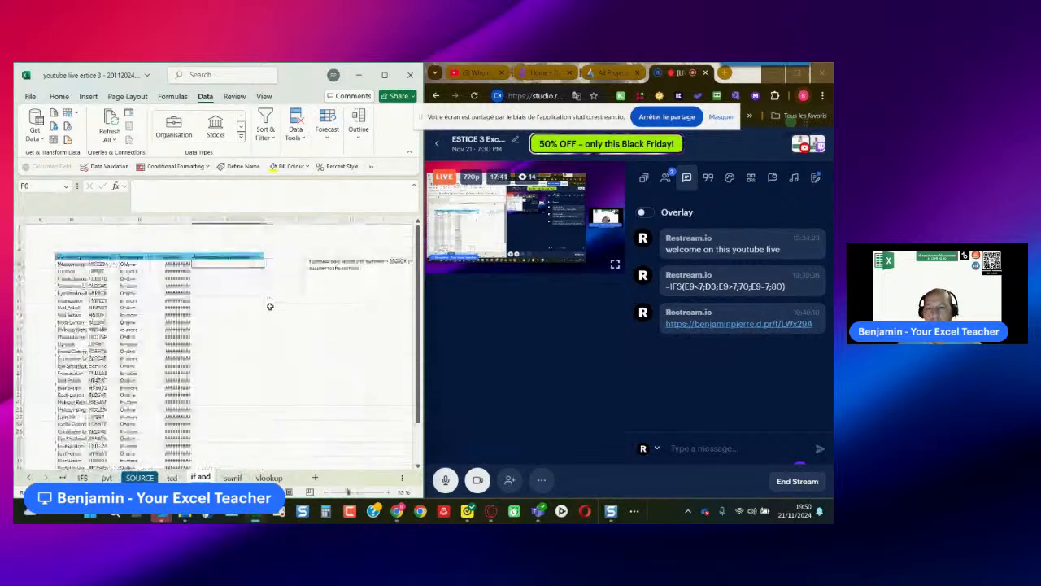
left_click_drag(192, 219, 200, 219)
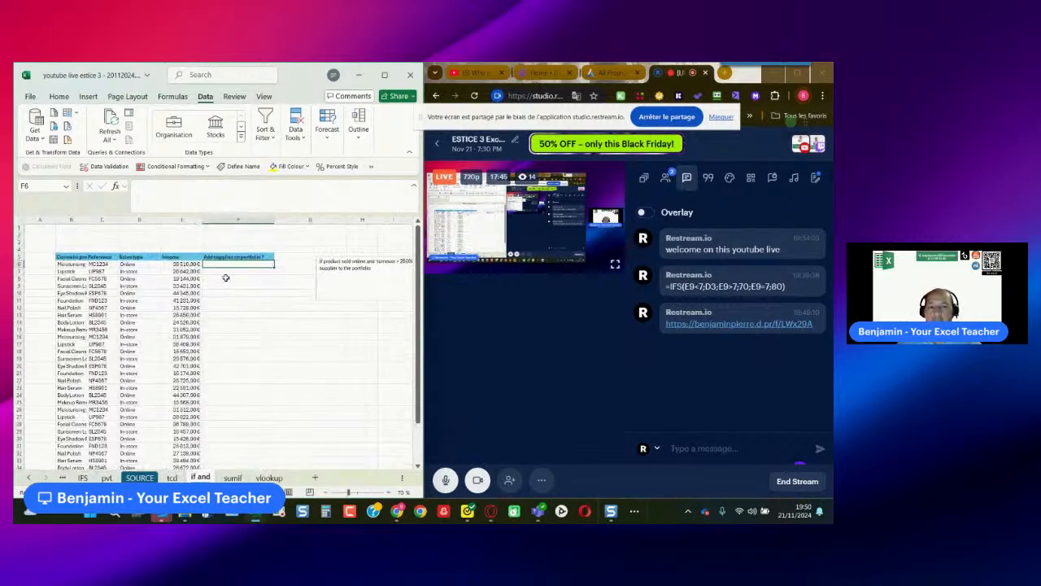
- Widen the Excel window beside the browser and review the first product's sales type and income against the supplier rule
left_click_drag(422, 356, 494, 352)
left_click_drag(562, 352, 554, 350)
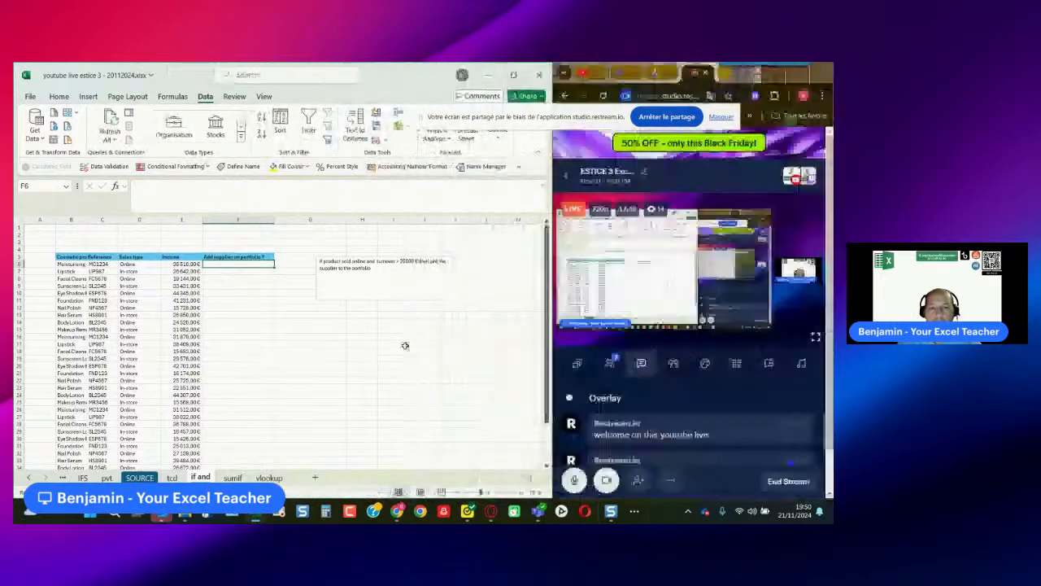
scroll(238, 296, "up", 2, "ctrl")
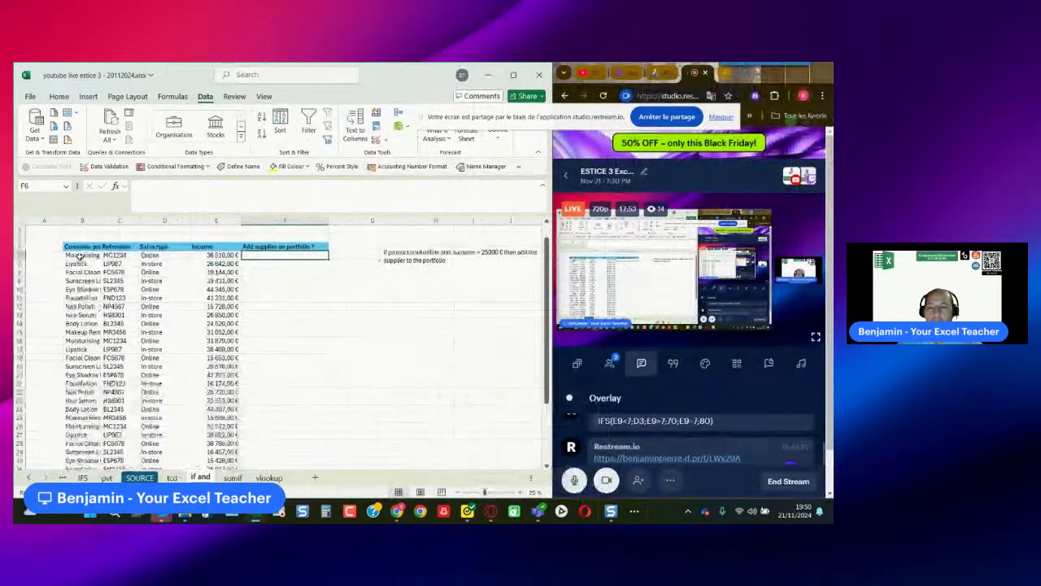
left_click(163, 254)
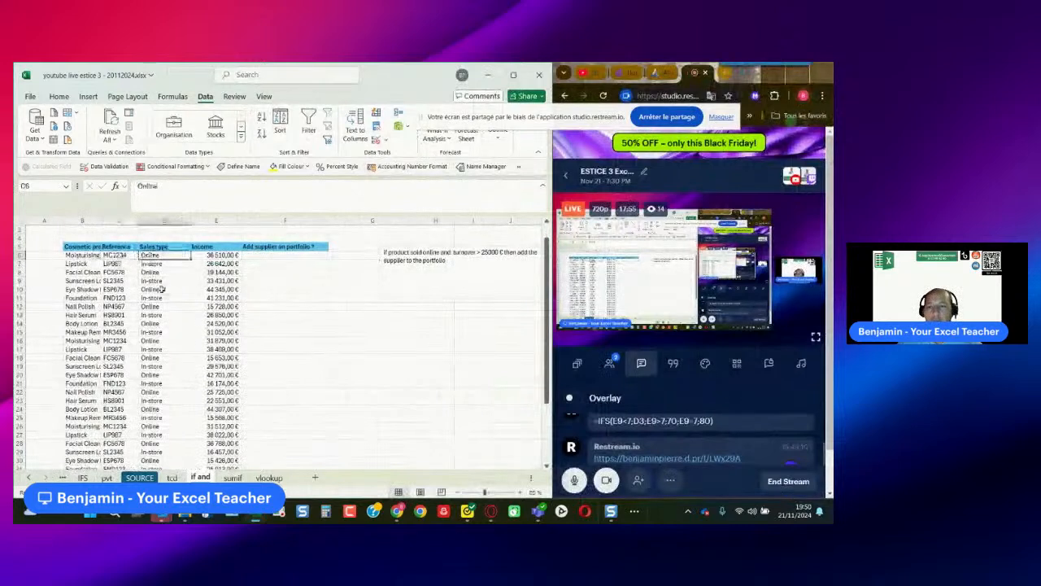
left_click(206, 256)
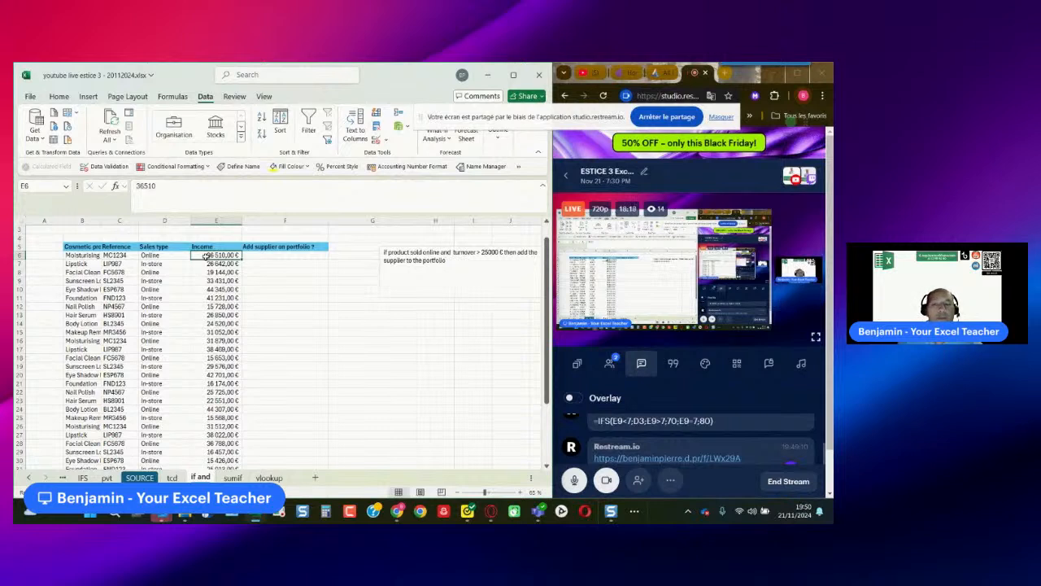
left_click(272, 257)
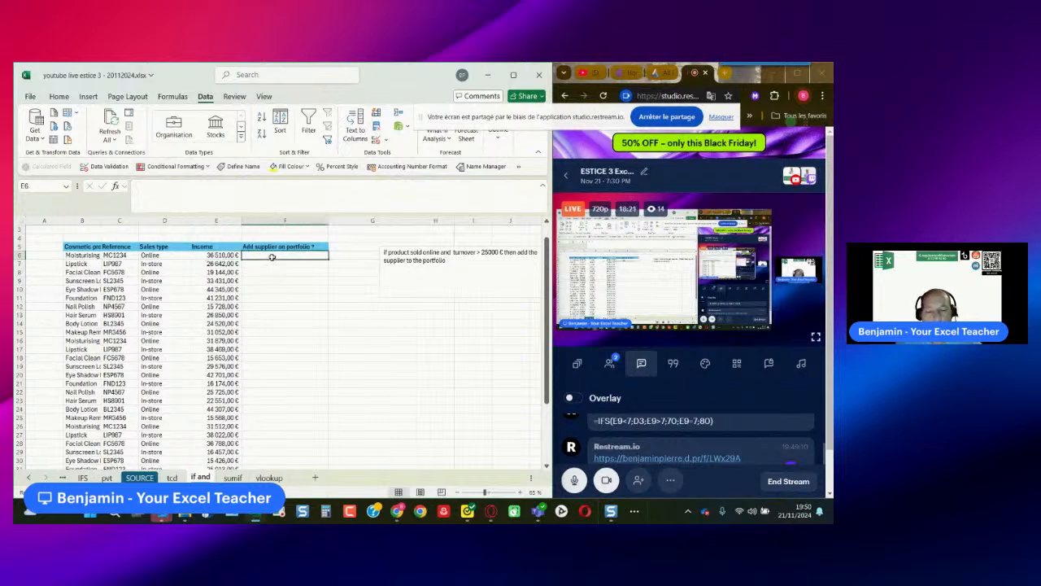
type("=")
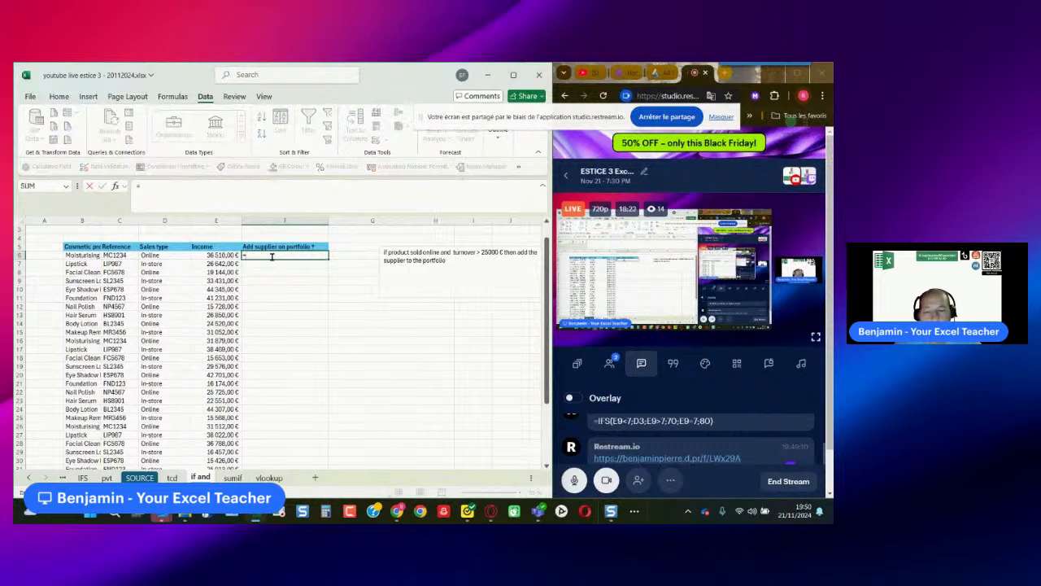
type("if(")
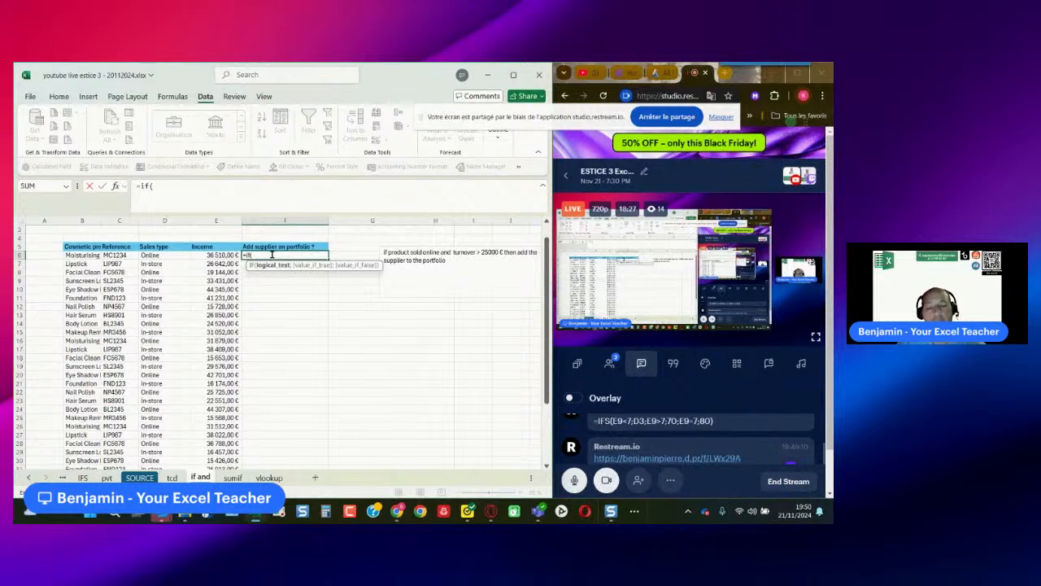
type("and(")
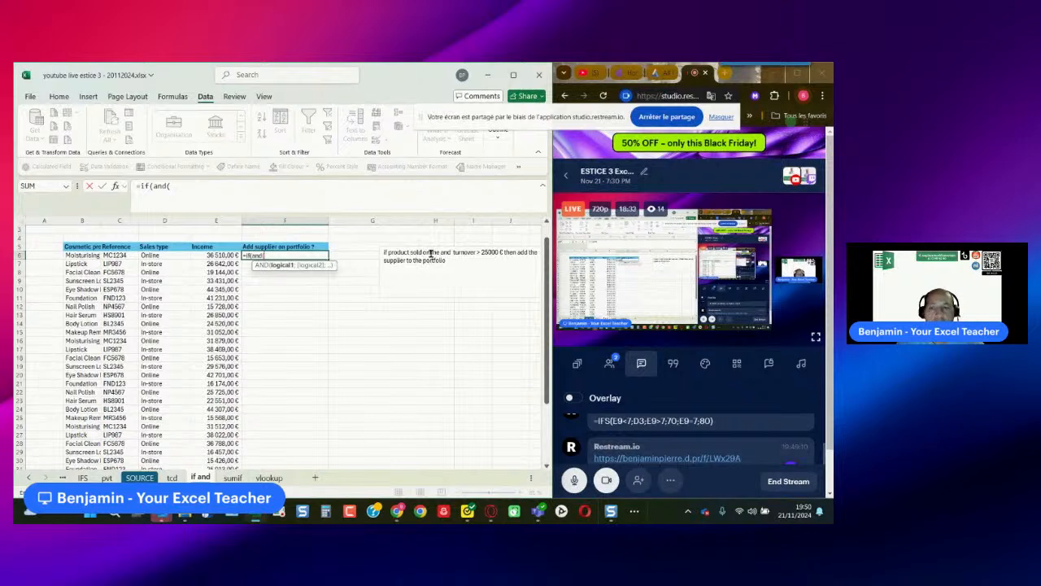
left_click(157, 255)
type("=")
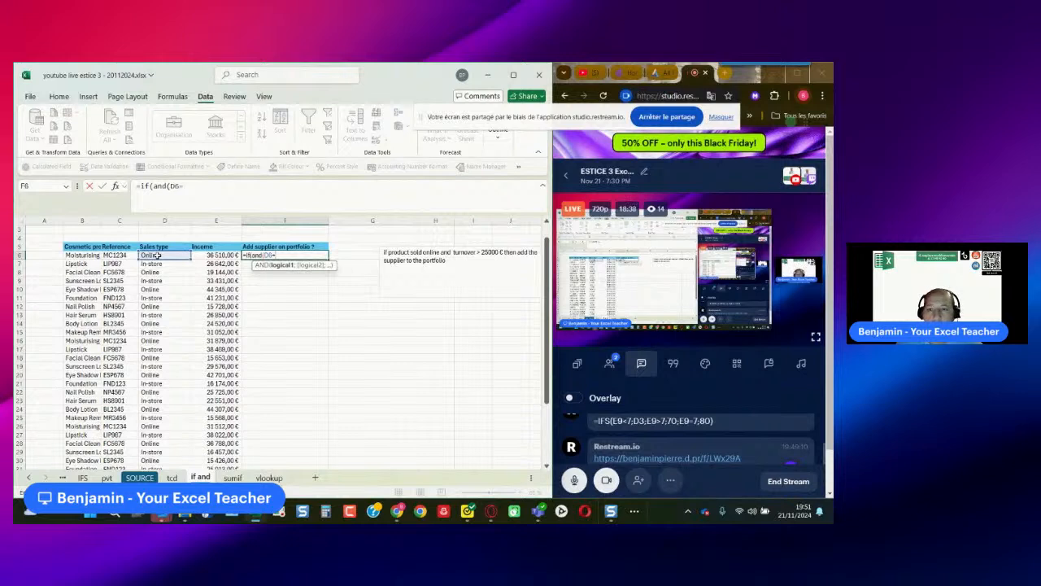
key("Escape")
- Inspect the text of the first product's Sales type cell for trailing spaces
left_click(157, 256)
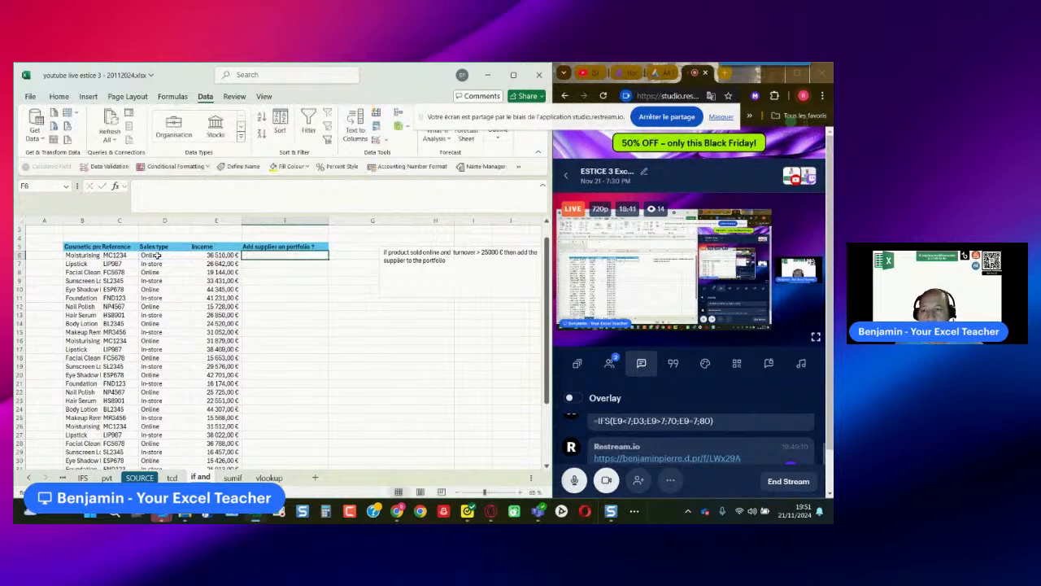
double_click(181, 255)
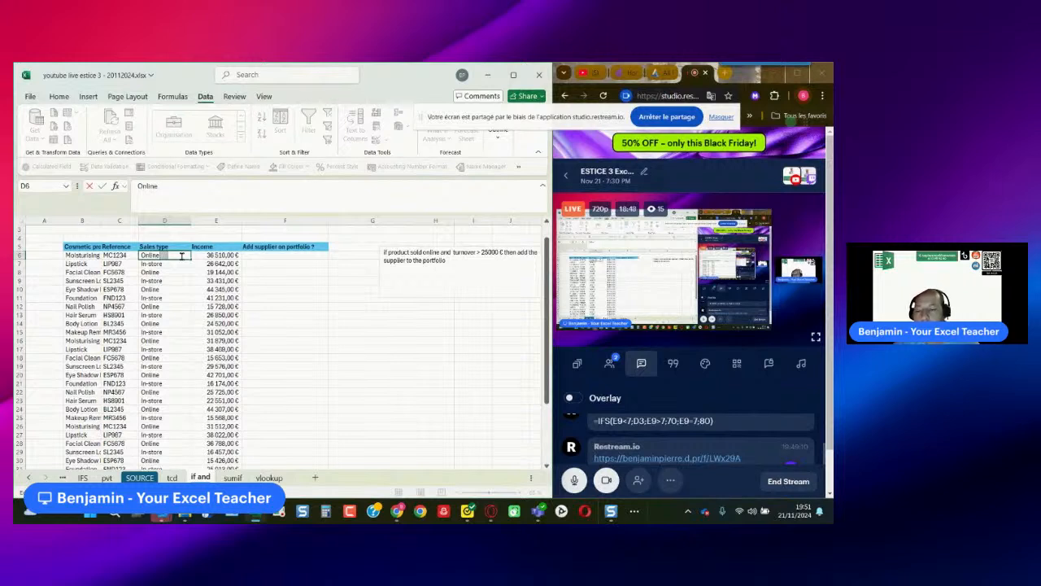
key("Escape")
- Begin an IF formula in F6 with an AND test: D6 equals "Online" with its trailing spaces and E6 is greater than 25000
left_click(275, 255)
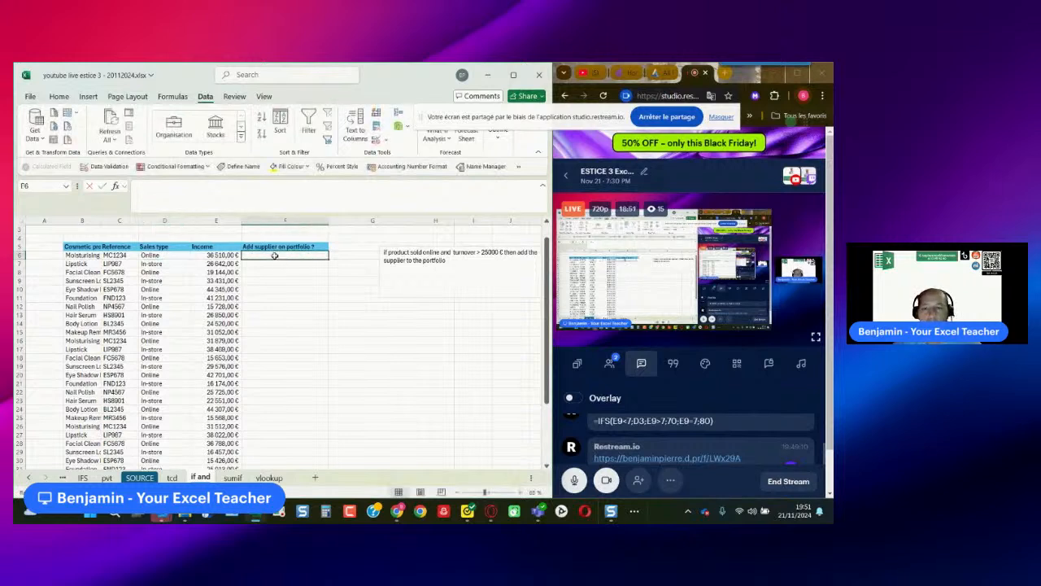
type("=if(")
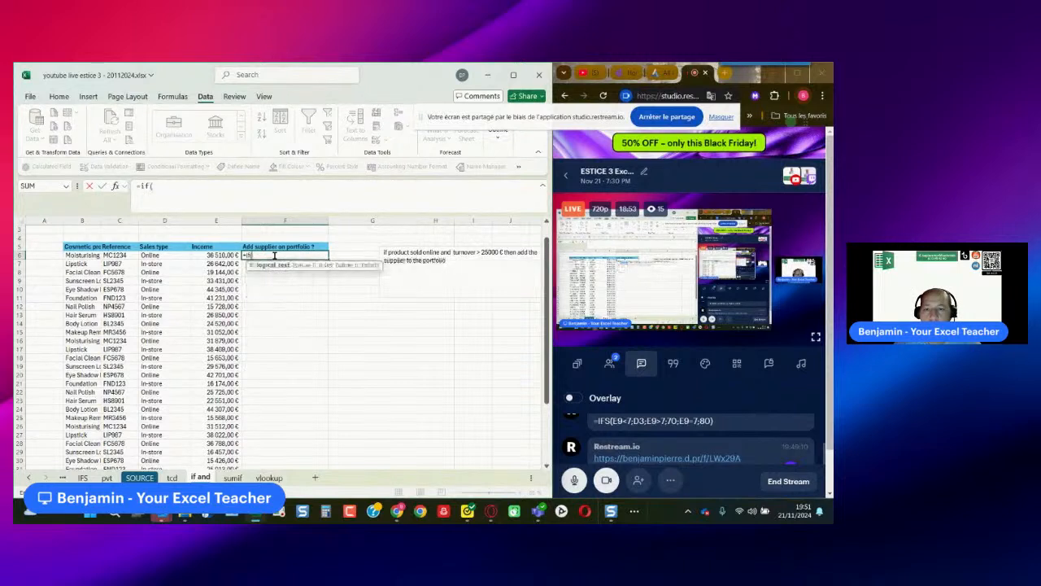
type("and(")
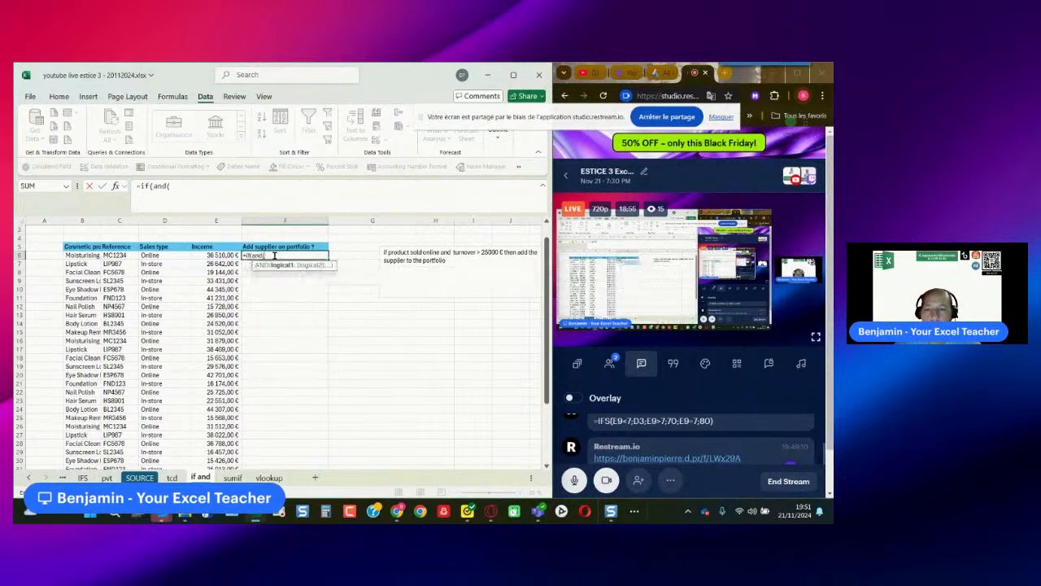
left_click(178, 257)
type("=\"Online")
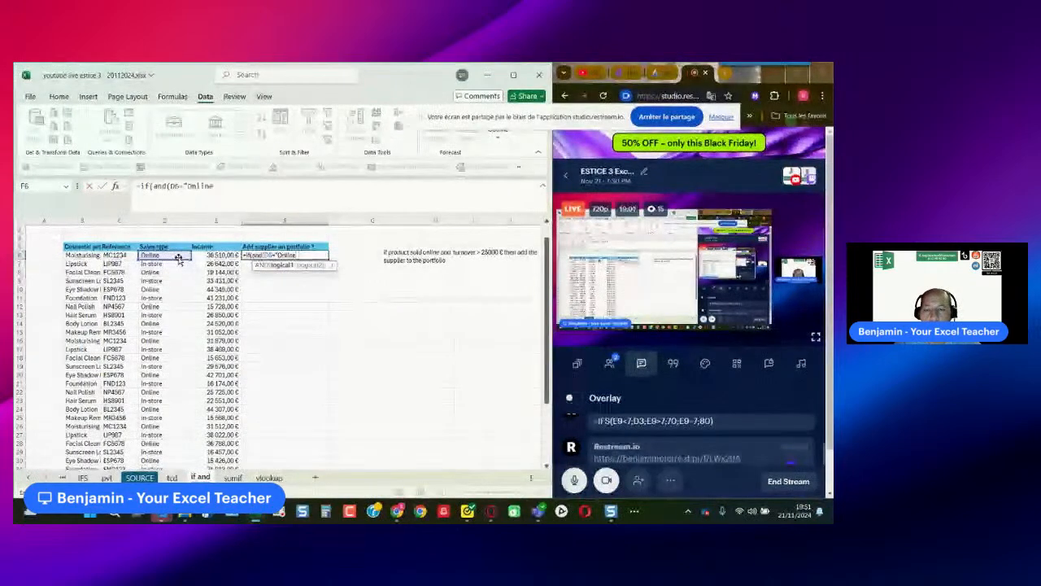
type("       \";")
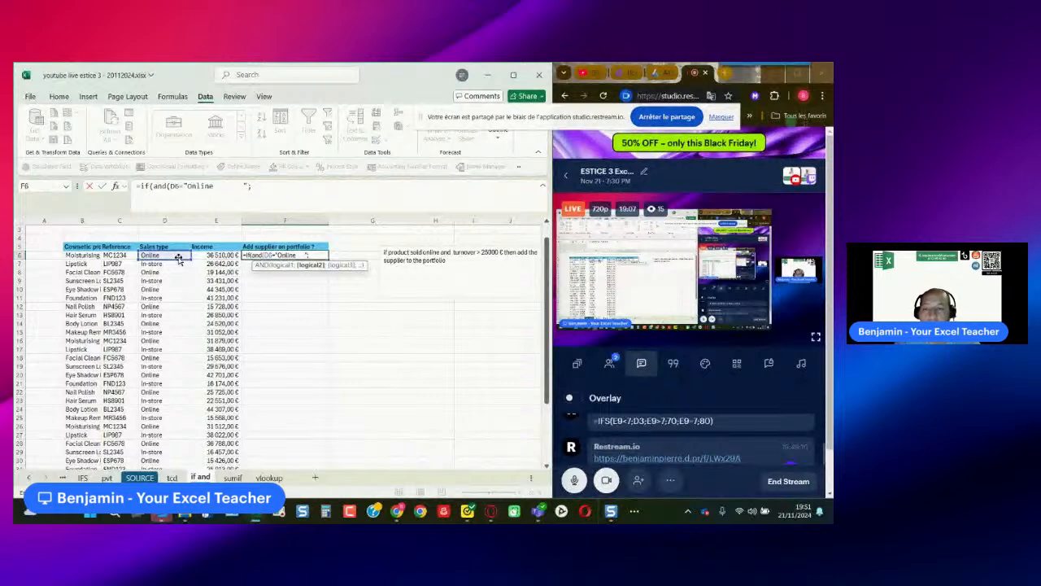
left_click(201, 256)
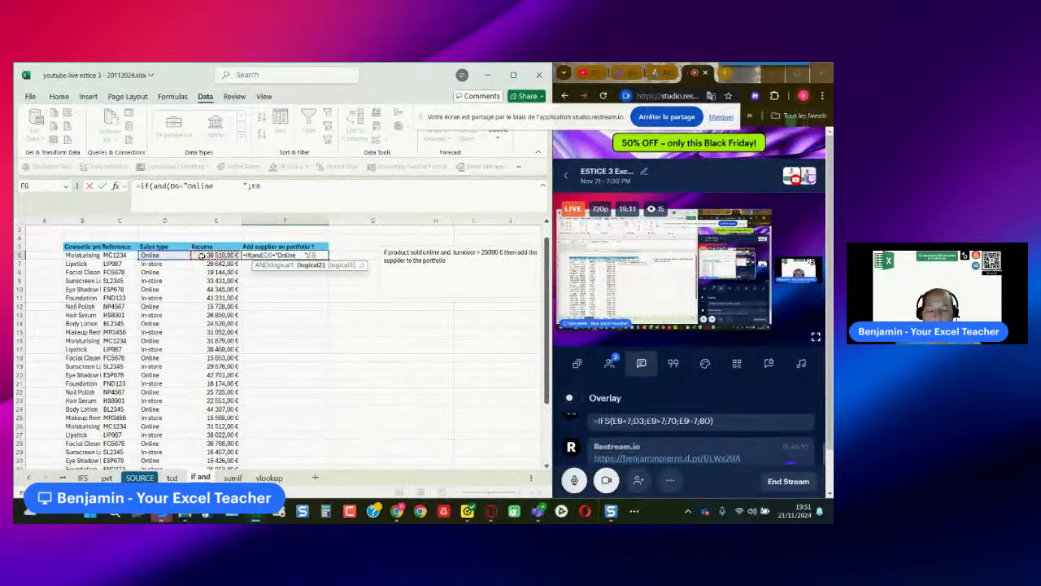
type(">25000")
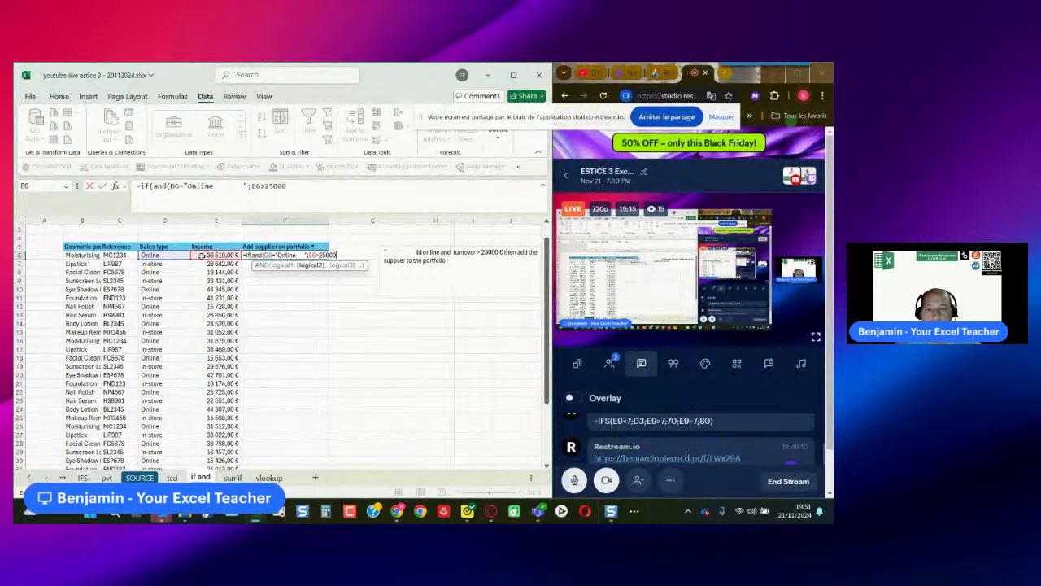
type(")")
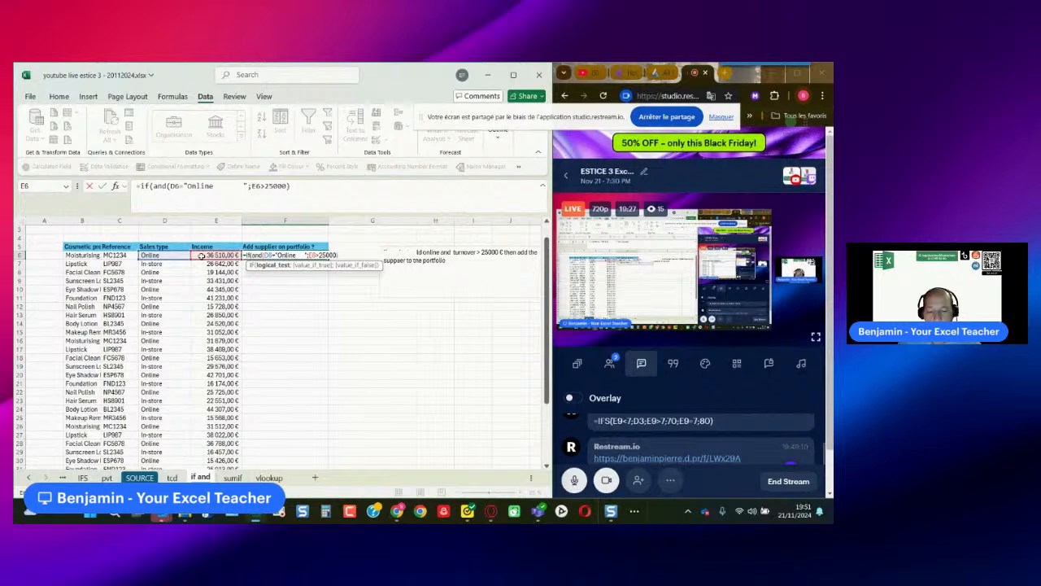
- Complete the F6 formula to return "add the supplier to the portfolio" when true and "do nothing" when false
type(";")
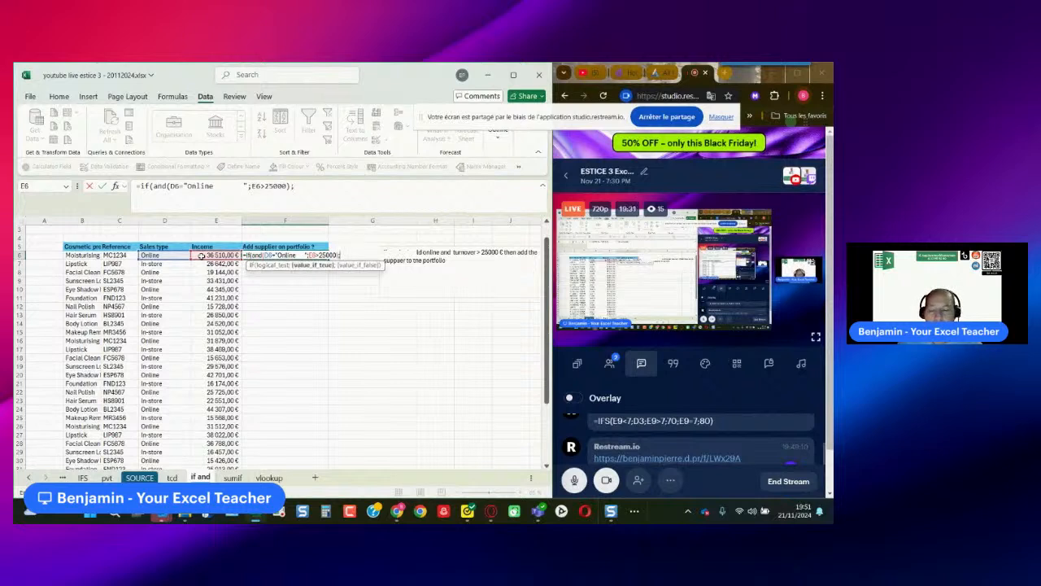
type("\"add the")
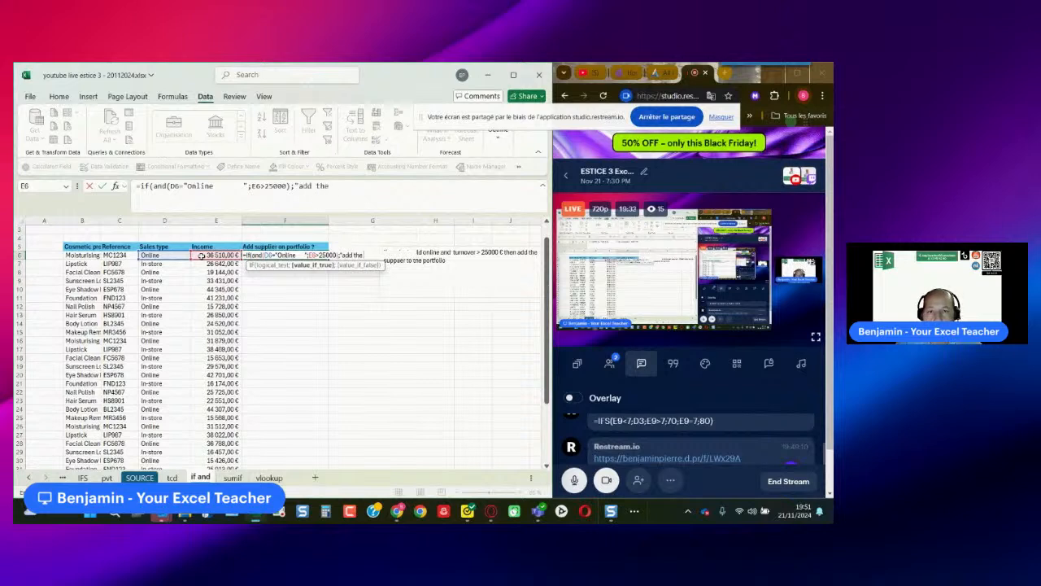
type(" supplier to the")
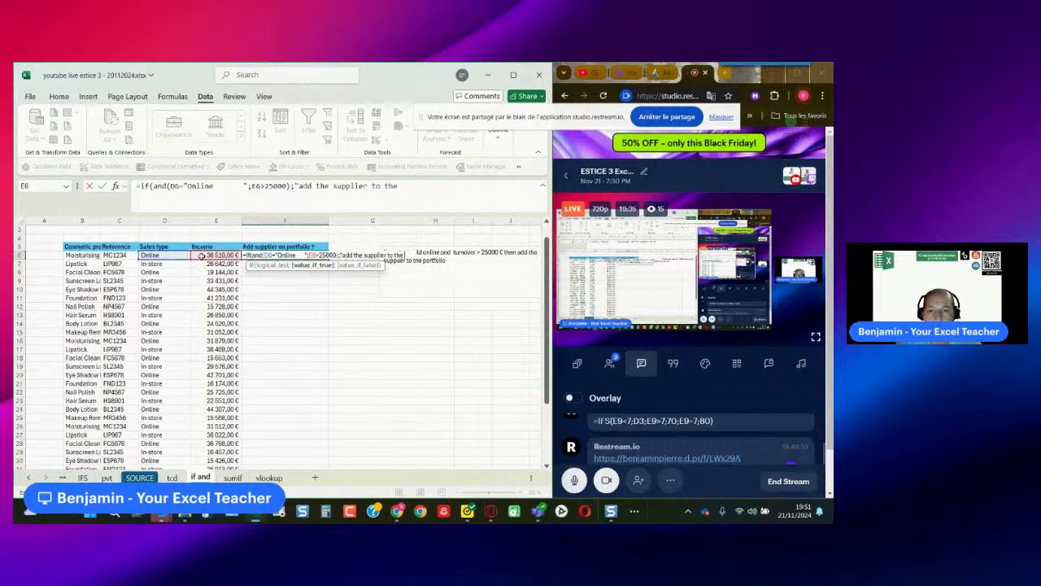
type(" portfolio\";\"do nothing\")")
key("Return")
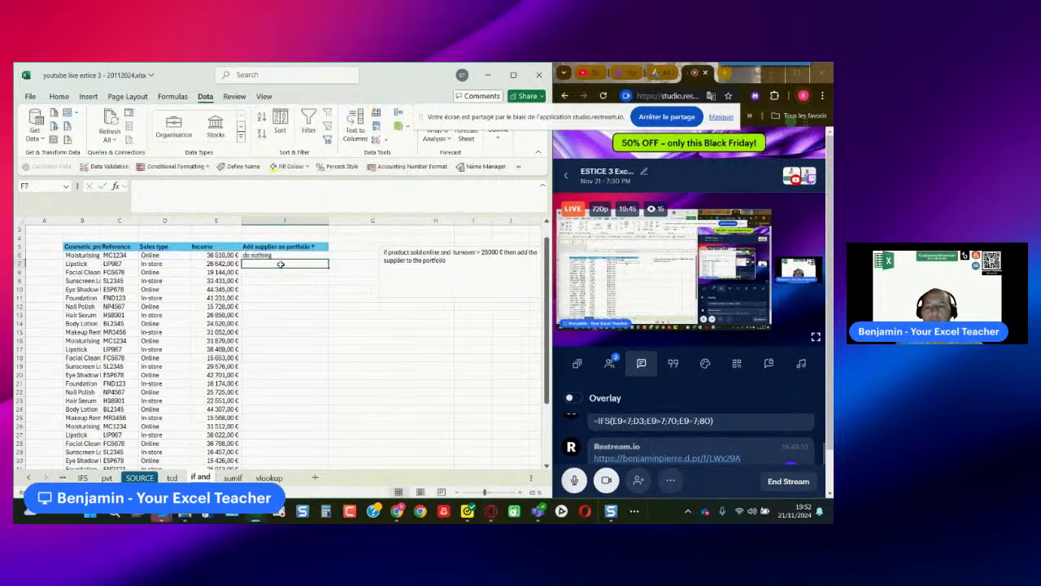
- Check the first product's income, supplier formula and Sales type text against each other
left_click(228, 254)
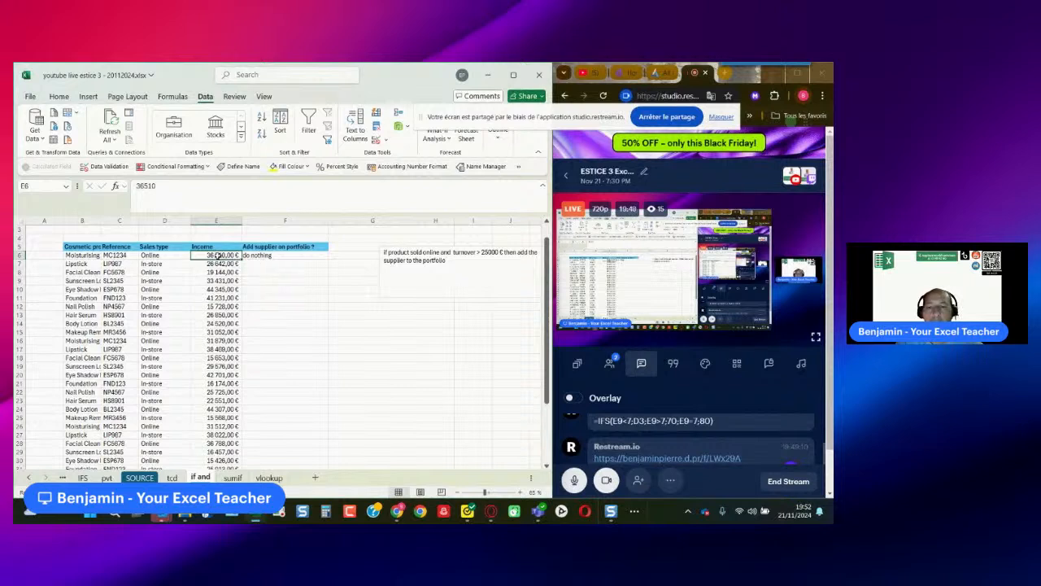
left_click(272, 255)
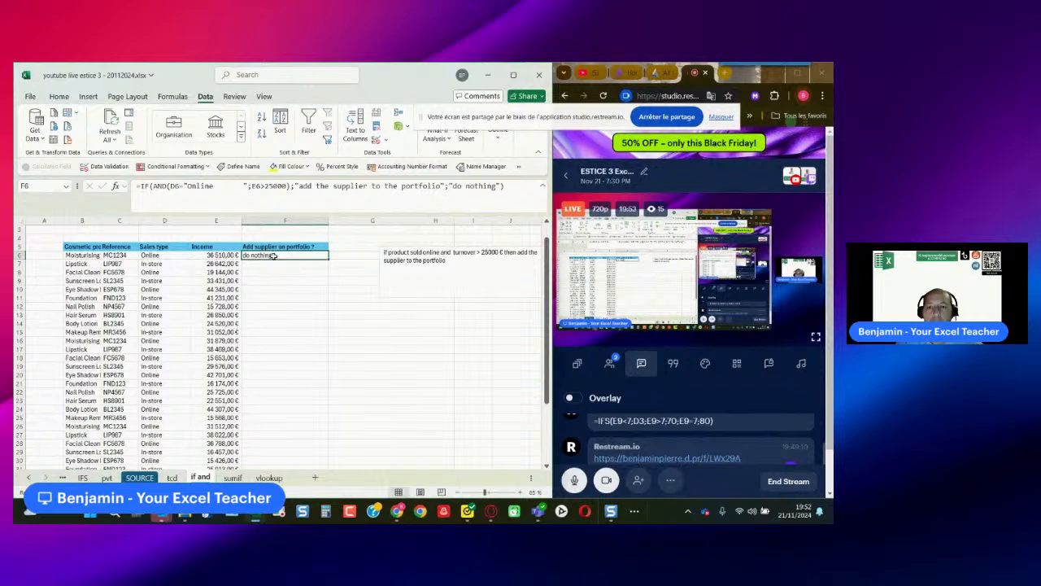
double_click(182, 256)
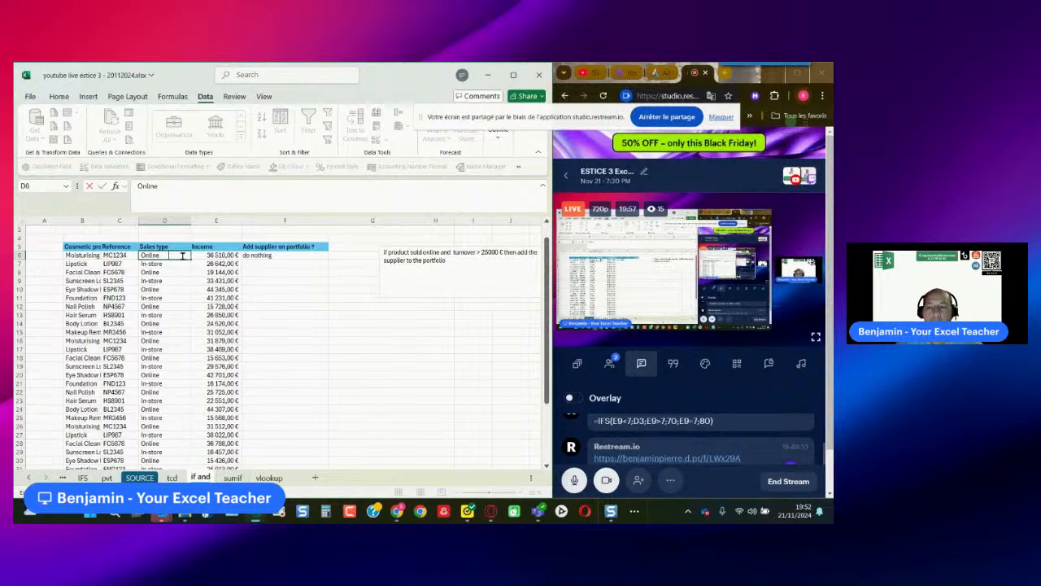
key("Escape")
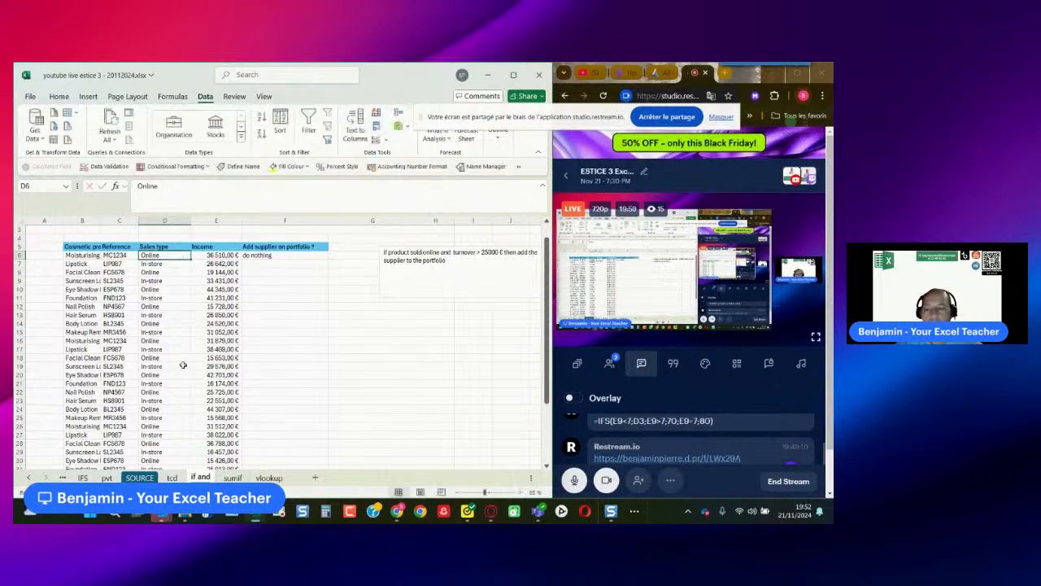
- Strip the trailing spaces from all Sales type entries by replacing them with nothing
scroll(184, 366, "down", 5)
left_click(174, 407, "shift")
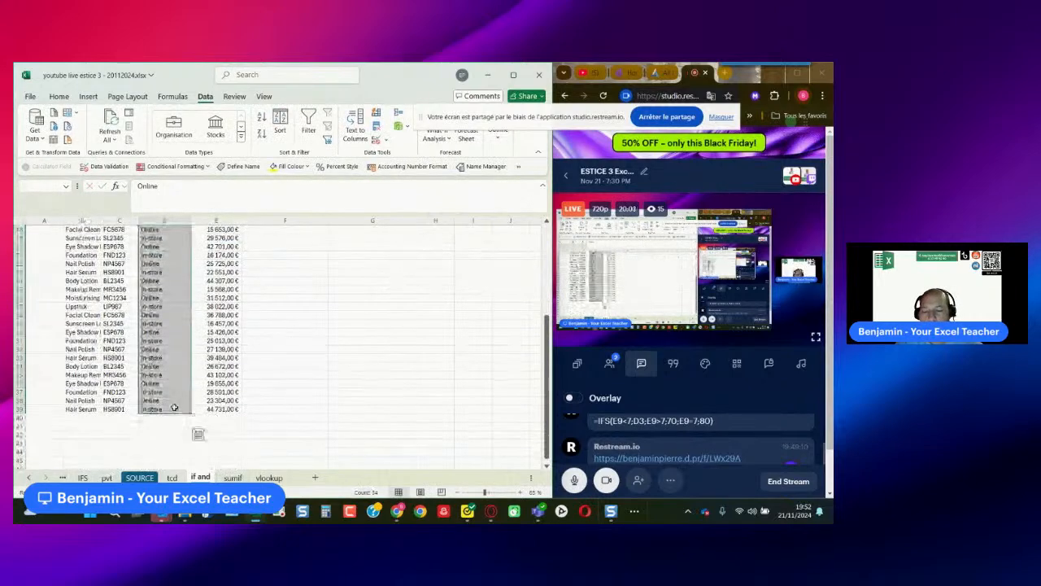
key("ctrl+h")
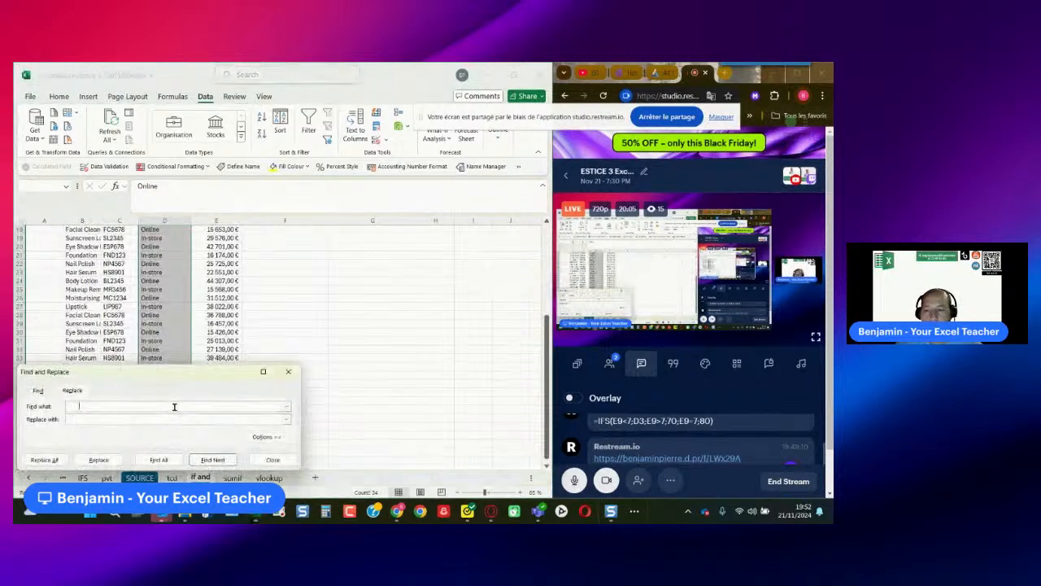
left_click(55, 463)
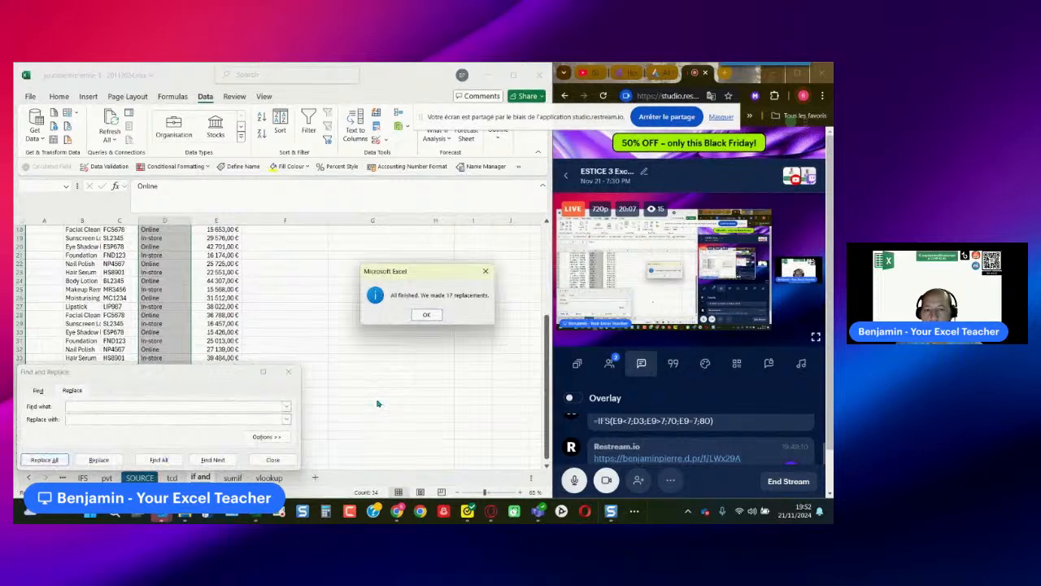
left_click(420, 314)
left_click(272, 460)
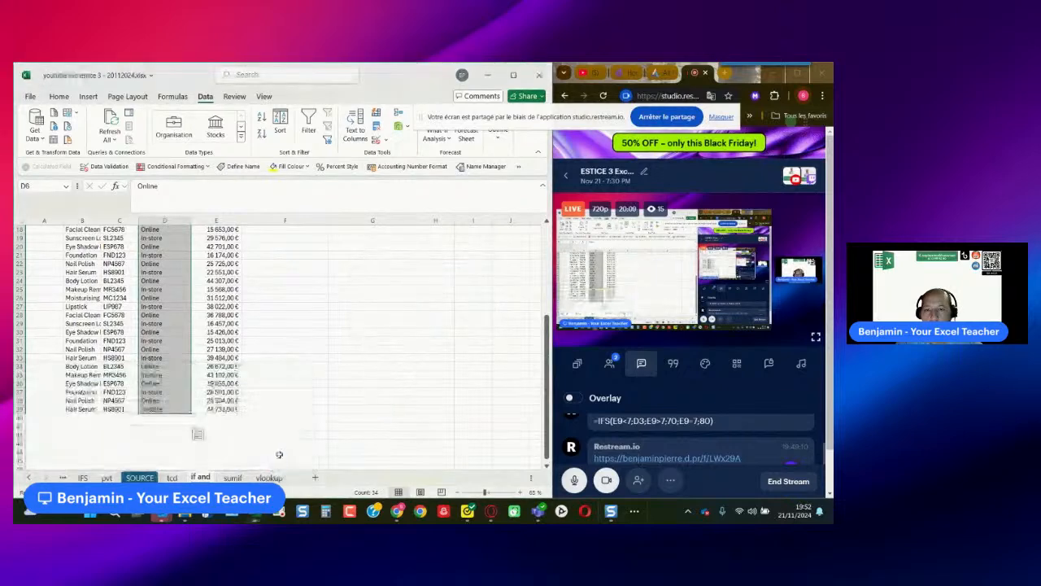
- Remove the trailing spaces after Online in the F6 formula so the test reads D6="Online"
scroll(227, 326, "up", 6)
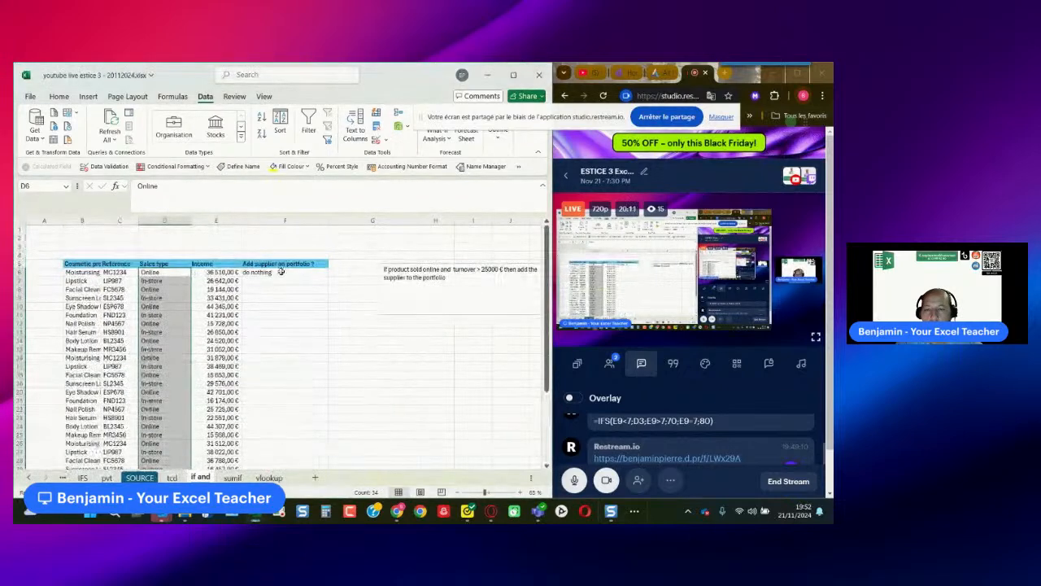
left_click(281, 272)
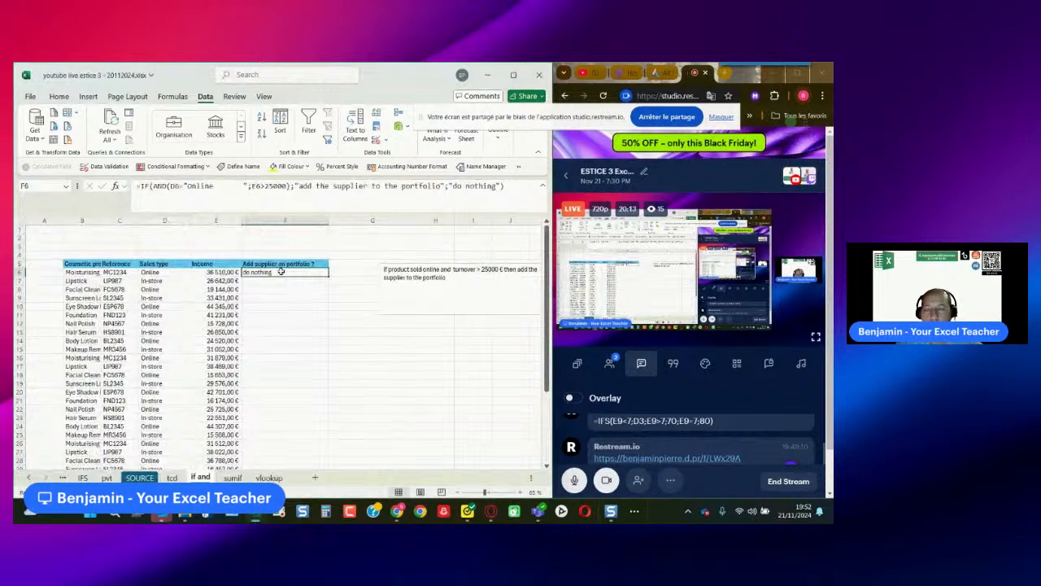
double_click(309, 273)
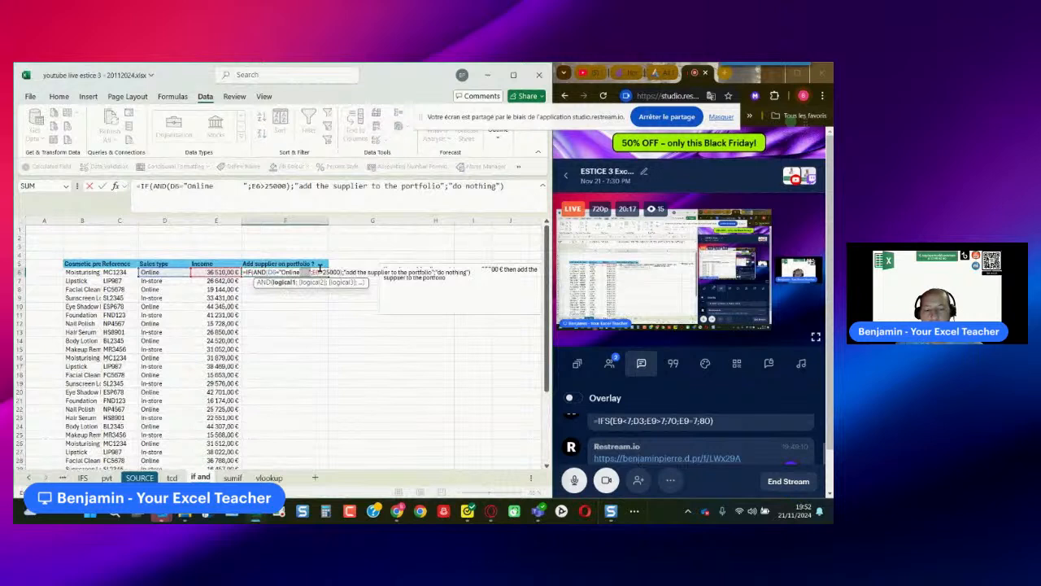
key("Delete")
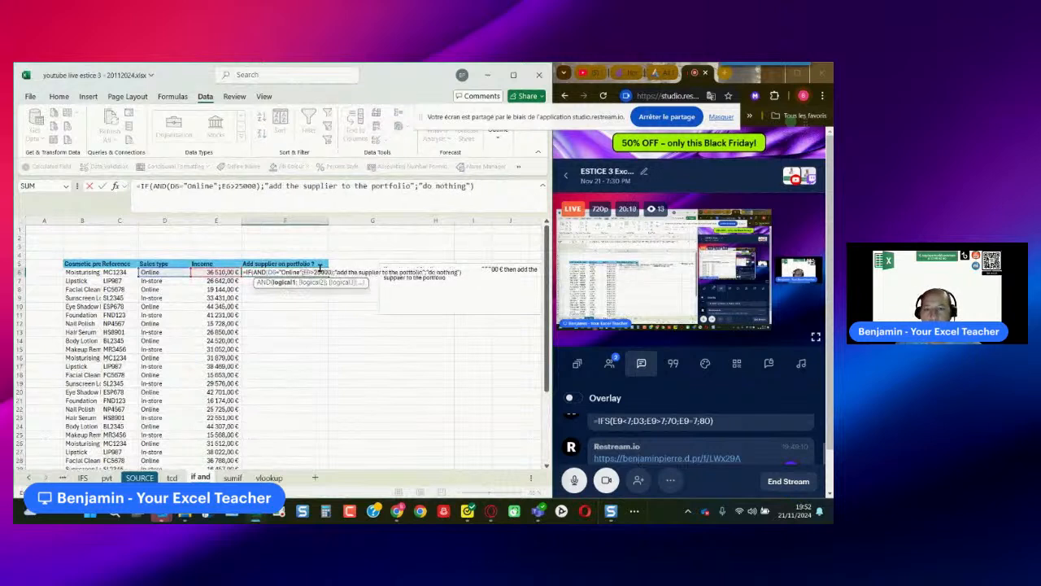
key("Return")
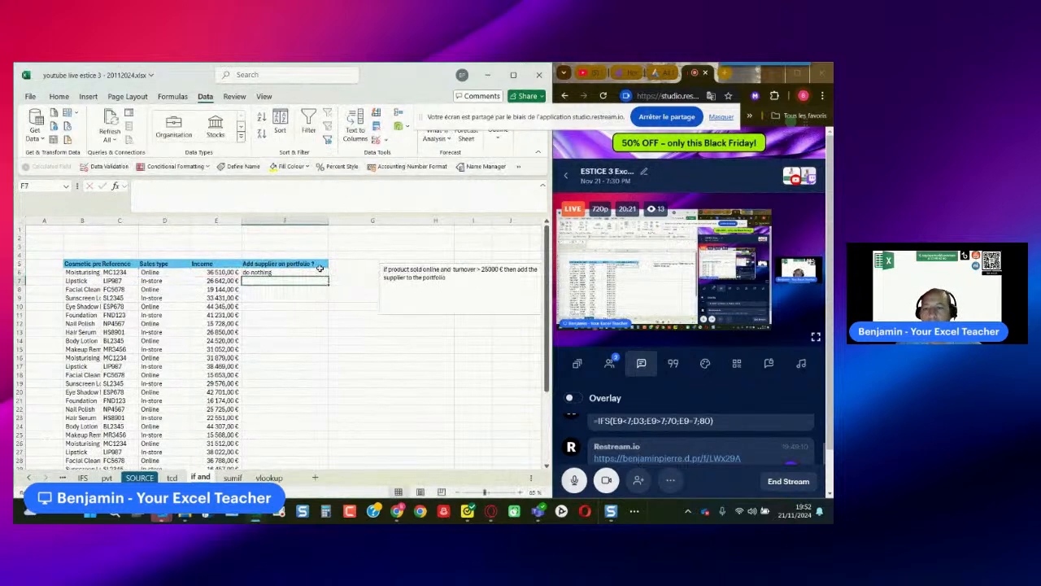
- Compare the F6 supplier formula with the first Sales type entry, checking for spaces before Online in D6
left_click(283, 272)
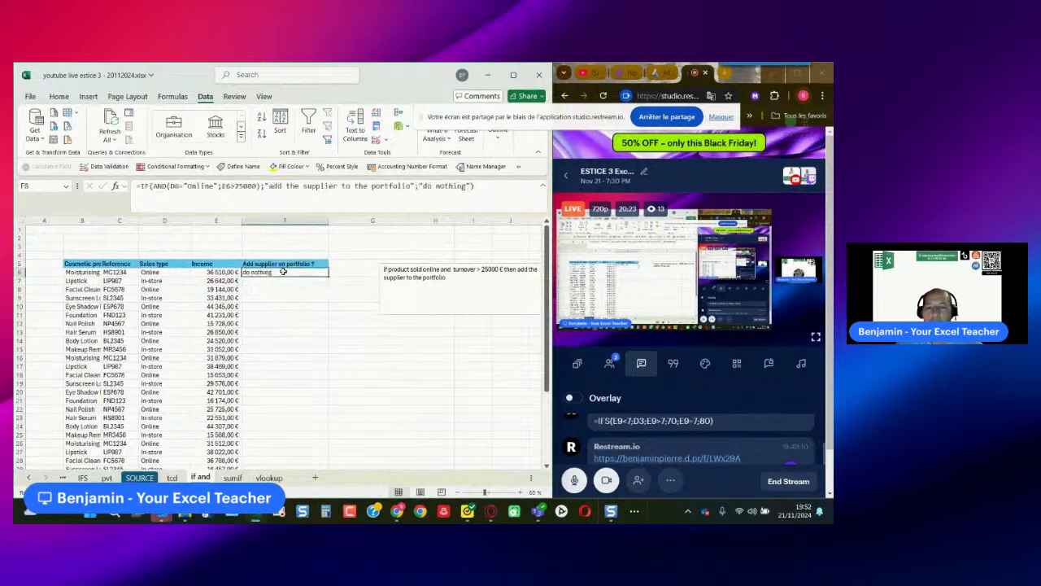
left_click(314, 300)
left_click(299, 273)
double_click(176, 273)
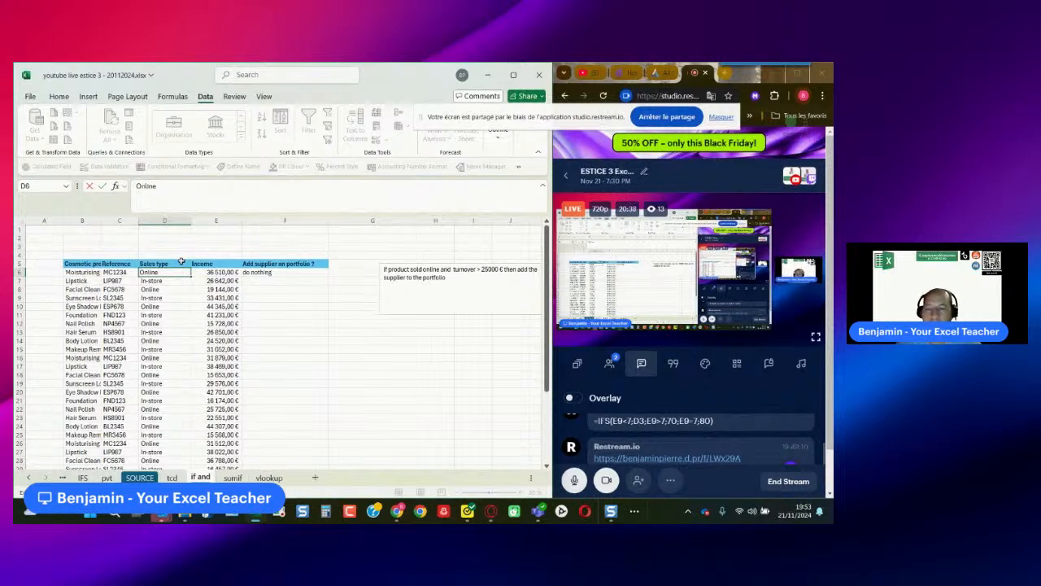
type("c")
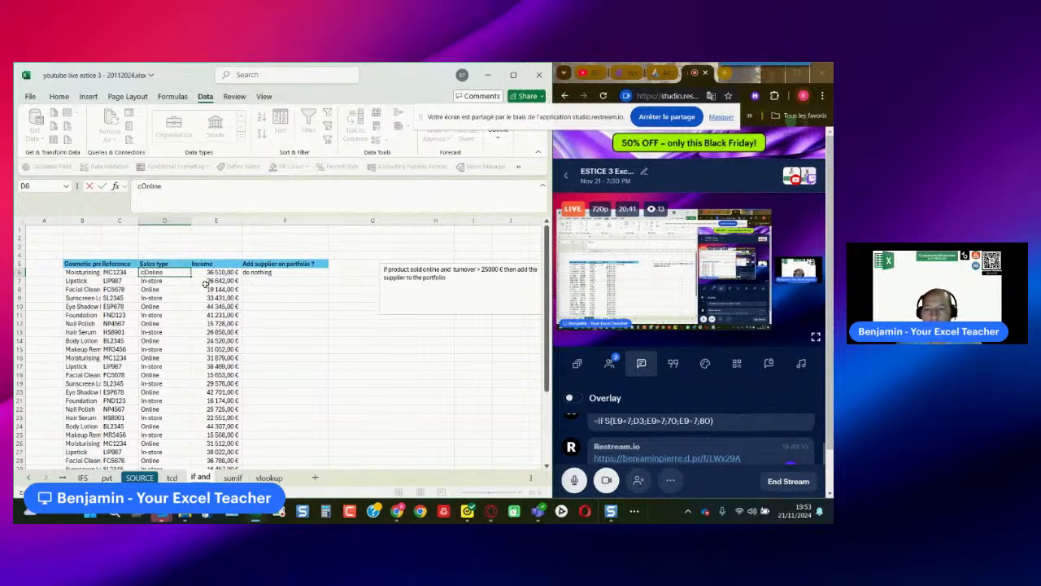
key("BackSpace")
key("Return")
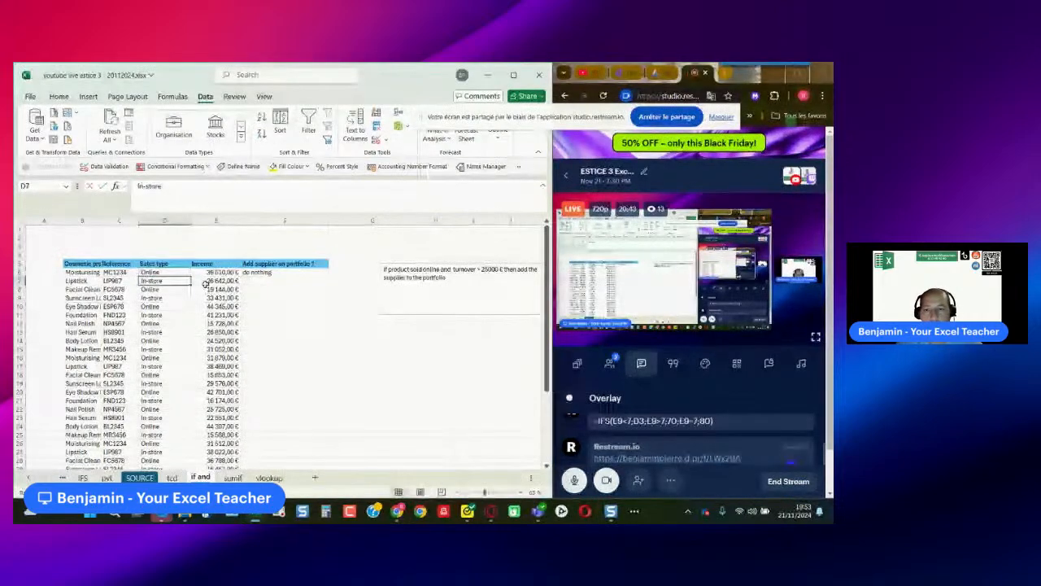
- Add a leading space before Online in the F6 formula so the test reads D6=" Online", checking it against D6
left_click(281, 272)
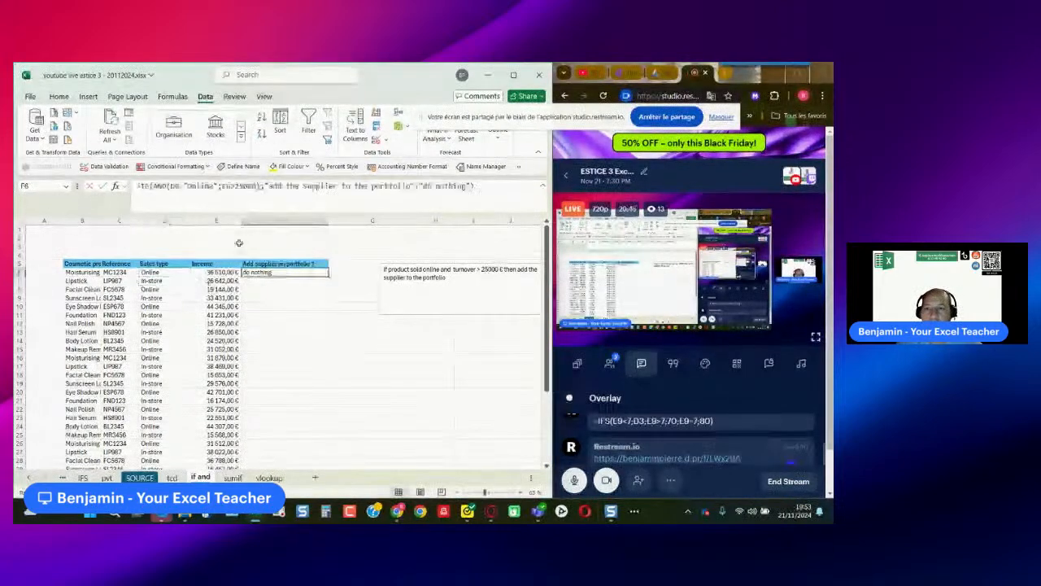
left_click(213, 186)
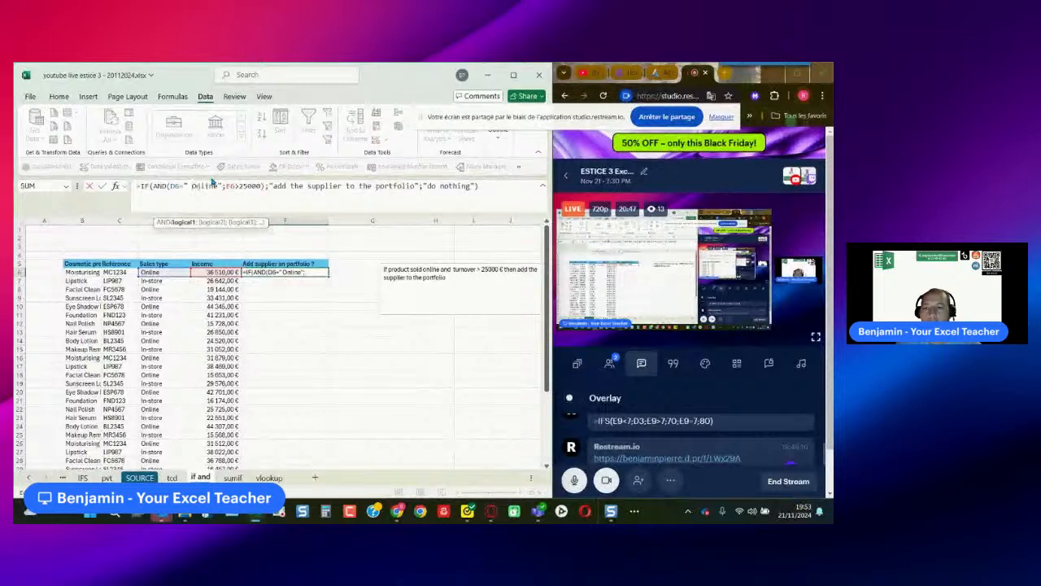
key("Return")
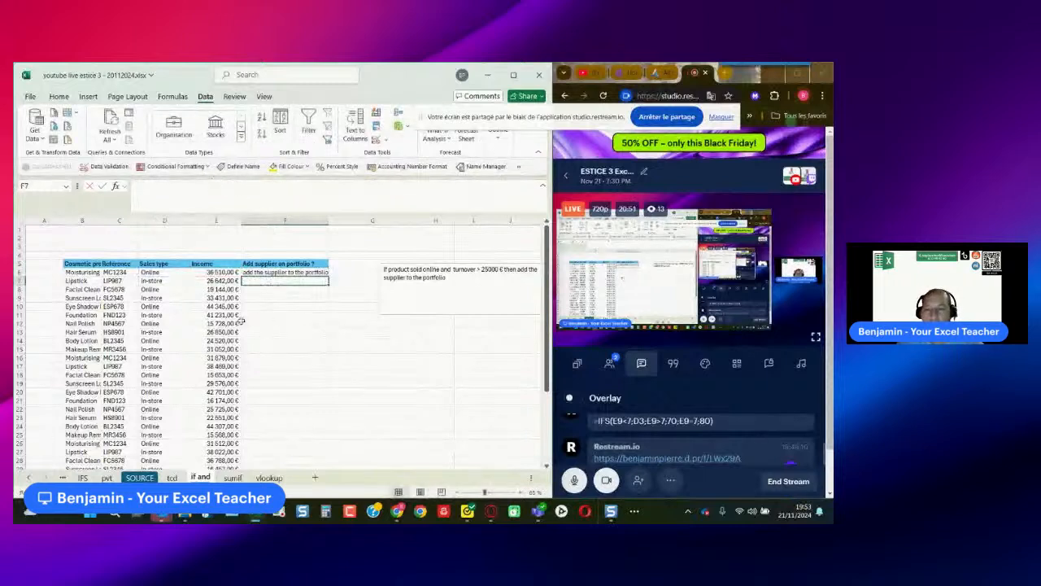
left_click(159, 274)
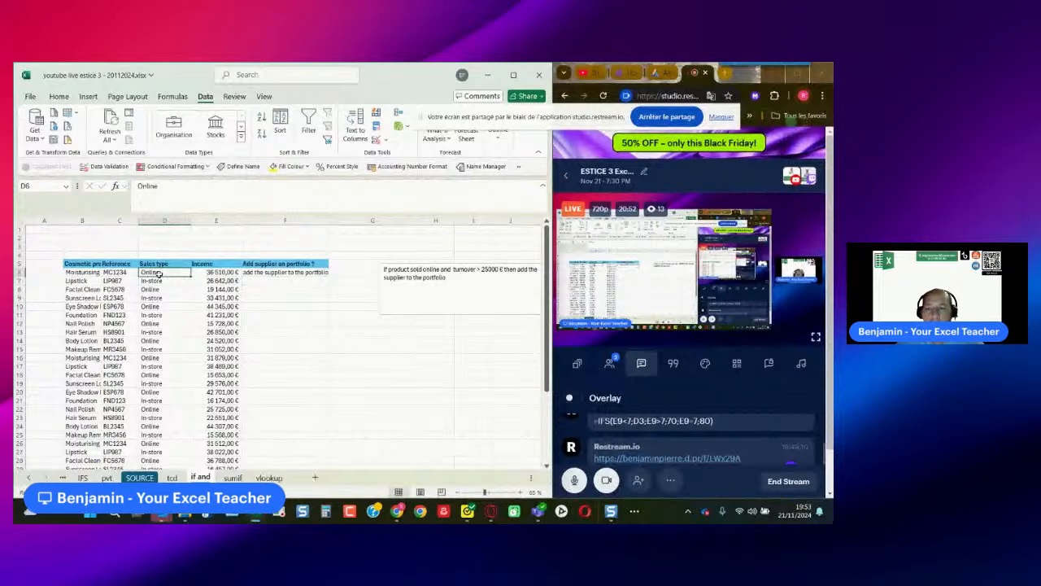
left_click(131, 188)
- Fill the F6 supplier formula down to the last product and review the results against sales type and income
left_click(263, 275)
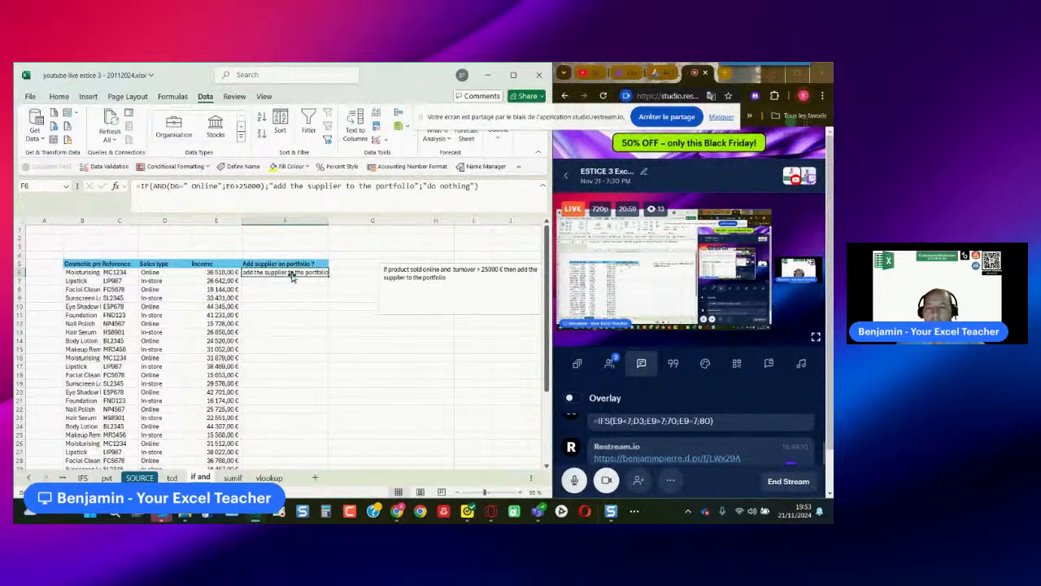
double_click(327, 278)
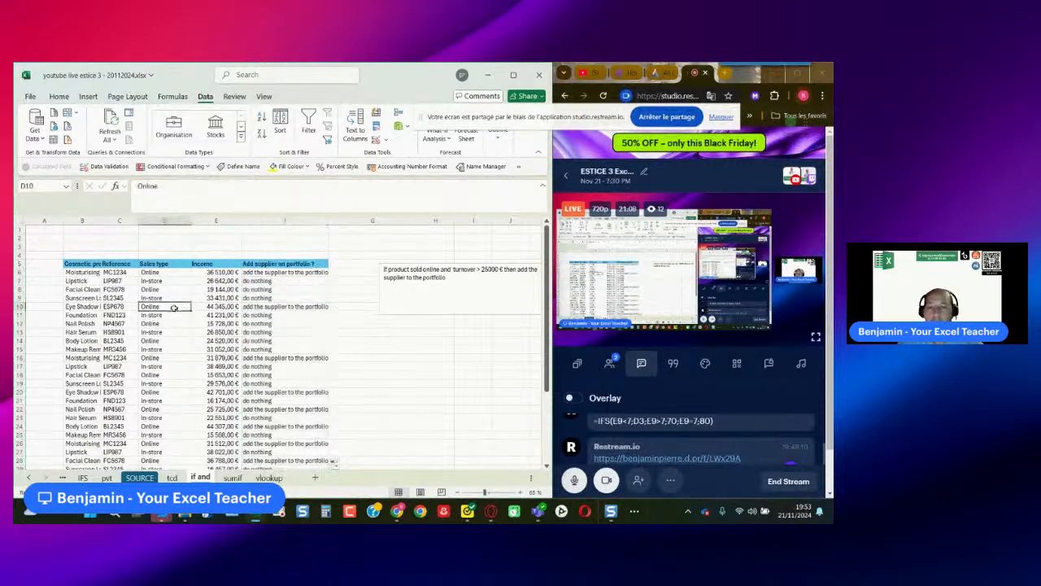
left_click(280, 307)
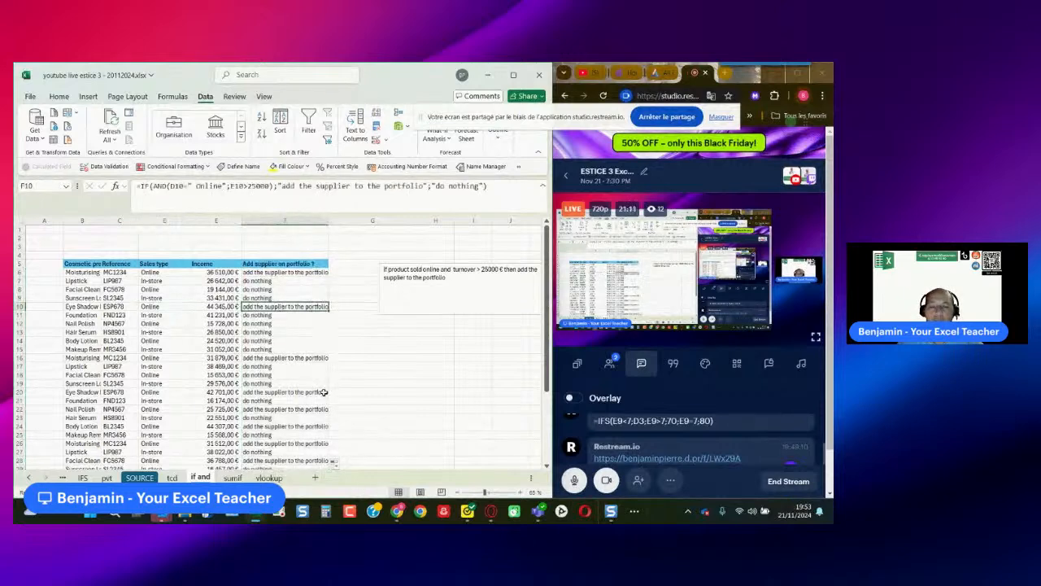
scroll(324, 392, "down", 6)
scroll(324, 392, "up", 5)
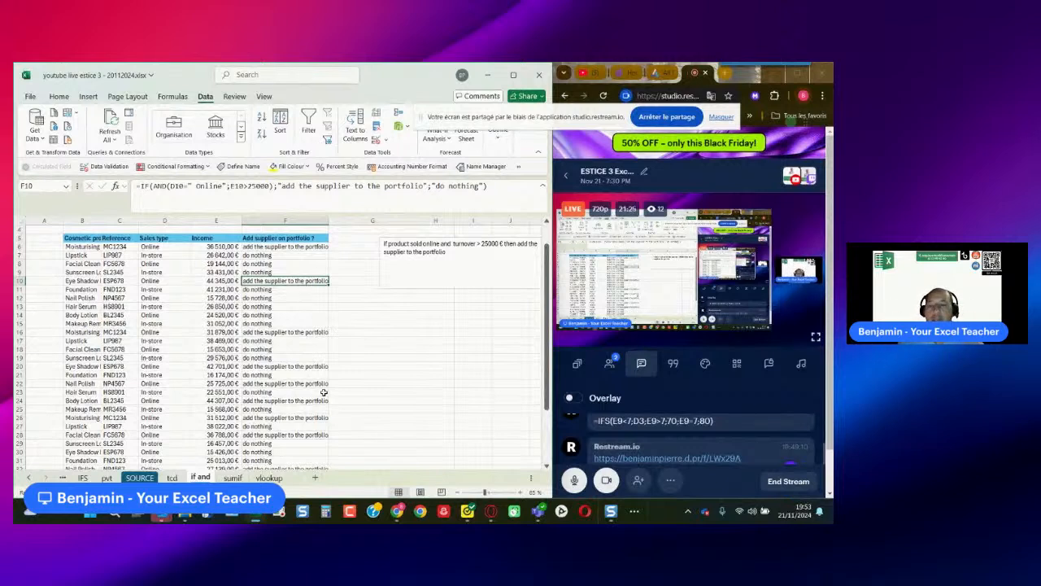
- Set up a Text That Contains highlight rule on F6:F39 for the text "add the supplier to the portfolio"
left_click(285, 246)
scroll(287, 366, "down", 2)
scroll(288, 366, "down", 3)
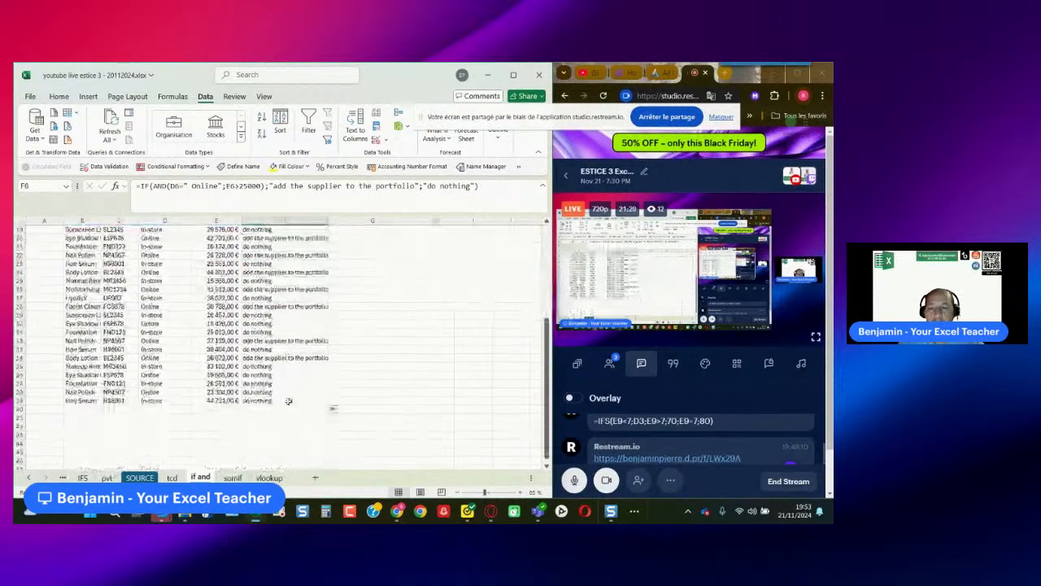
left_click(289, 400, "shift")
left_click(58, 96)
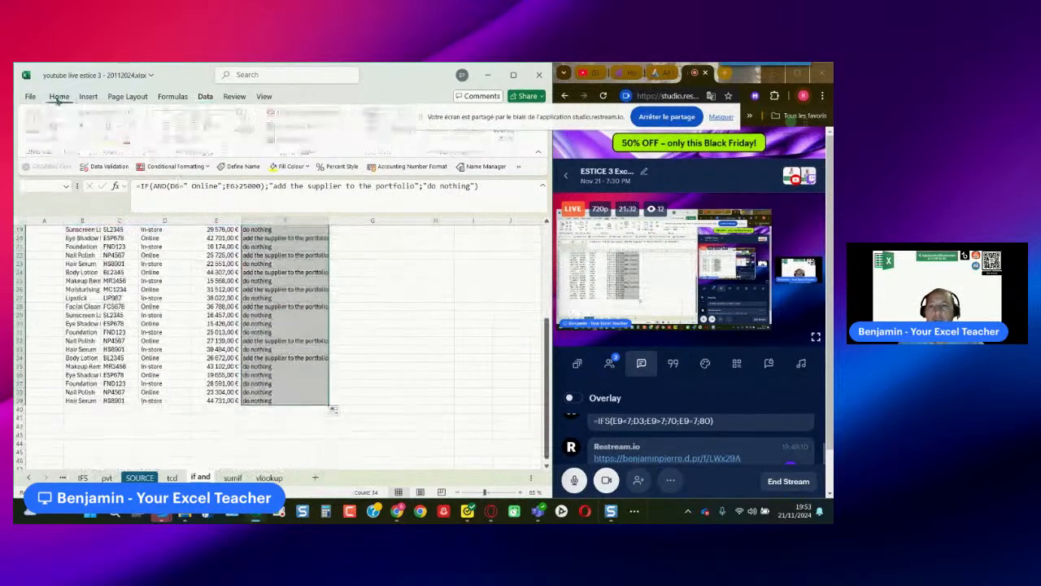
left_click(313, 113)
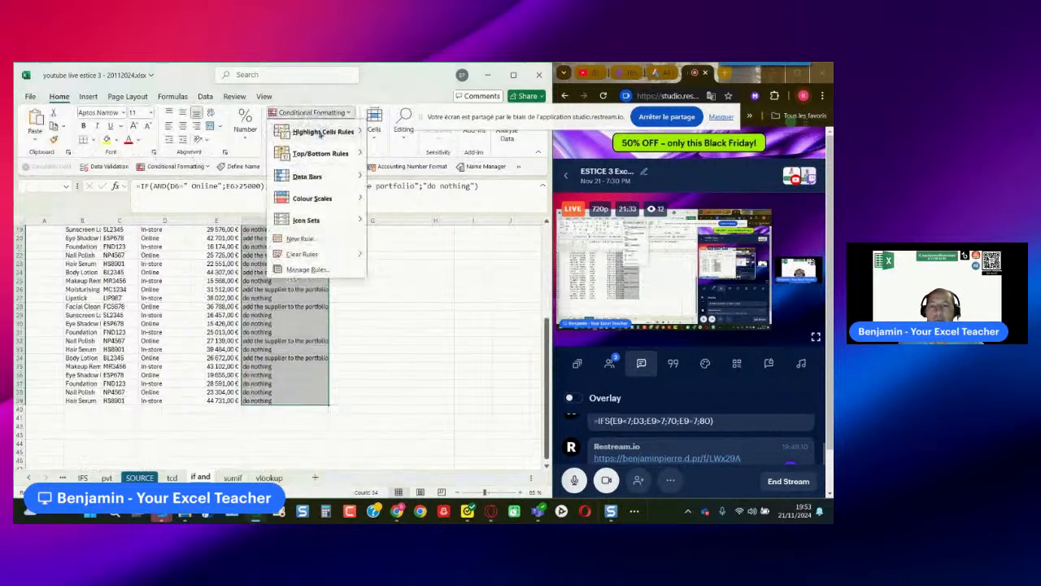
mouse_move(322, 132)
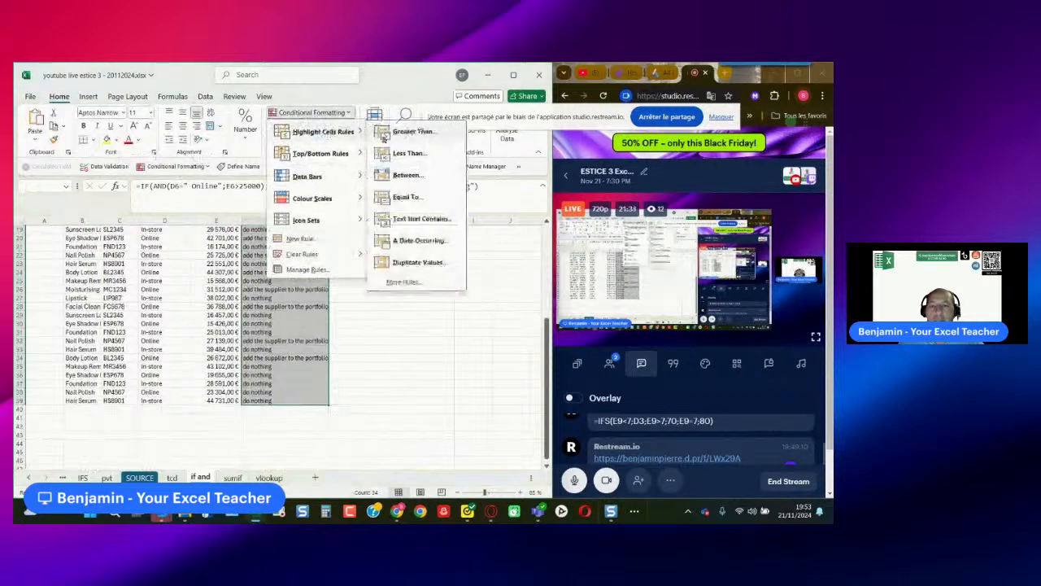
left_click(409, 217)
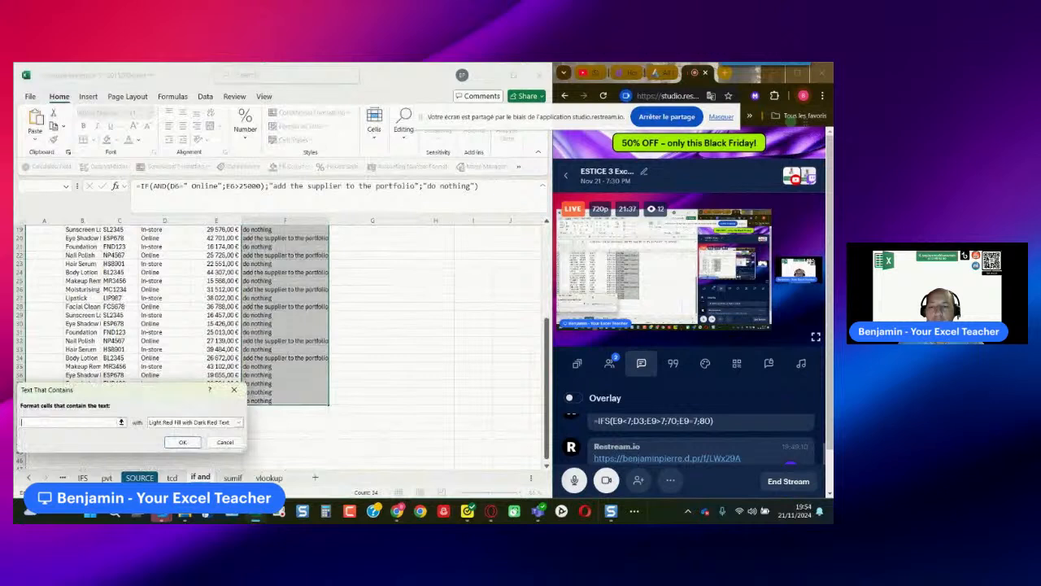
left_click_drag(153, 396, 307, 366)
type("ad")
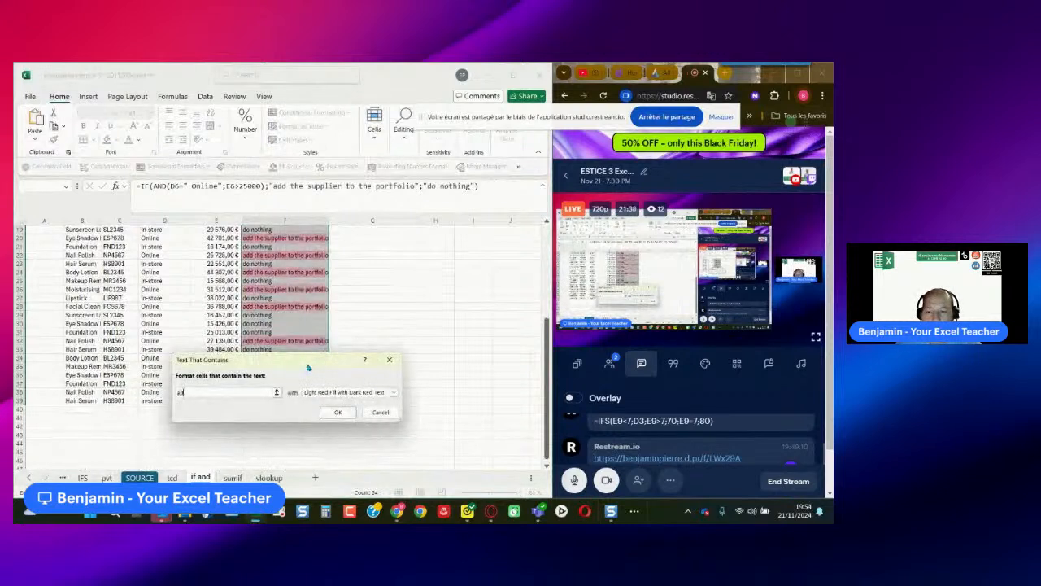
type("d the supplier to the")
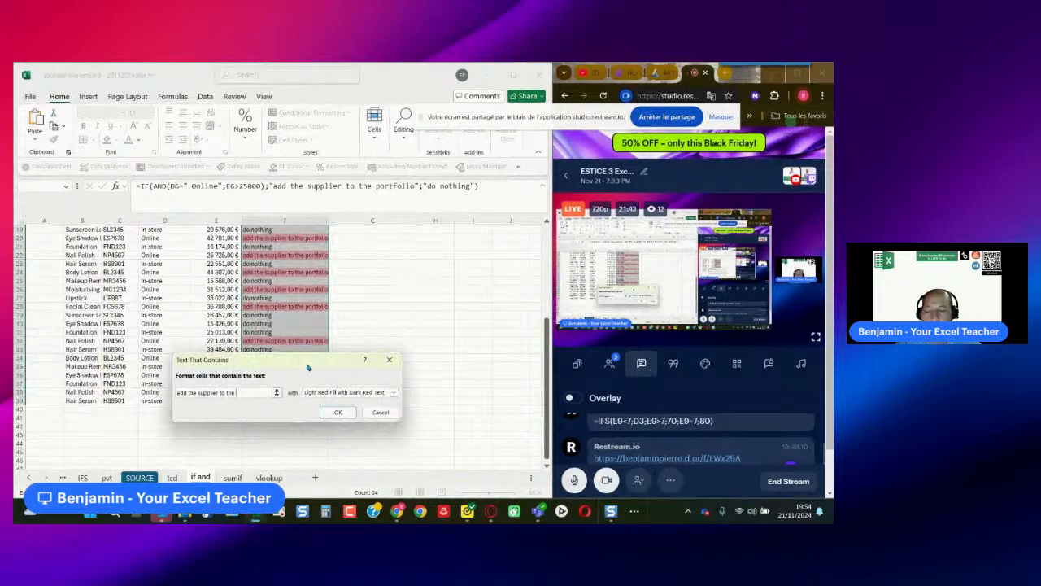
type(" portfolio")
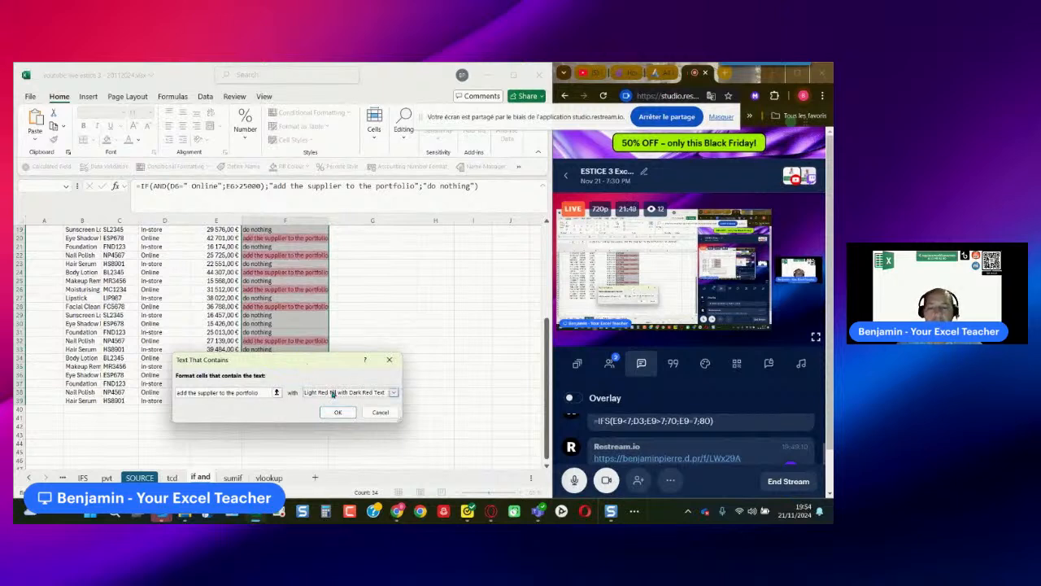
- Give the rule Green Fill with Dark Green Text, apply it and review the highlighted column
left_click(332, 392)
left_click(328, 417)
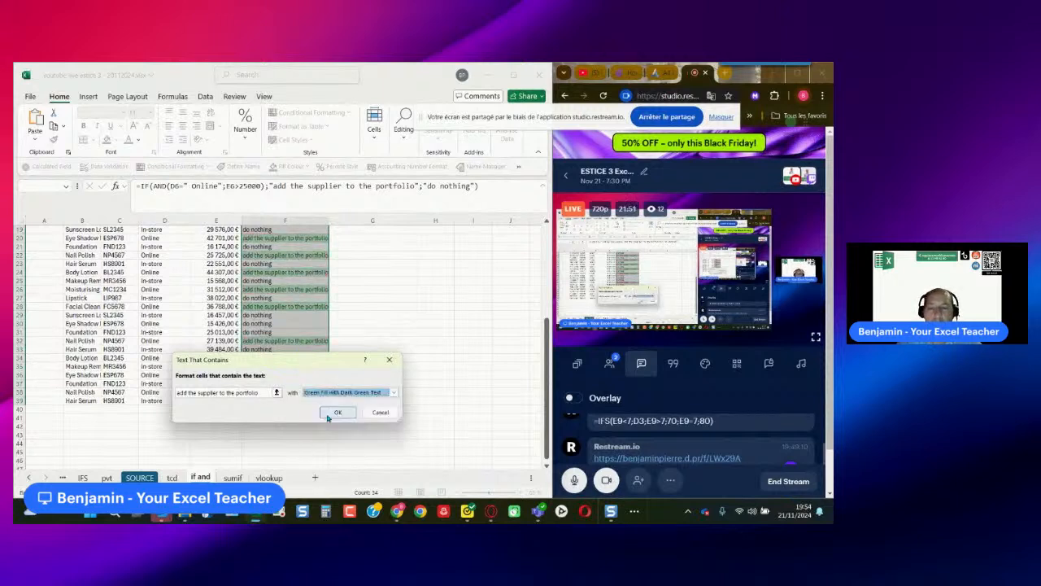
left_click(330, 413)
scroll(356, 402, "up", 5)
scroll(356, 403, "down", 4)
scroll(355, 402, "up", 4)
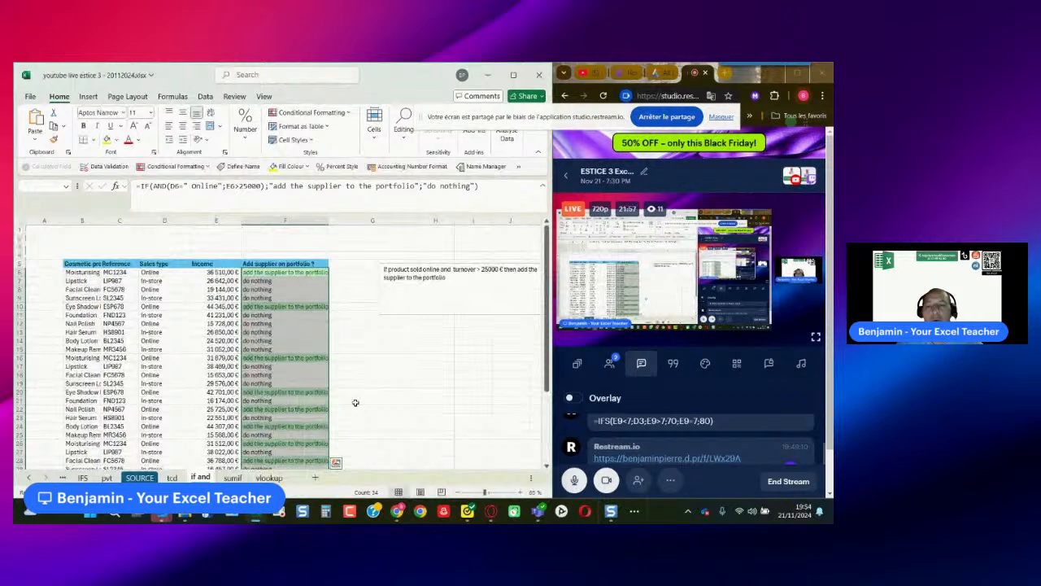
- Copy the full text of the F6 supplier formula without changing the cell
left_click_drag(480, 186, 136, 181)
key("ctrl+c")
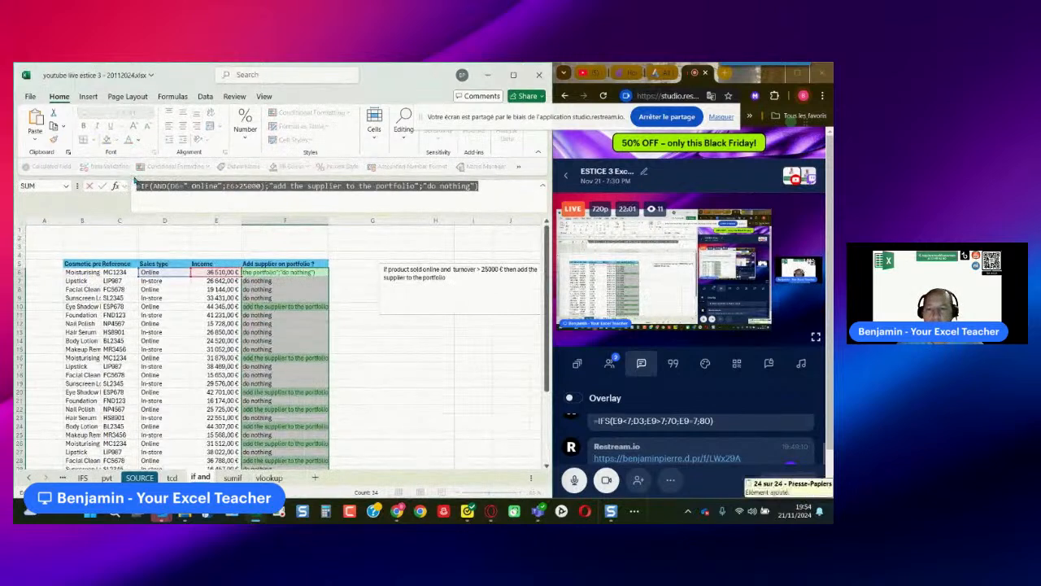
key("Escape")
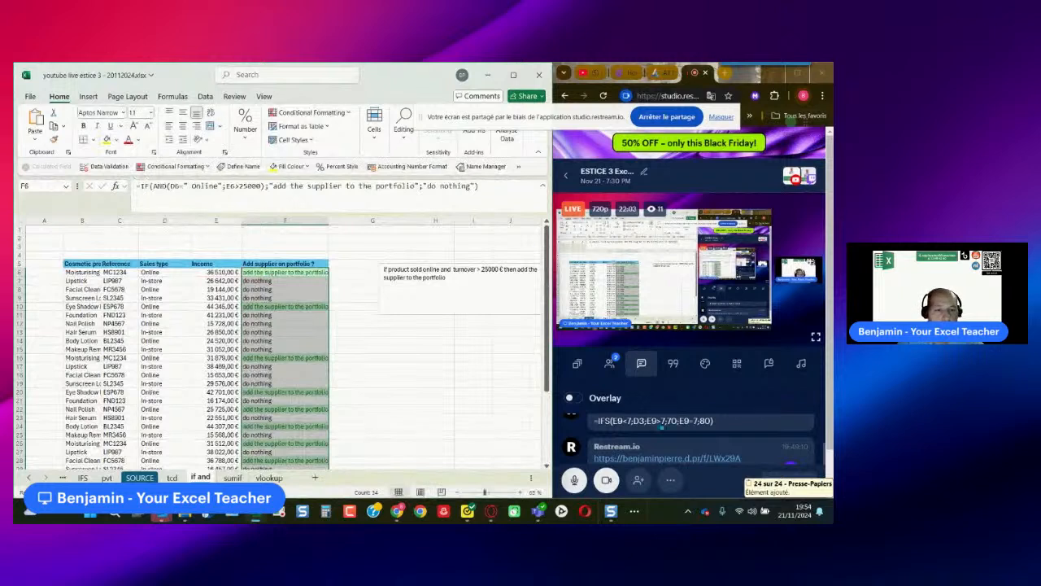
- Post "if(and :" followed by the copied supplier formula in the Restream live chat, minimizing the Zight update prompt
scroll(631, 415, "down", 2)
left_click(631, 447)
type("if(and")
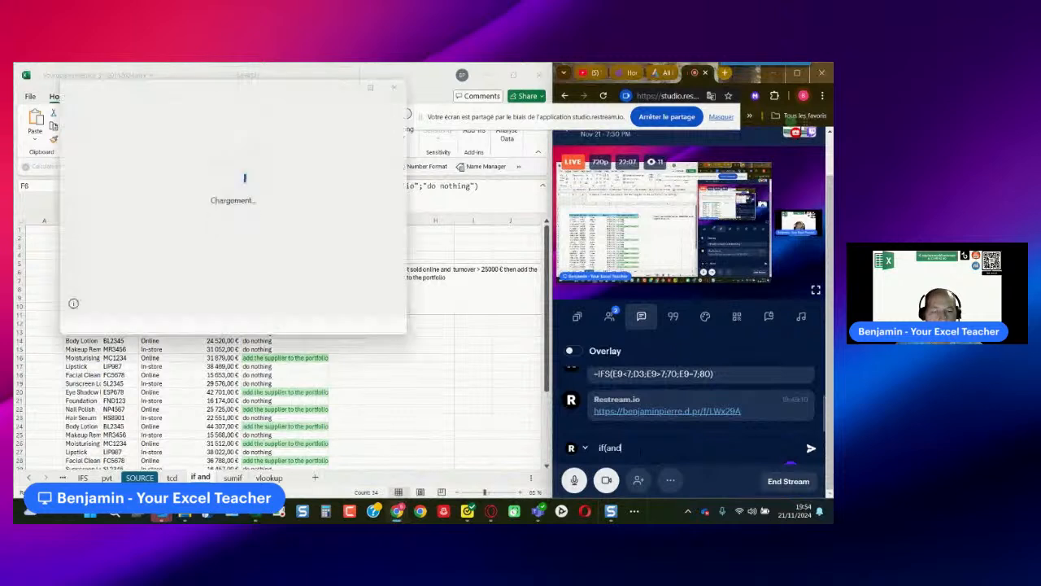
type(" :")
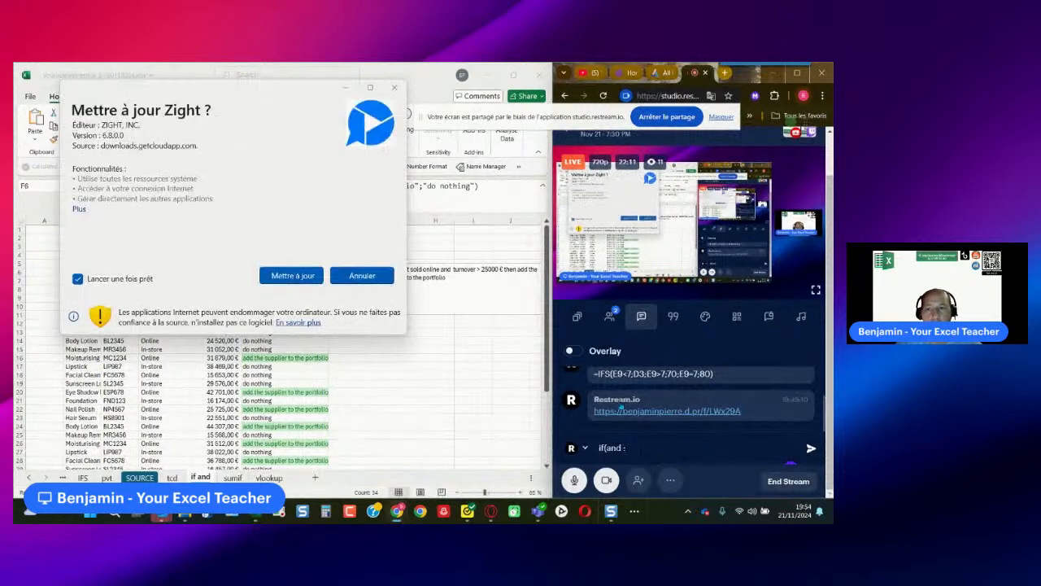
left_click(347, 88)
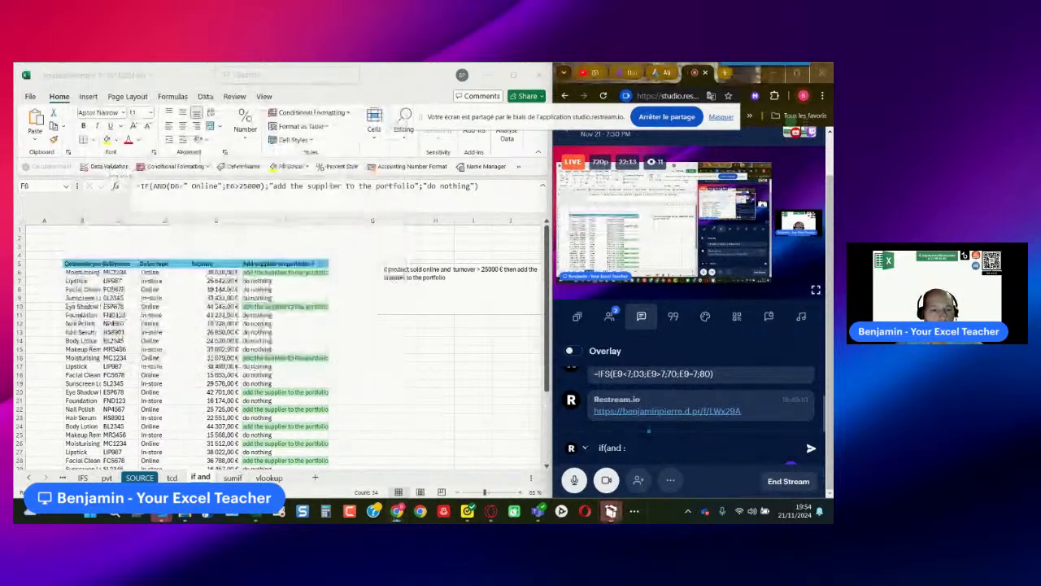
key("ctrl+v")
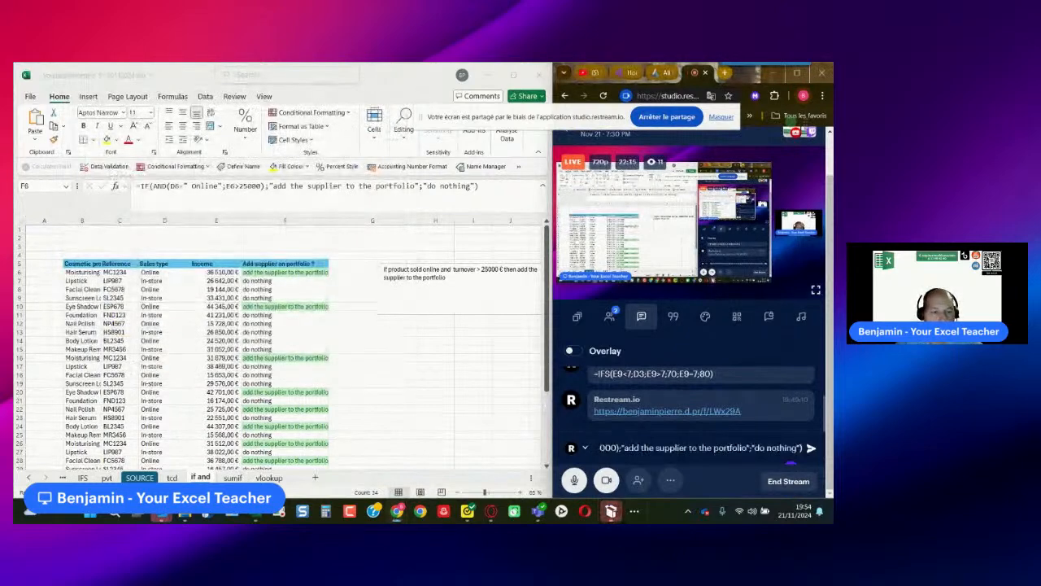
key("Return")
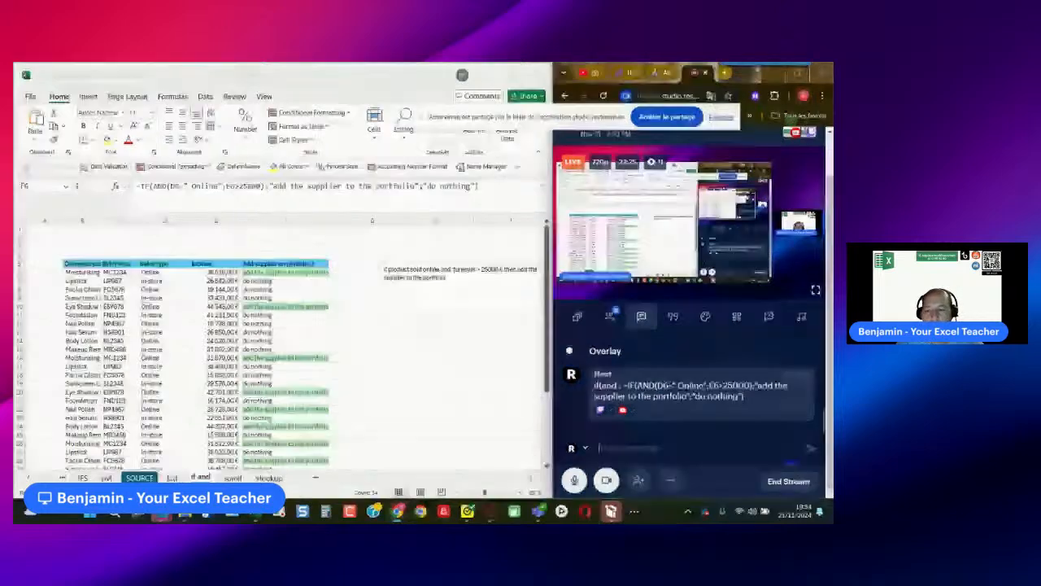
- Open the vlookup sheet
left_click(269, 477)
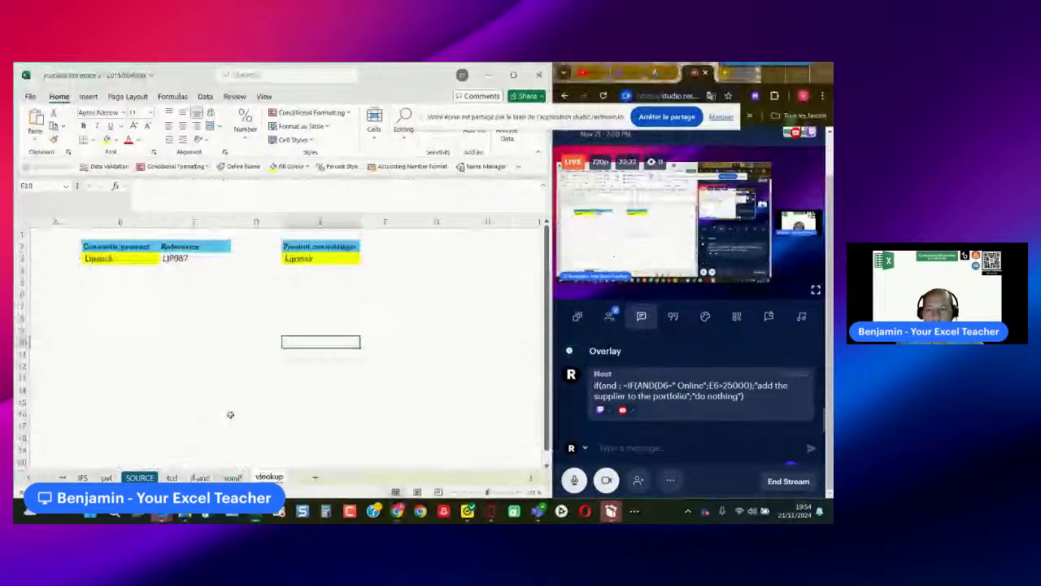
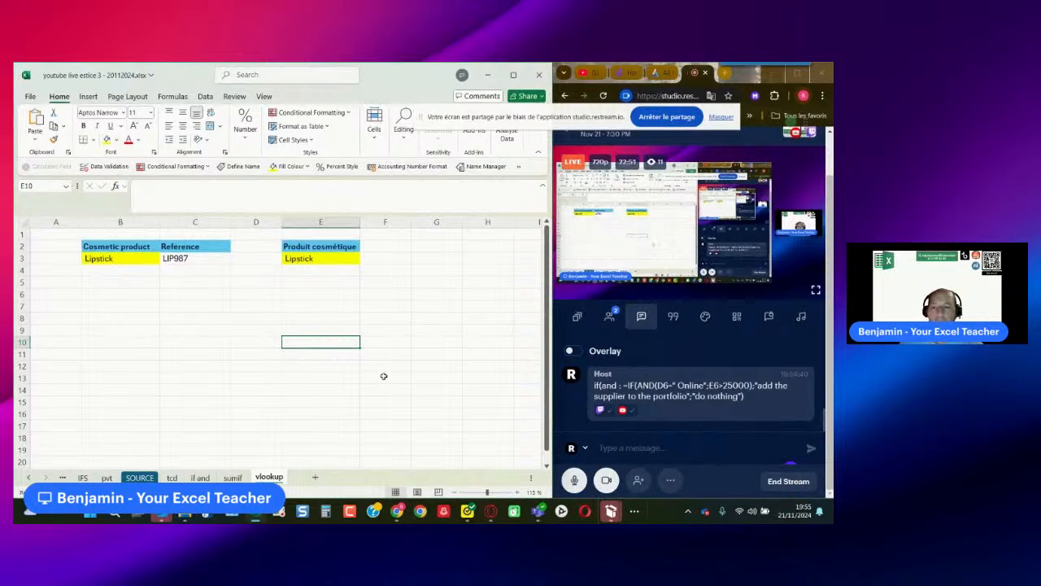
- Examine the Cosmetic product and Reference lookup table, the adjacent Produit cosmétique cells and the formula in C3
left_click_drag(109, 247, 184, 259)
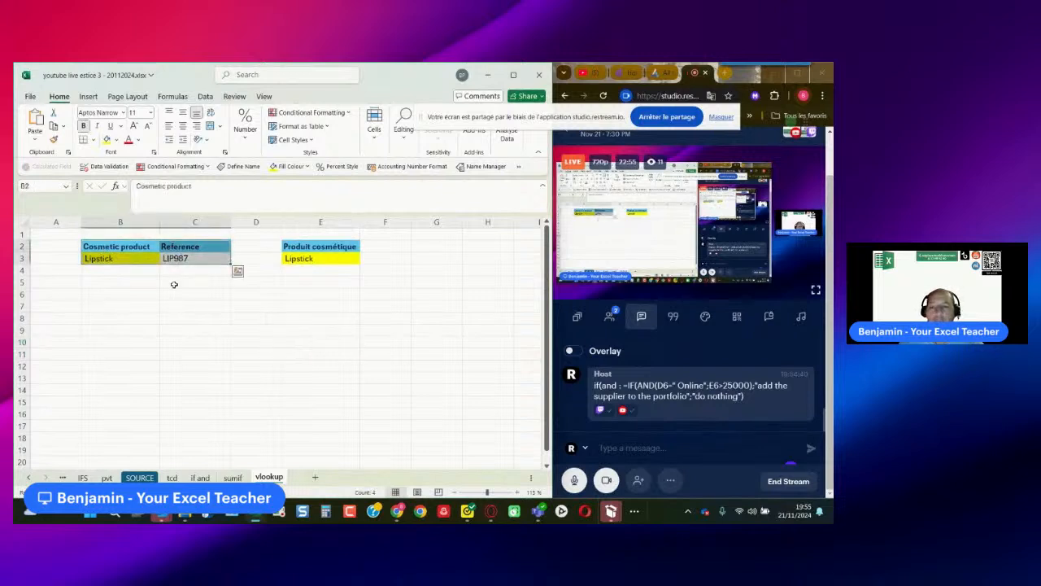
left_click(305, 246)
left_click_drag(358, 246, 378, 259)
left_click(64, 234)
left_click(138, 232)
left_click(189, 232)
left_click(248, 234)
left_click(302, 232)
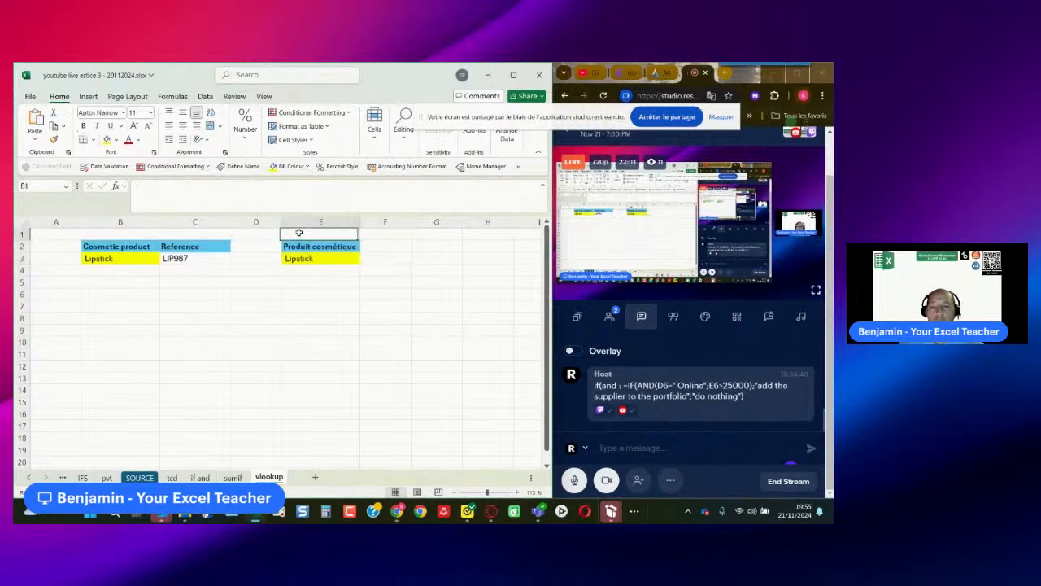
left_click(379, 234)
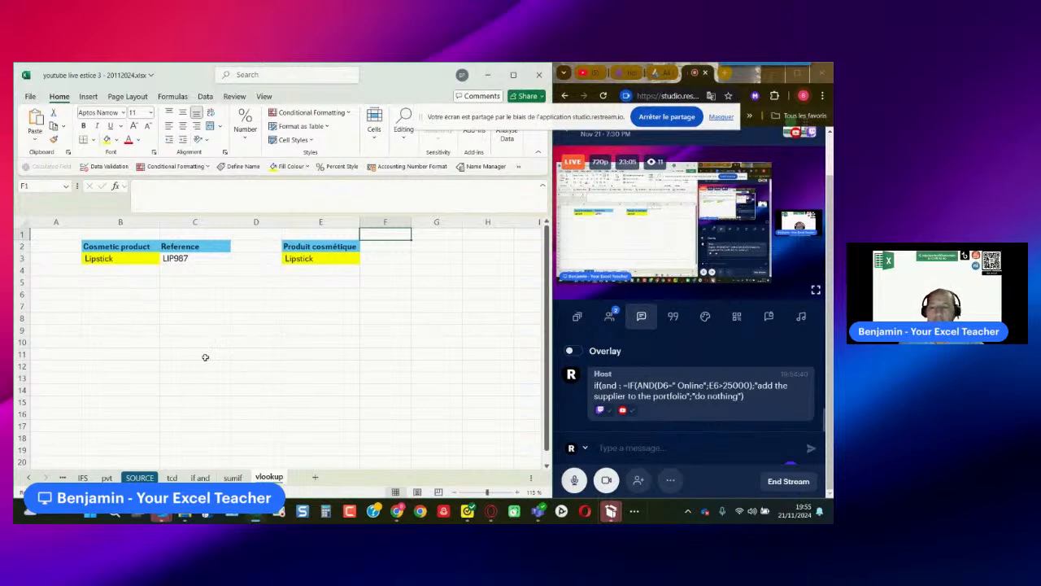
left_click(191, 258)
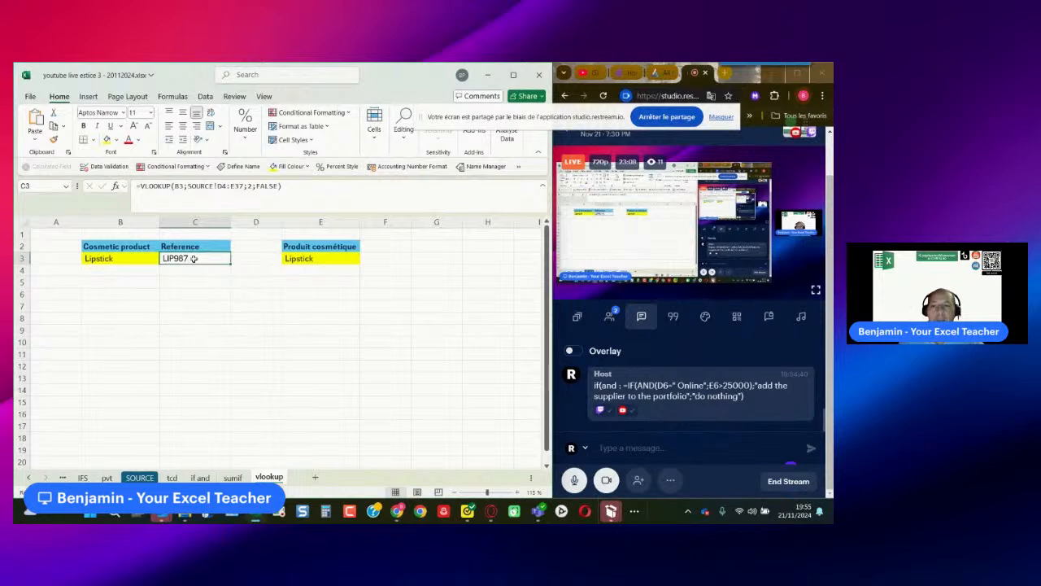
- Choose Sunscreen Lotion from the cosmetic product drop-down list in cell B3
left_click(114, 259)
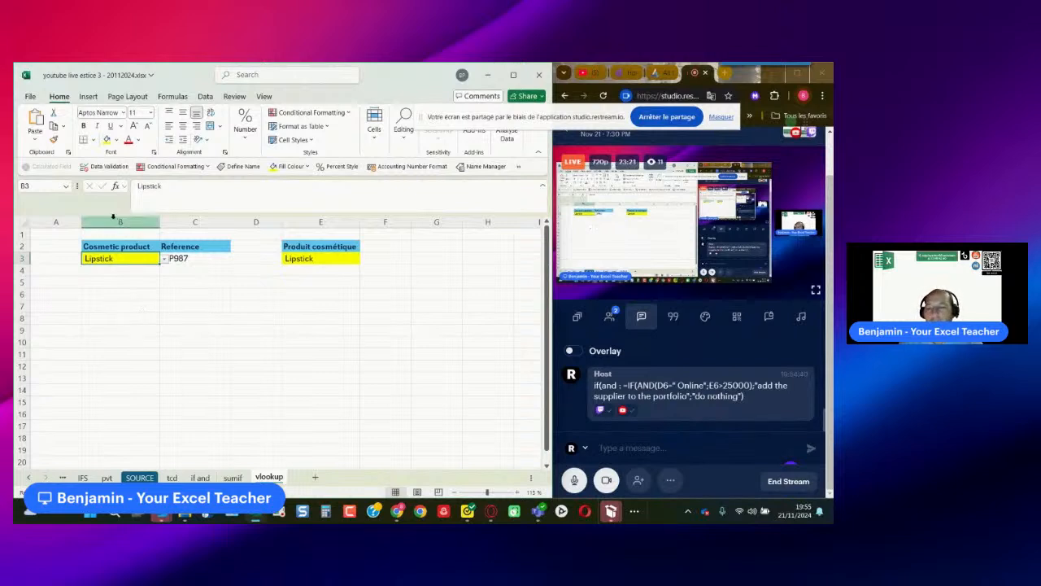
left_click(165, 258)
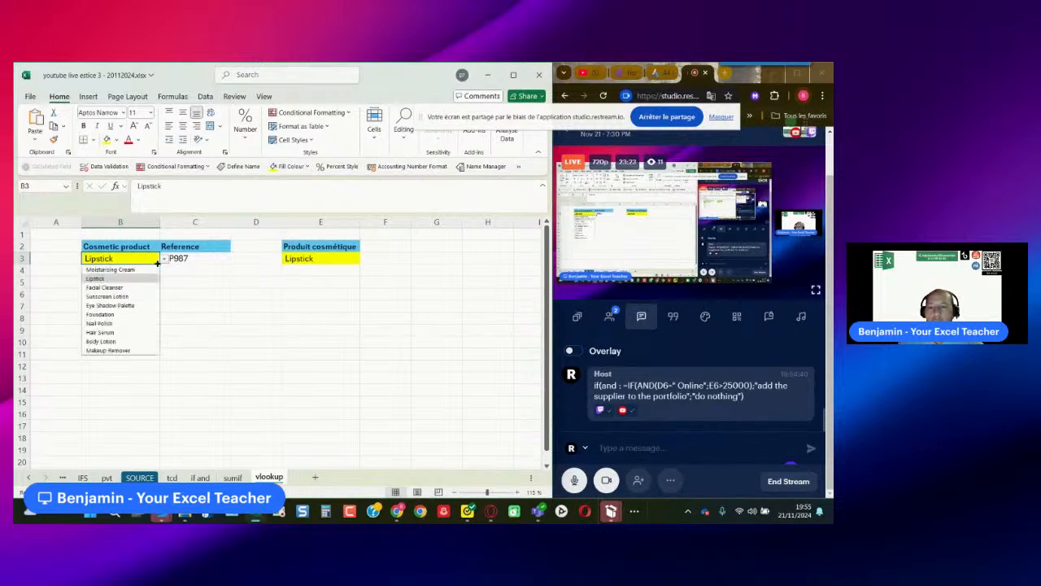
left_click(138, 296)
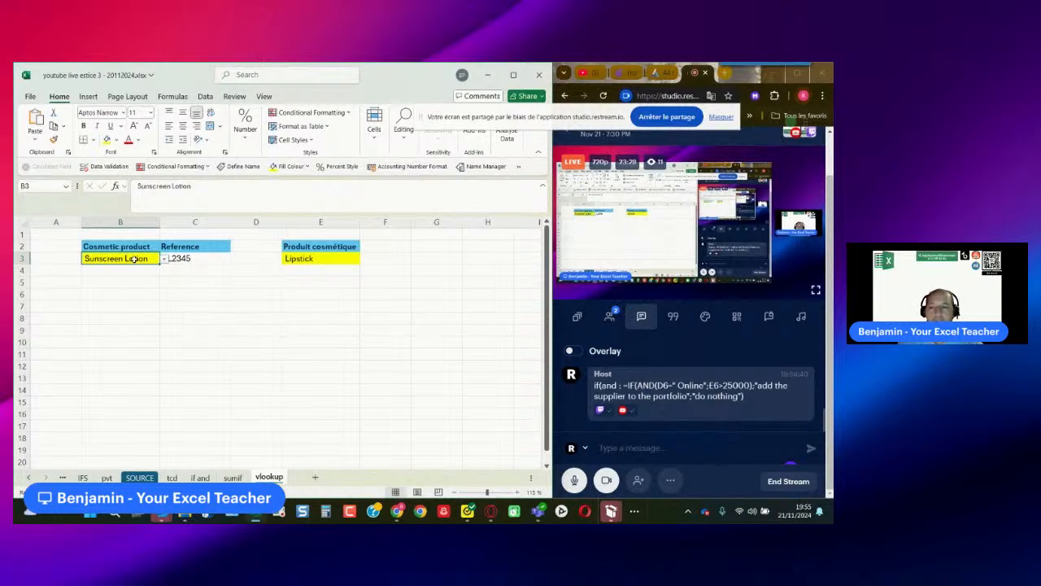
- Open the data validation settings of cell B3 and clear the existing list source
left_click(205, 96)
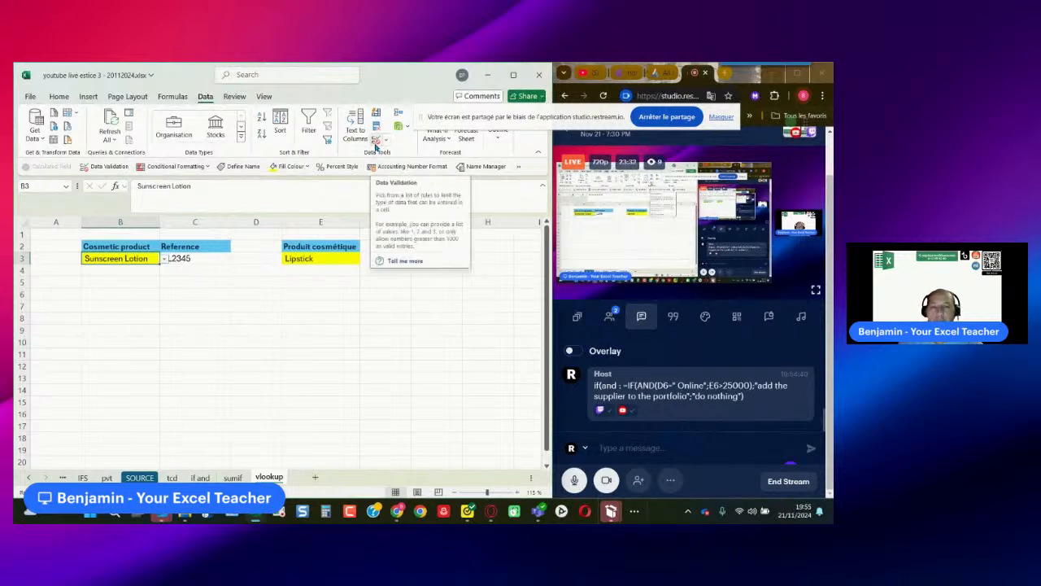
left_click(376, 145)
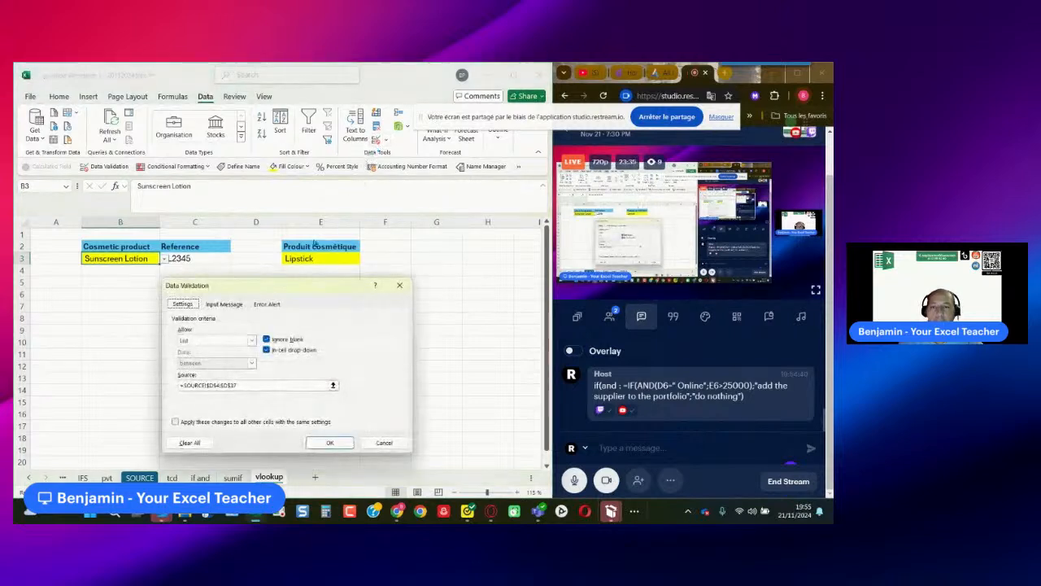
left_click_drag(285, 286, 369, 238)
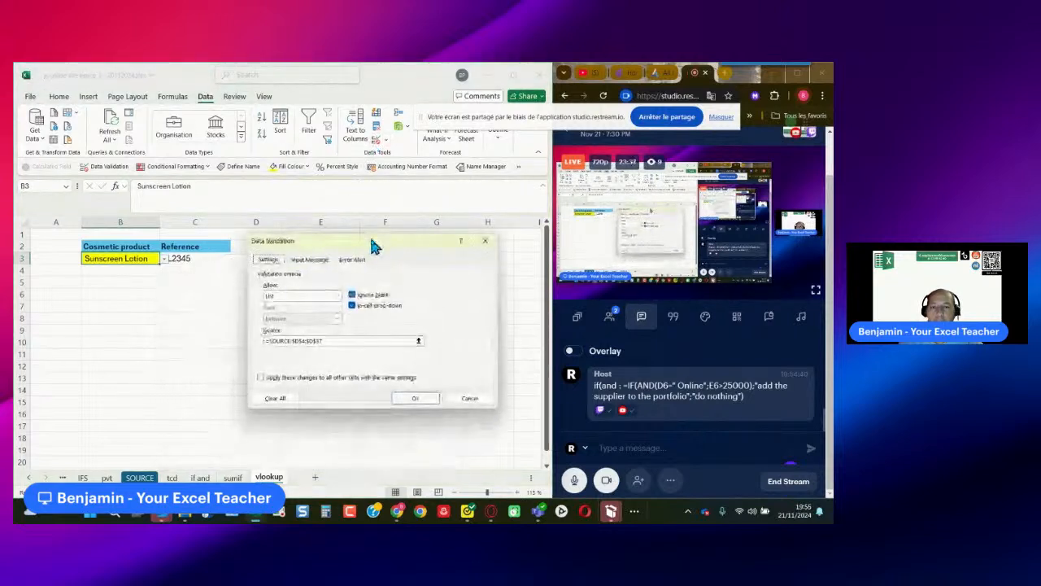
left_click(332, 340)
left_click_drag(331, 339, 259, 340)
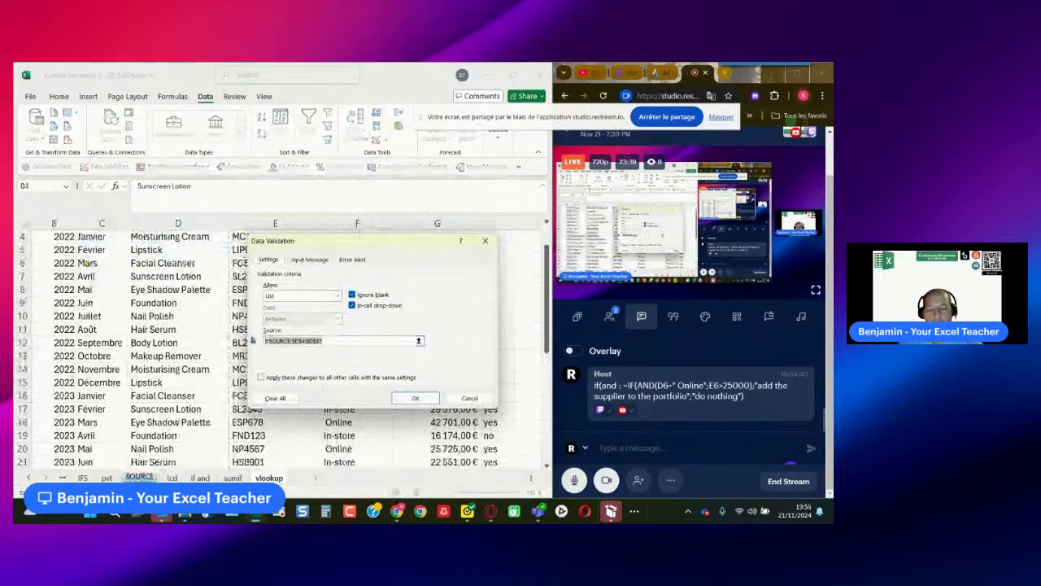
key("BackSpace")
- Set B3's validation list source to =SOURCE!$D$4:$D$37, apply it and check the product drop-down list
left_click_drag(312, 242, 334, 137)
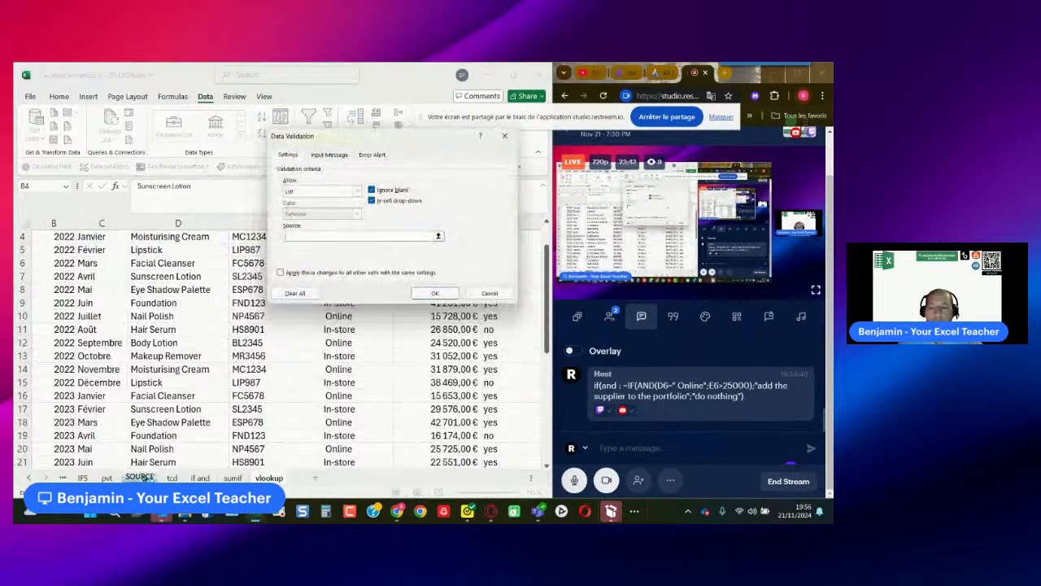
left_click(143, 477)
left_click_drag(347, 141, 559, 154)
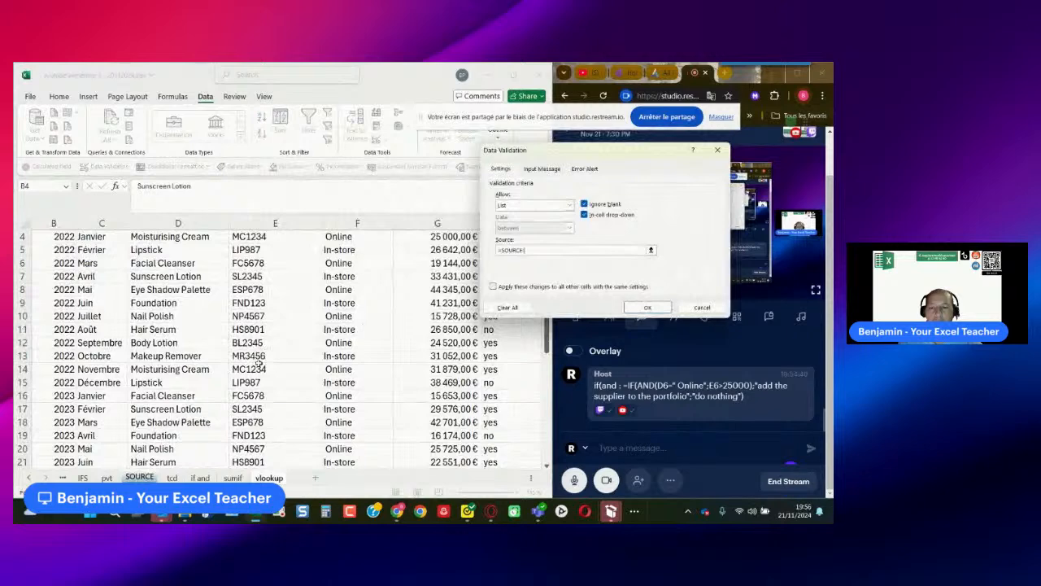
scroll(259, 364, "up", 1)
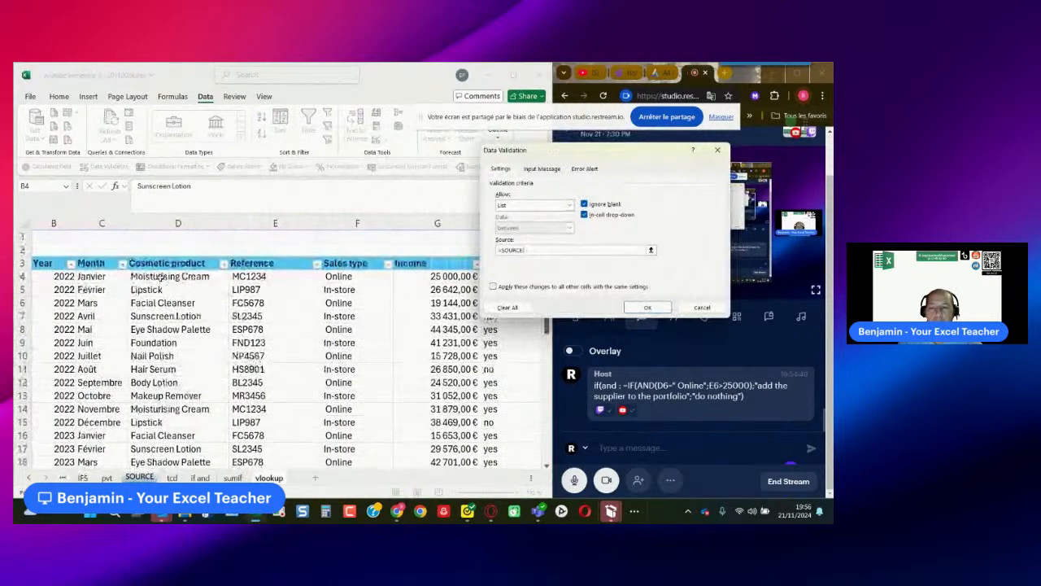
left_click_drag(161, 278, 173, 437)
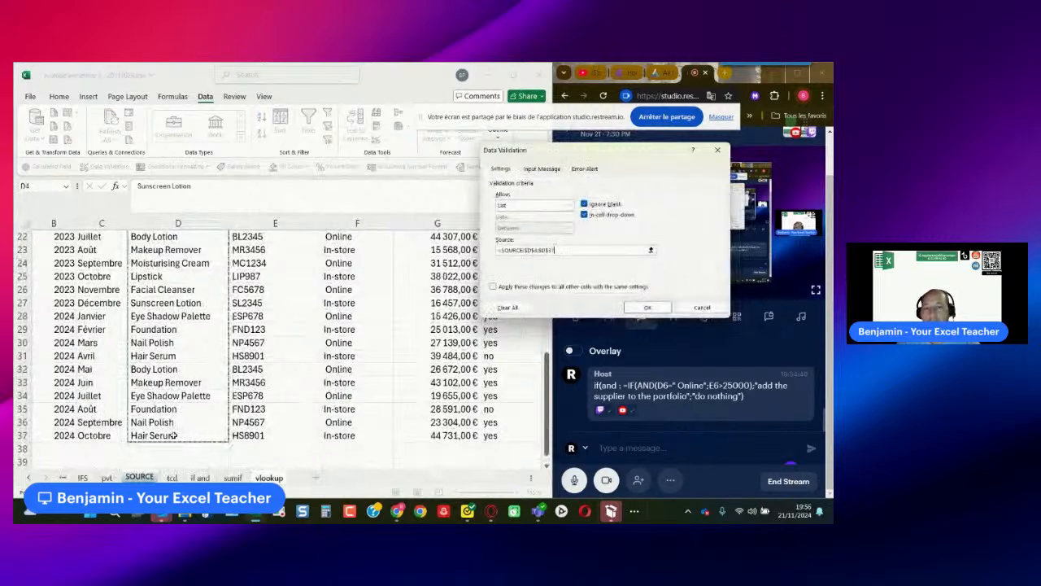
left_click(647, 307)
left_click(164, 258)
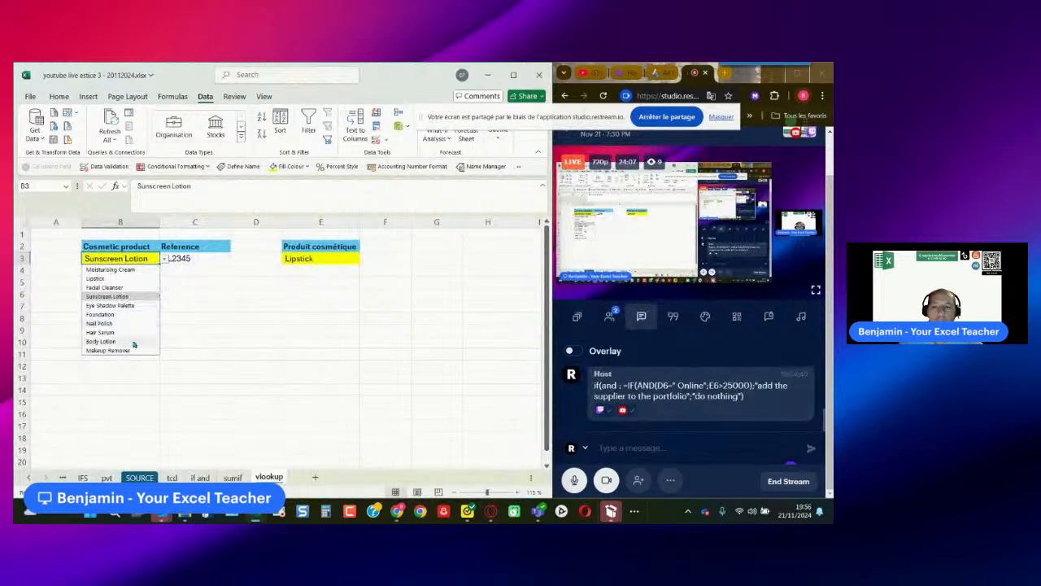
- Delete the existing VLOOKUP formula from the Reference cell C3
left_click(194, 257)
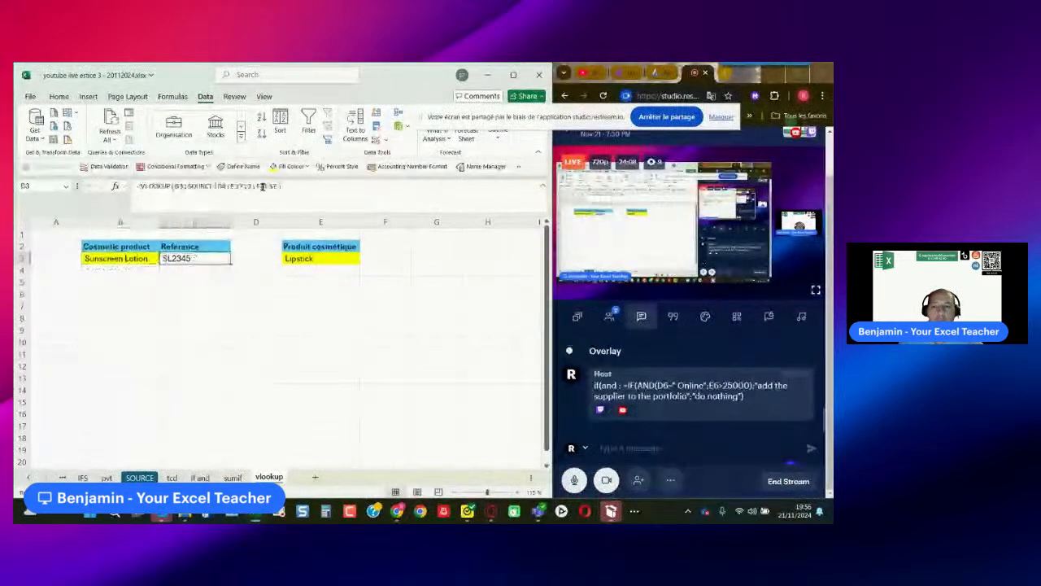
left_click(286, 185)
left_click_drag(286, 186, 148, 184)
key("BackSpace")
key("BackSpace")
key("BackSpace")
key("Return")
left_click(174, 288)
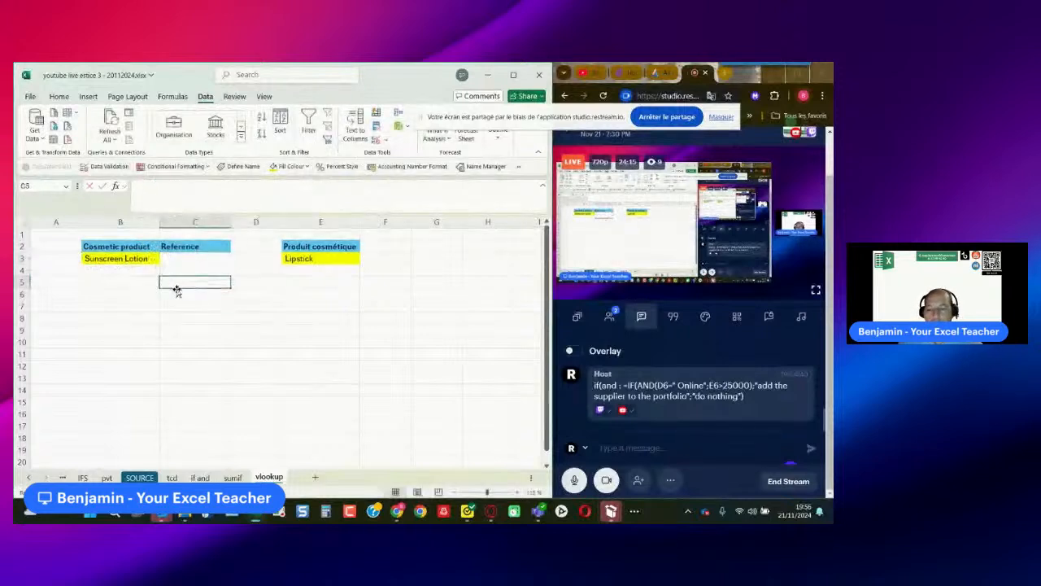
- Start a VLOOKUP formula in C3 with the selected product in B3 as the lookup value
scroll(187, 288, "up", 2)
scroll(186, 288, "up", 3)
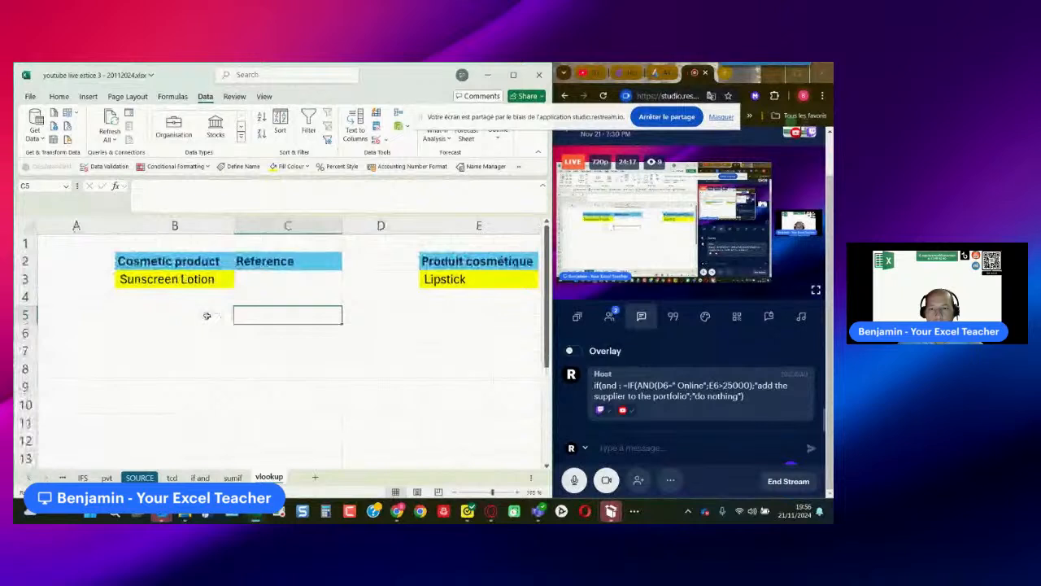
left_click(260, 279)
left_click(203, 195)
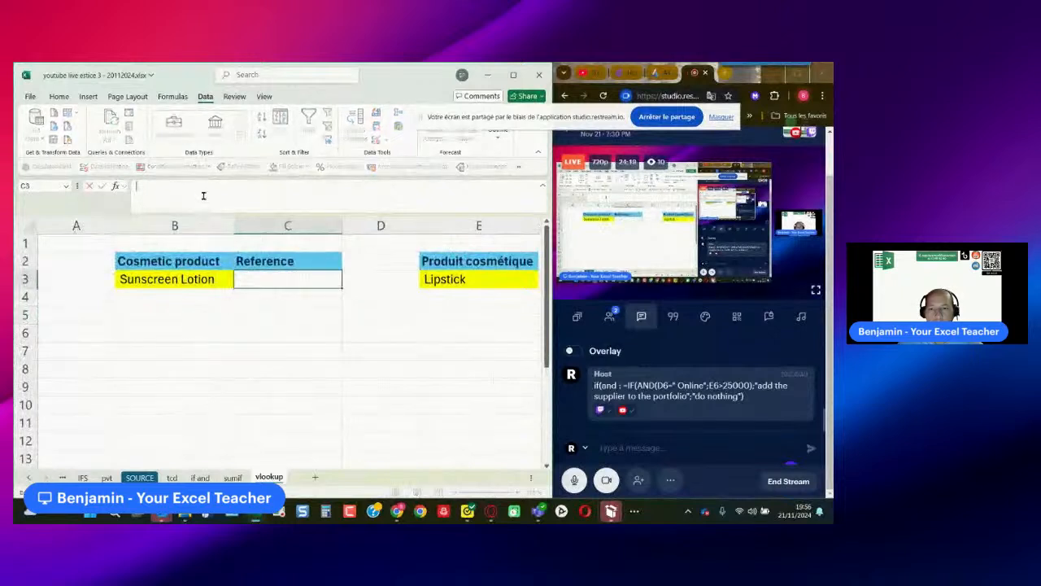
type("=v")
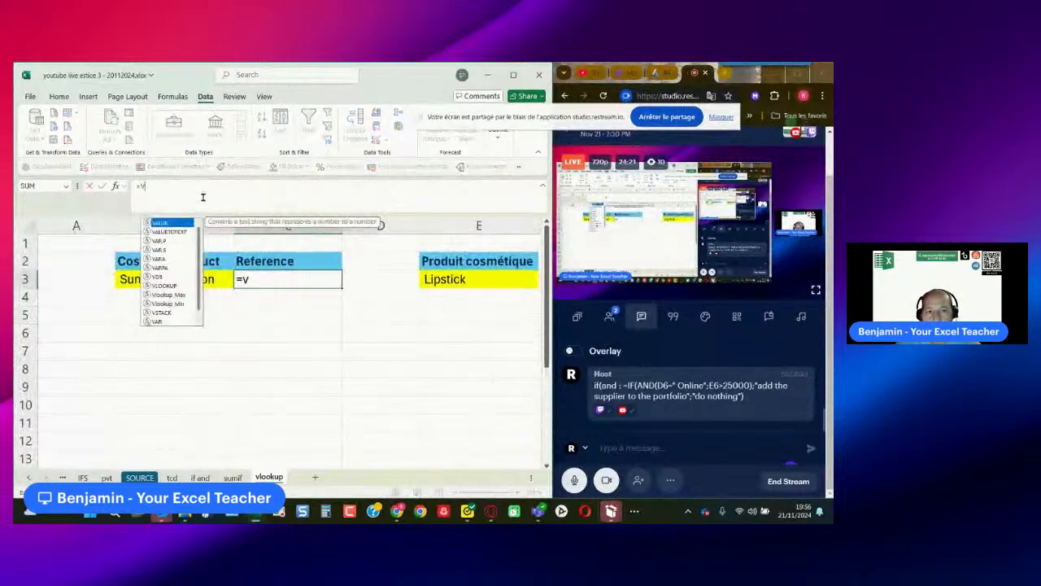
type("lookup(")
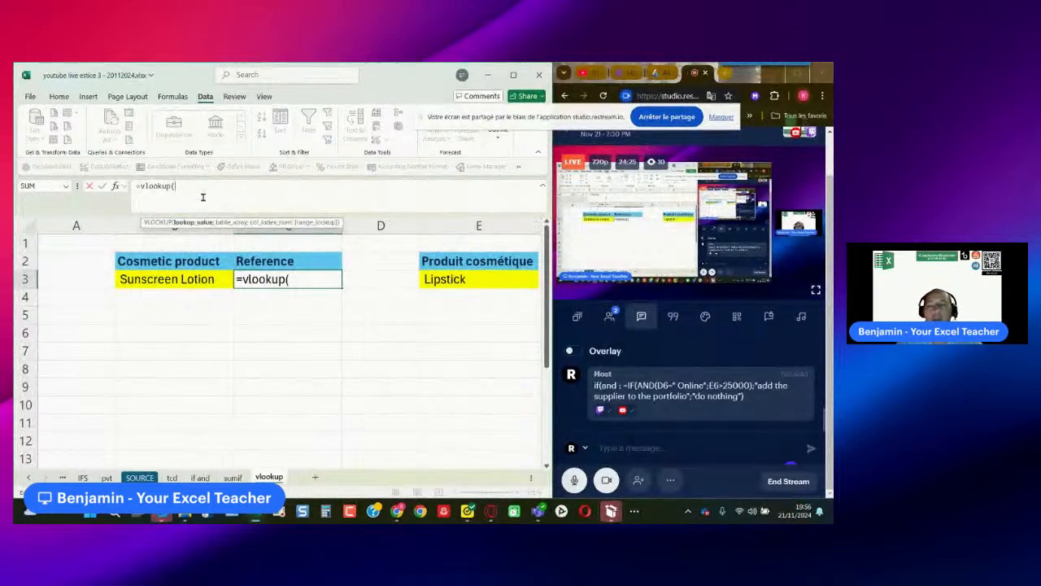
left_click(183, 281)
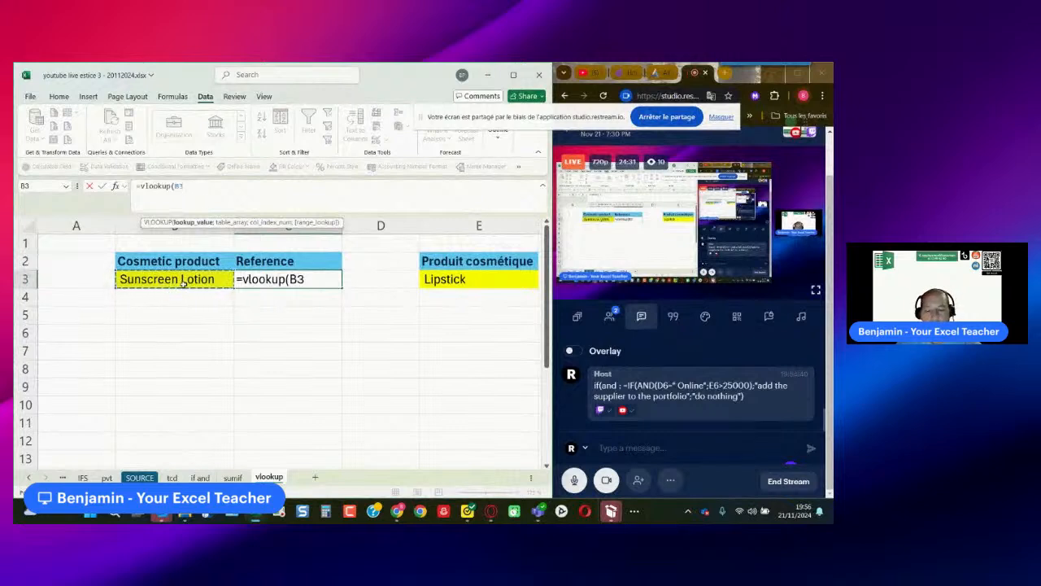
type(";")
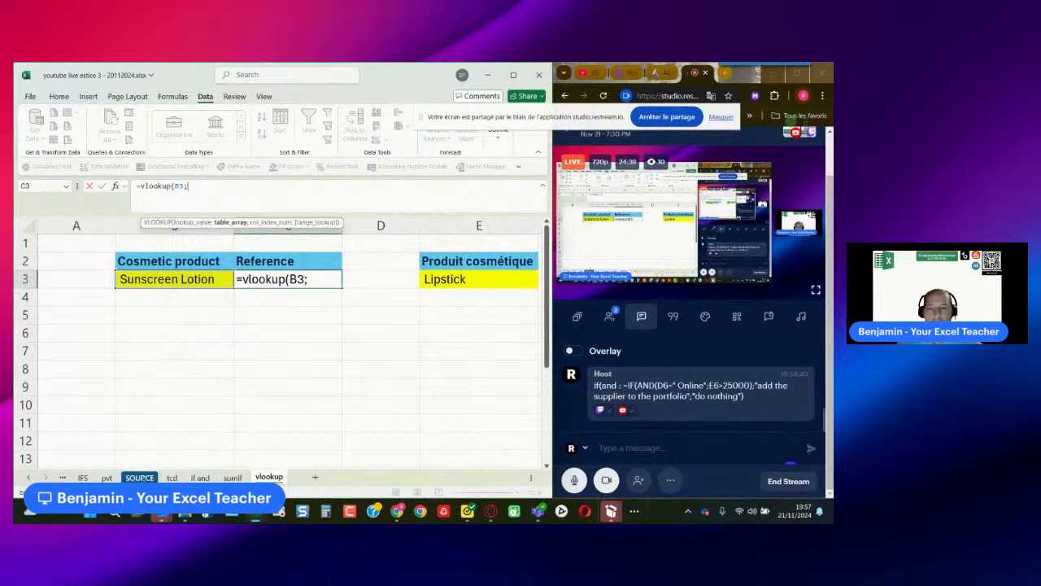
- Set the VLOOKUP table array to D3:G37 on the SOURCE sheet, starting from the Cosmetic product column
left_click(139, 477)
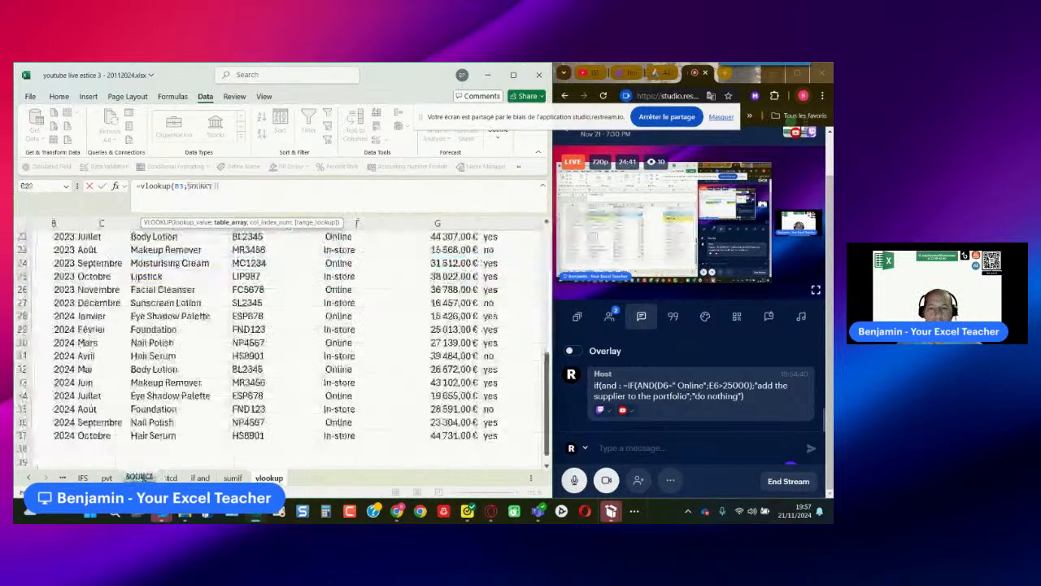
scroll(162, 377, "up", 6)
scroll(162, 376, "up", 2)
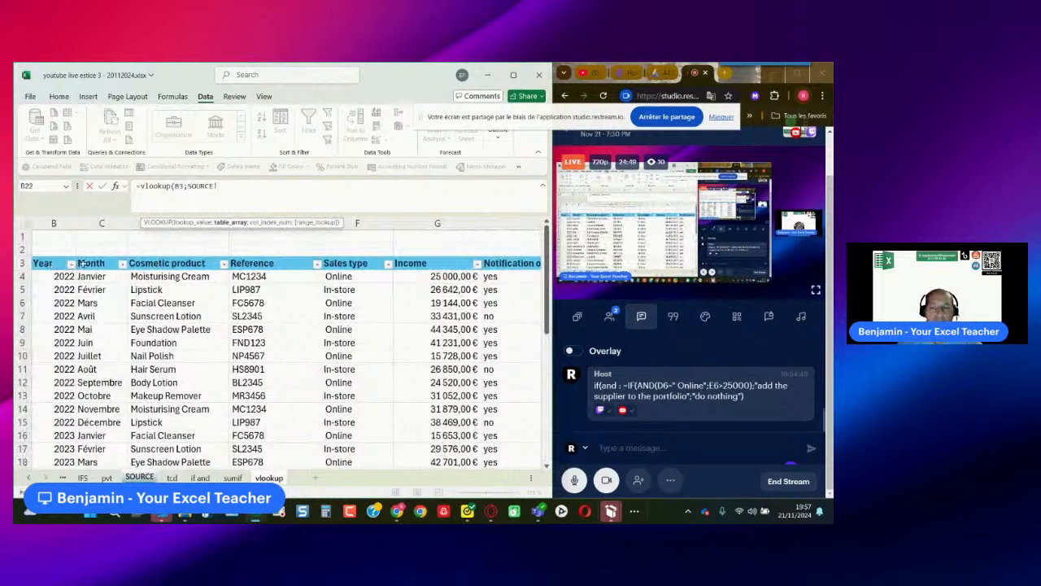
left_click(161, 264)
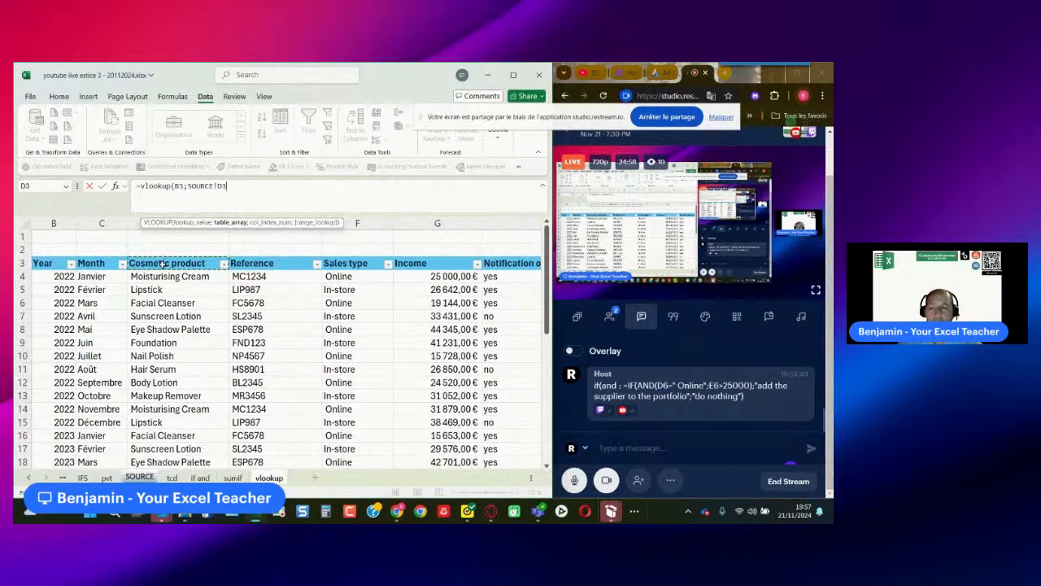
left_click_drag(163, 264, 457, 449)
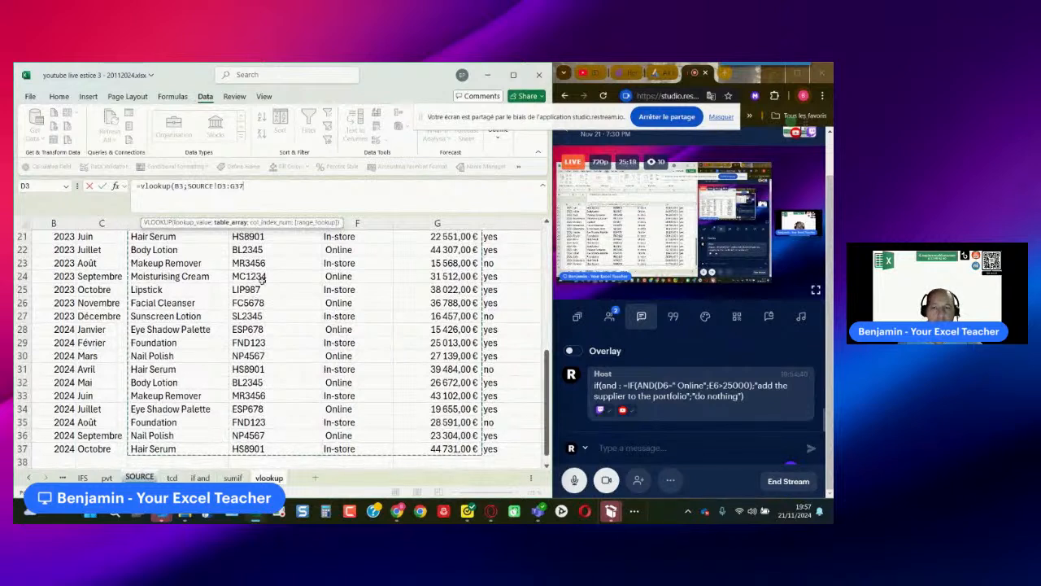
- Complete the VLOOKUP formula with column index 2 and FALSE for an exact match, and enter it in C3
type(";")
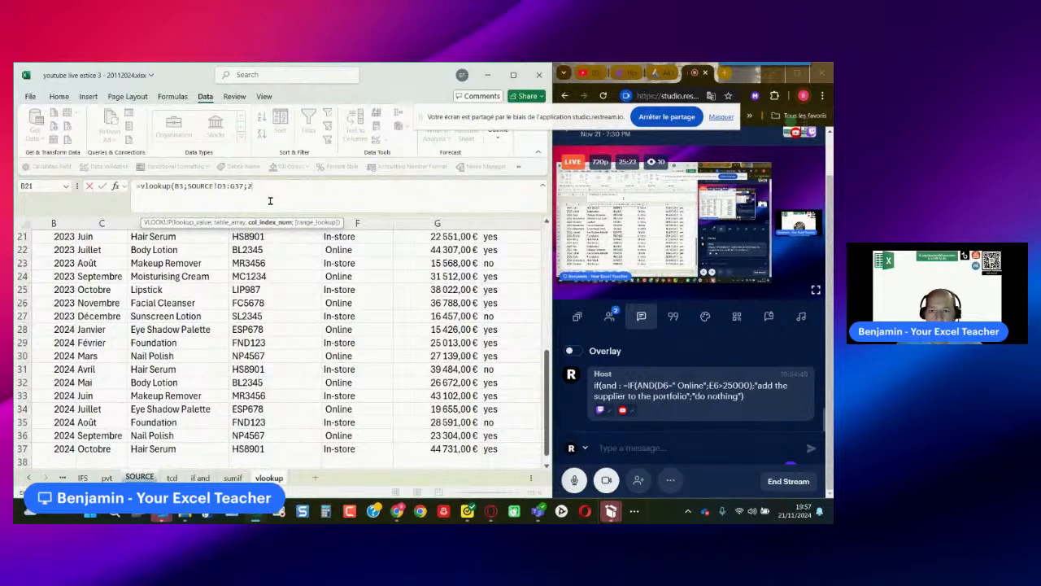
type("2")
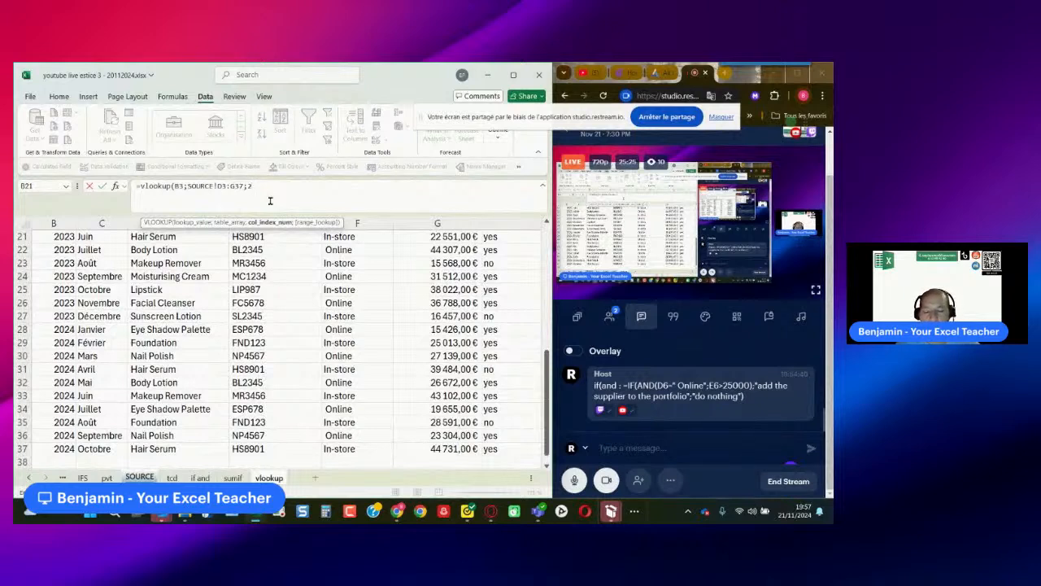
type(";false")
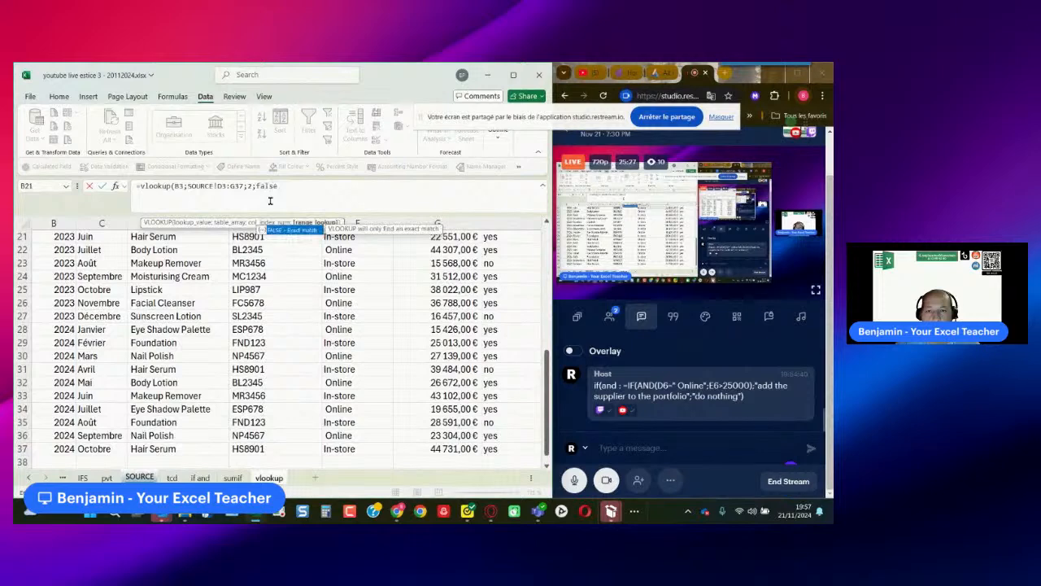
type(")")
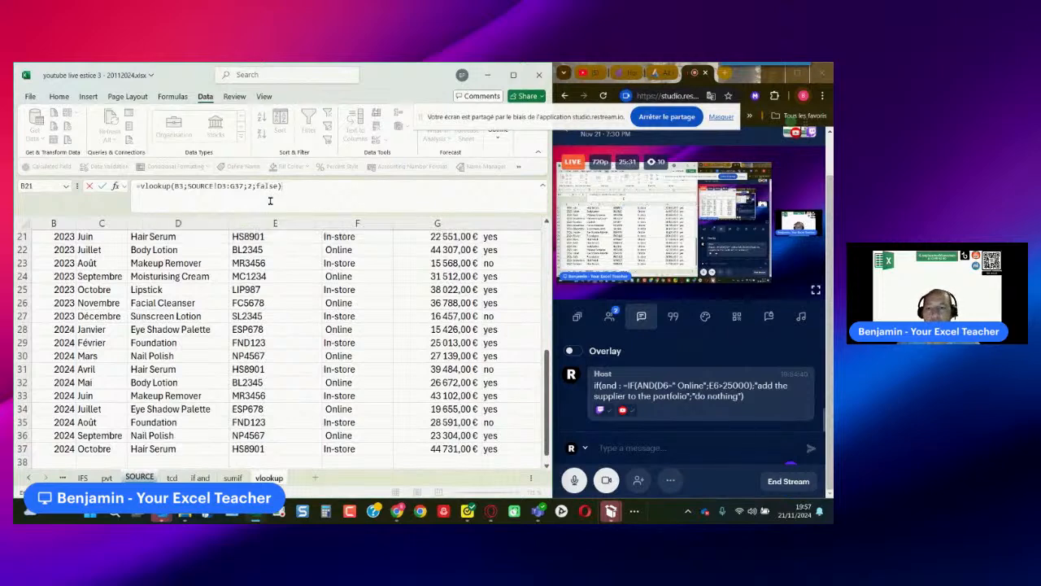
key("Return")
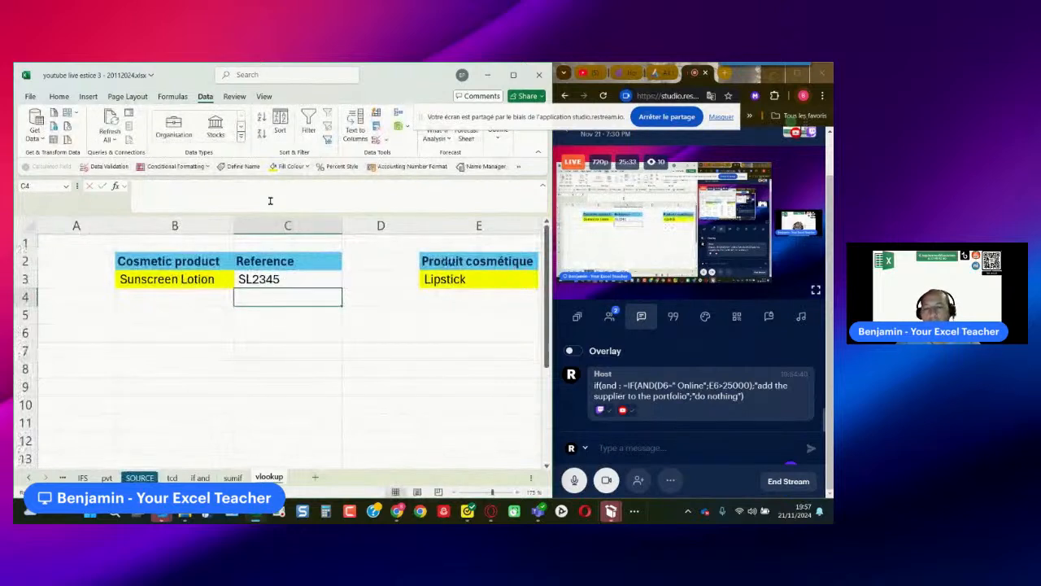
left_click(262, 318)
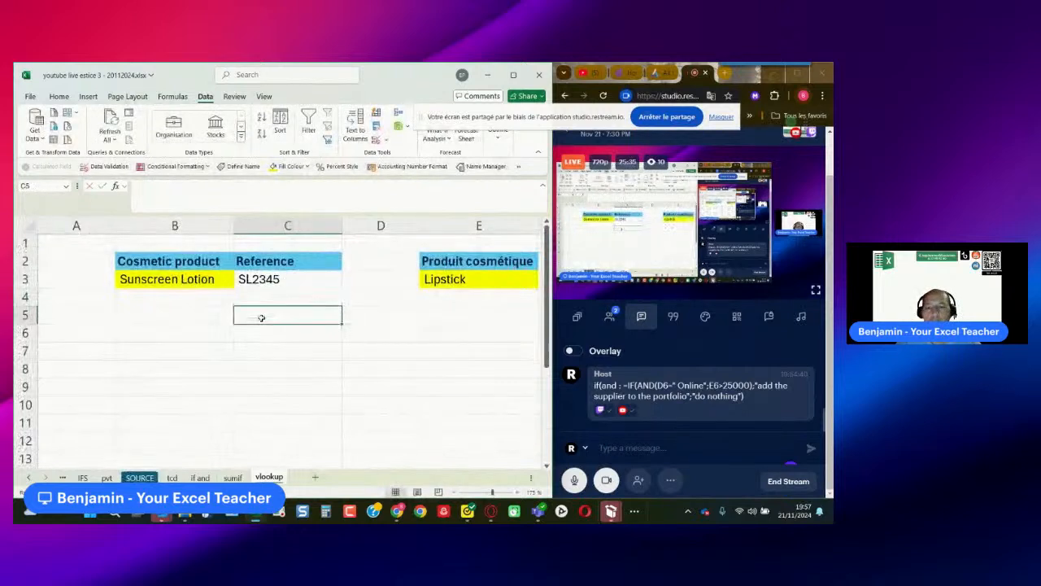
type("=form")
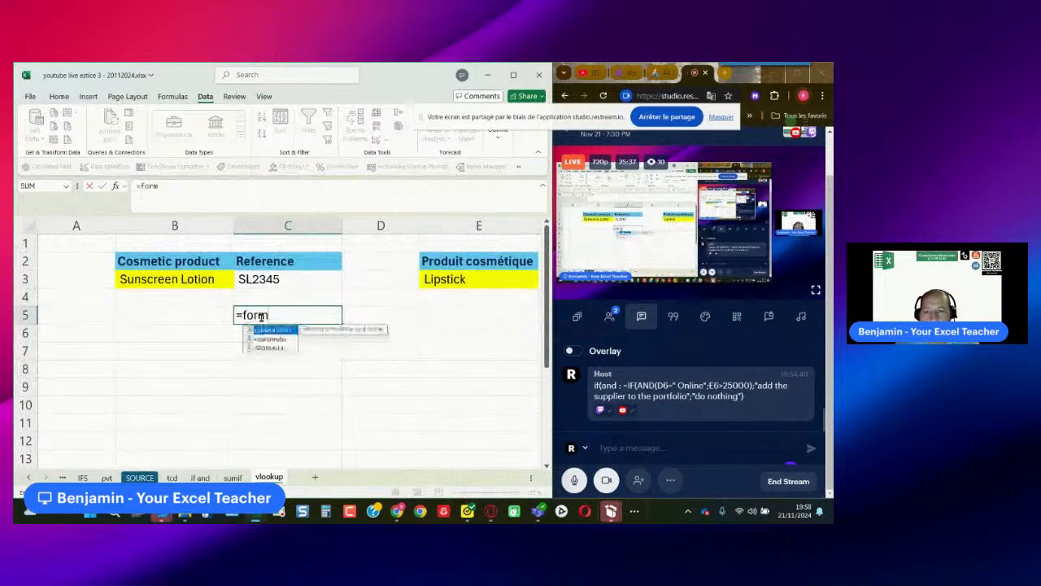
key("Escape")
key("Escape")
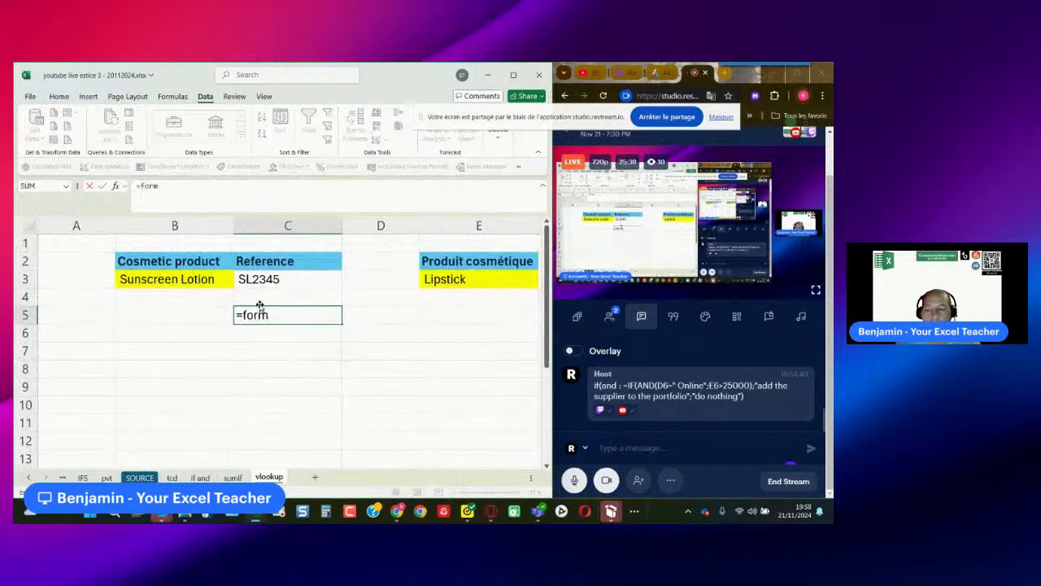
- Copy the VLOOKUP formula from C3 and post it as a message in the live stream chat
left_click(270, 287)
key("F2")
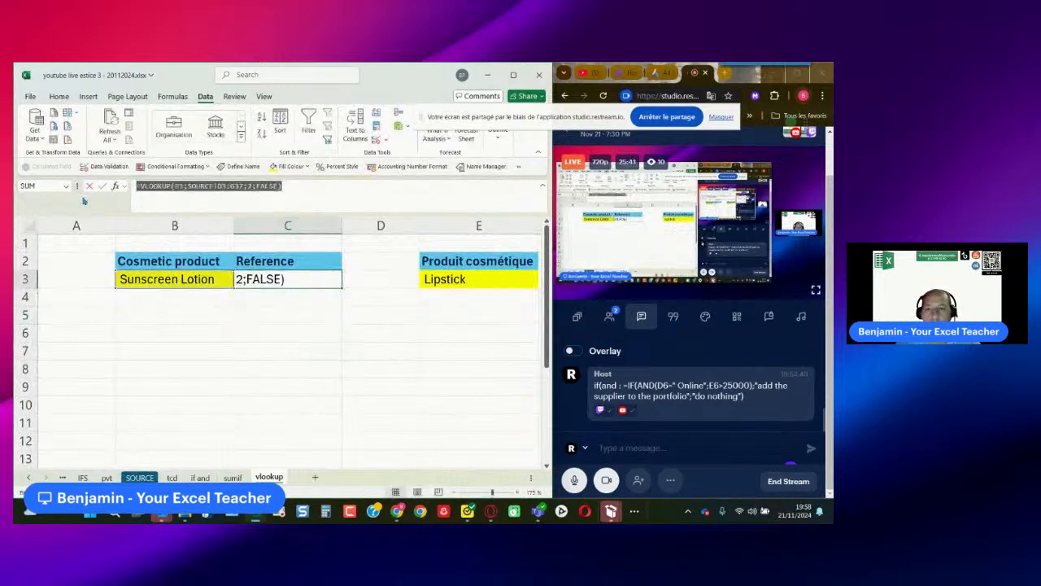
key("ctrl+c")
key("Escape")
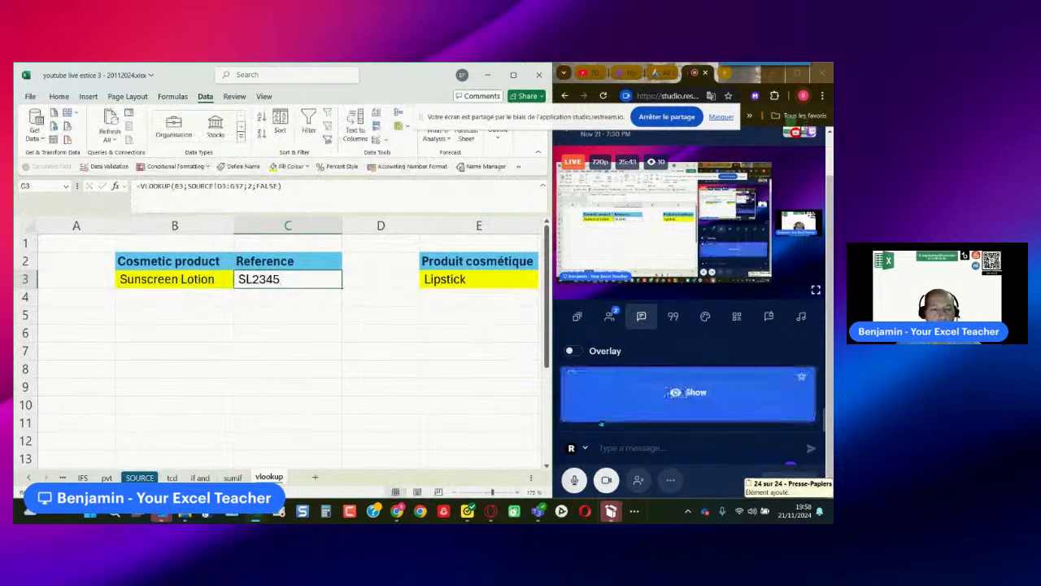
left_click(663, 448)
key("ctrl+v")
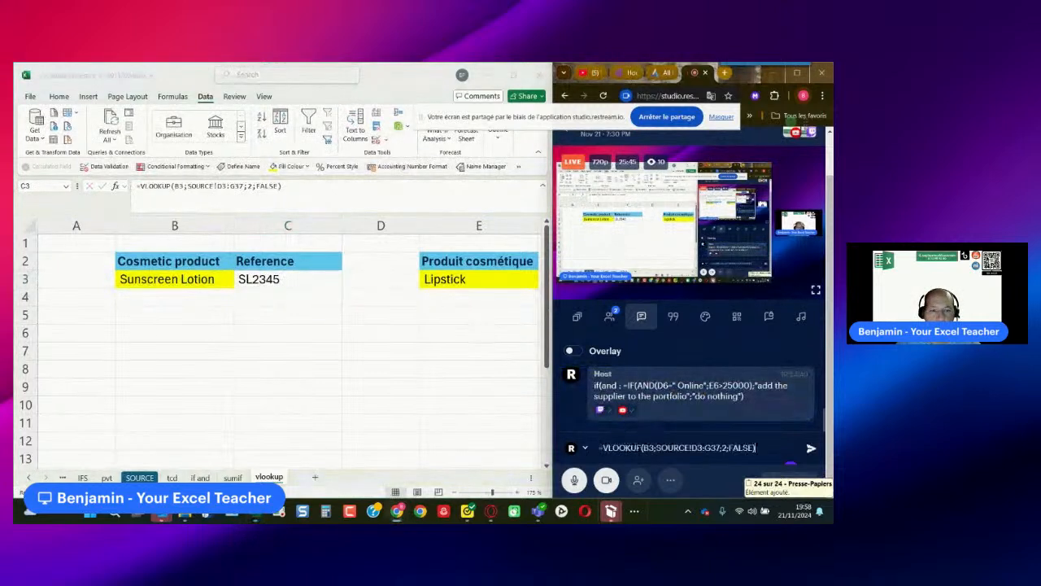
key("Return")
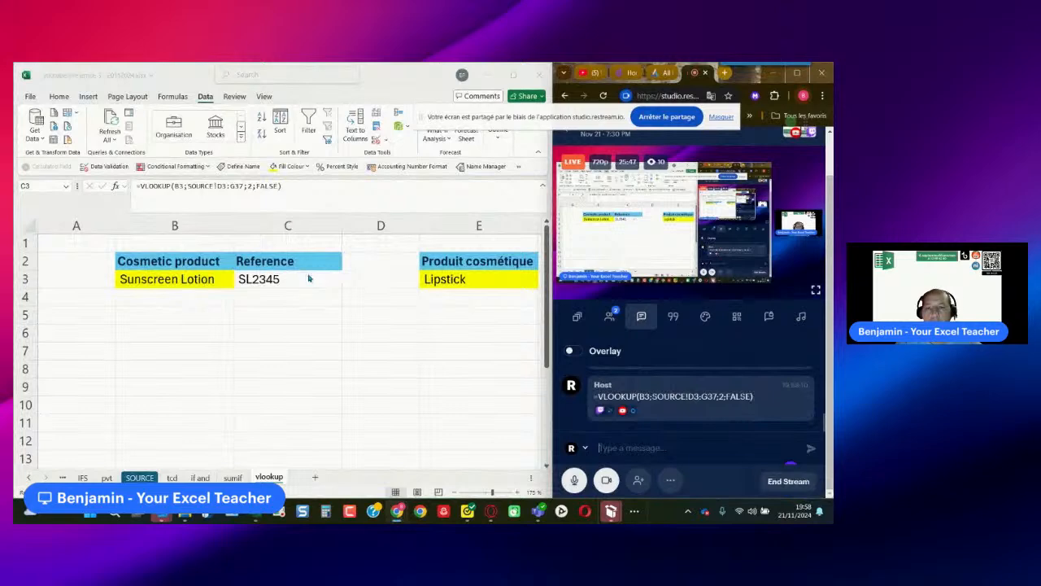
- Show the formula of C3 as text in C5 with a FORMULATEXT formula
left_click(288, 311)
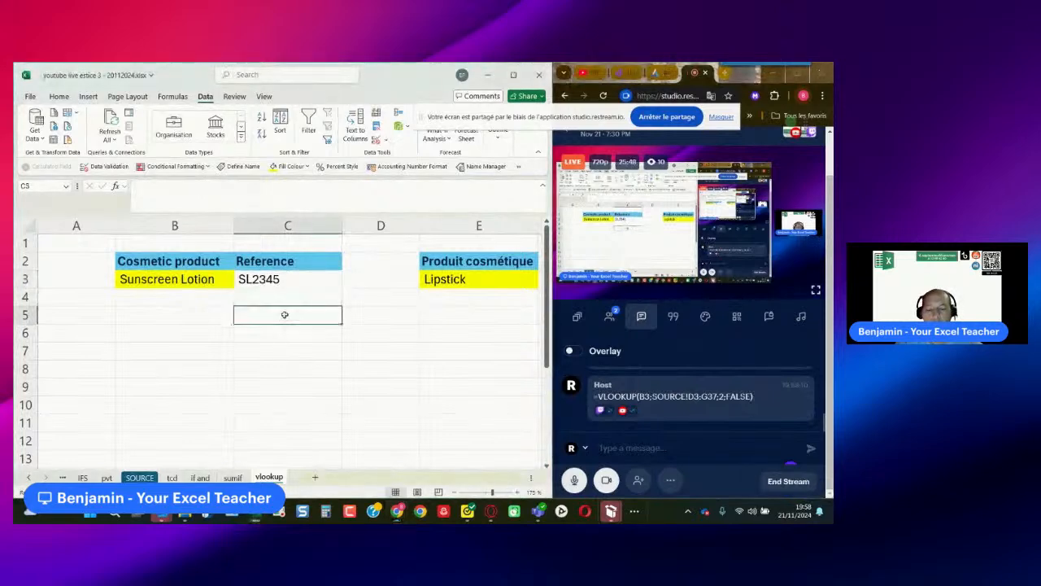
type("=formulat")
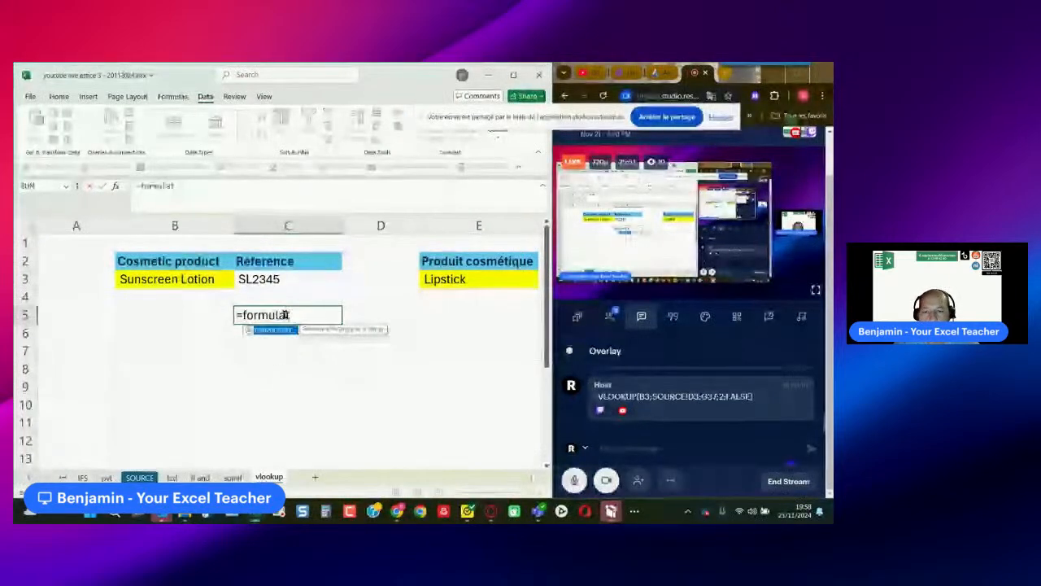
type("ext(")
left_click(293, 280)
key("Return")
left_click(288, 317)
- Test the lookup by choosing Nail Polish and then Sunscreen Lotion from the cosmetic product list in B3
left_click(202, 280)
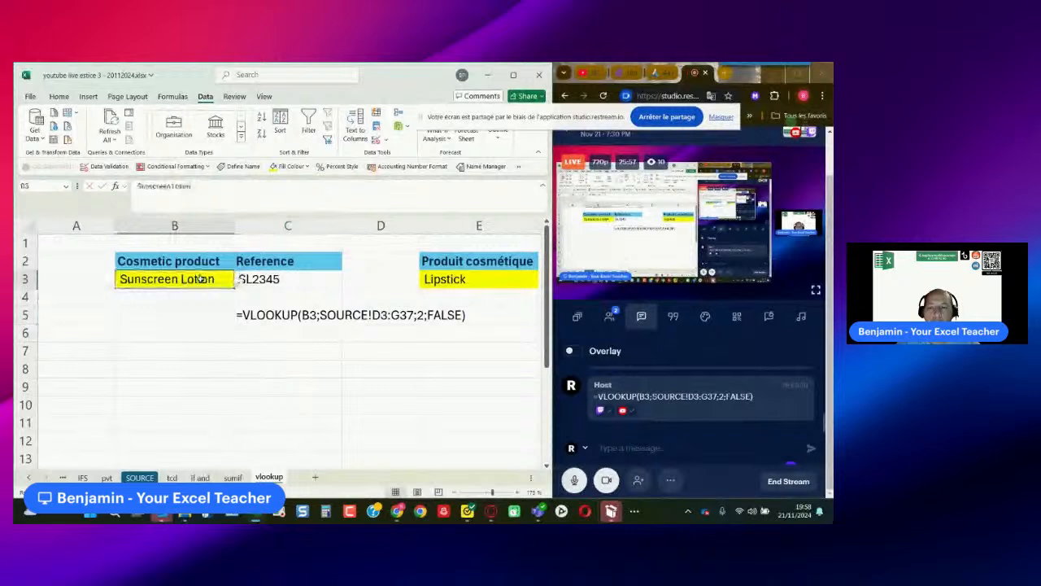
left_click(241, 281)
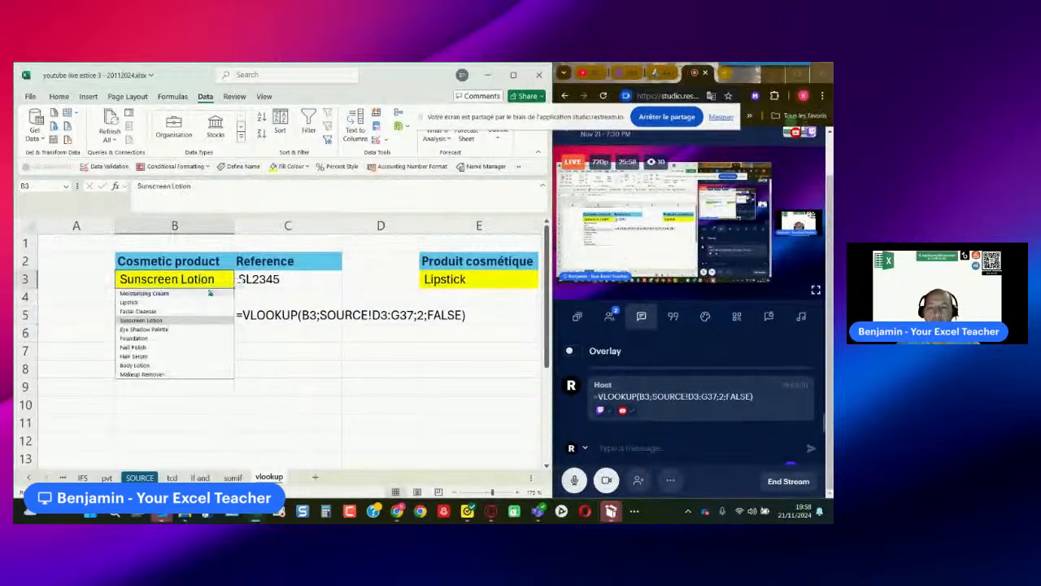
left_click(176, 348)
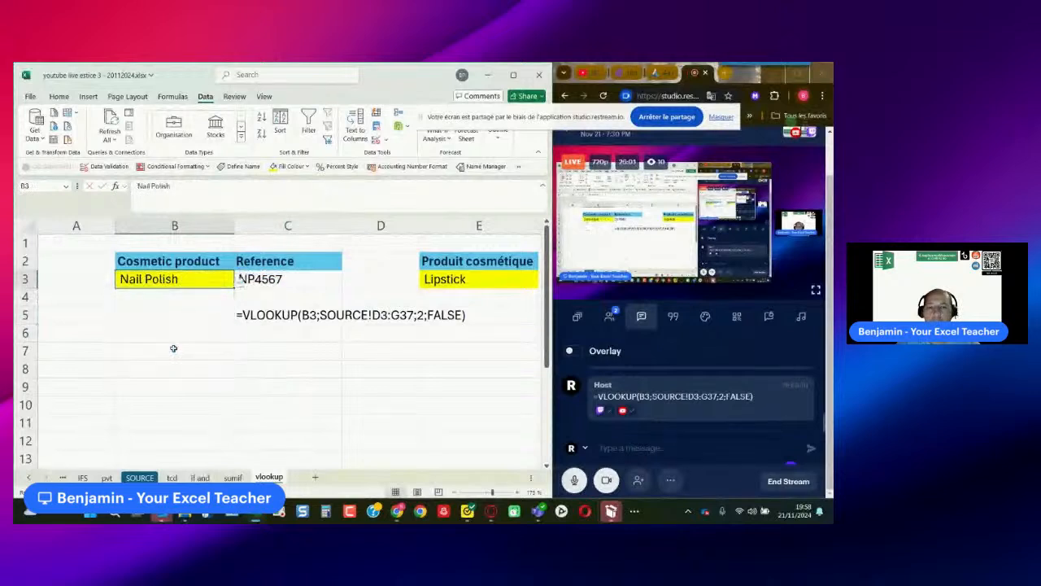
key("Right")
scroll(195, 338, "up", 4)
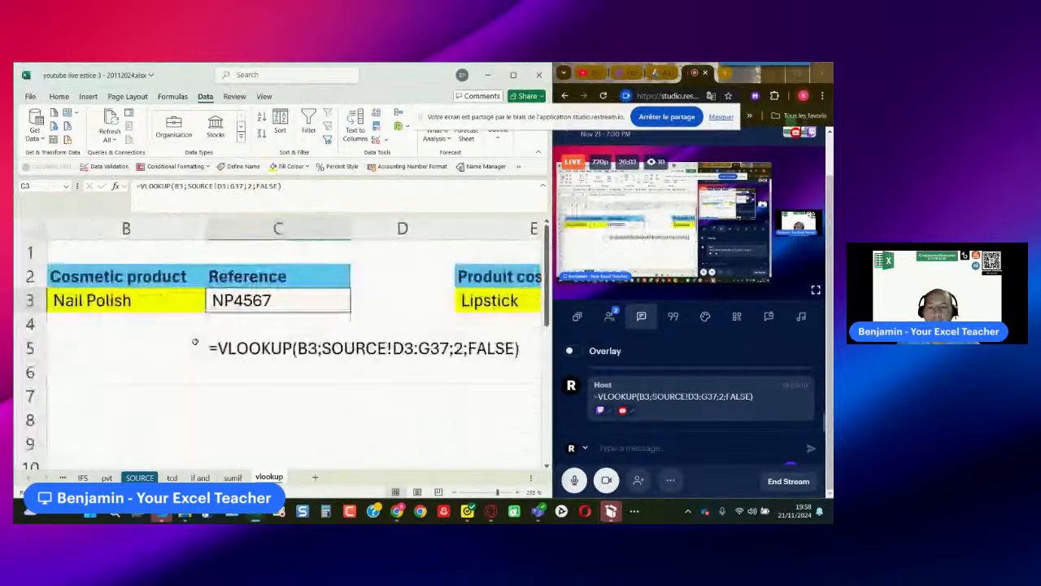
left_click(170, 298)
left_click(211, 306)
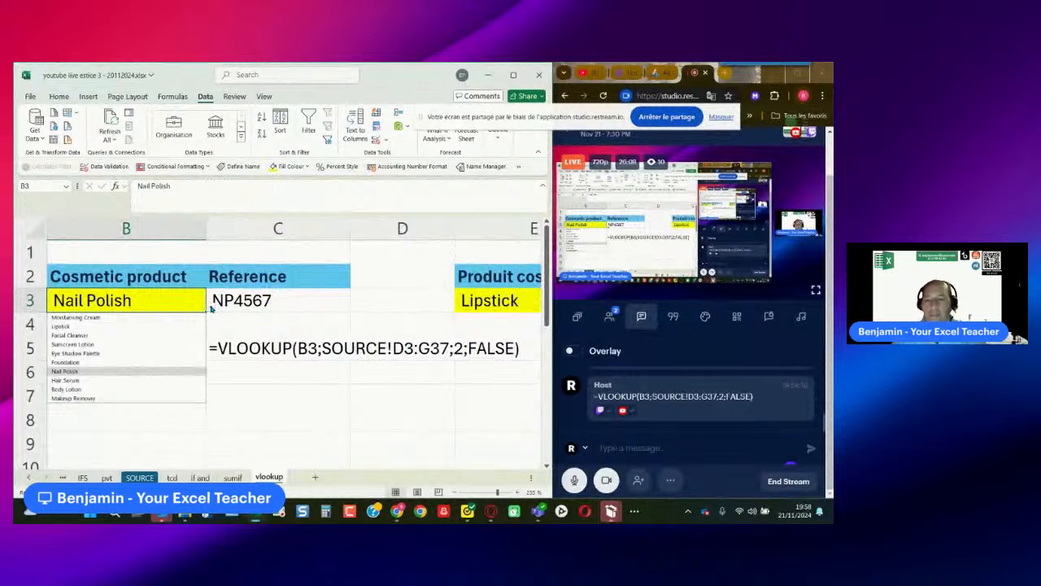
left_click(128, 343)
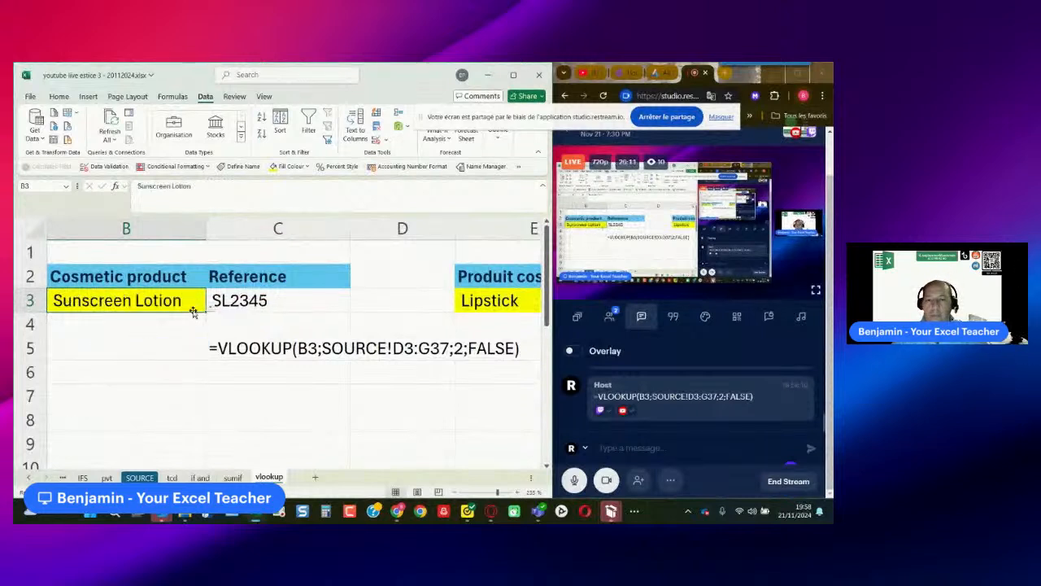
- Choose Body Lotion as the cosmetic product in B3
left_click(211, 307)
left_click(143, 390)
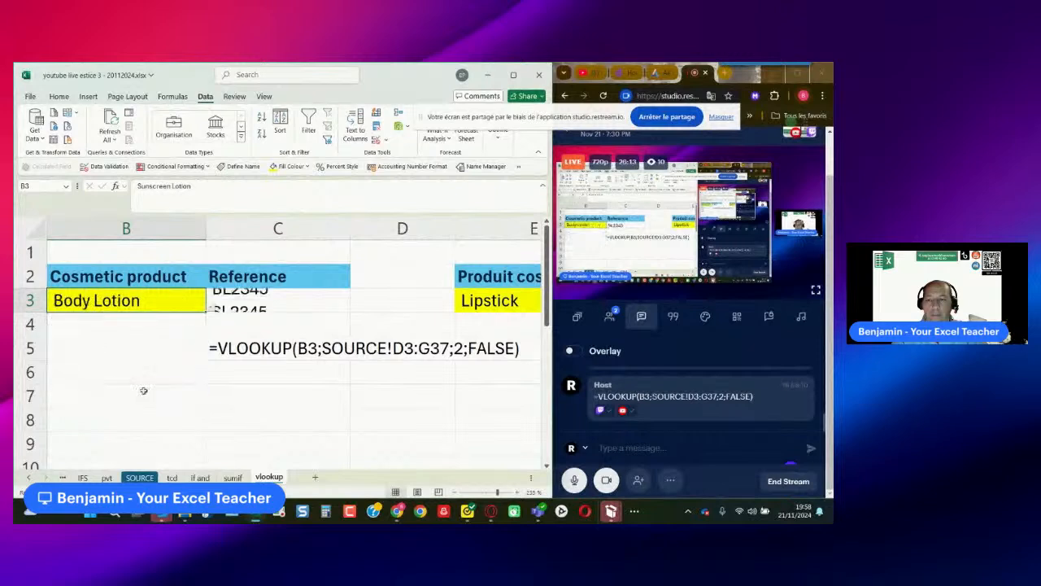
left_click(279, 378)
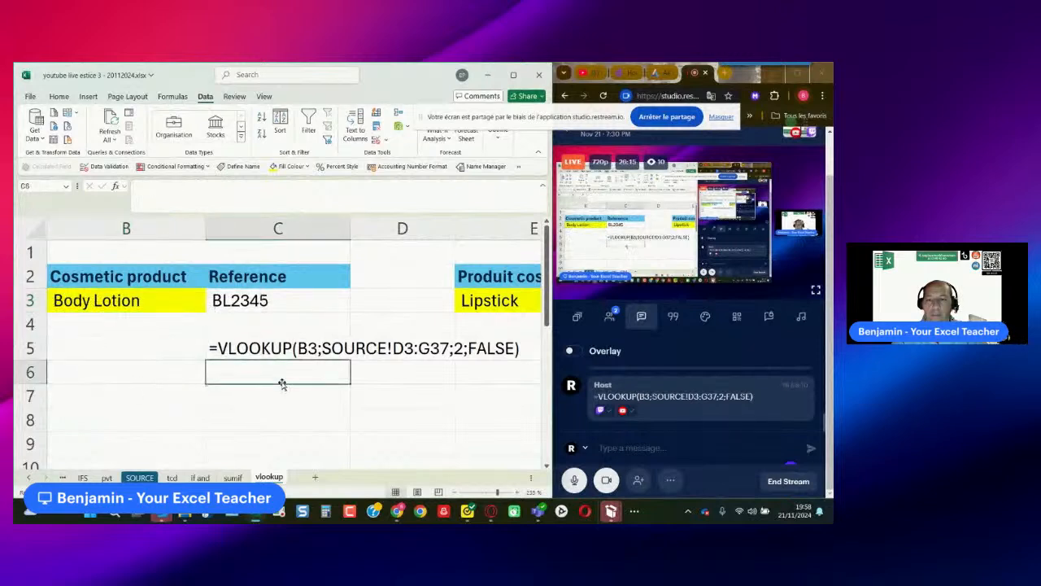
scroll(281, 382, "down", 2)
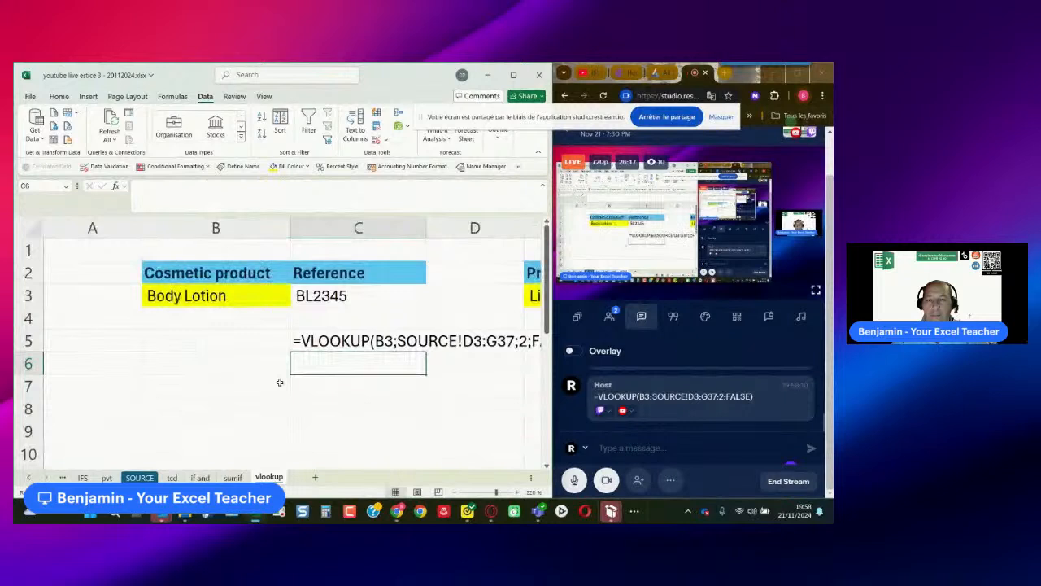
scroll(279, 382, "down", 3)
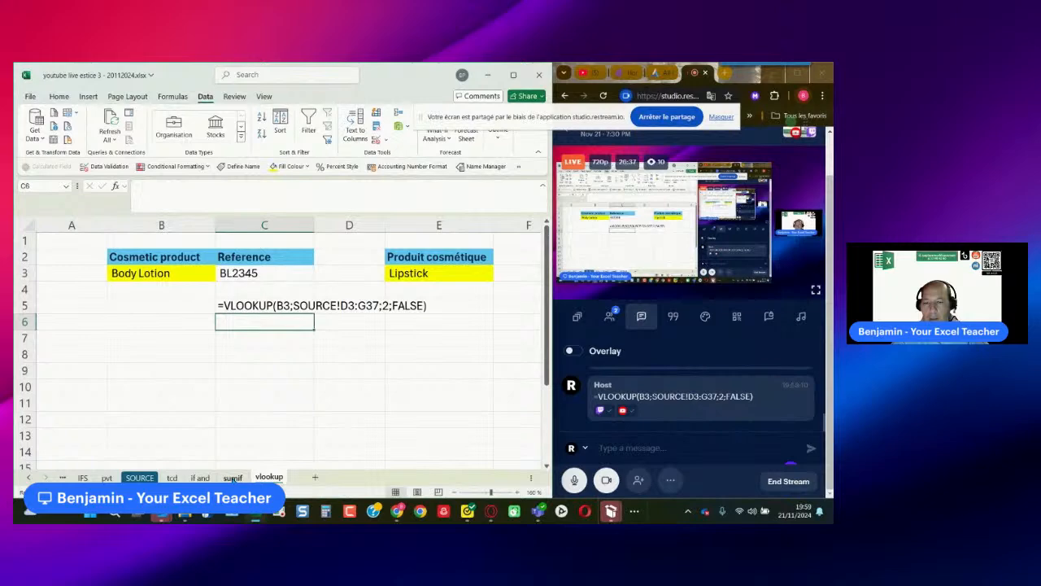
- Look back through the sumif, if and, pvt and IFS sheets and highlight the topic on naming cells in the FORMULAS list
left_click(232, 478)
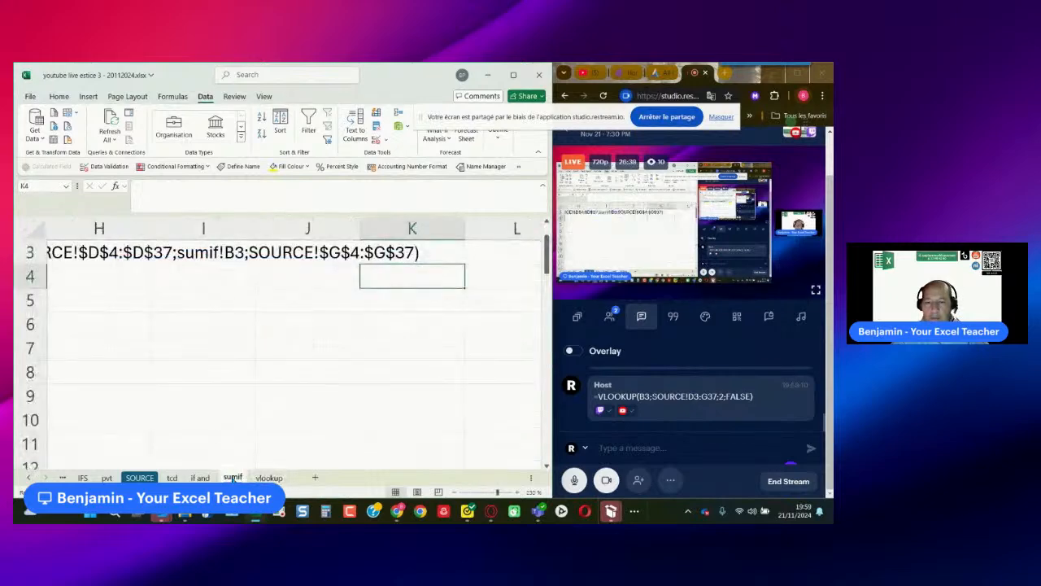
left_click(268, 477)
left_click(199, 478)
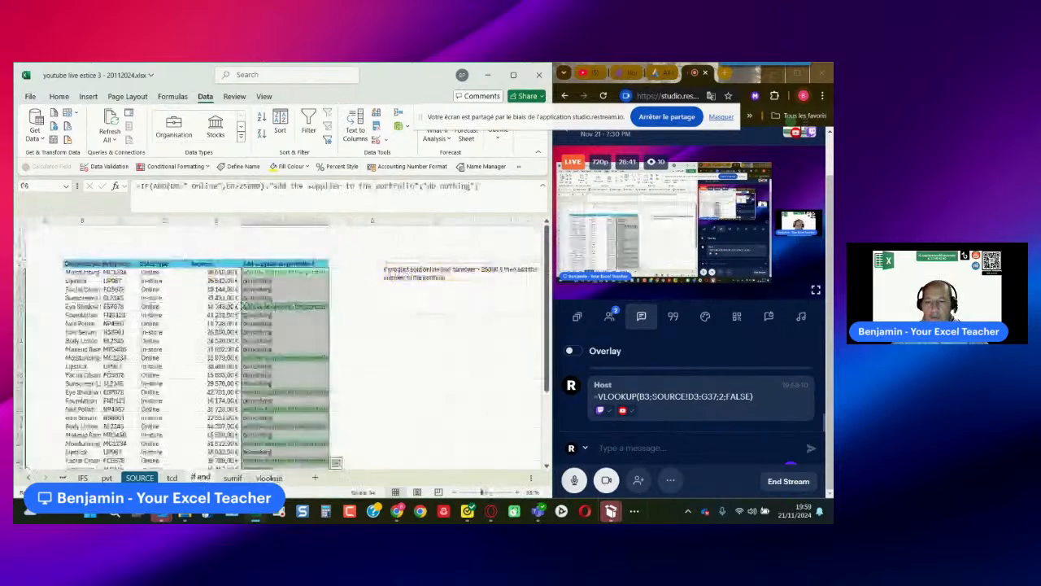
left_click(106, 478)
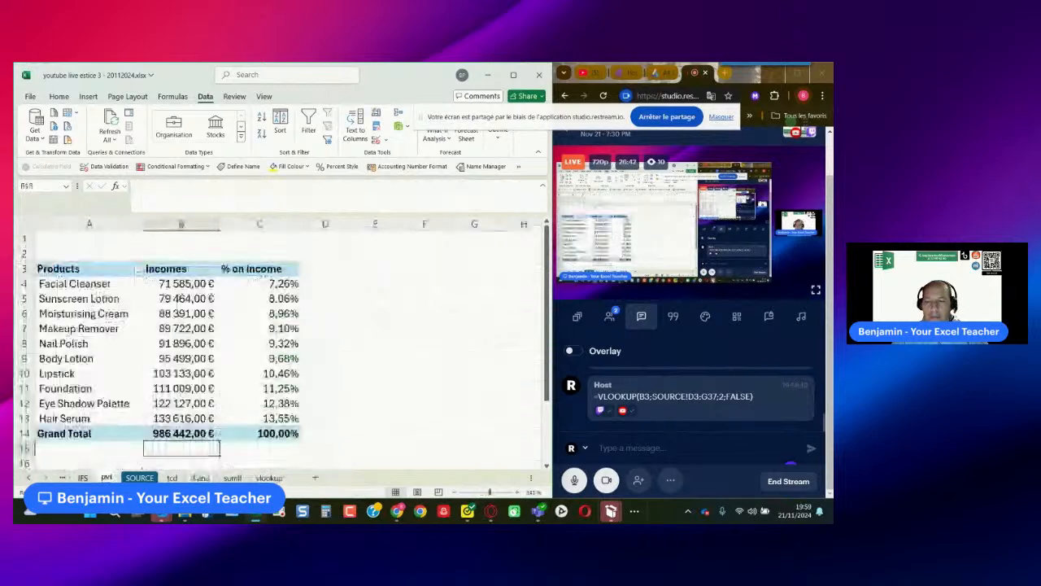
left_click(82, 477)
left_click(64, 478)
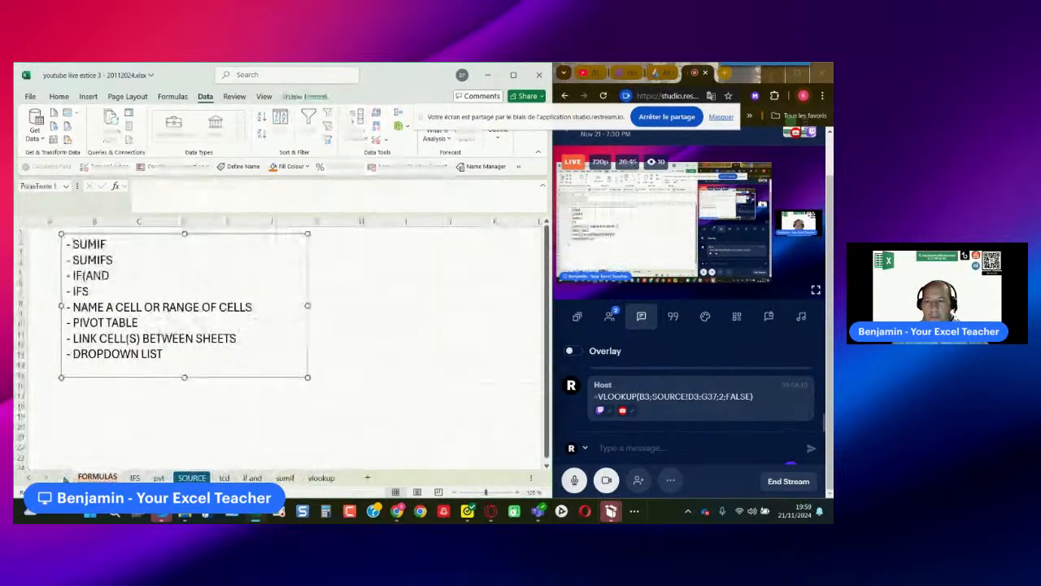
left_click_drag(73, 307, 255, 307)
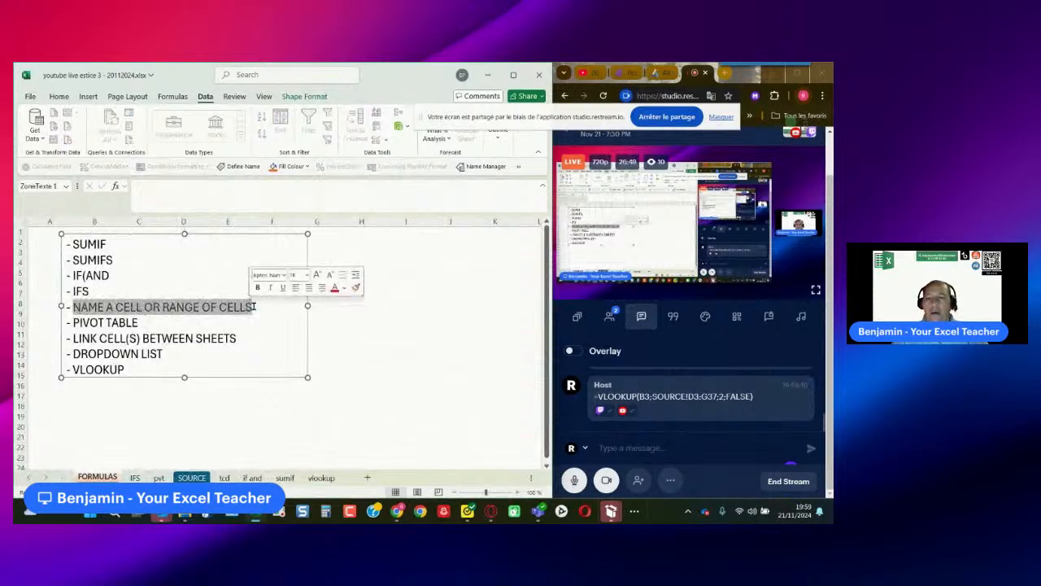
left_click(254, 307)
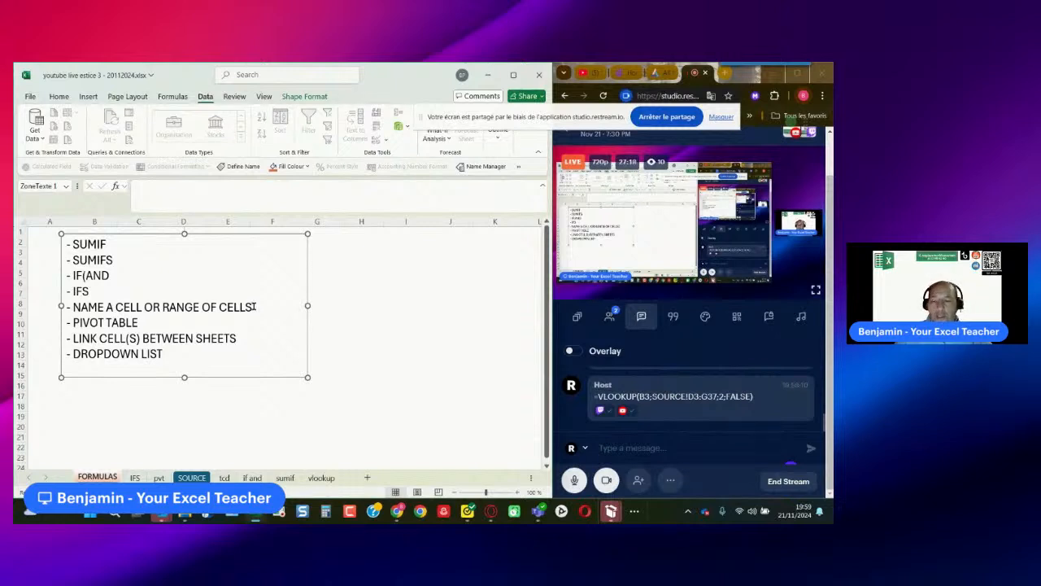
- Add a new worksheet after the FORMULAS sheet and rename it "name"
left_click(367, 479)
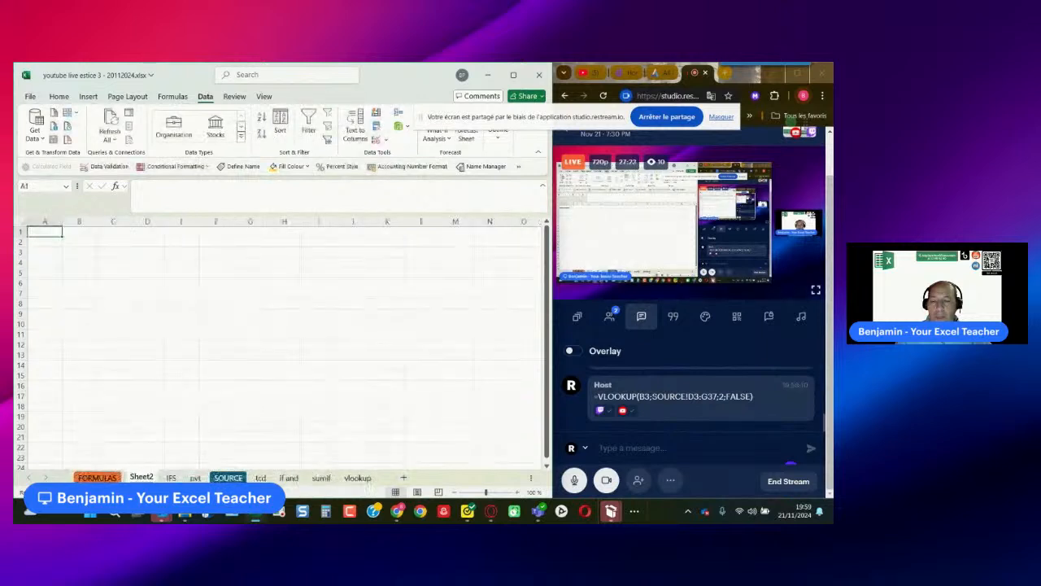
double_click(143, 479)
type("name")
key("Return")
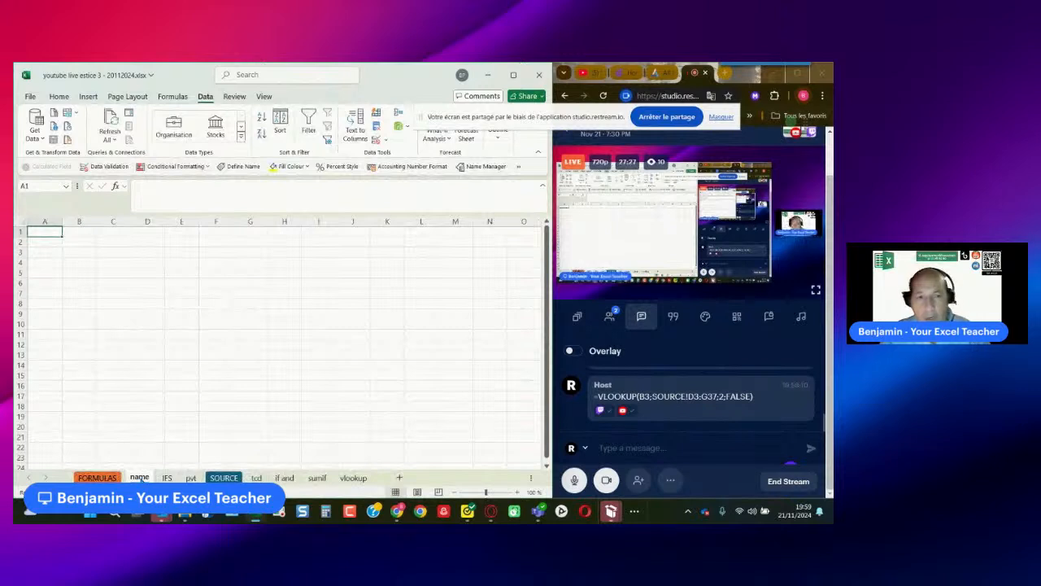
- Enter the header "Price unit excluded vat" in D4 and fit column D to its text
left_click(134, 261)
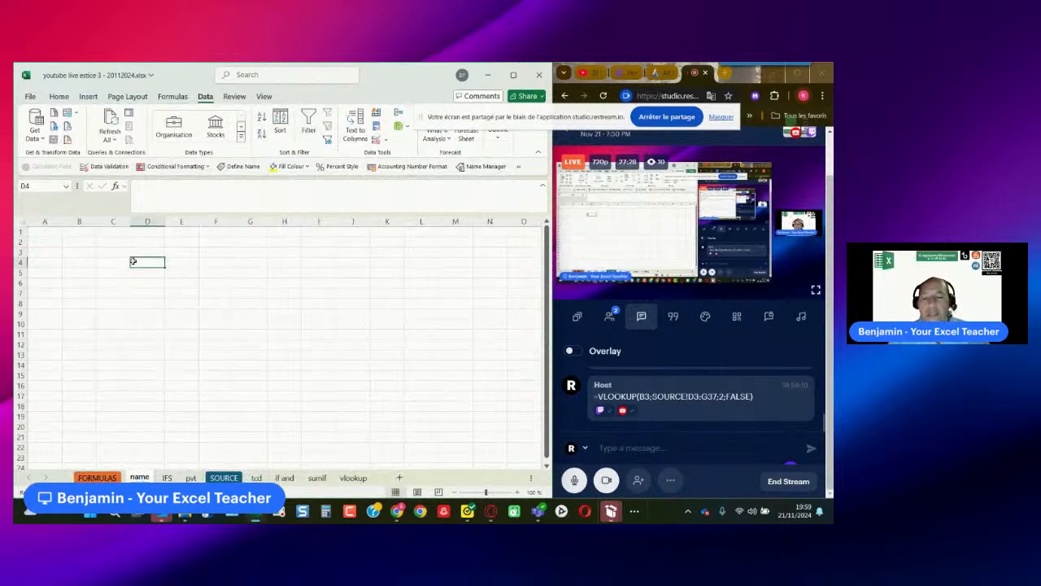
type("P")
key("Caps_Lock")
type("rice un")
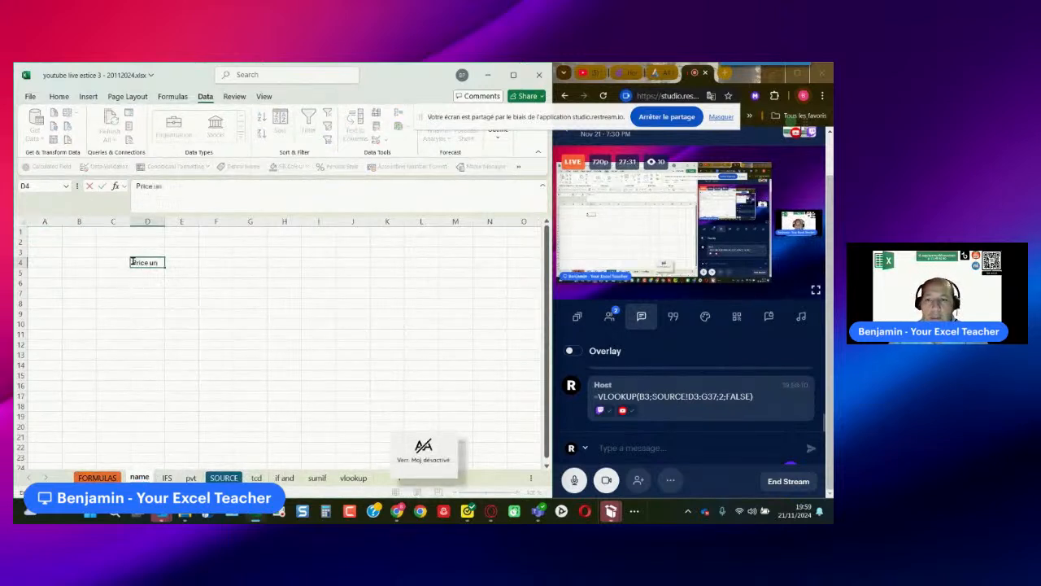
type("it")
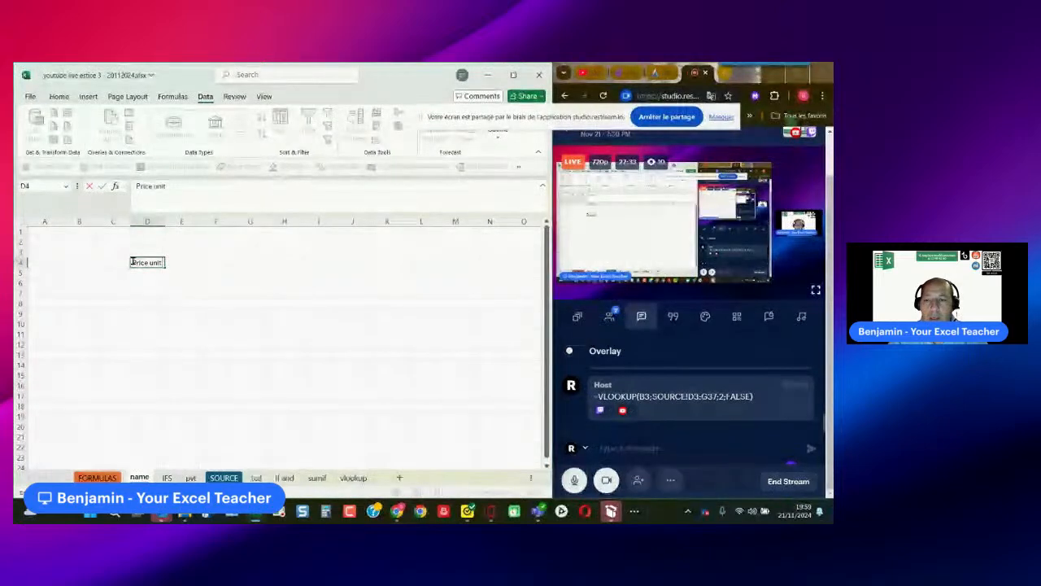
type(" excluded vat")
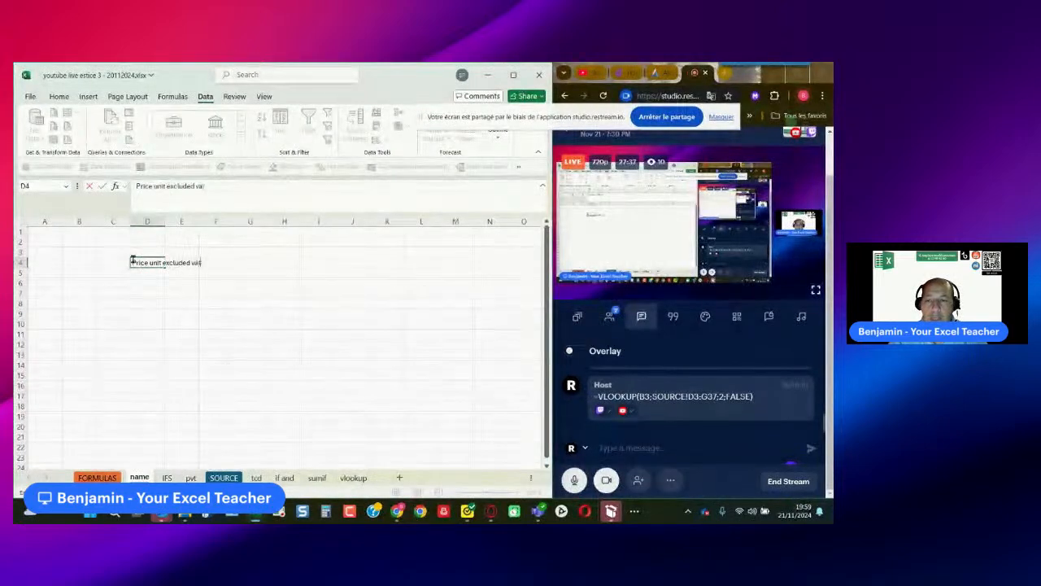
key("Tab")
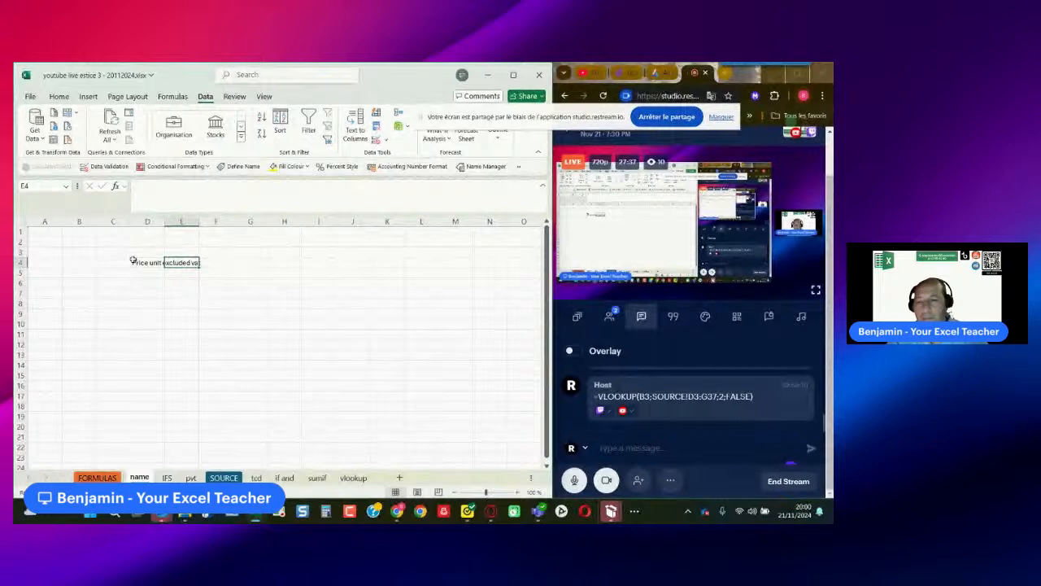
double_click(164, 222)
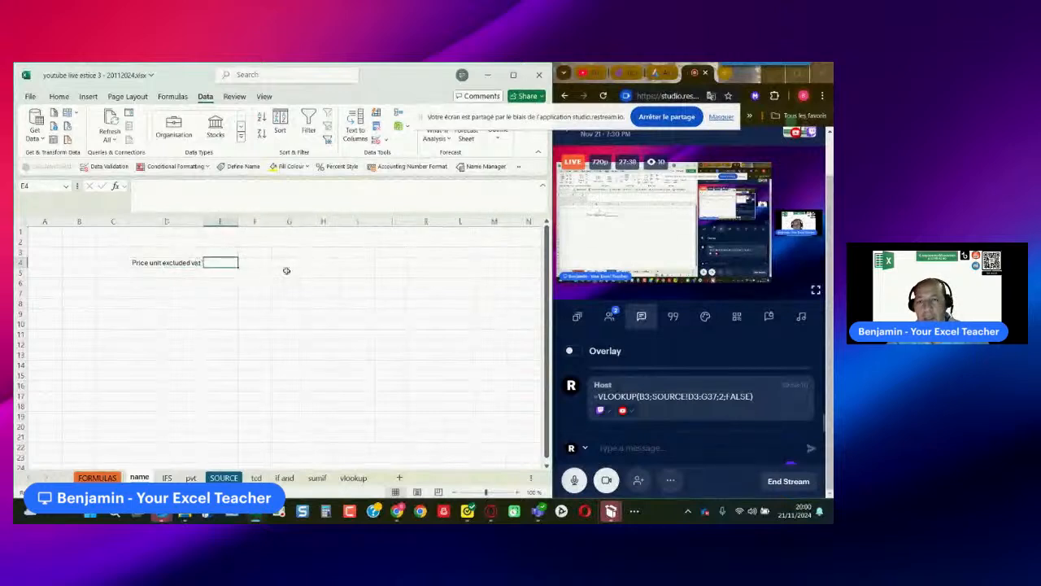
- Enter the header "vat 20%" in E4, beside the unit price header
type("vat 20%")
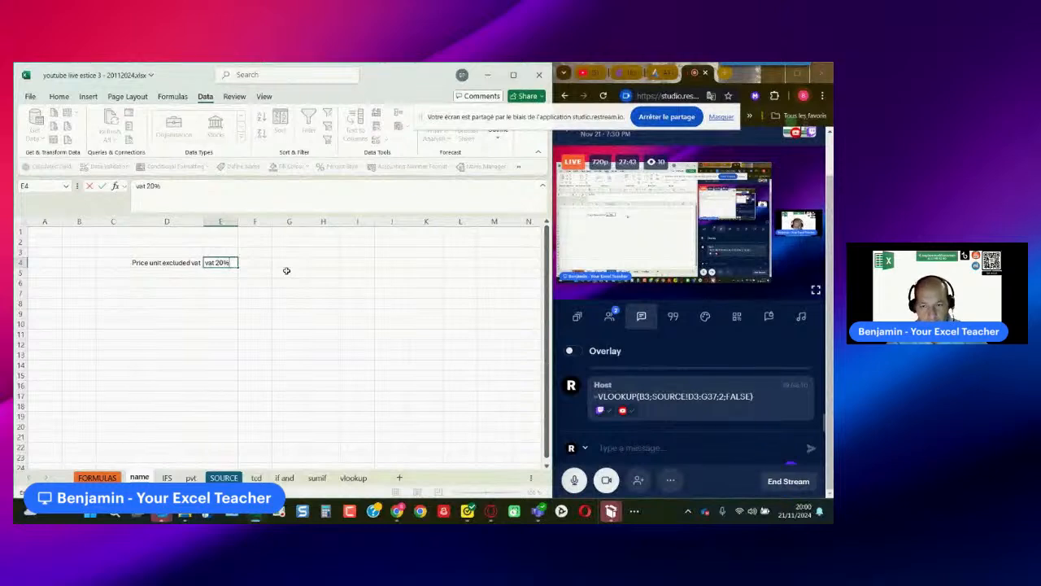
key("Tab")
left_click(321, 241)
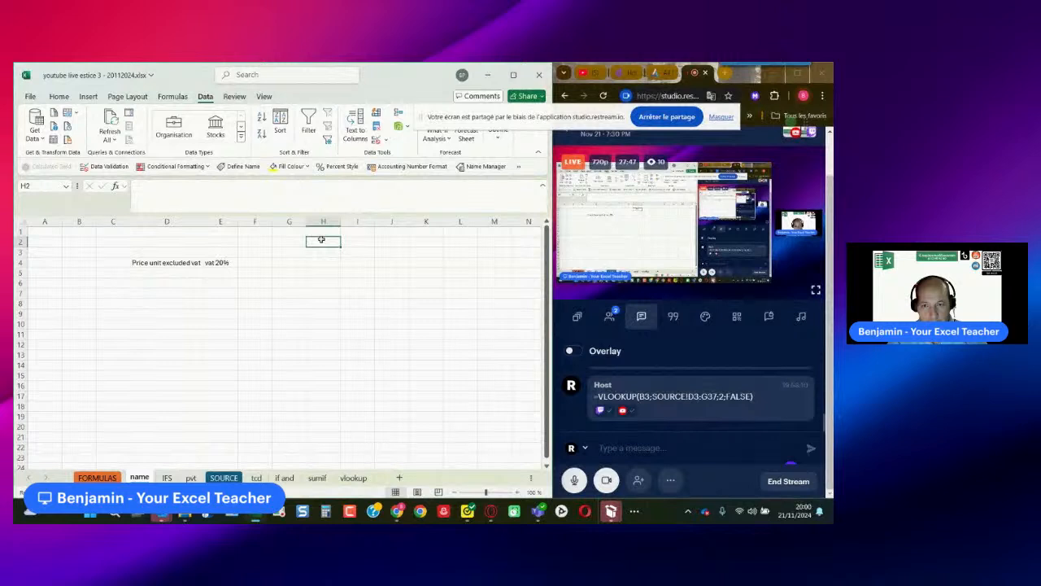
- Enter the VAT rate 20% in cell H2
double_click(321, 239)
type("%")
left_click(323, 273)
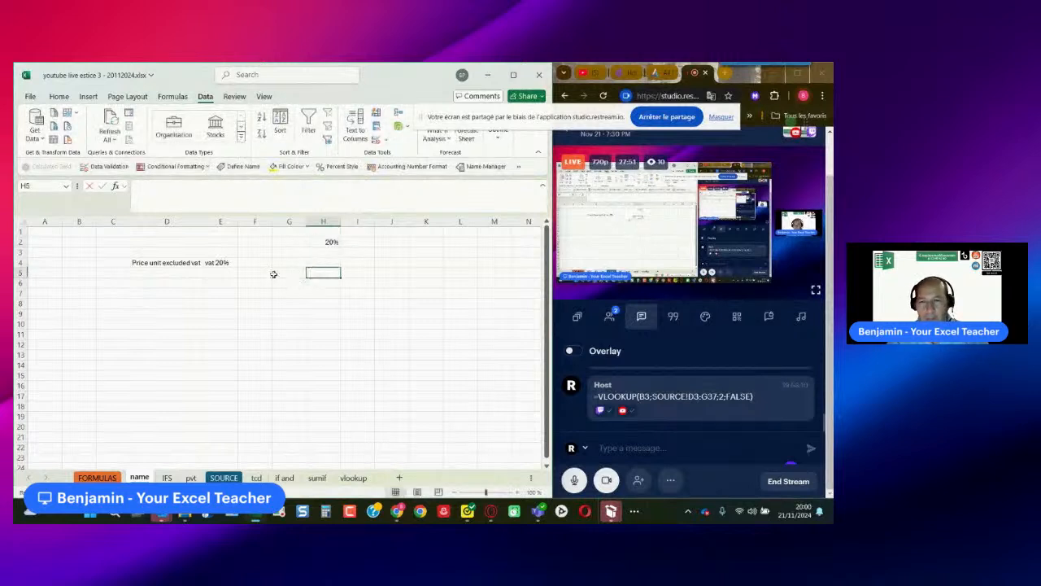
- Enter the header "Price all included" in F4, beside the VAT header
left_click(249, 260)
type("Pri")
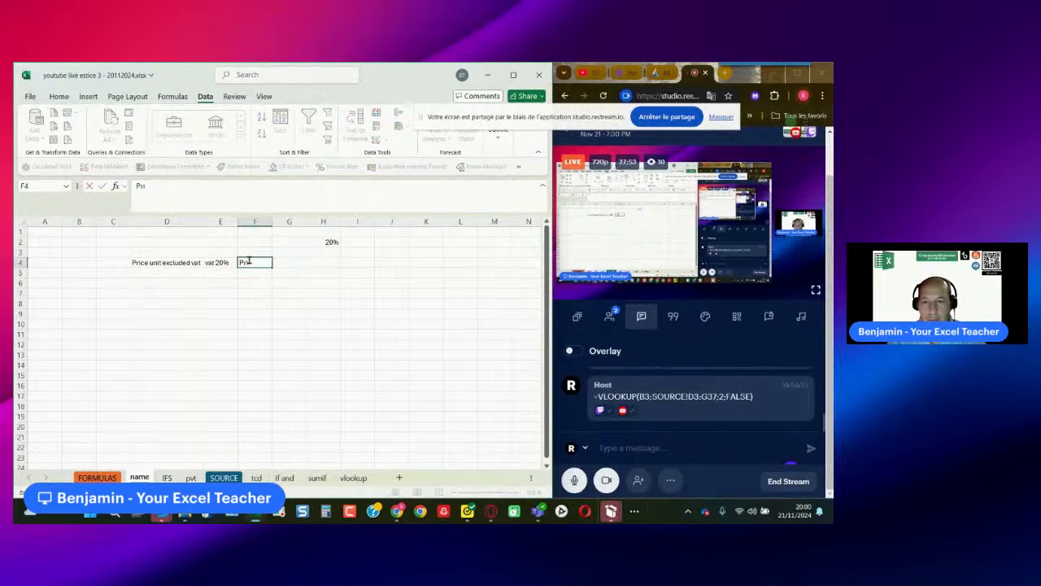
type("ce all incl")
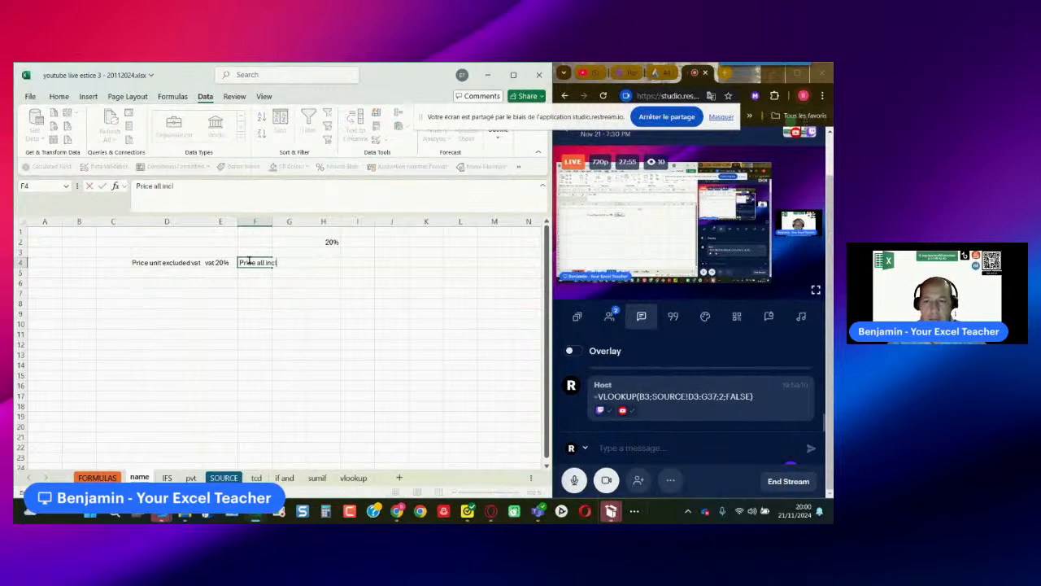
type("uded")
key("Return")
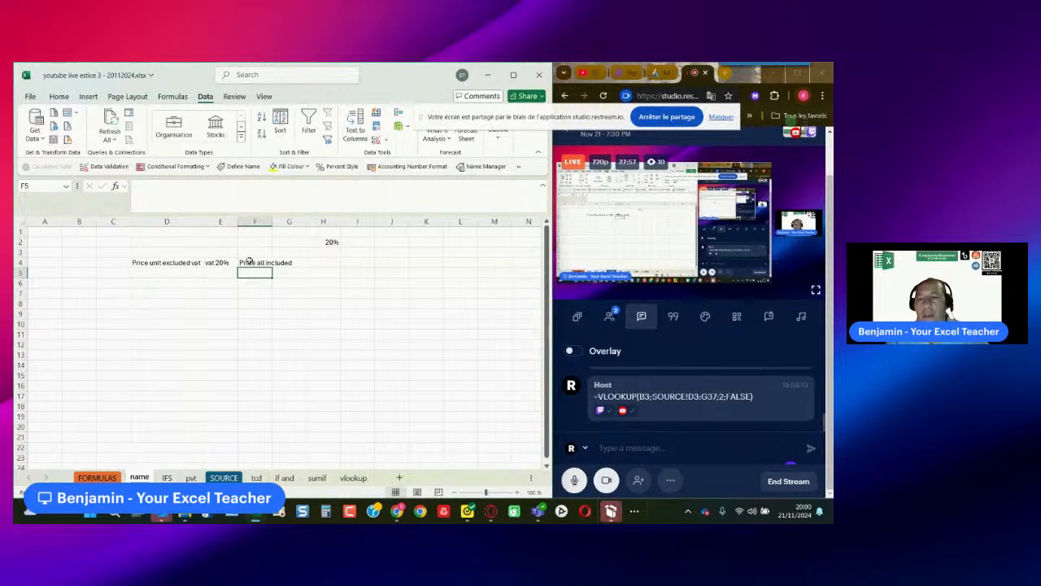
- Enter the unit price 123 in D5 and apply the euro accounting format to D5:F5
scroll(269, 312, "up", 3, "ctrl")
left_click(263, 298)
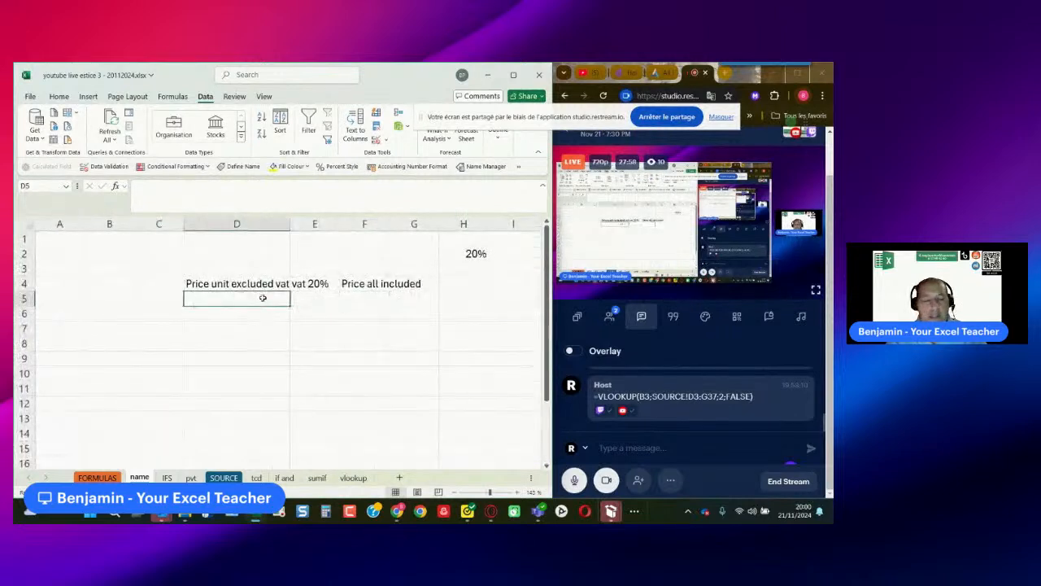
type("123")
key("Return")
left_click_drag(259, 300, 361, 289)
left_click(54, 97)
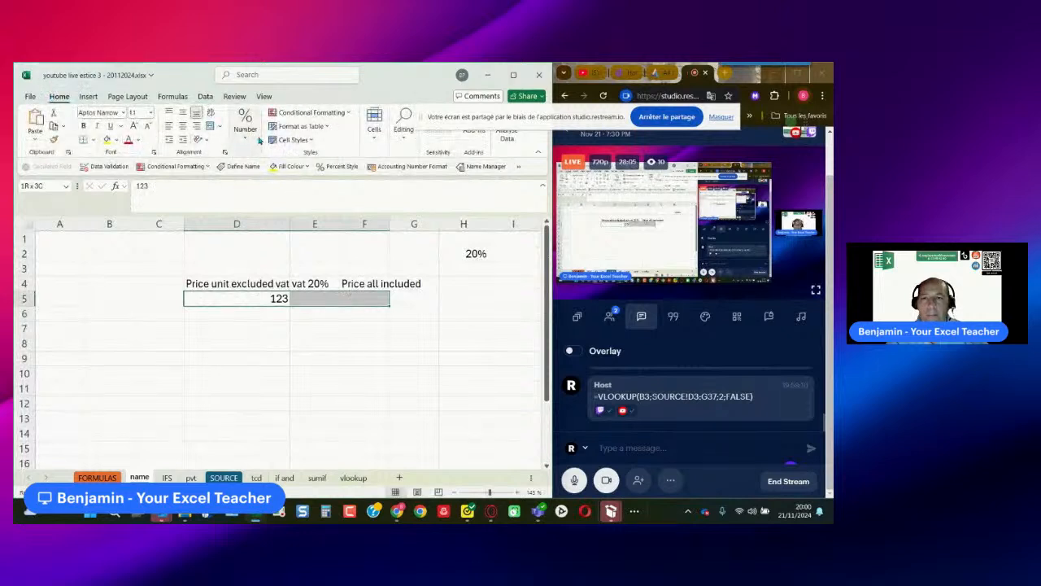
left_click(249, 138)
left_click(240, 185)
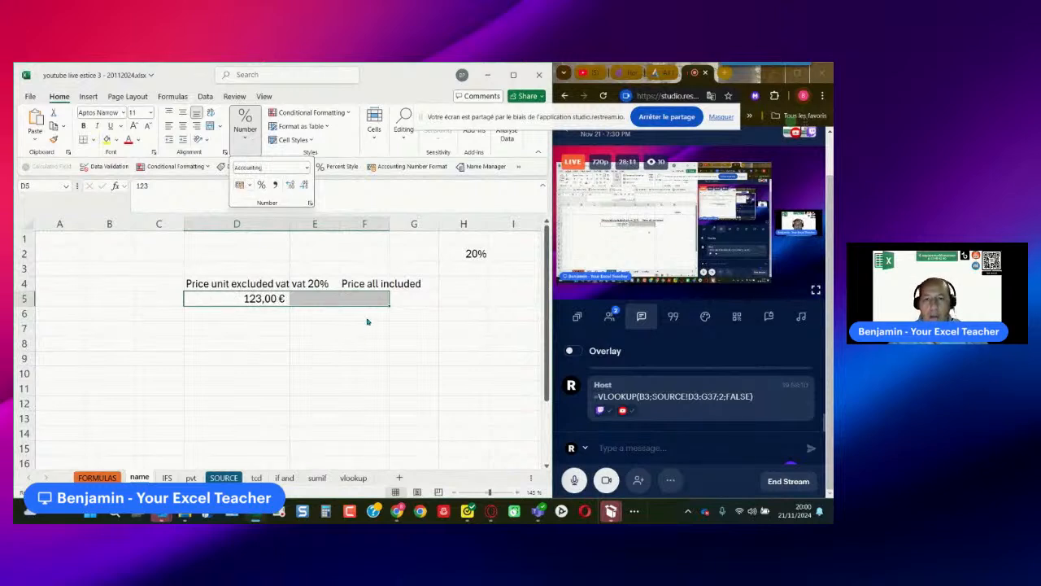
- Enter a second unit price of 125 in D6 and copy D5's euro format onto it with Format Painter
left_click(331, 303)
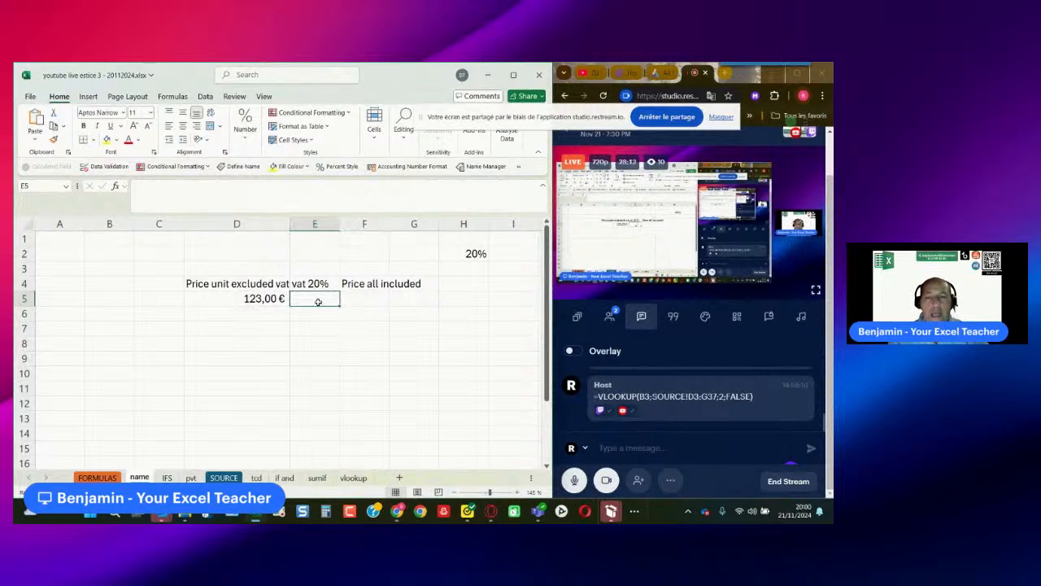
left_click(477, 254)
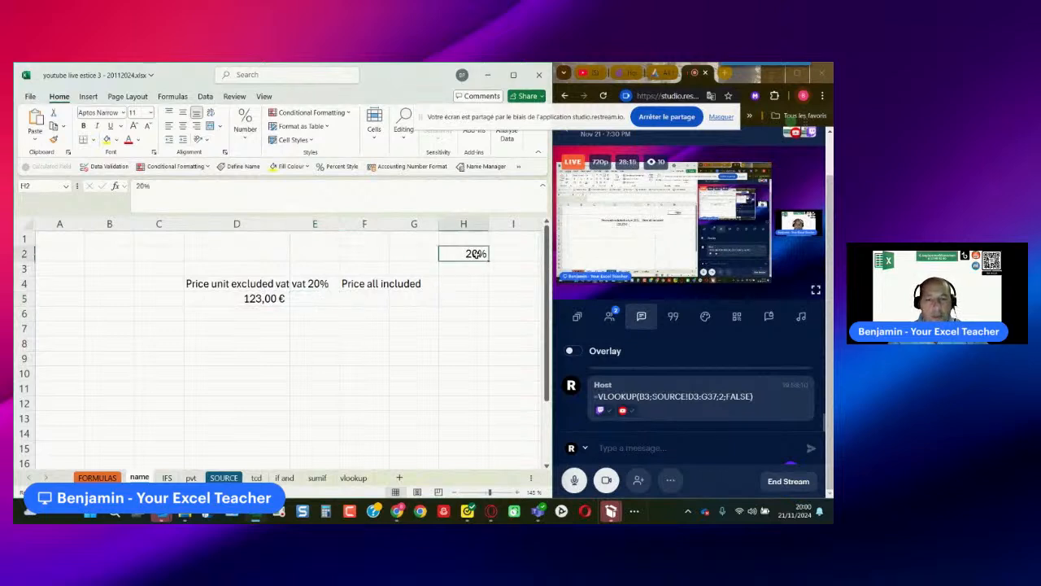
left_click(267, 299)
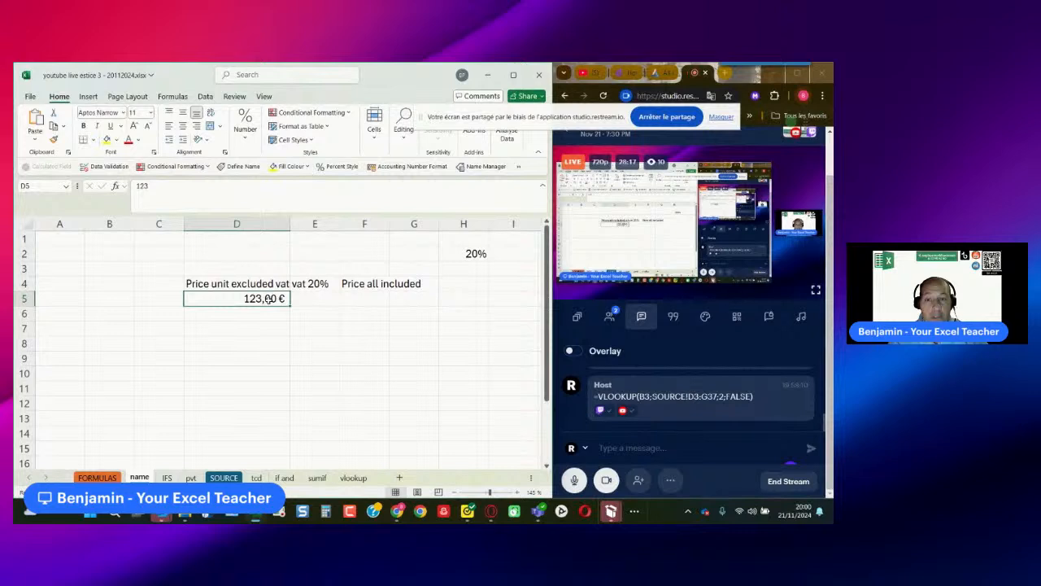
left_click(261, 311)
type("125")
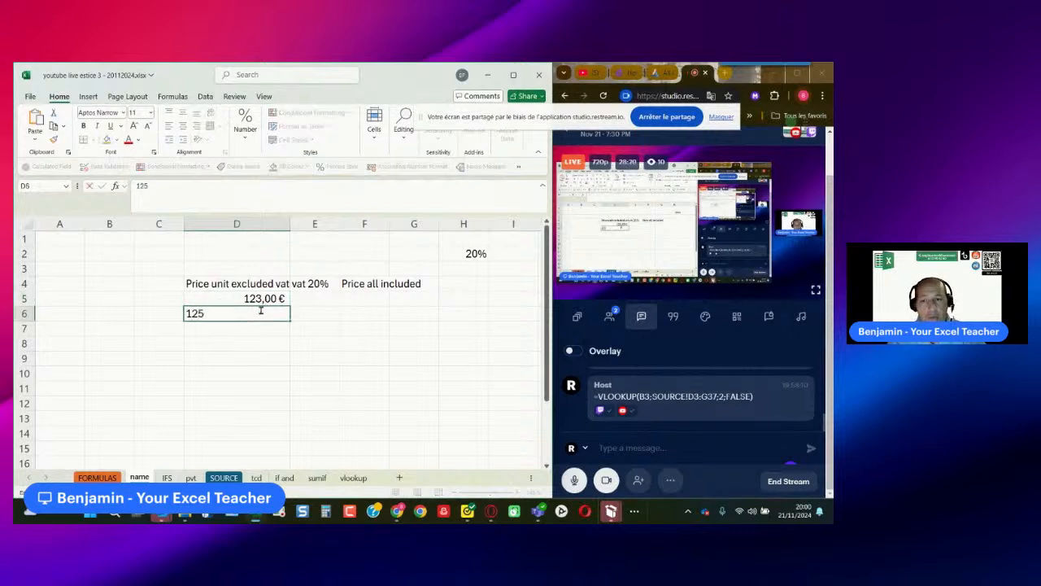
key("Return")
left_click(271, 302)
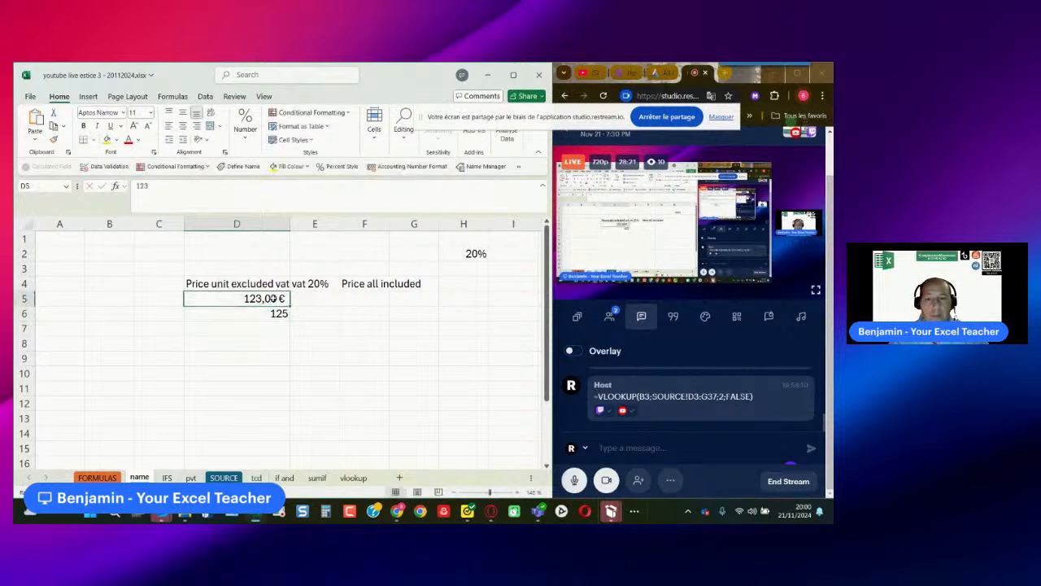
left_click(53, 139)
left_click(241, 316)
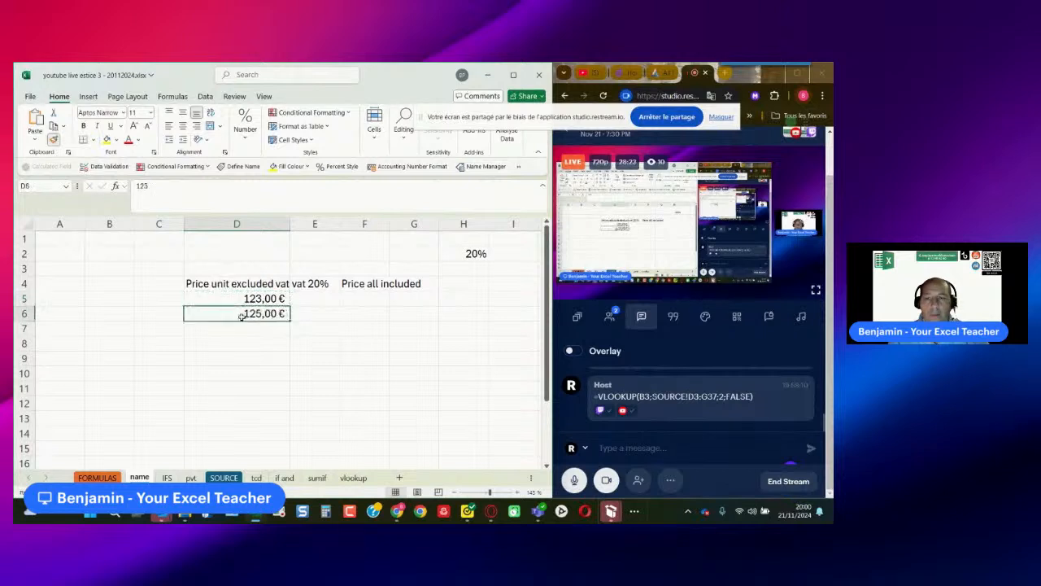
left_click(322, 294)
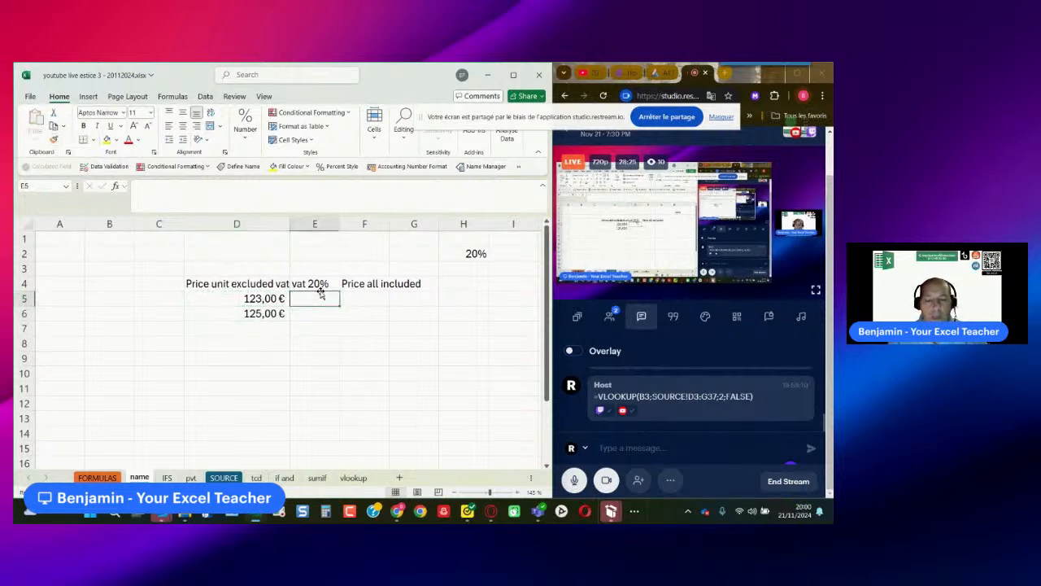
type("=")
left_click(252, 299)
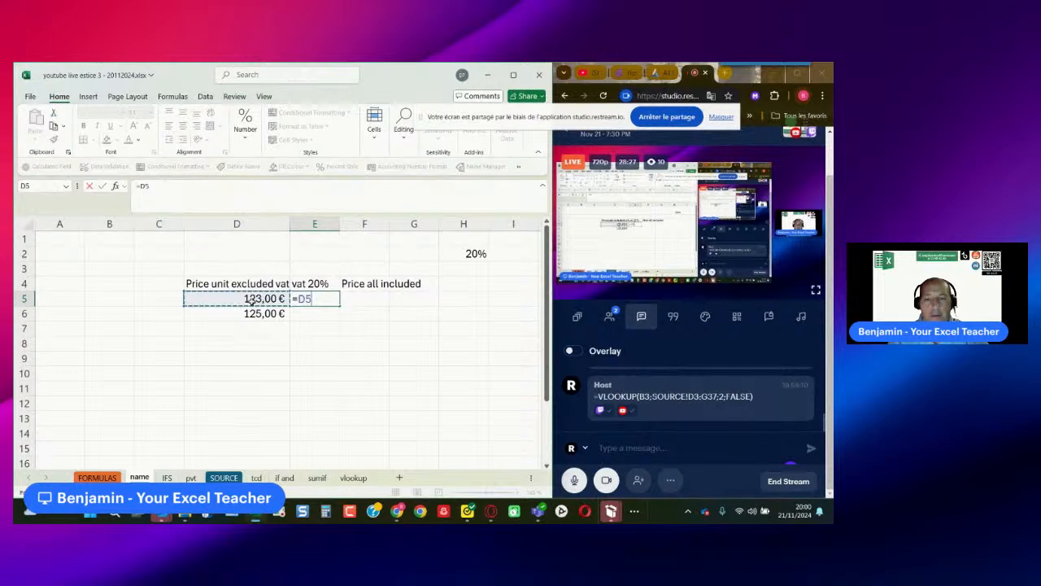
type("*")
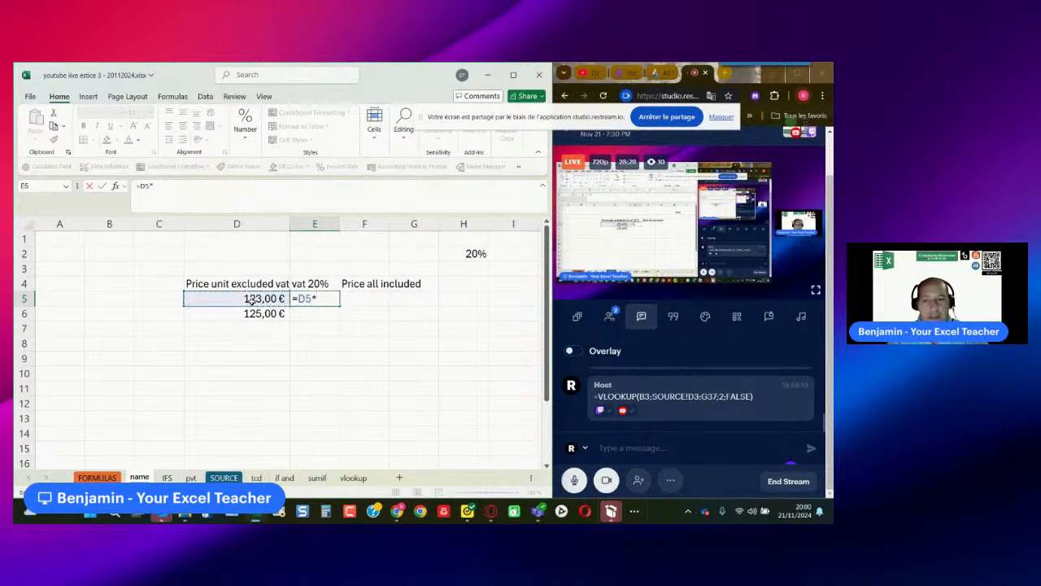
left_click(475, 254)
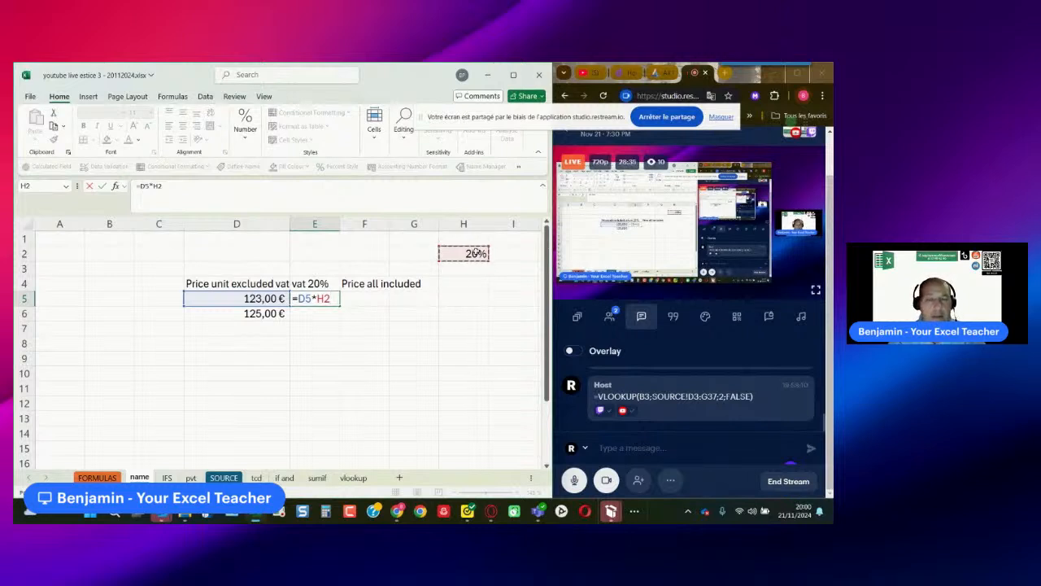
key("F4")
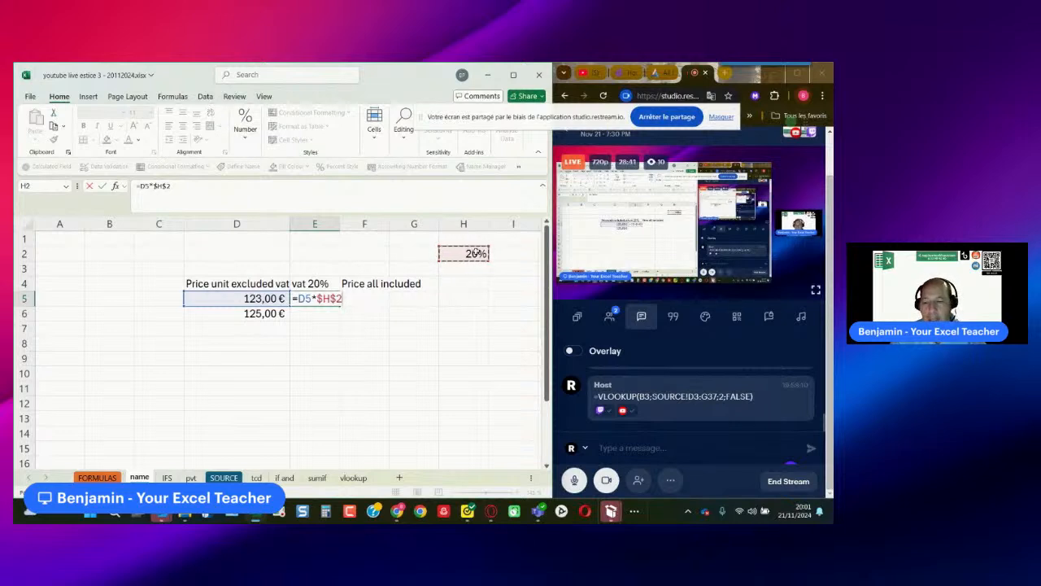
key("Escape")
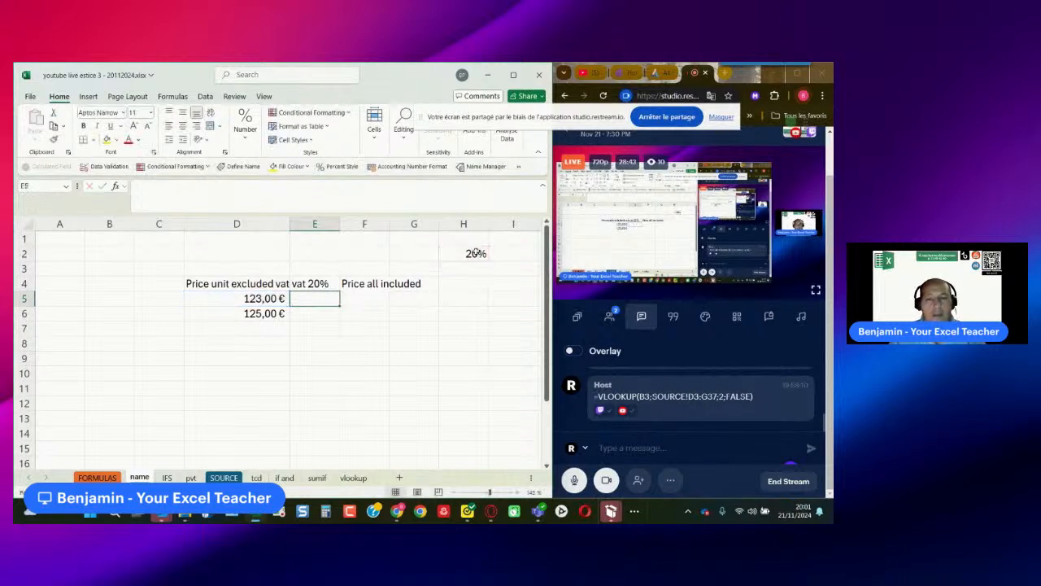
left_click(476, 253)
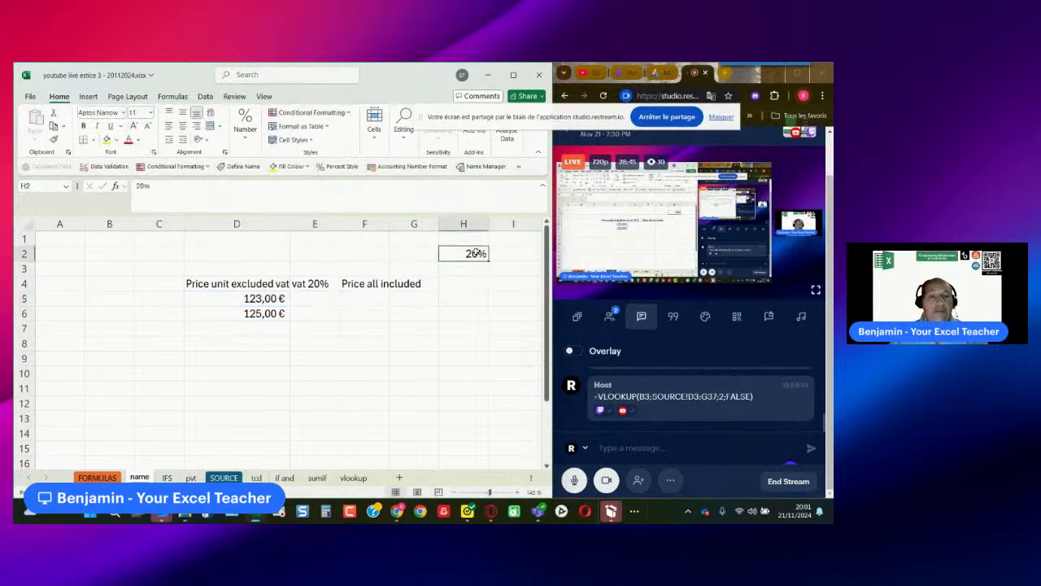
left_click(45, 185)
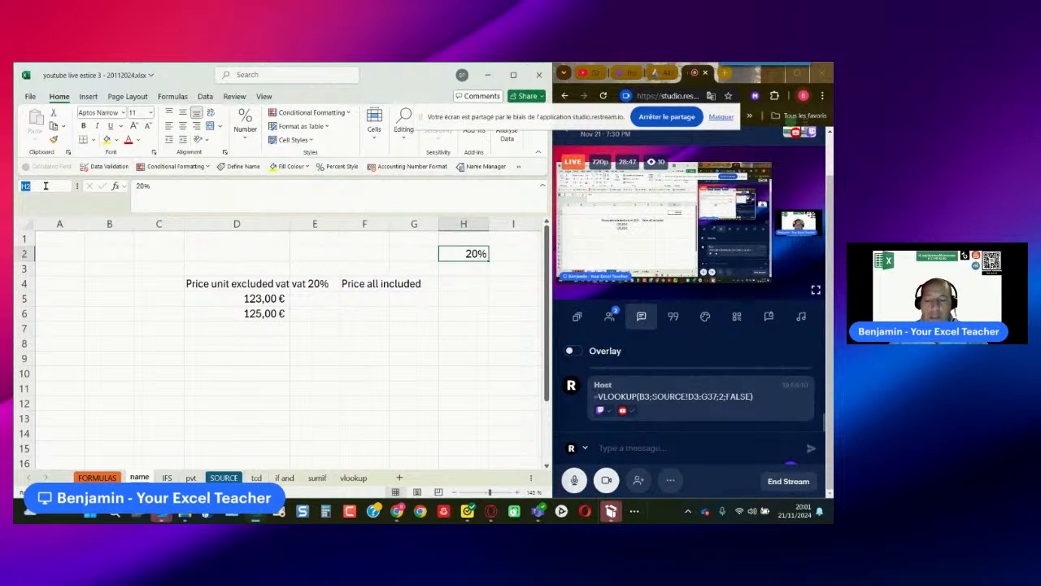
type("vat20")
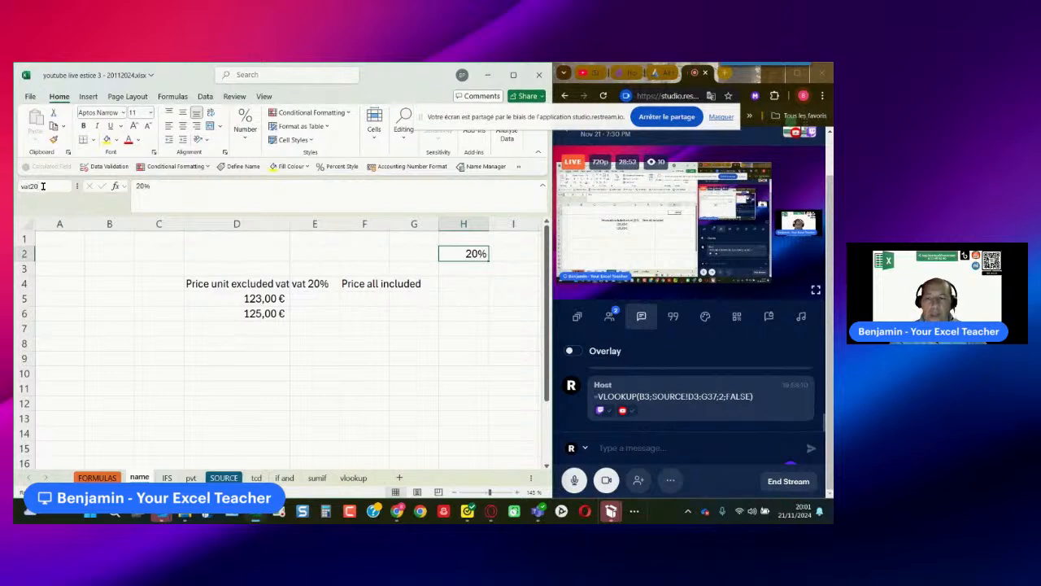
key("Escape")
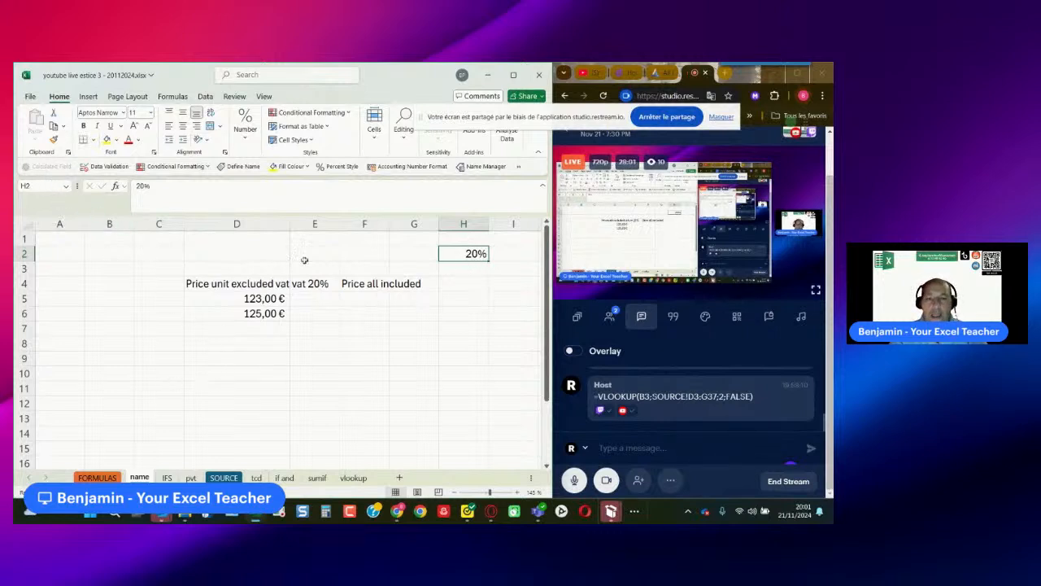
- Name cell H2, which holds the VAT rate, vat_20
left_click(31, 185)
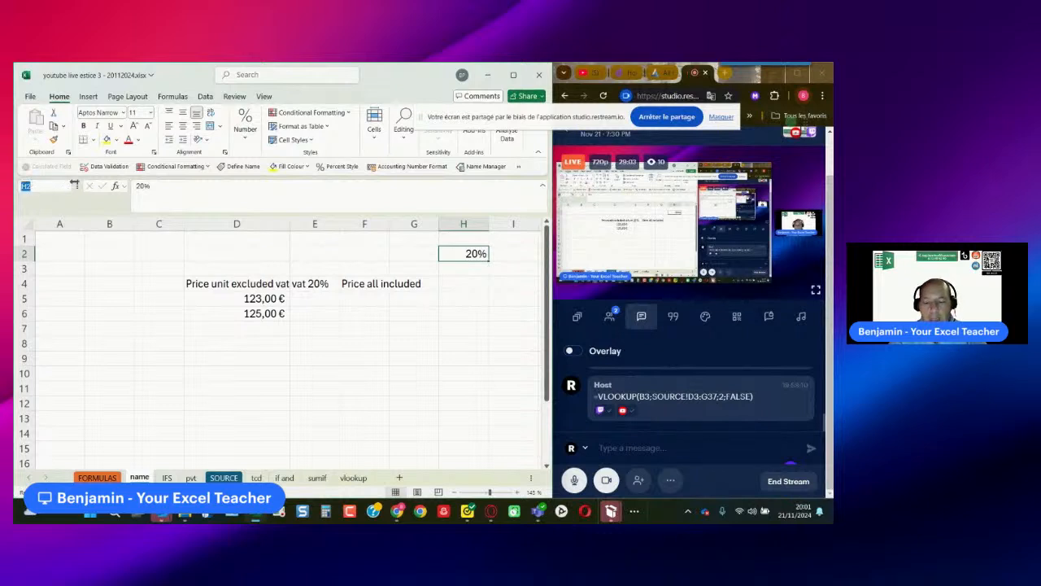
type("vat")
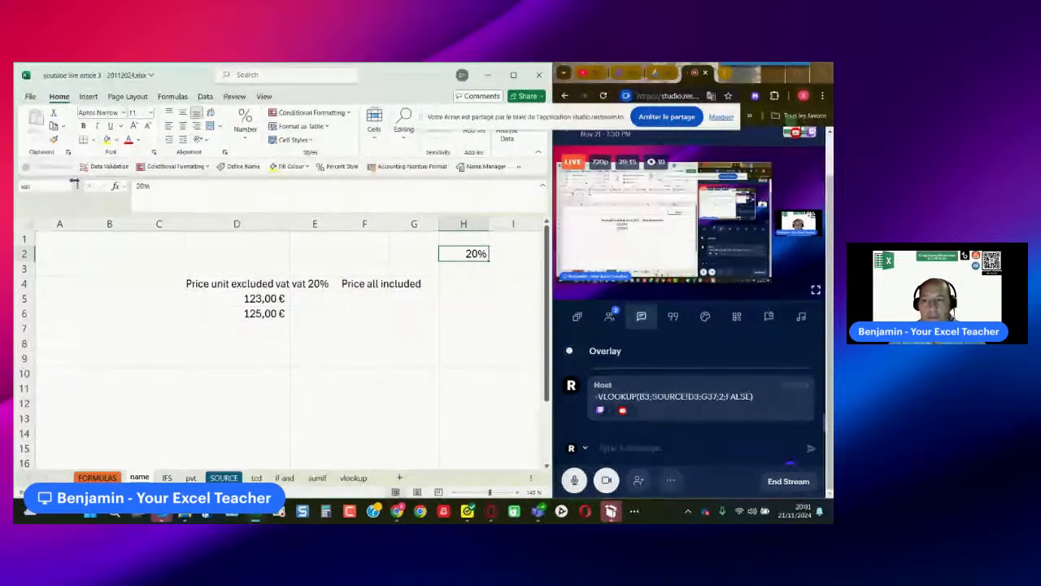
type("_20")
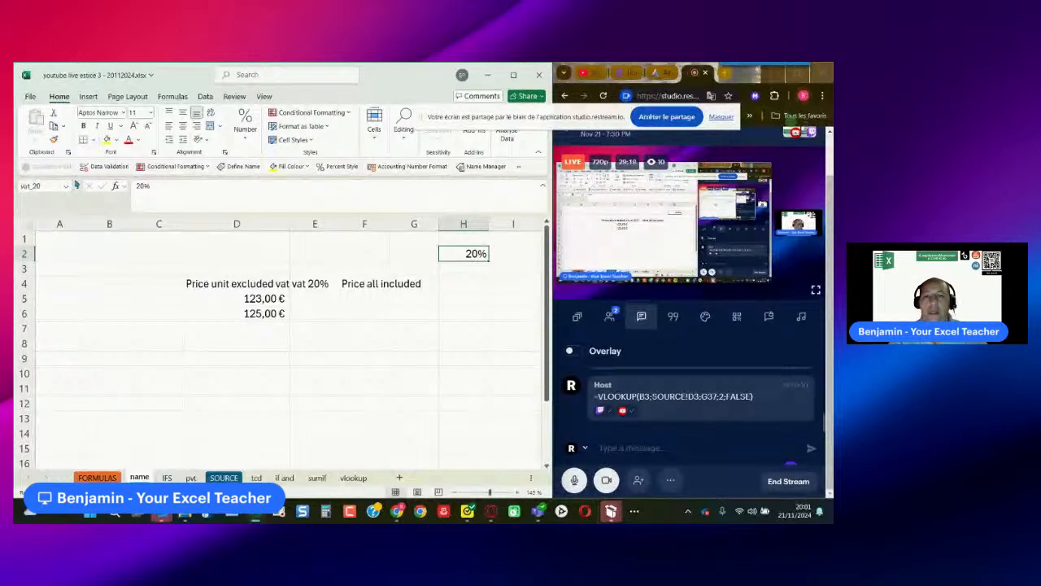
- Calculate the VAT of the first price in E5 with the formula =D5*vat_20, using the named cell
left_click(327, 298)
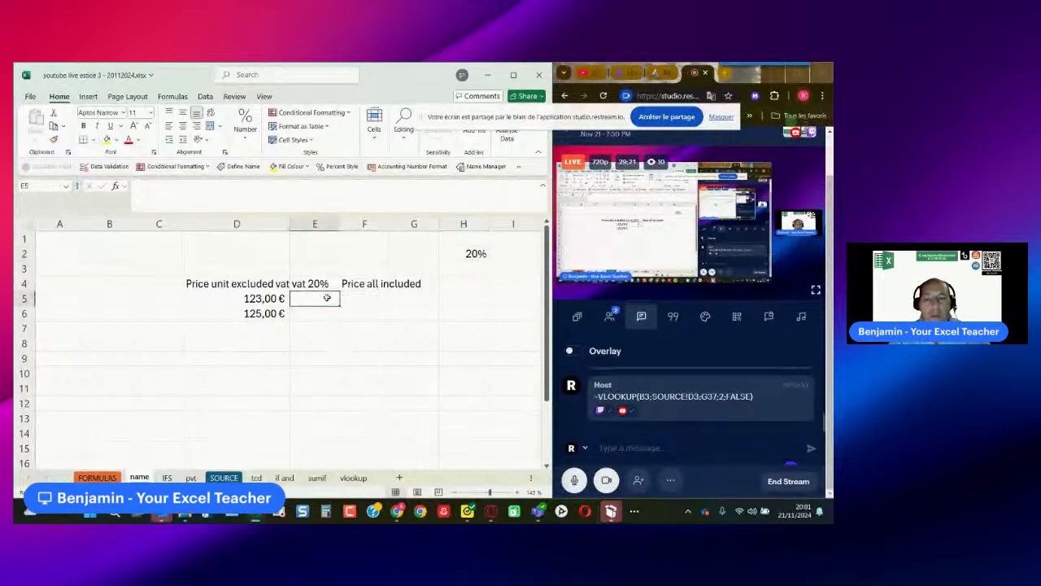
type("=")
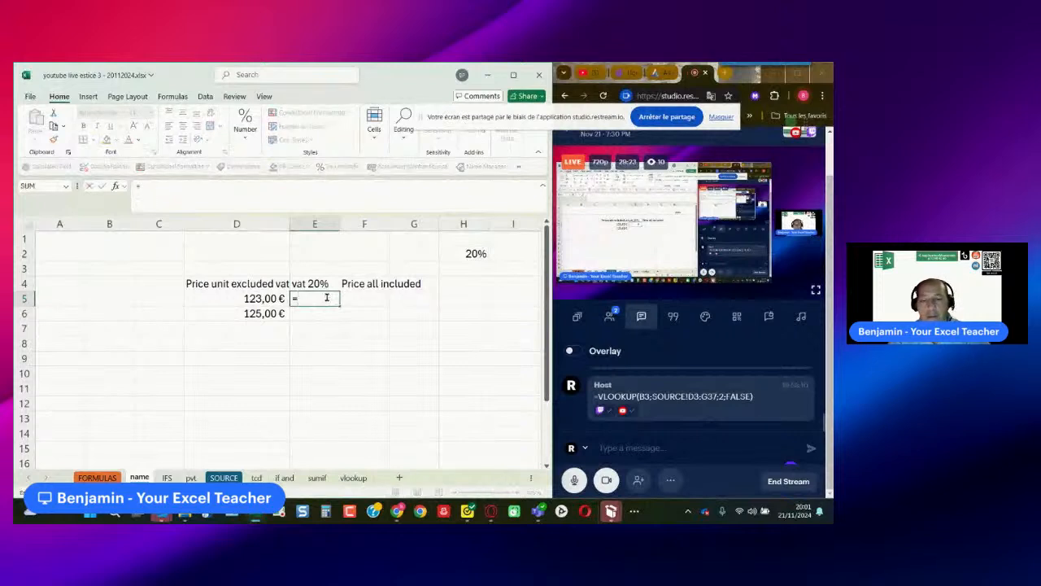
left_click(275, 298)
type("*vat")
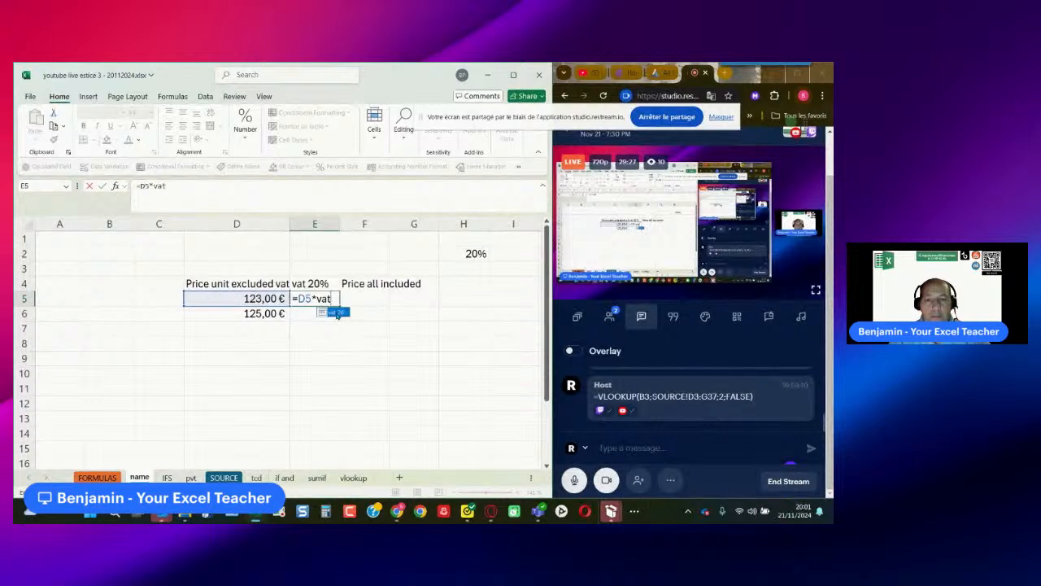
double_click(336, 312)
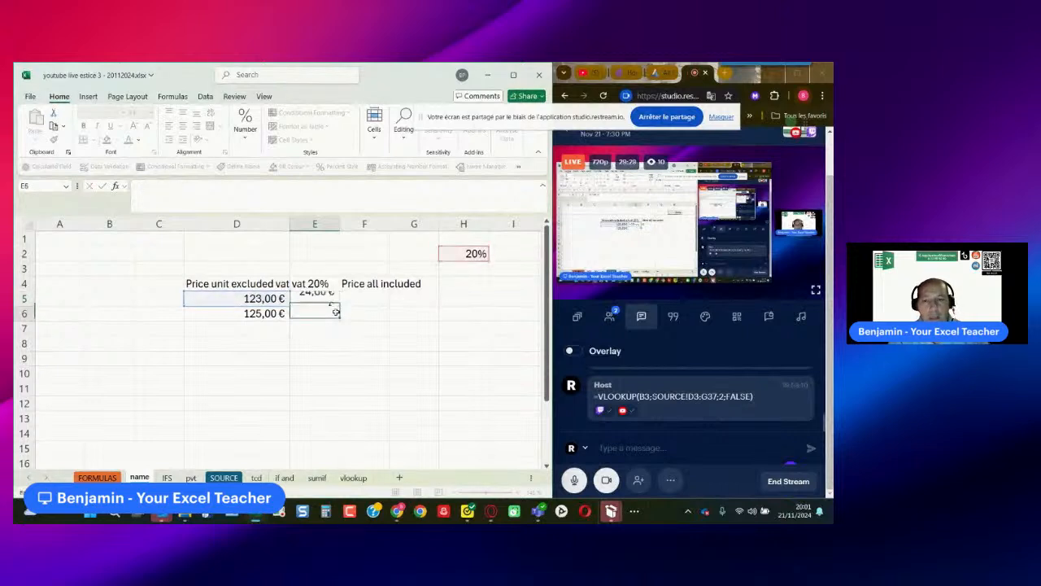
key("Return")
- Fill the VAT formula from E5 down to E6 and check the copied formula's references
left_click(332, 297)
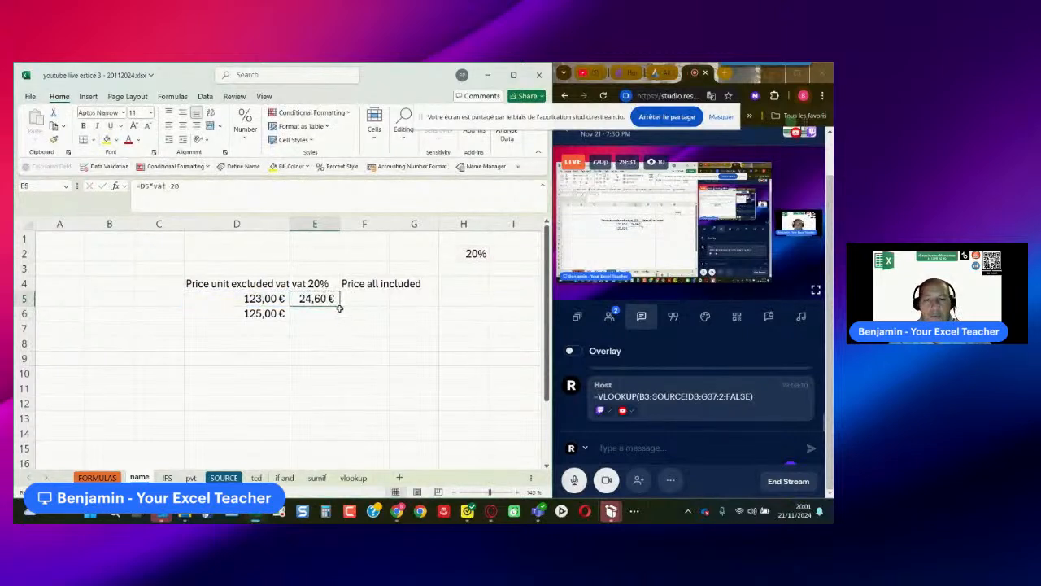
double_click(340, 306)
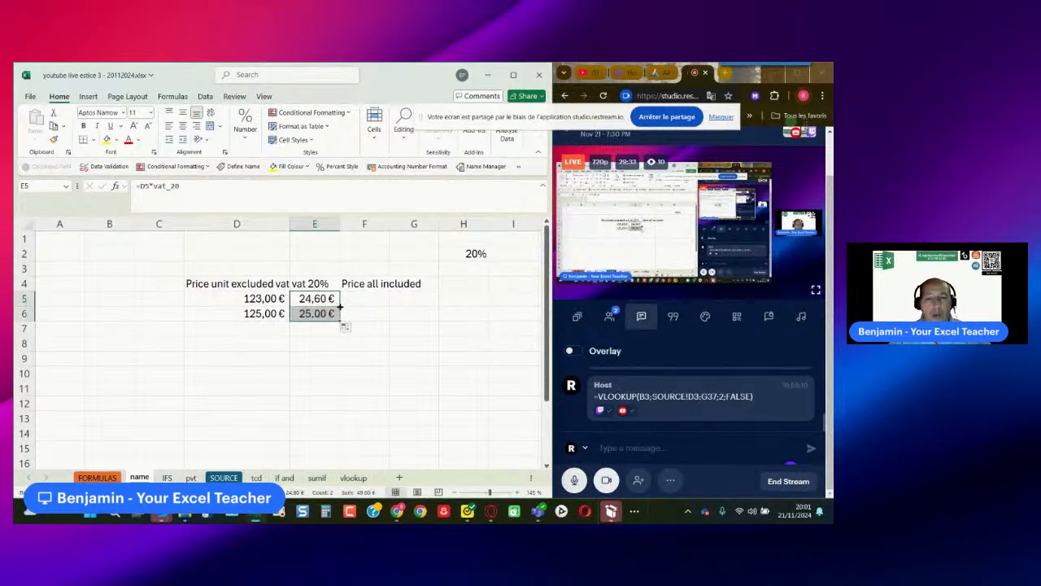
double_click(330, 315)
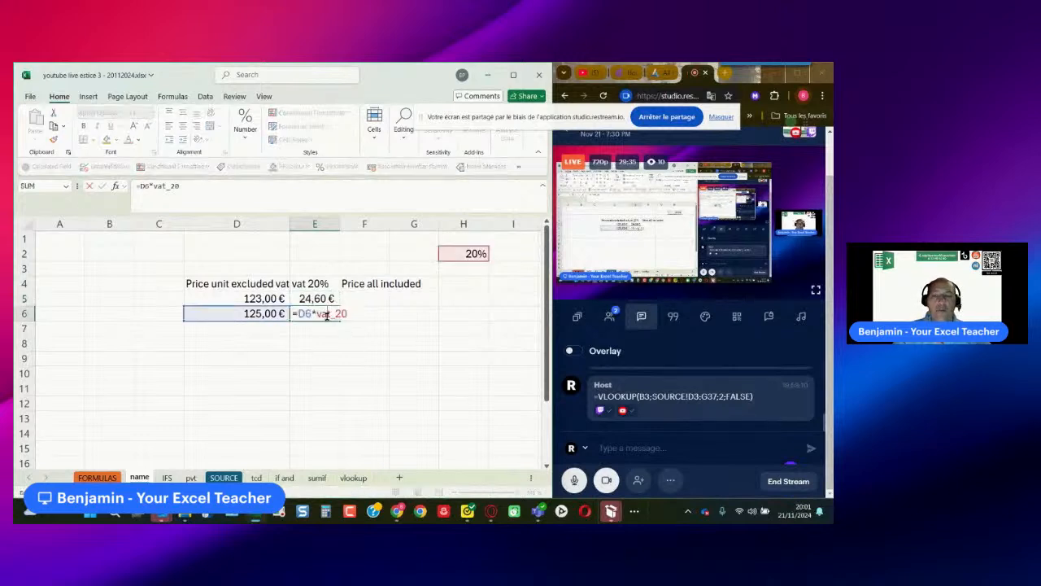
key("Escape")
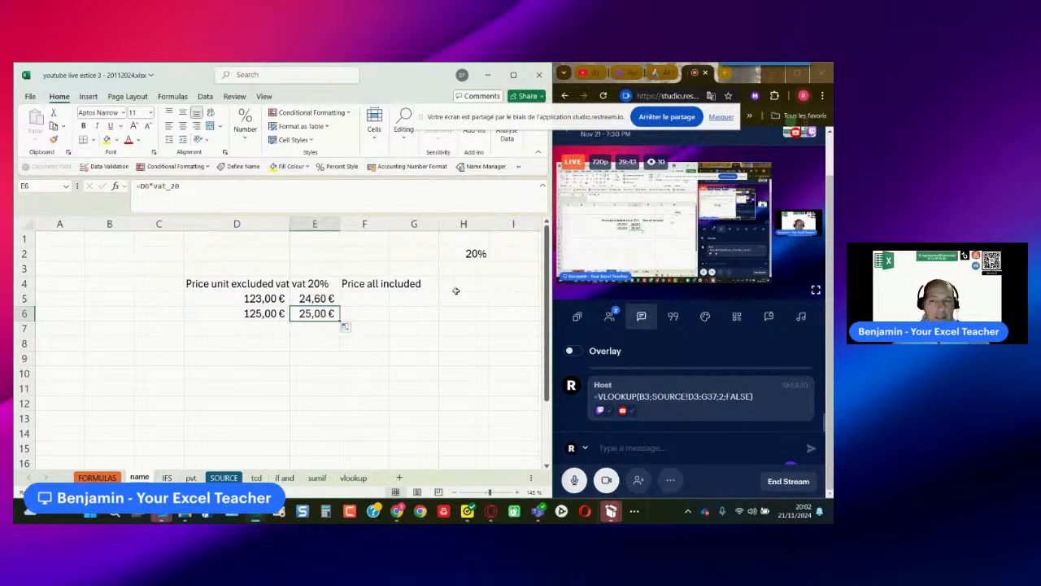
left_click(409, 312)
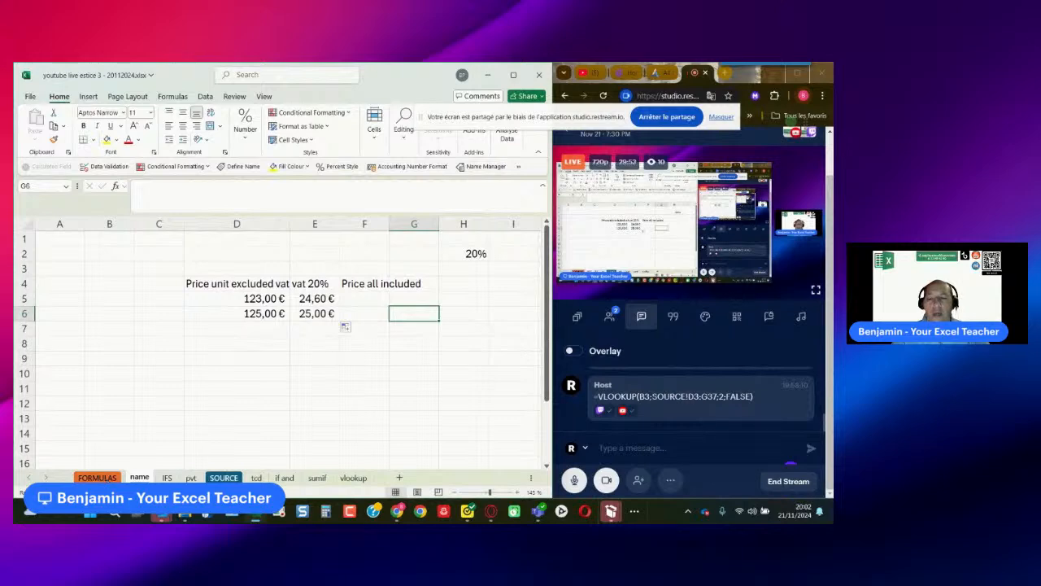
- Examine the column headings and data of the SOURCE sheet, mainly the Cosmetic product, Reference and Sales type columns
left_click(224, 477)
scroll(226, 413, "up", 5)
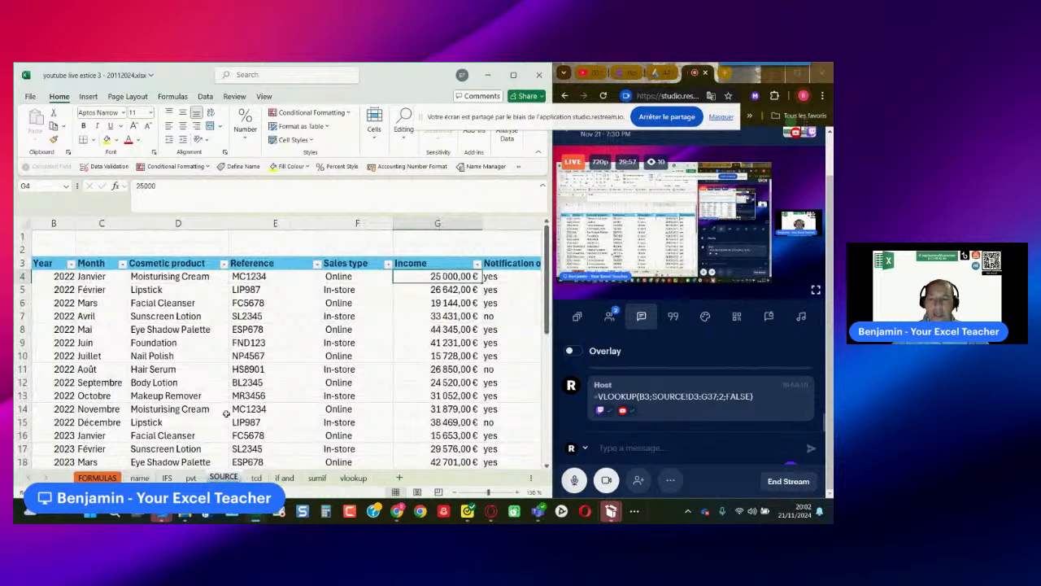
left_click(94, 264)
left_click(137, 269)
left_click(236, 266)
left_click_drag(252, 275, 259, 450)
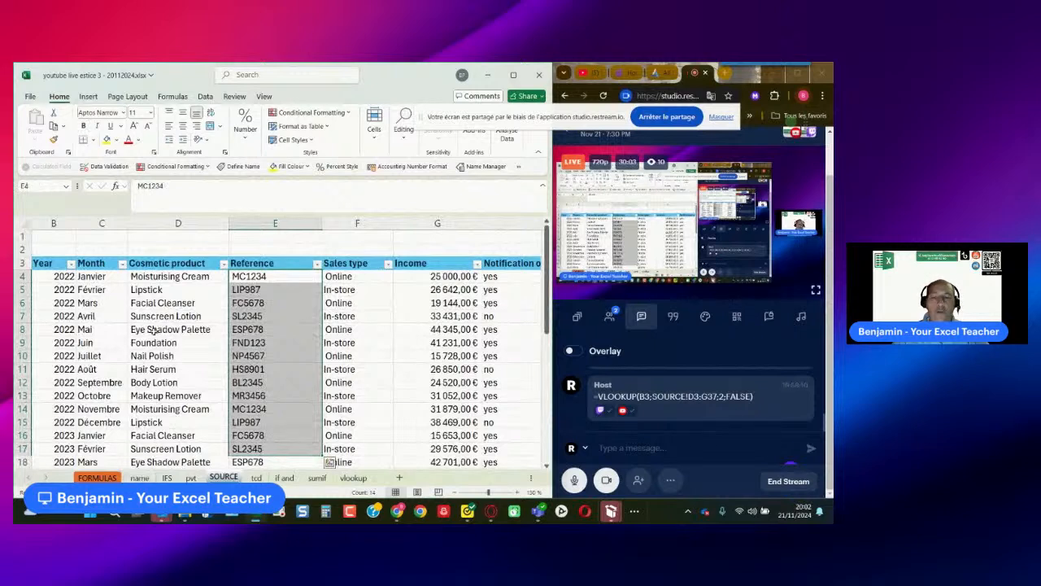
left_click_drag(154, 277, 160, 434)
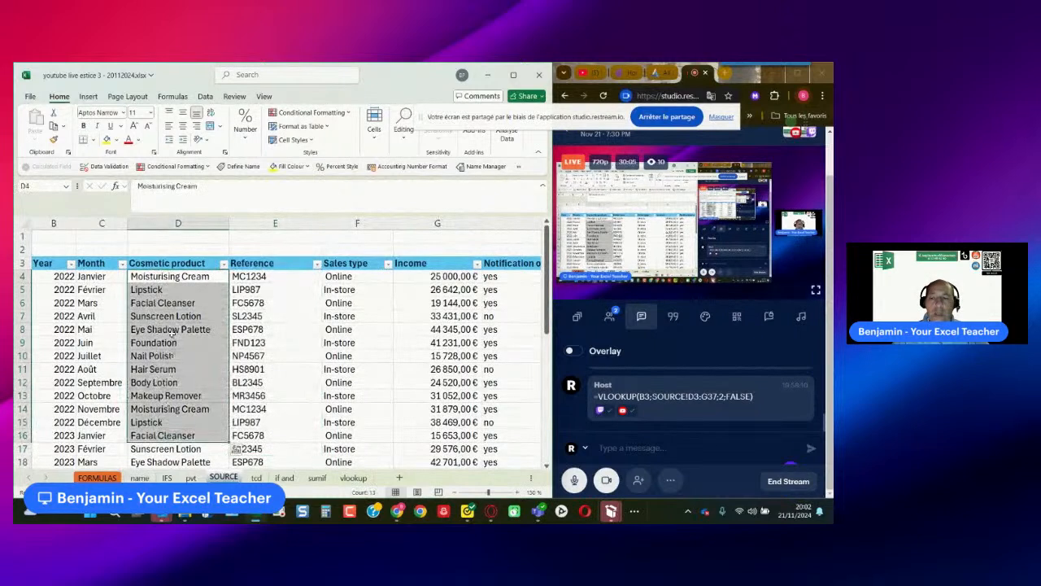
left_click(174, 265)
left_click_drag(172, 278, 175, 435)
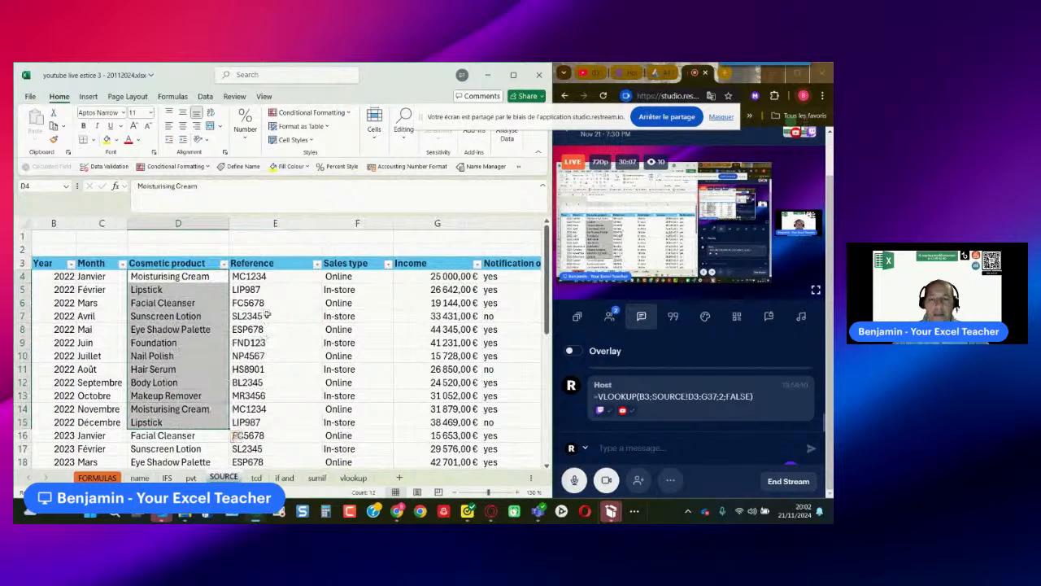
left_click(250, 276)
left_click(254, 266)
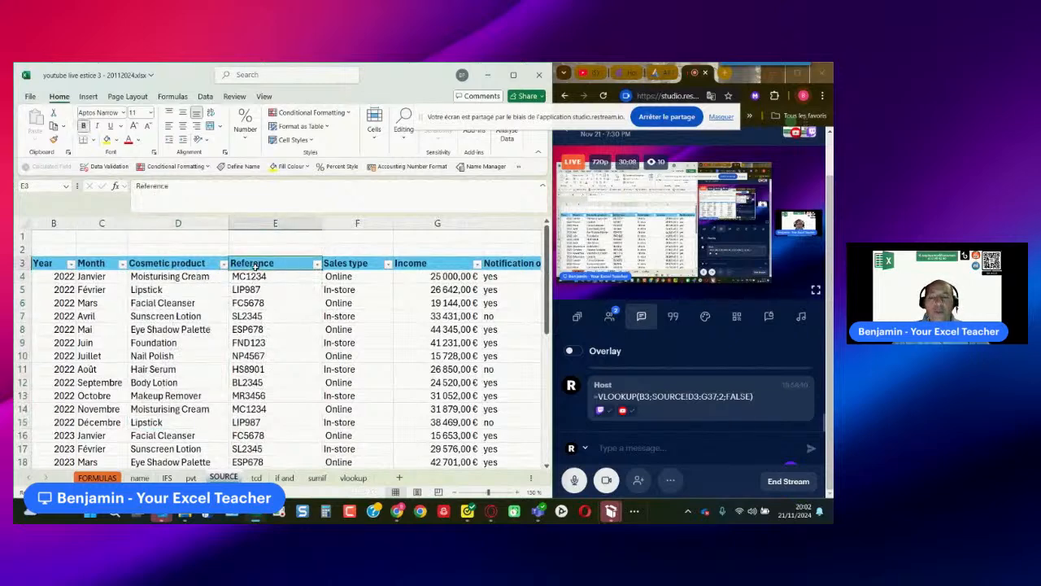
left_click_drag(254, 277, 272, 424)
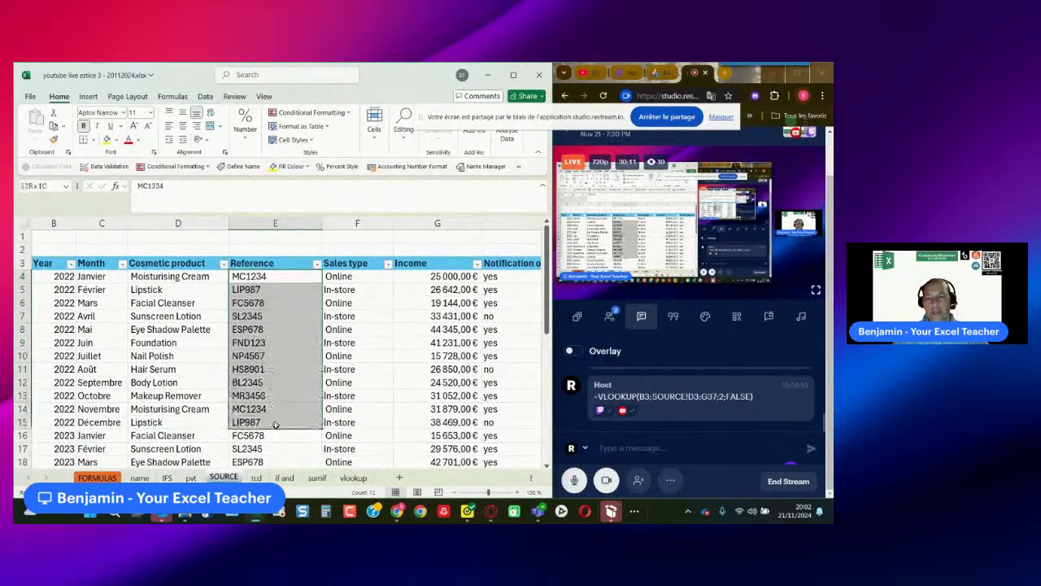
left_click(355, 264)
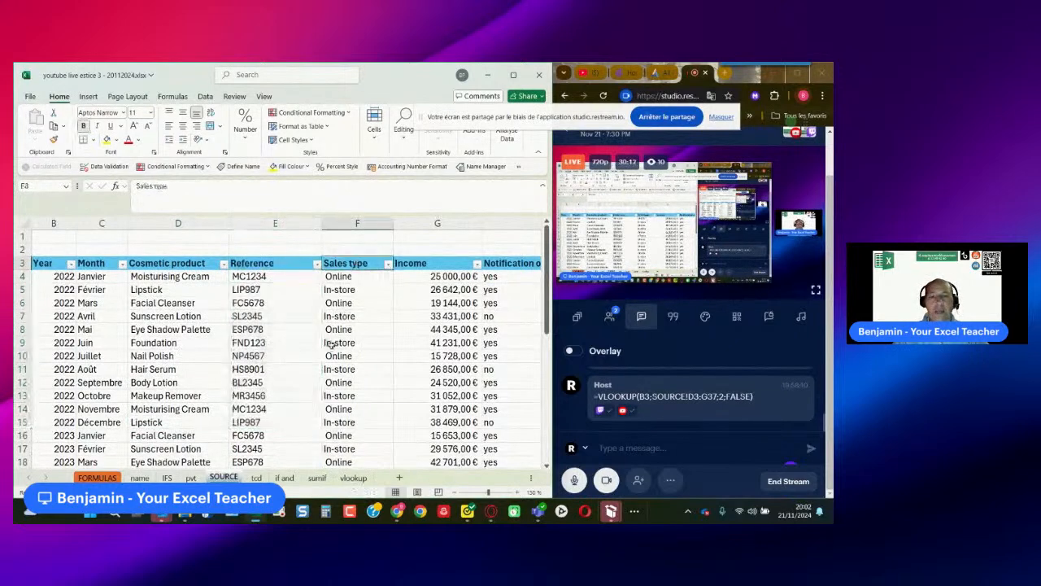
- Create named ranges for all columns of the SOURCE table from its header row, using only the top row as names
left_click(47, 262)
key("ctrl+shift+End")
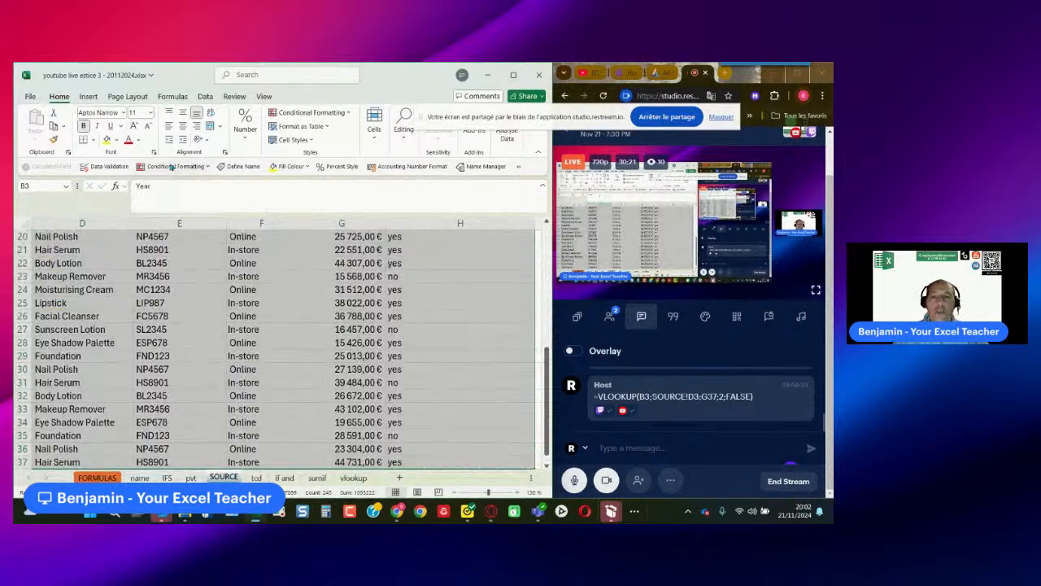
left_click(171, 97)
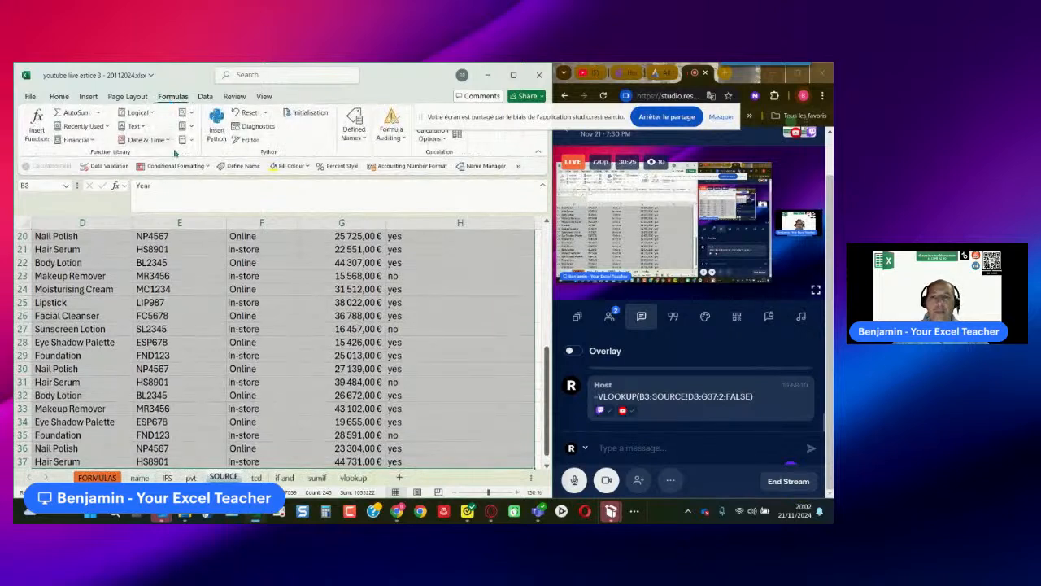
left_click(353, 126)
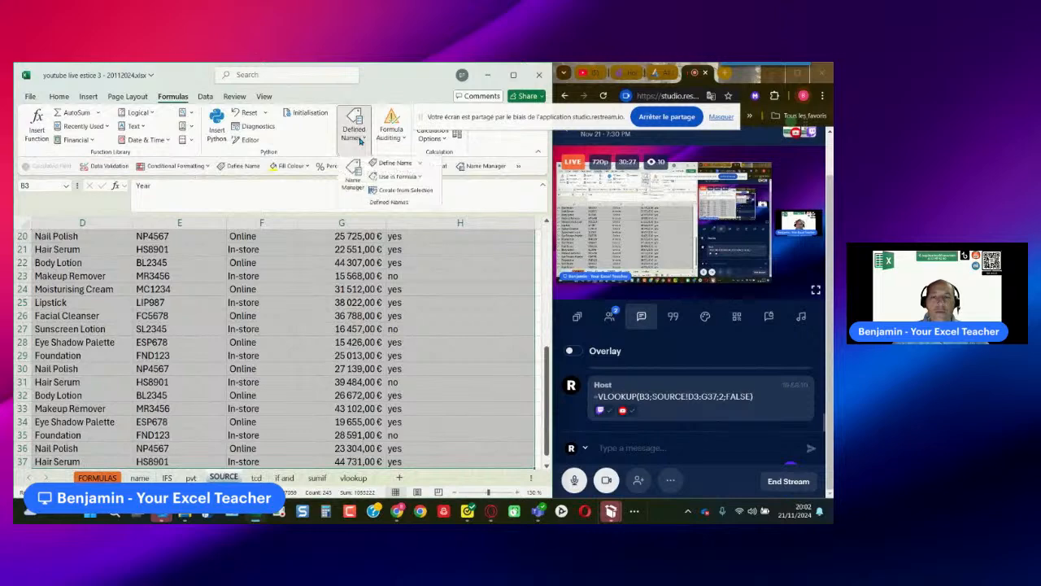
left_click(386, 191)
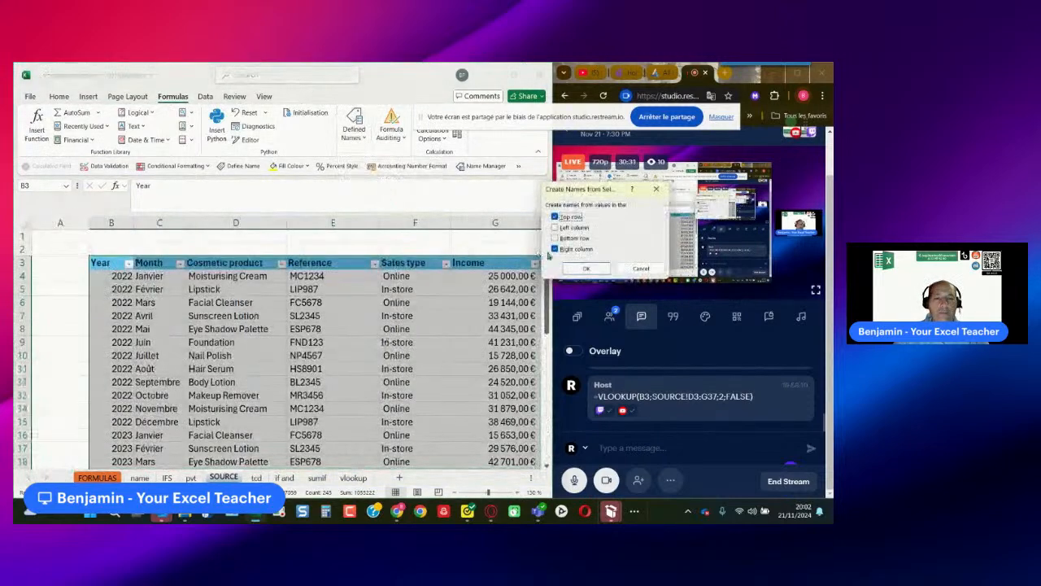
left_click(555, 250)
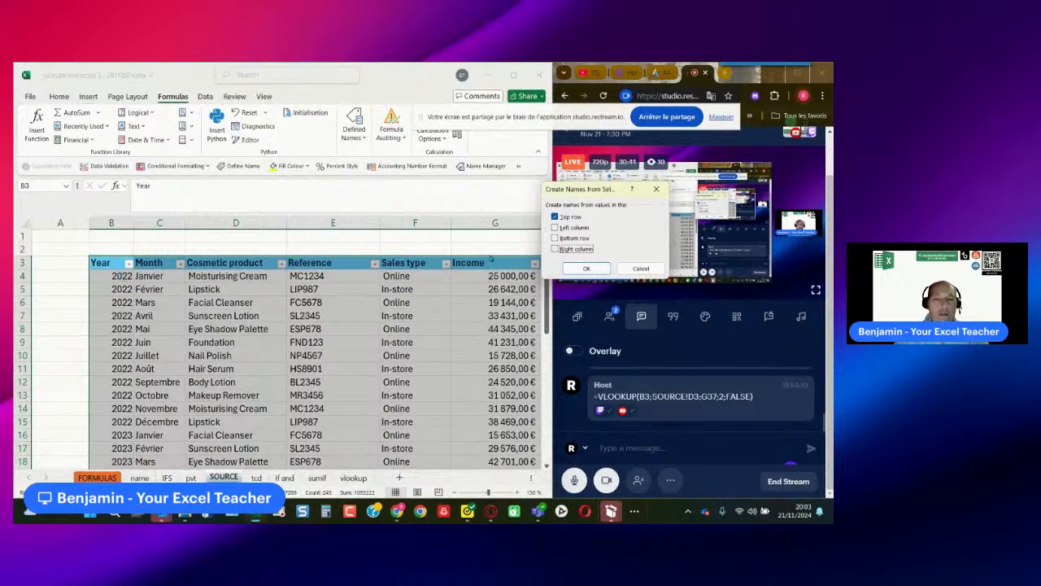
left_click(586, 268)
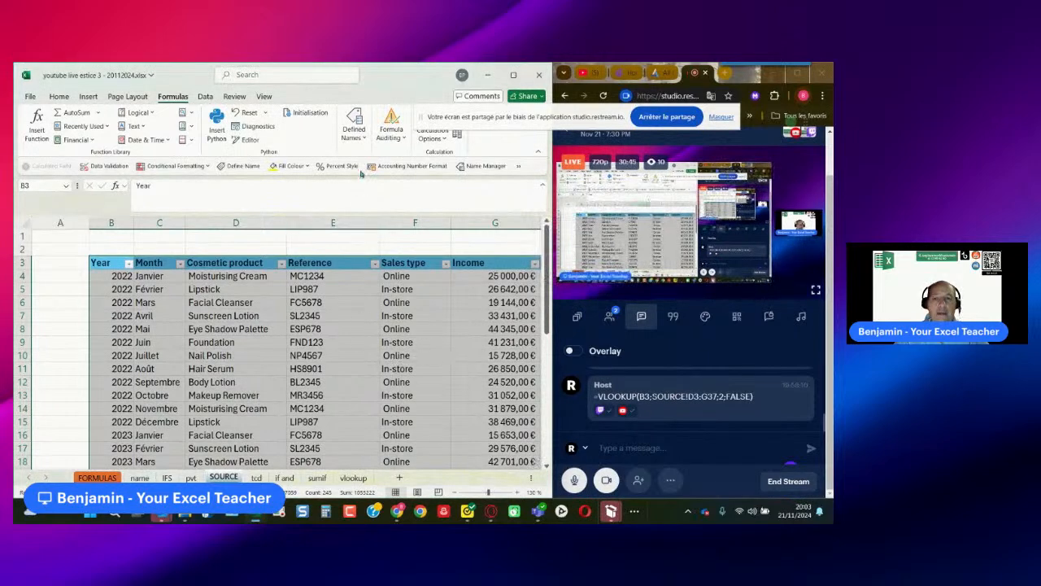
- Review the workbook's defined names and their ranges in the Name Manager, and look through the Name Box list
left_click(354, 134)
left_click(353, 179)
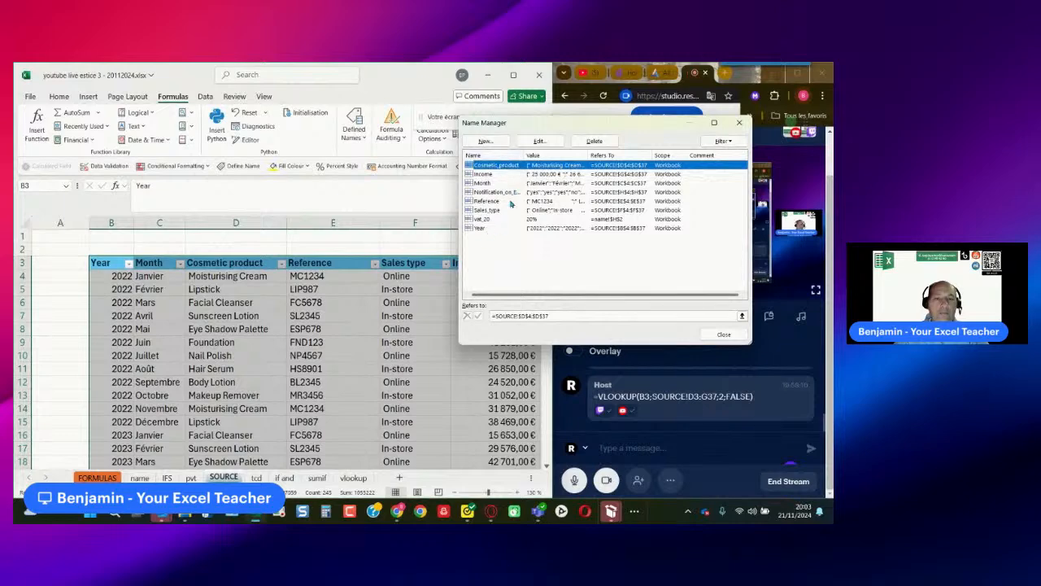
left_click(709, 339)
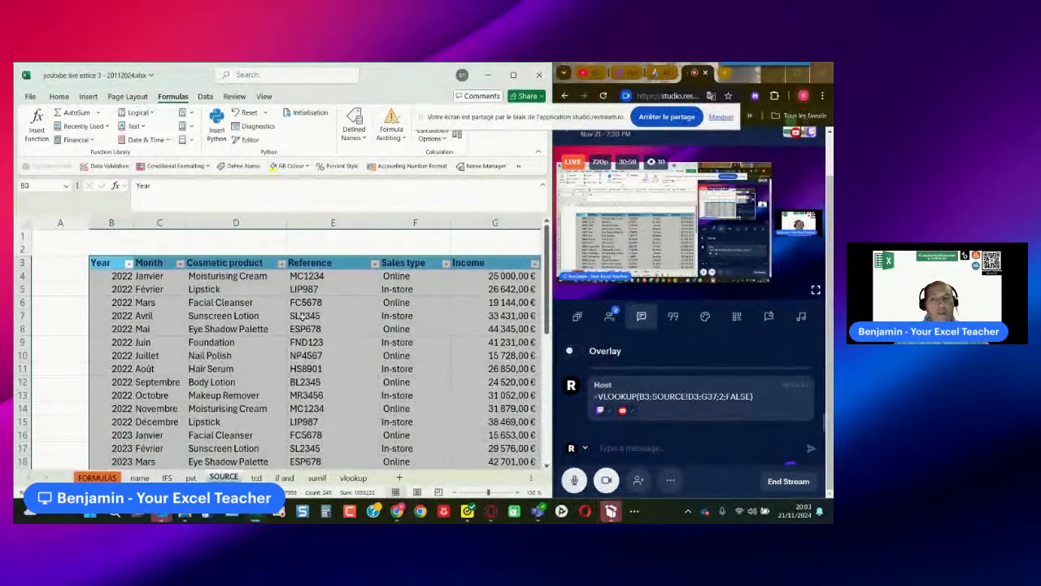
left_click(66, 186)
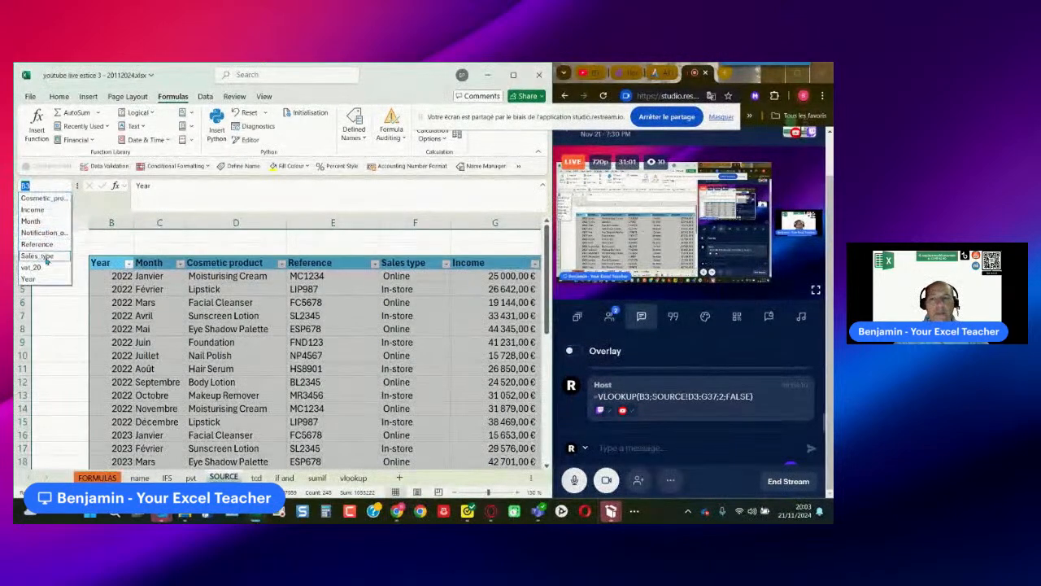
left_click(253, 195)
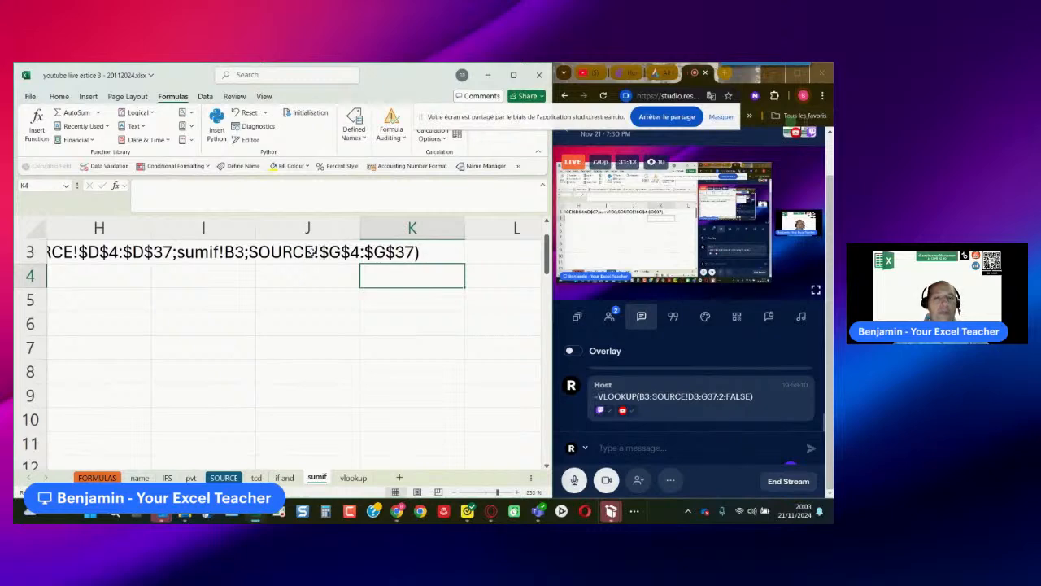
- Examine the turnover tables on the sumif sheet, including the SUMIFS table with Body Lotion in B15
left_click(153, 283)
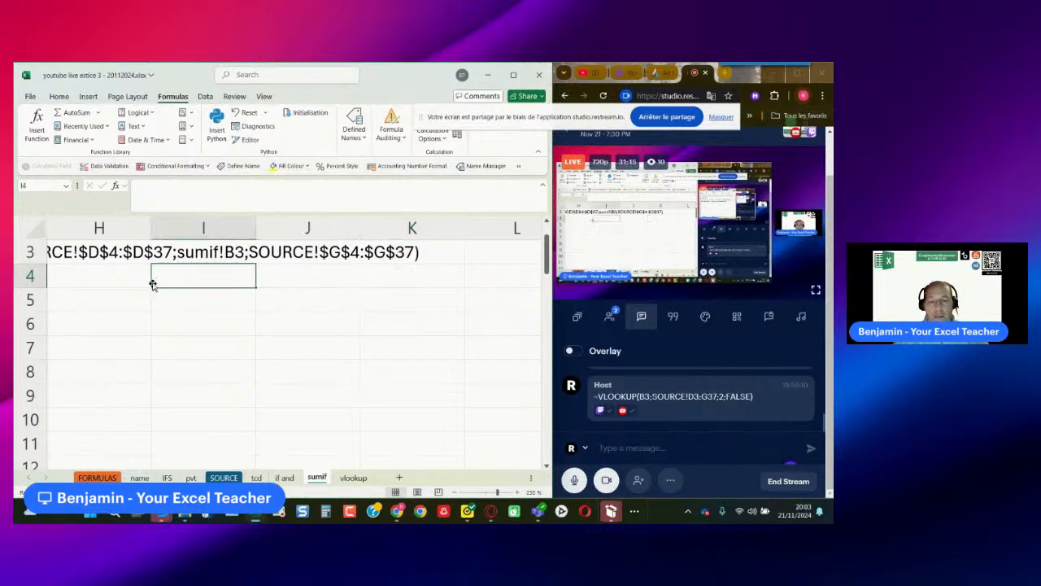
key("Left")
key("Left")
key("Left")
key("Left")
key("Left")
key("Left")
key("Left")
key("Left")
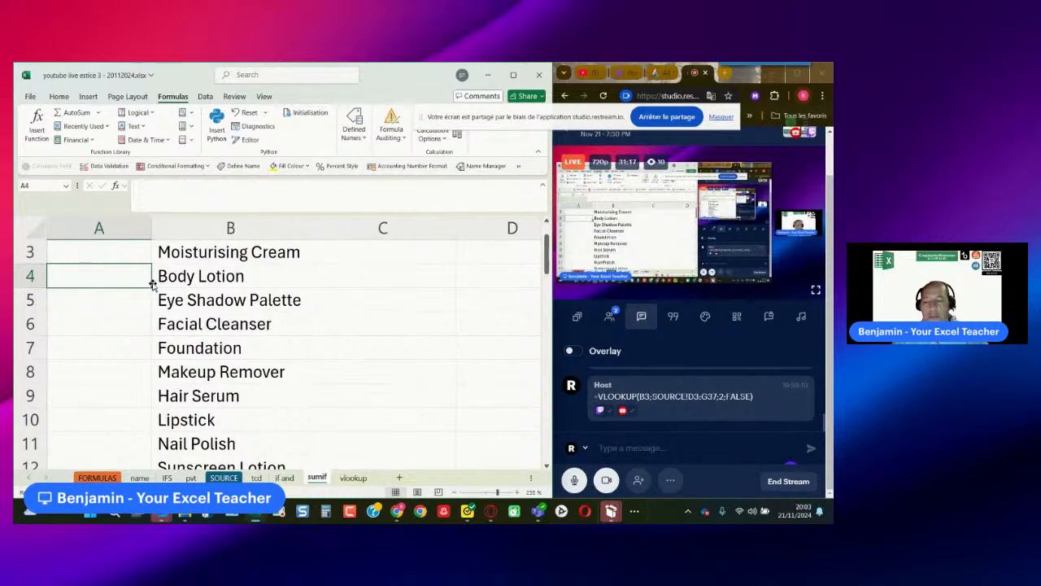
scroll(216, 342, "down", 4)
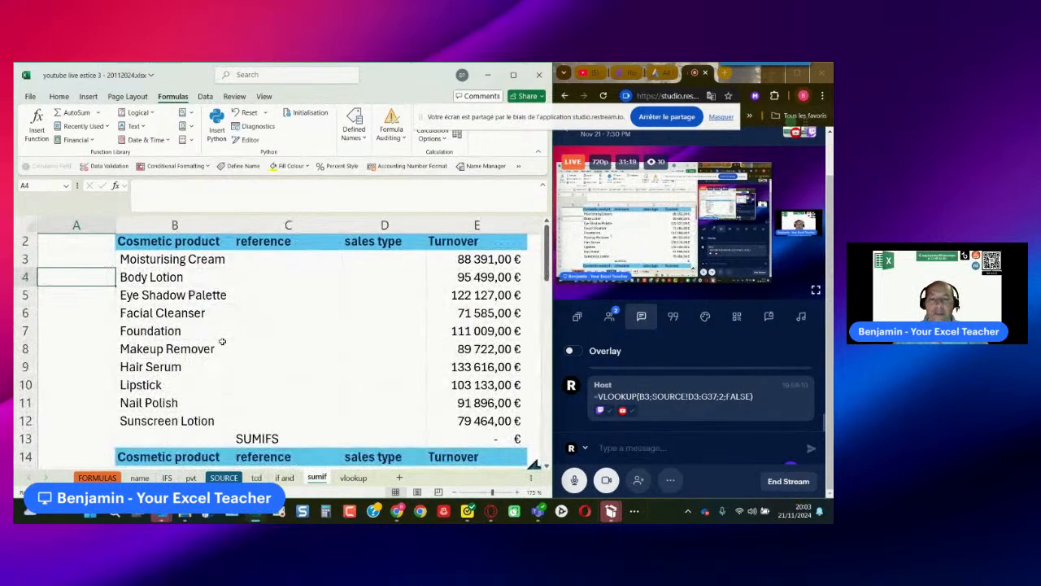
scroll(222, 342, "down", 1)
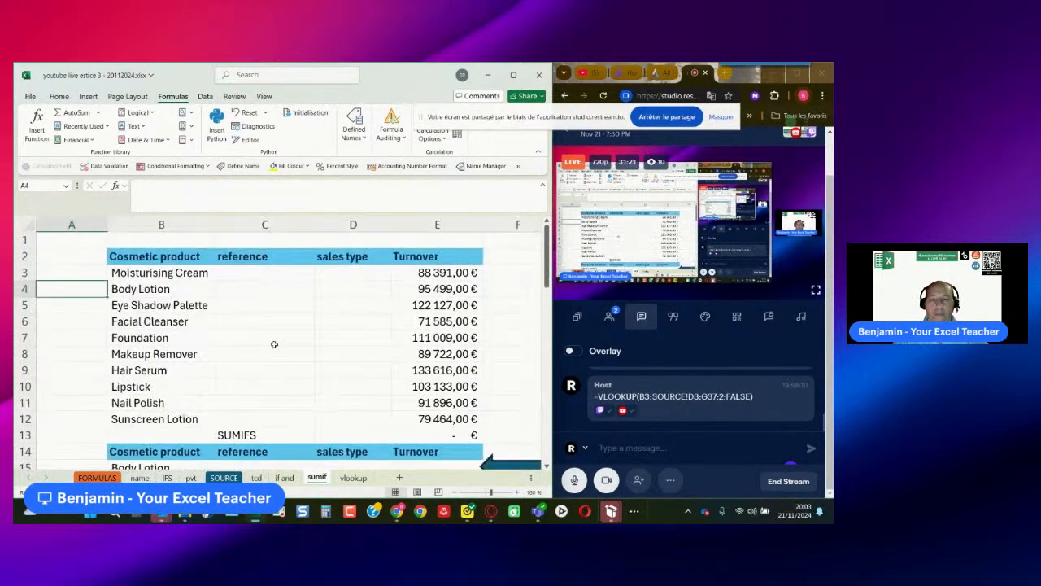
scroll(353, 341, "down", 1)
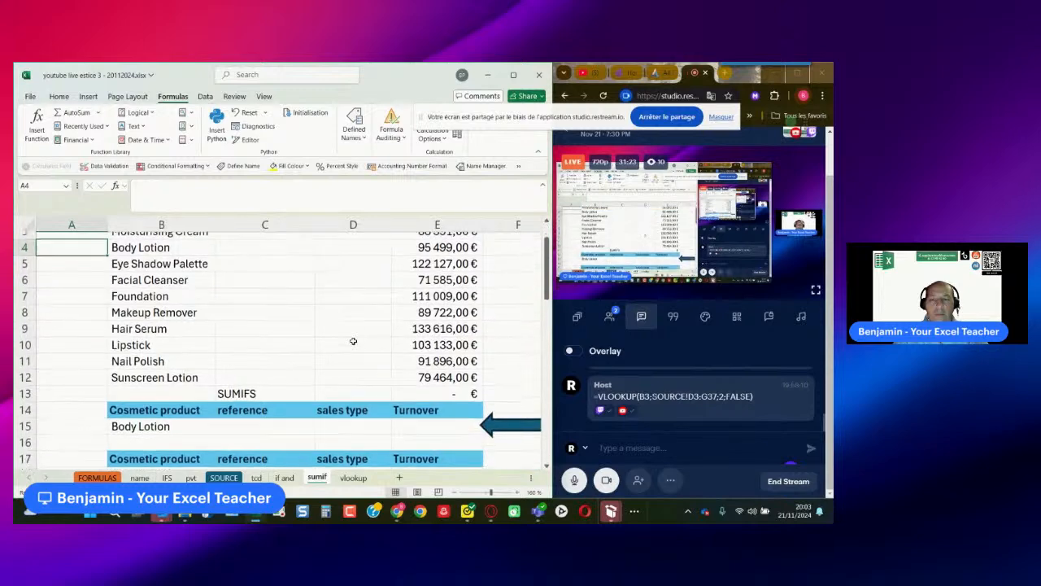
scroll(353, 341, "down", 2)
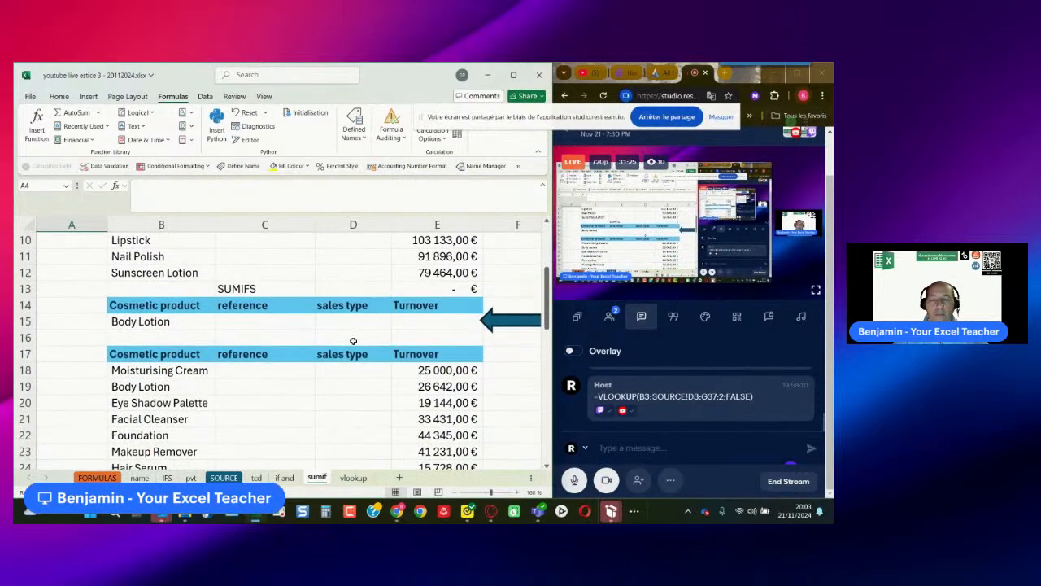
left_click(165, 323)
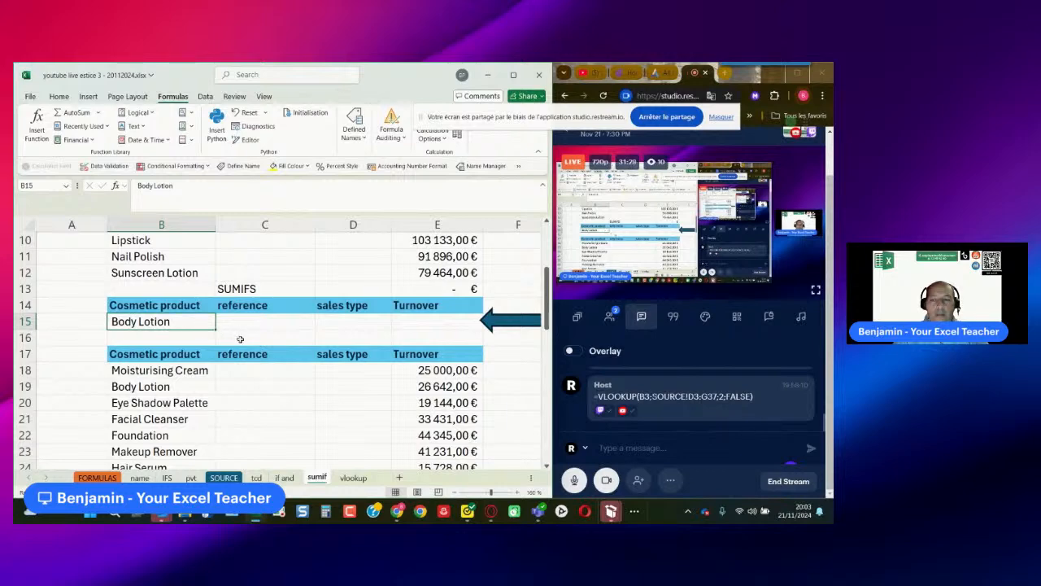
scroll(239, 340, "up", 3)
scroll(239, 339, "down", 2)
scroll(239, 337, "down", 1)
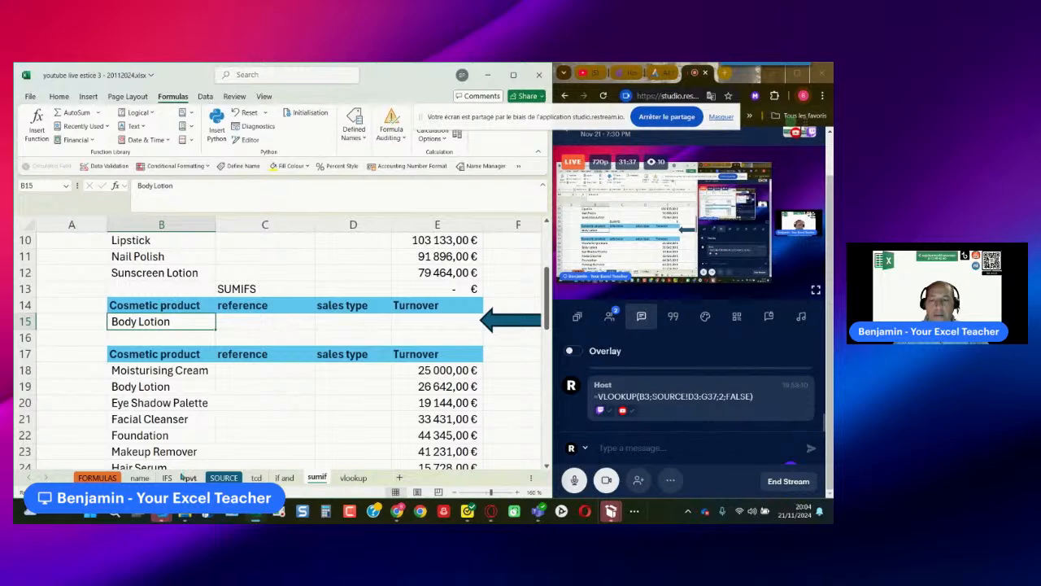
- Copy the yellow product drop-down cell B3 from the vlookup sheet into B15 of the sumif sheet and check its list
left_click(341, 480)
left_click(178, 274)
right_click(178, 273)
left_click(205, 138)
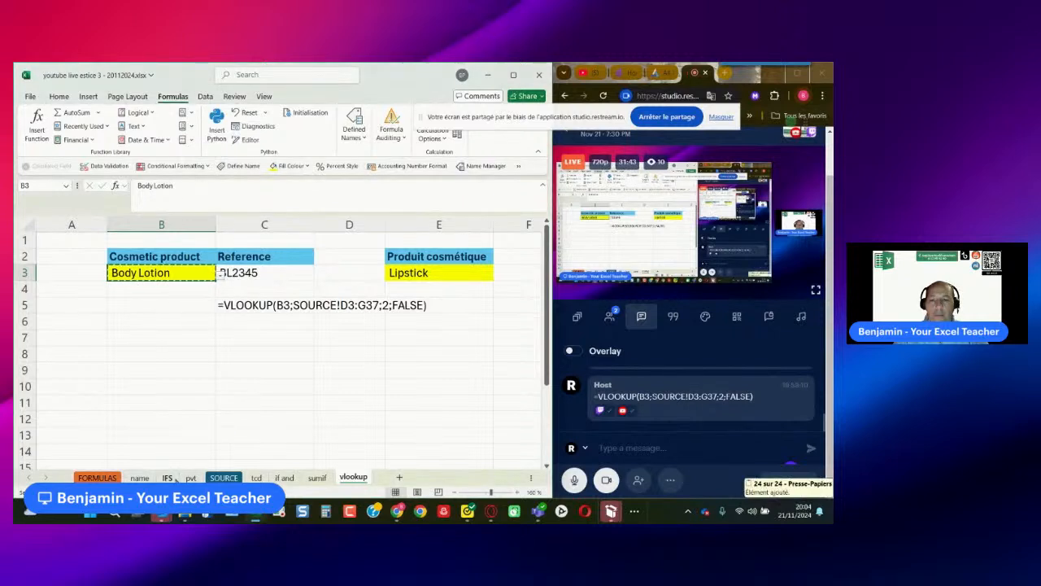
left_click(140, 479)
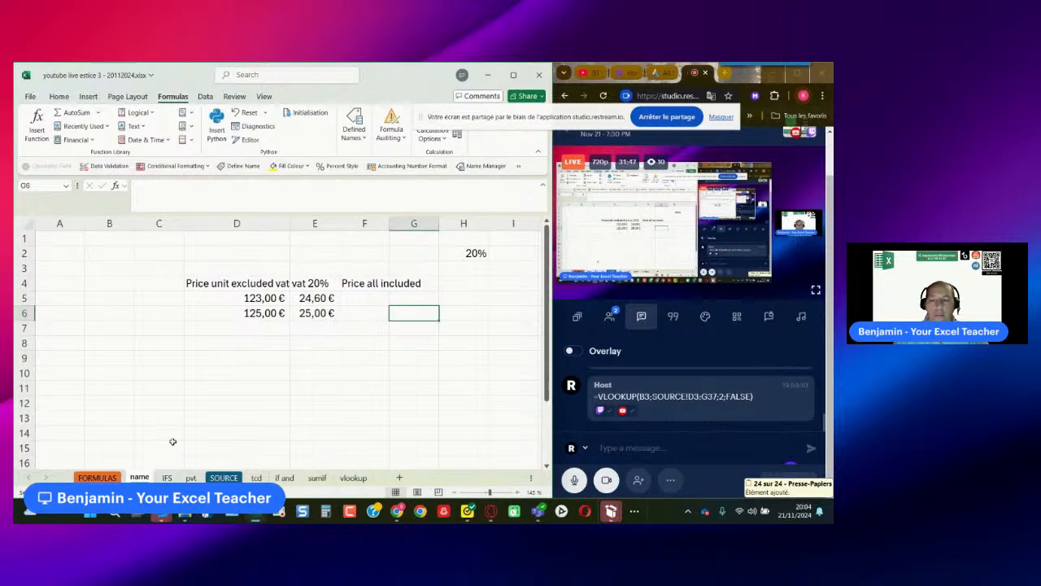
left_click(316, 478)
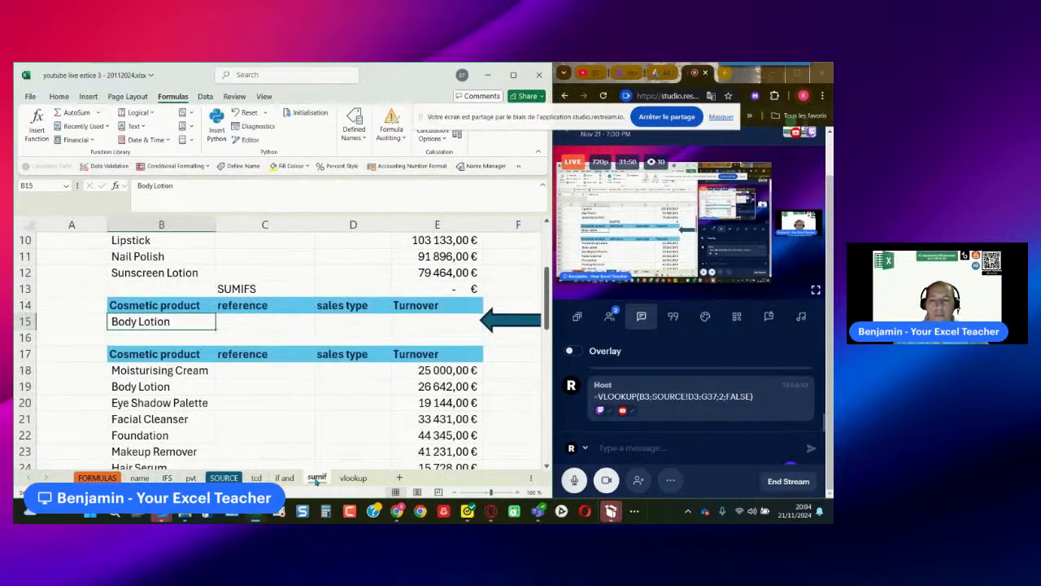
right_click(180, 321)
left_click(207, 180)
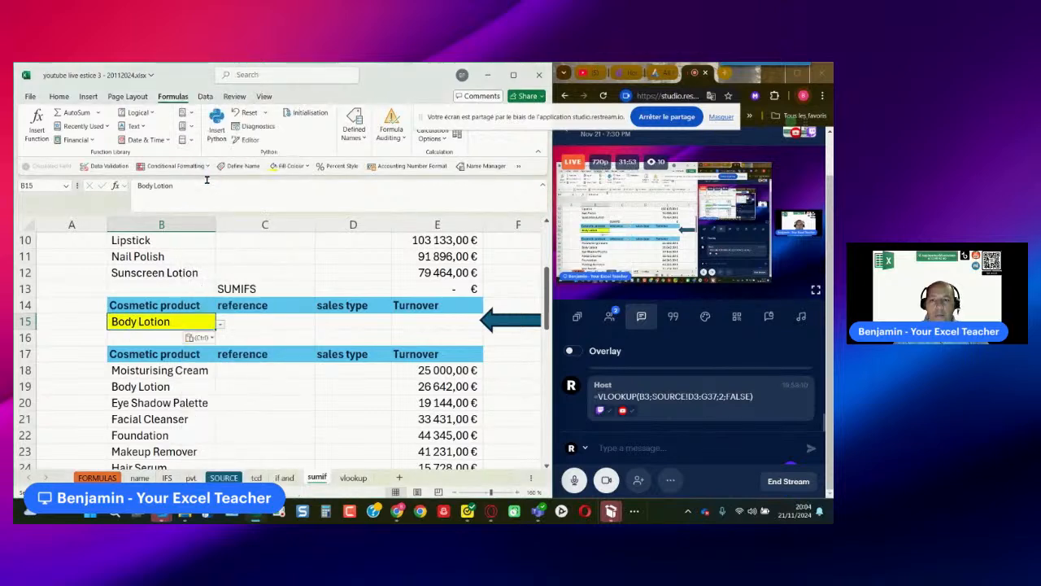
left_click(220, 325)
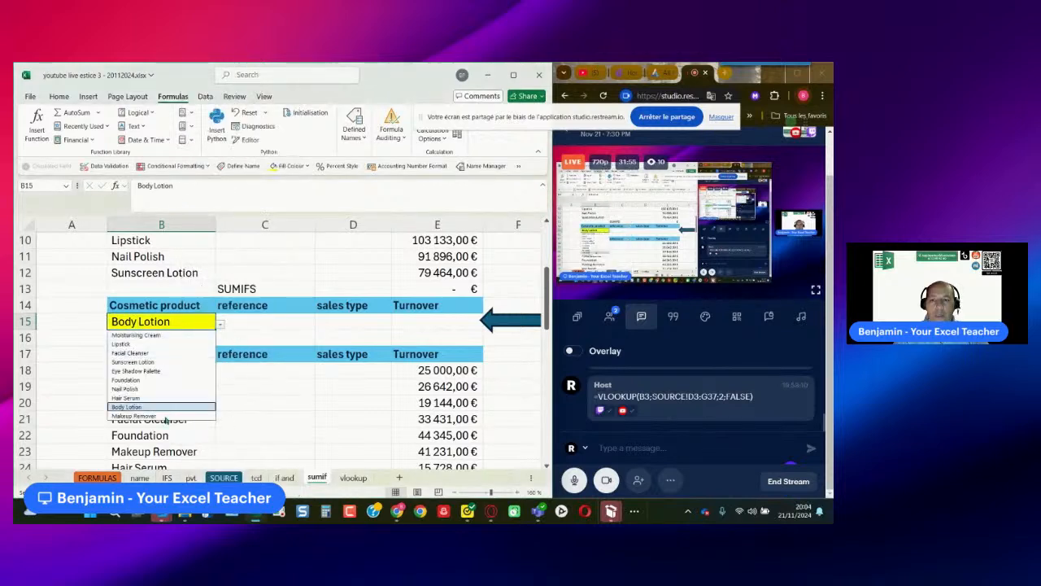
left_click(219, 325)
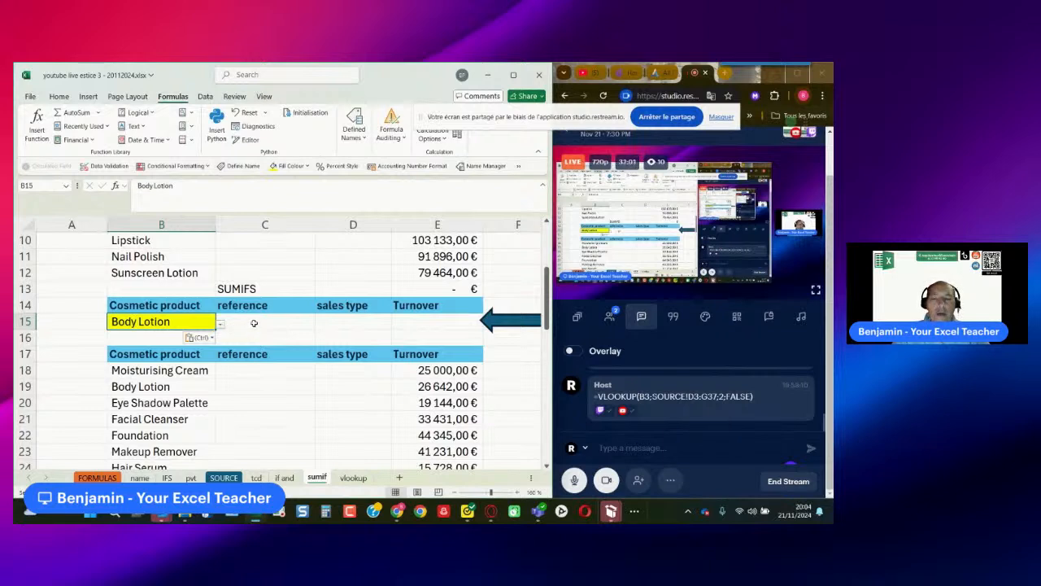
- Add a List data validation to C15, under the SUMIFS table's reference heading, sourced from the Reference column of the SOURCE sheet
left_click(252, 323)
scroll(294, 333, "up", 2)
scroll(299, 334, "up", 1)
scroll(293, 325, "down", 4)
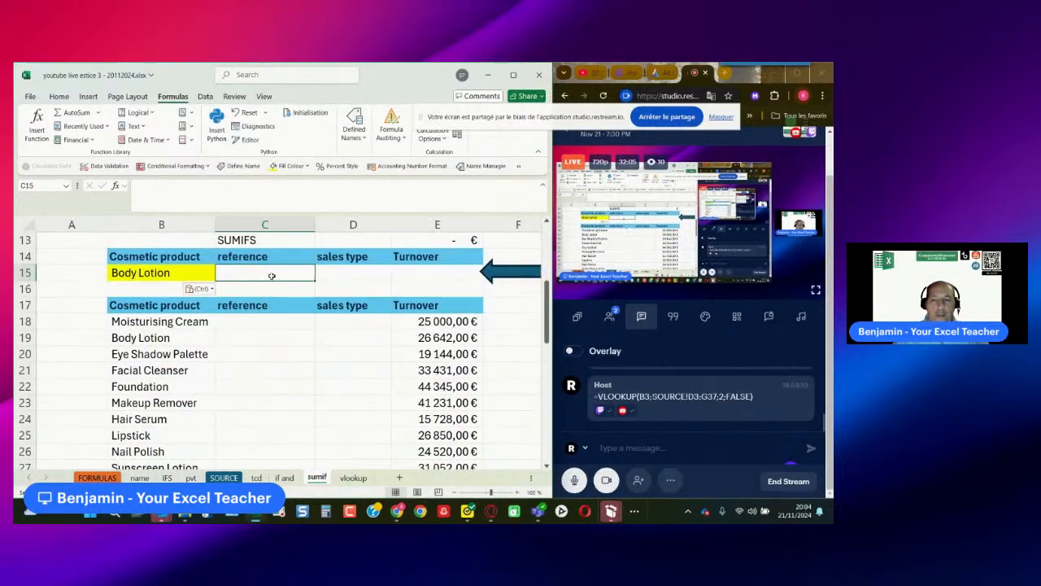
left_click(205, 97)
left_click(376, 138)
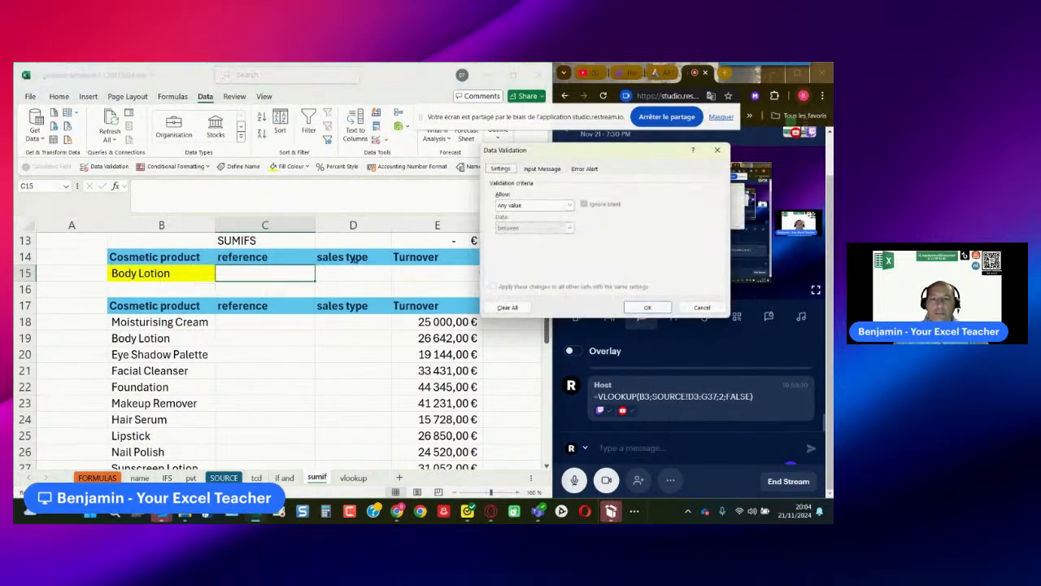
left_click(516, 205)
left_click(513, 237)
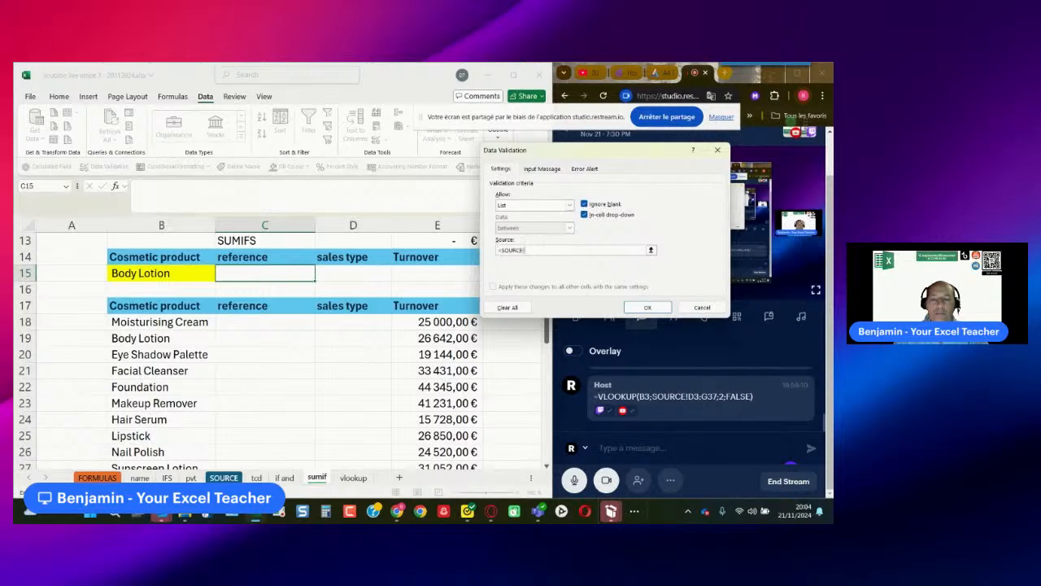
left_click(223, 478)
left_click(333, 276)
scroll(339, 385, "down", 1)
scroll(339, 386, "down", 7)
left_click(326, 399, "shift")
left_click(640, 310)
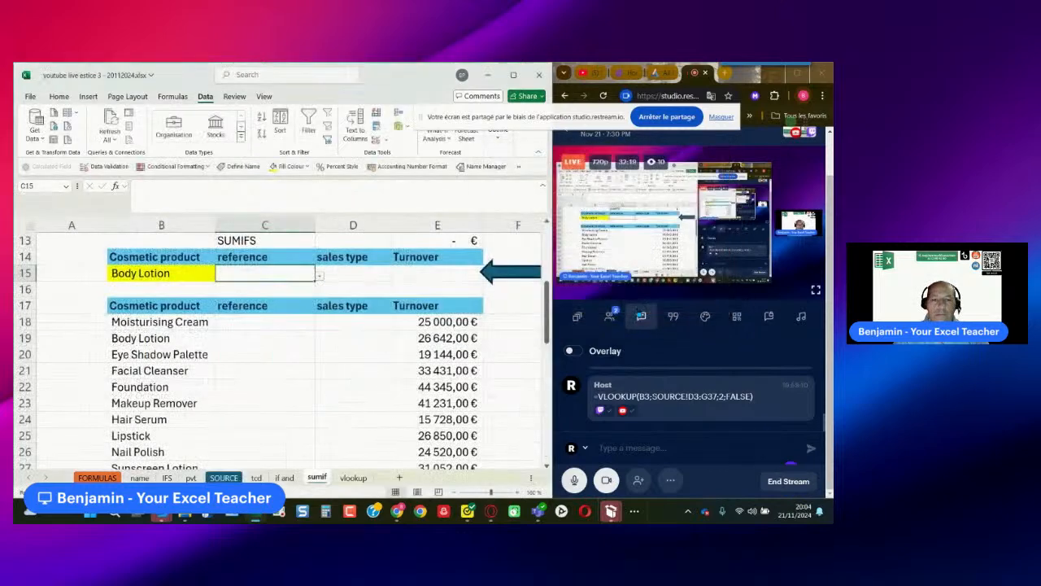
- Check the reference list in C15, and add a List data validation to D15 sourced from the defined name Reference
left_click(322, 279)
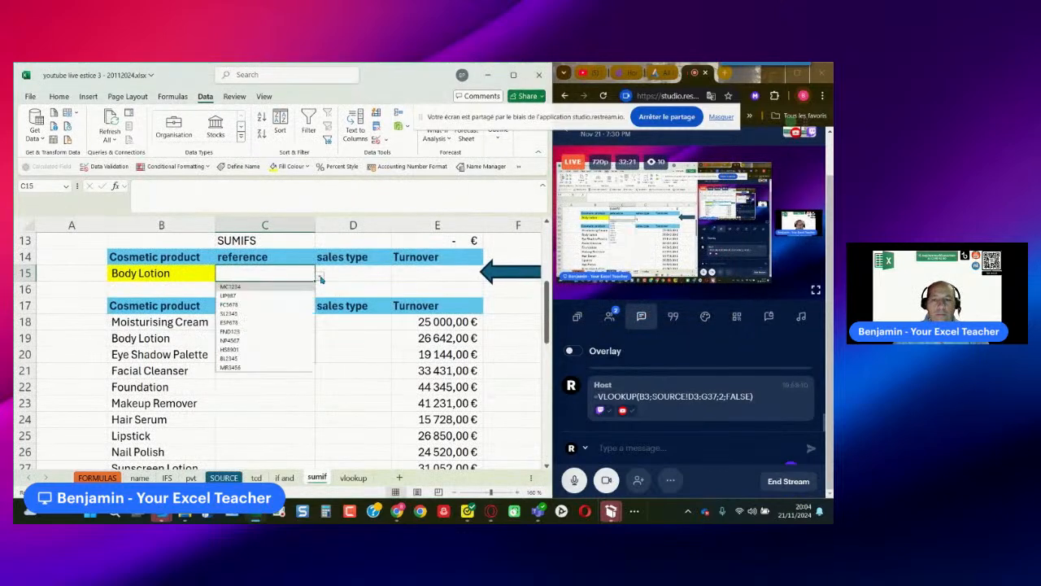
left_click(321, 279)
left_click(350, 274)
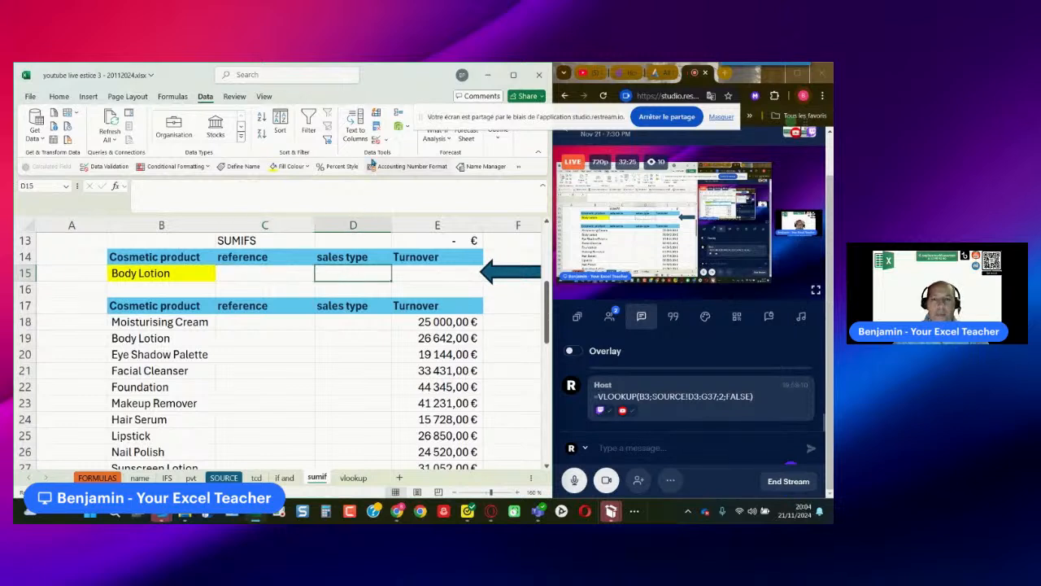
left_click(376, 139)
left_click(530, 205)
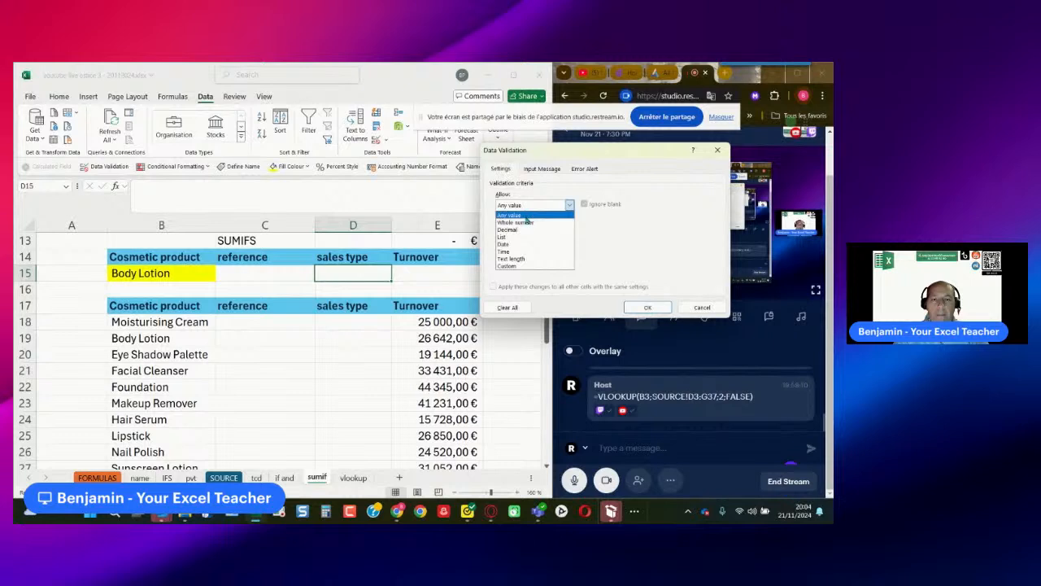
left_click(529, 237)
left_click(522, 248)
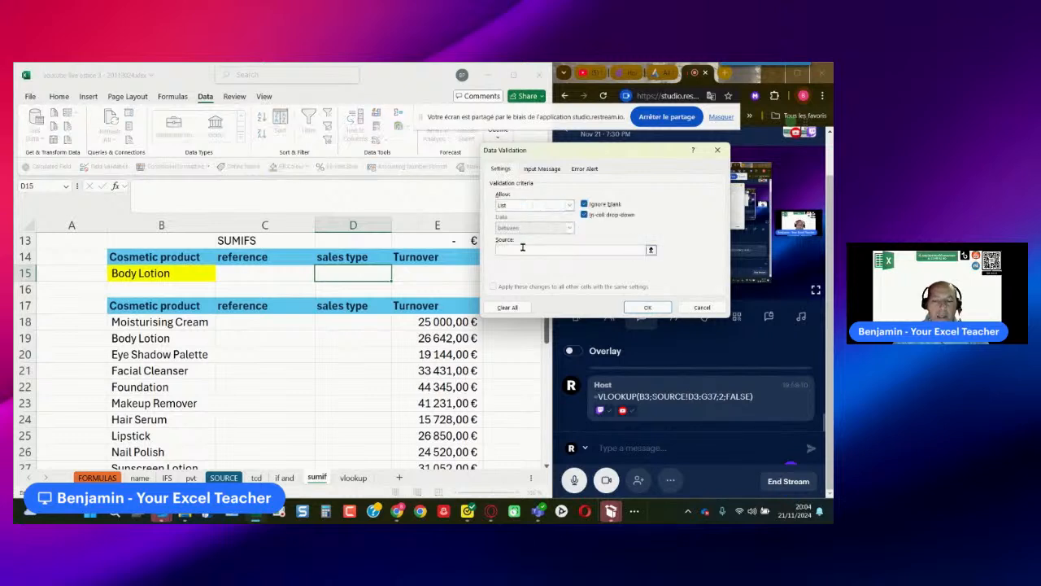
key("F3")
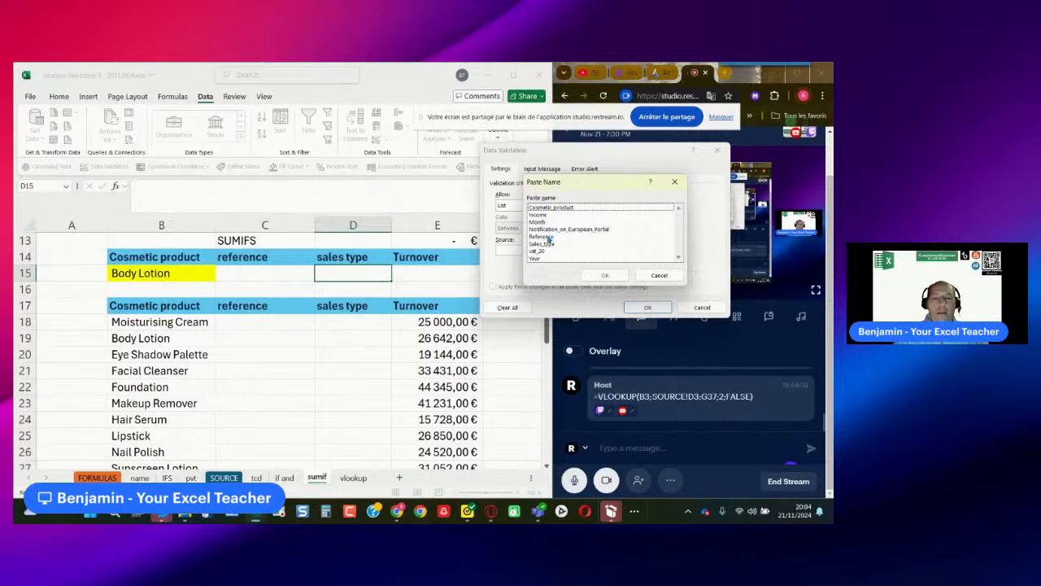
left_click(549, 237)
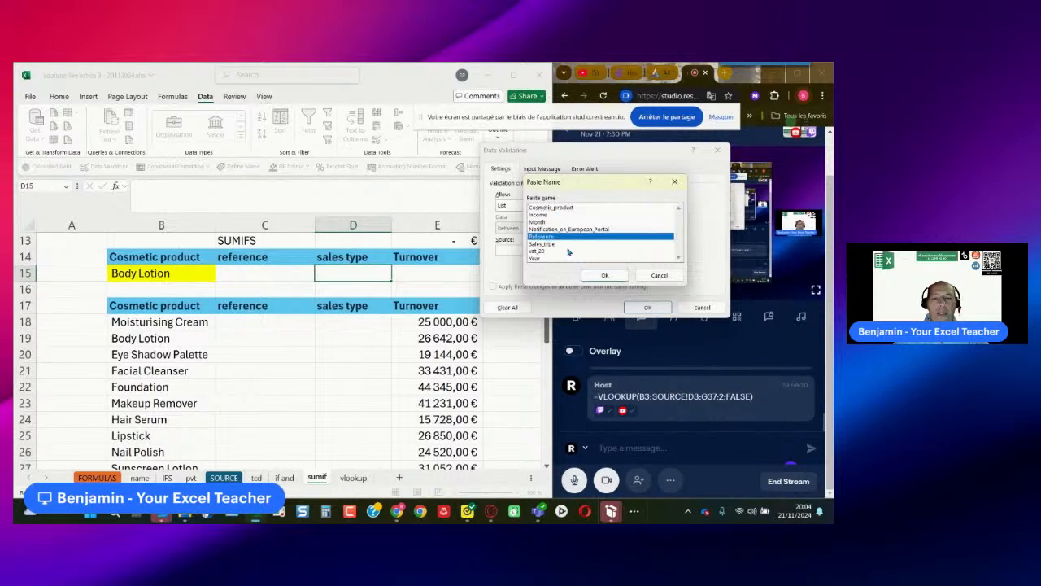
left_click(605, 275)
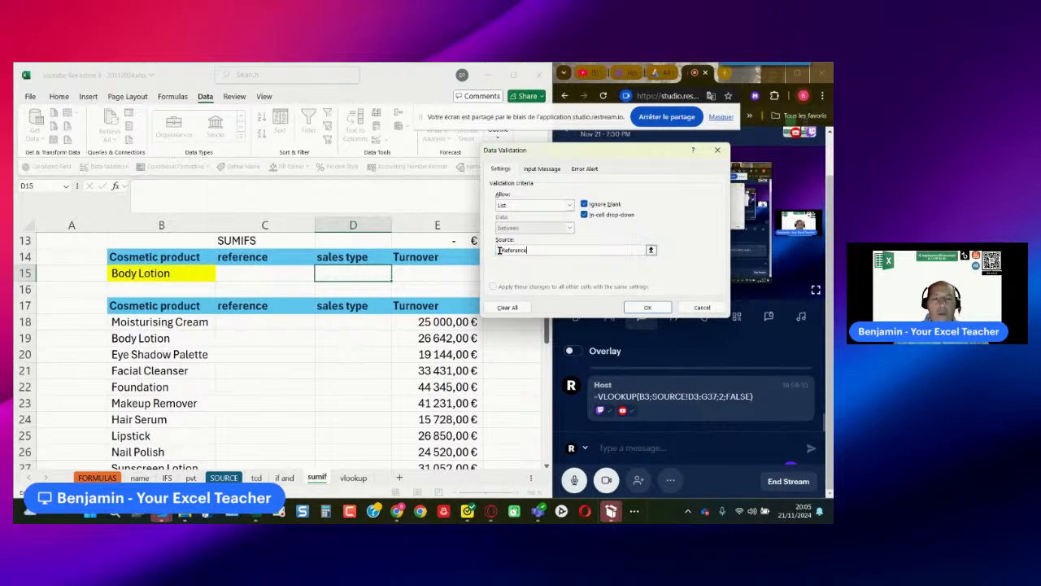
left_click(640, 309)
left_click(397, 278)
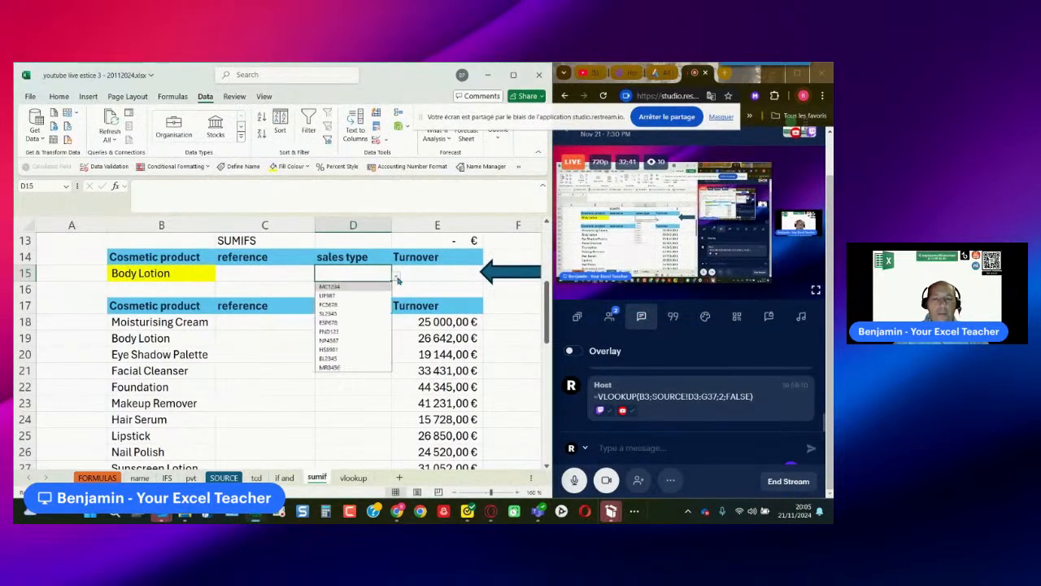
left_click(397, 279)
- Replace the source of D15's list validation with the defined name Sales_type and check its drop-down list
left_click(275, 276)
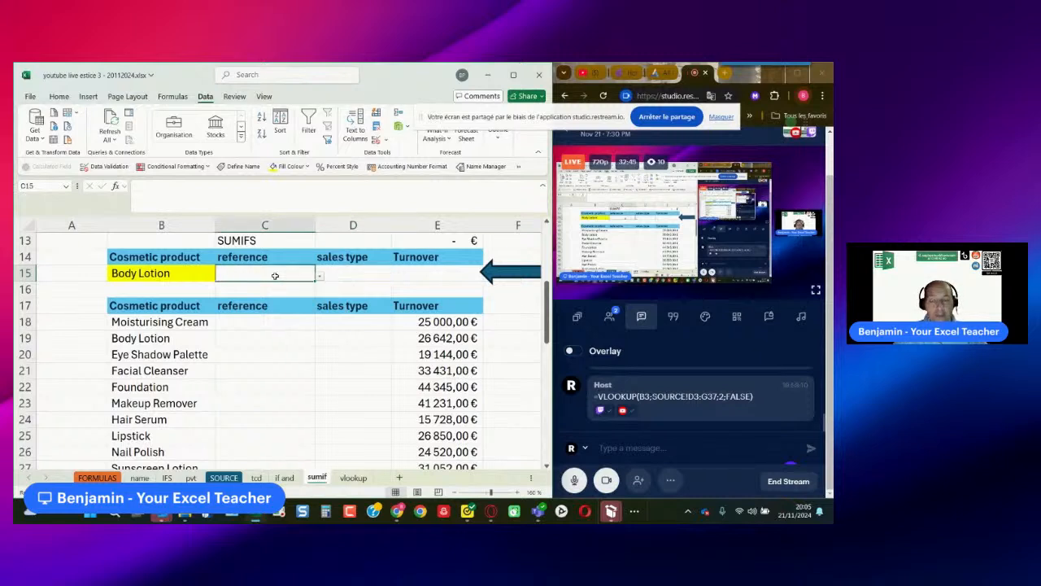
left_click(168, 278)
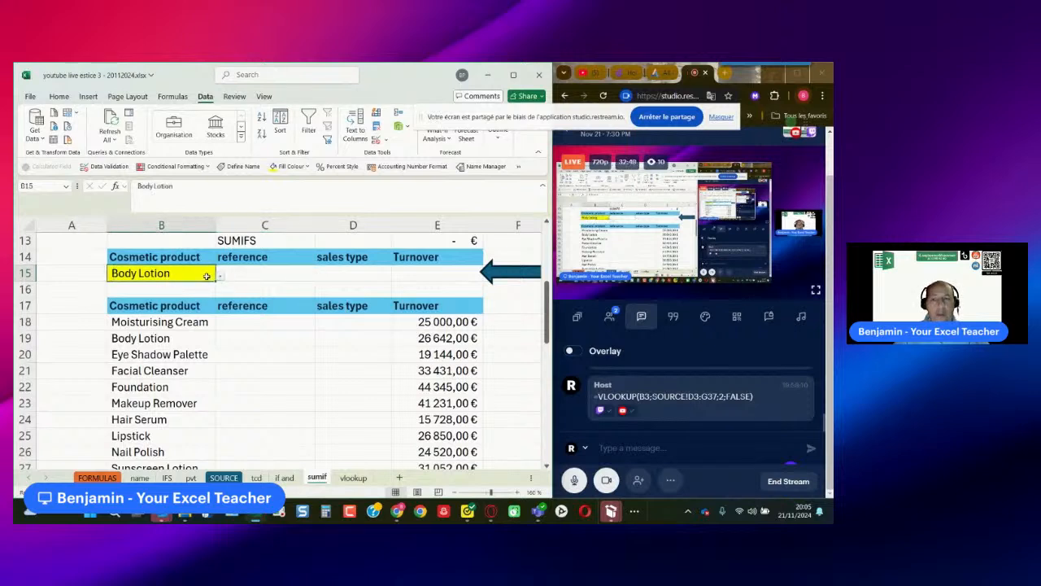
left_click(349, 278)
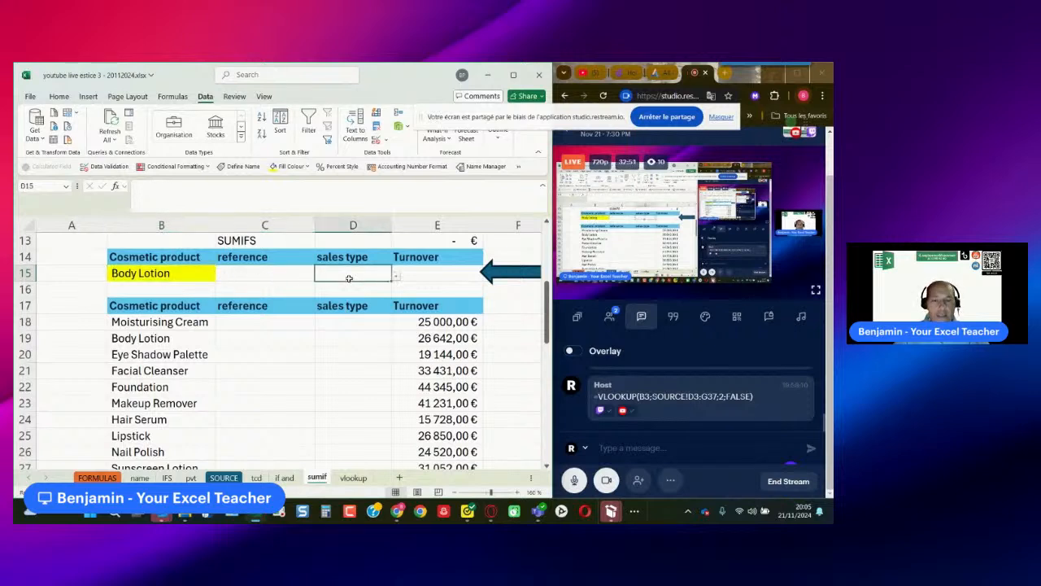
left_click(397, 276)
left_click(397, 277)
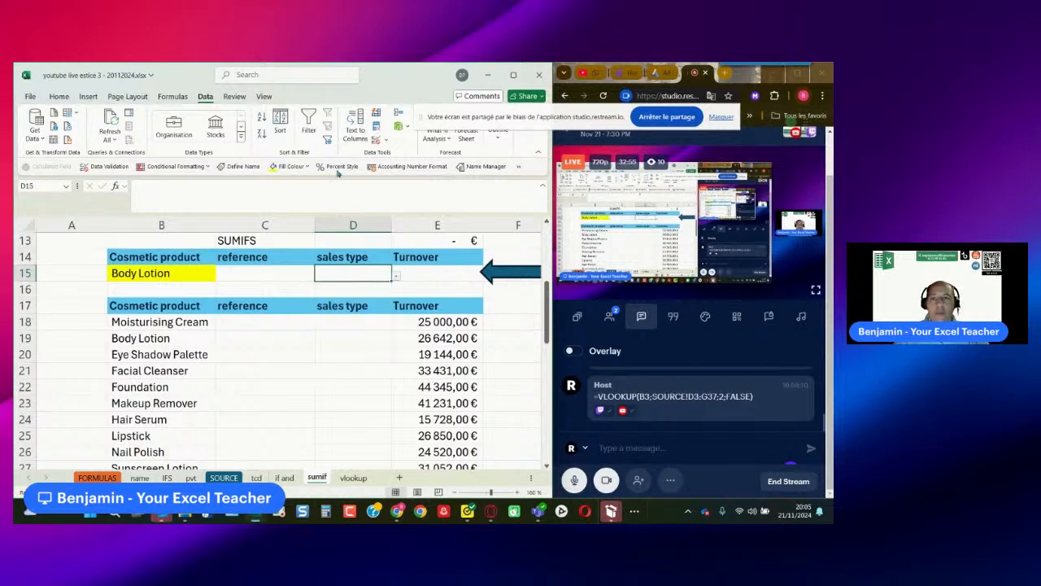
left_click(376, 140)
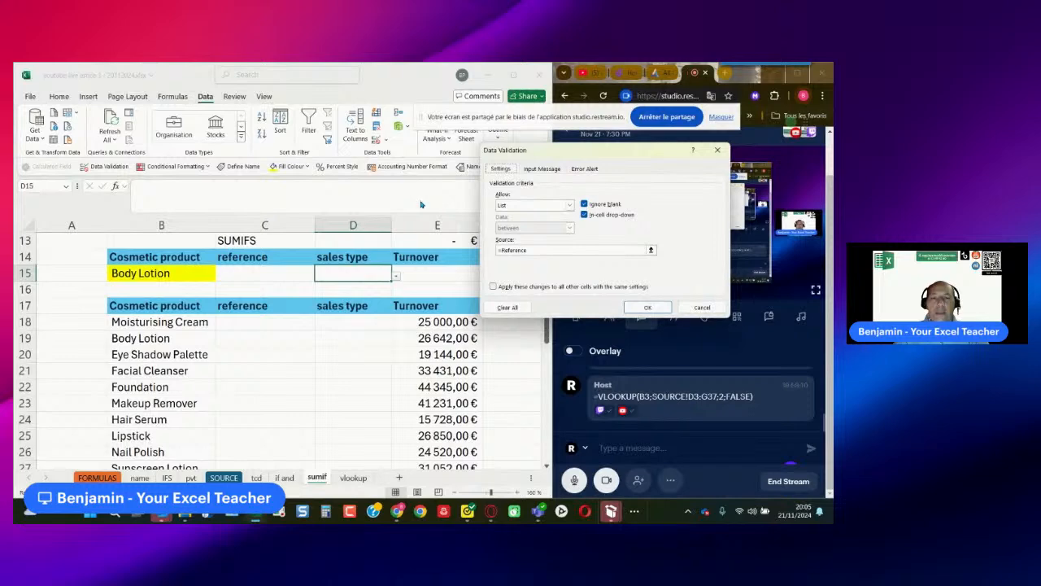
key("BackSpace")
key("F3")
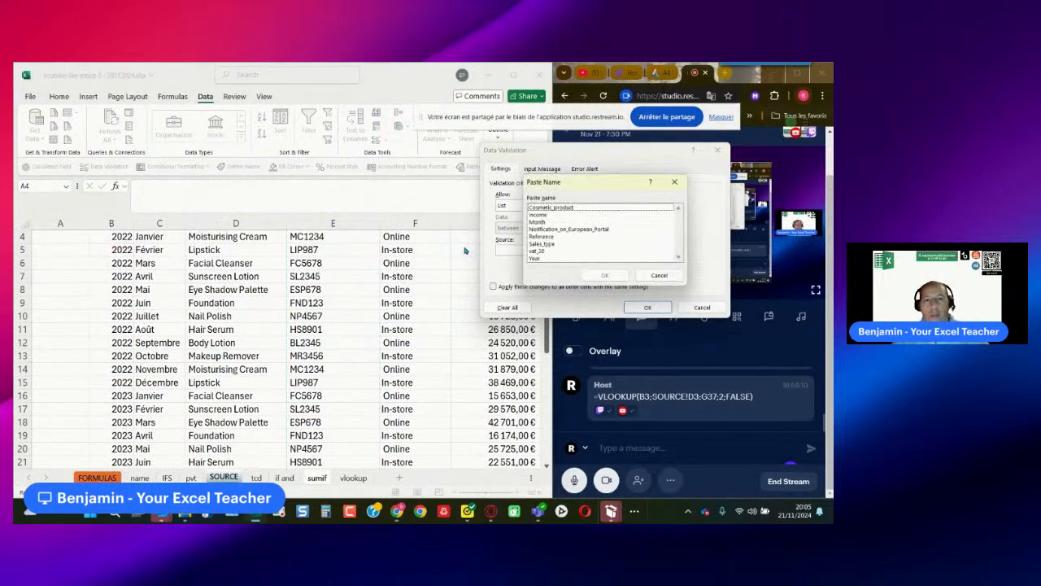
left_click(550, 243)
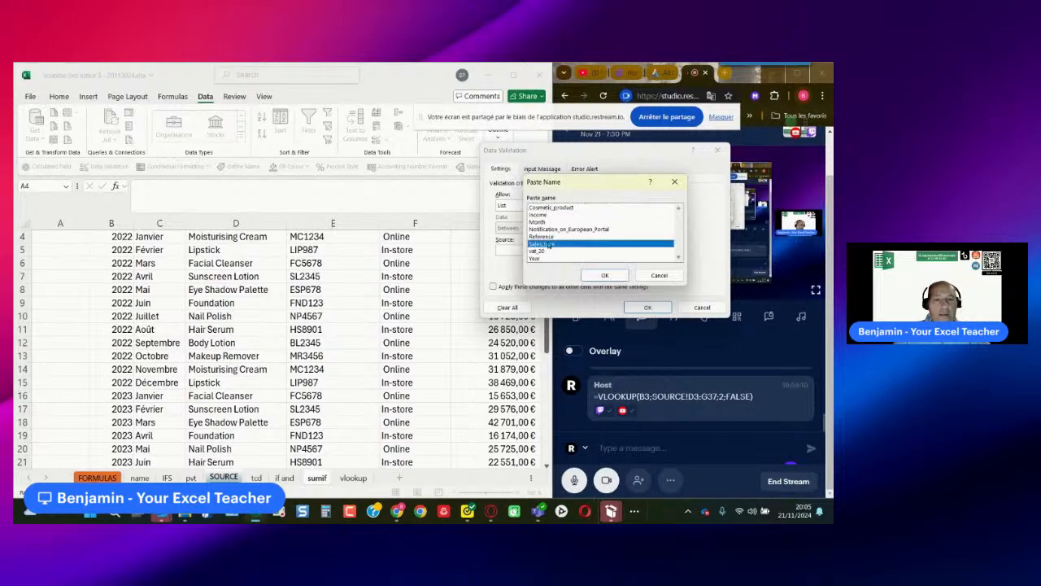
left_click(605, 275)
left_click(646, 309)
left_click(396, 277)
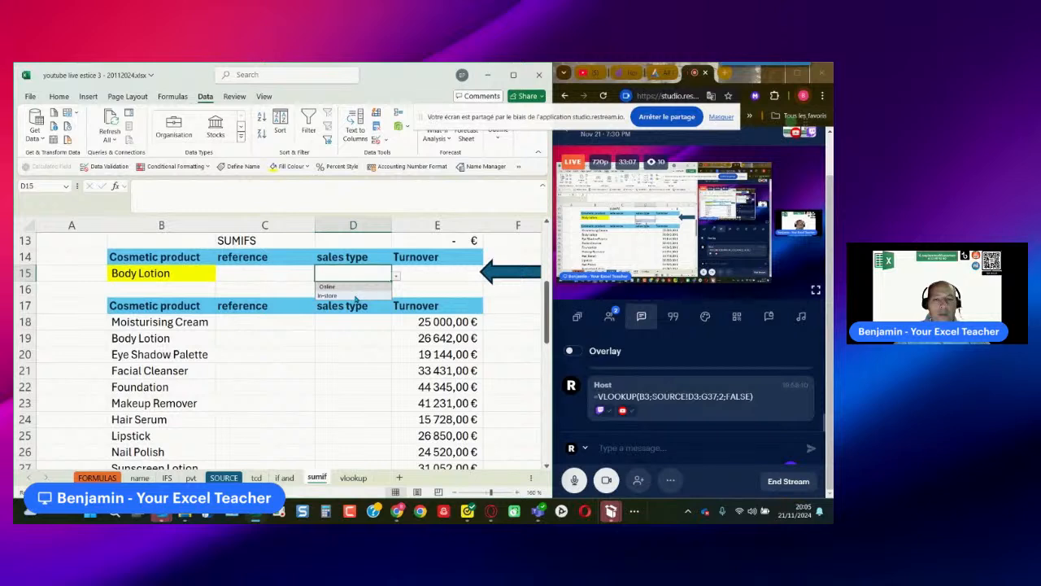
- Start a SUMIFS formula in E15, under the Turnover heading of the SUMIFS table
left_click(417, 271)
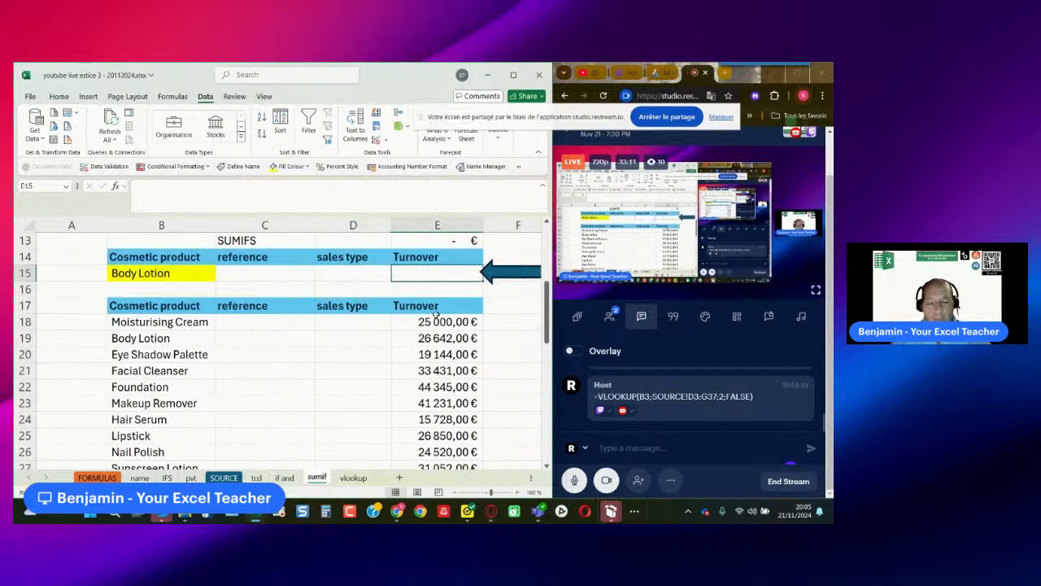
type("=sumifs(")
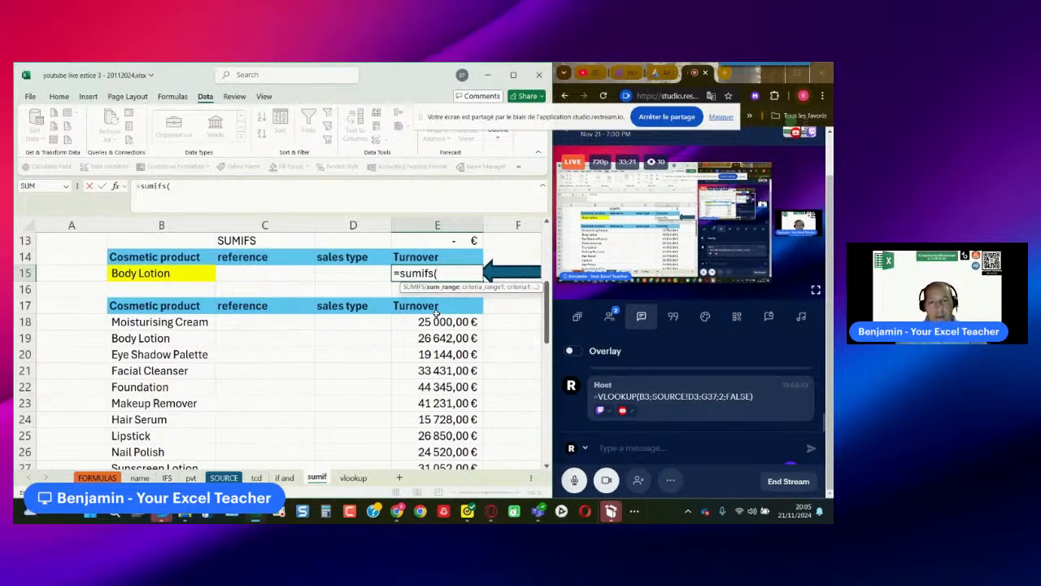
type("turno")
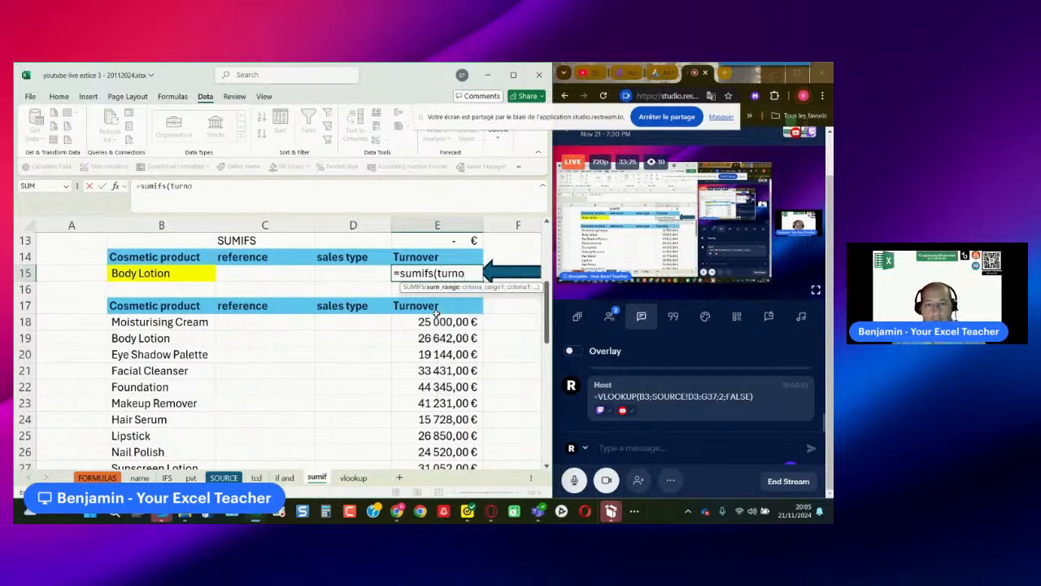
key("BackSpace")
key("BackSpace")
key("BackSpace")
key("BackSpace")
key("BackSpace")
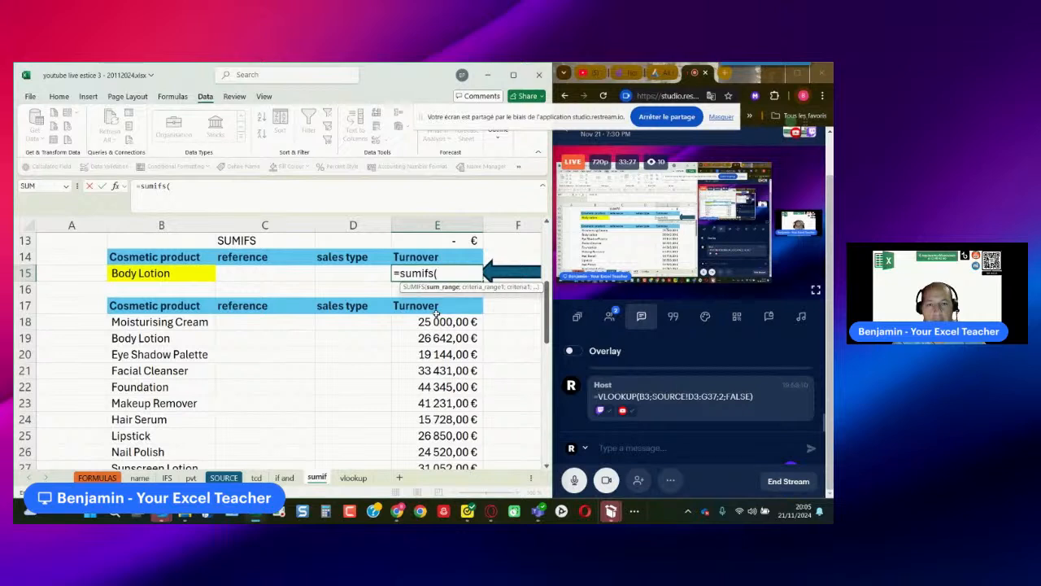
- Enter the named range Income as the sum range of the SUMIFS formula in E15
type("ifs(Inc")
key("Tab")
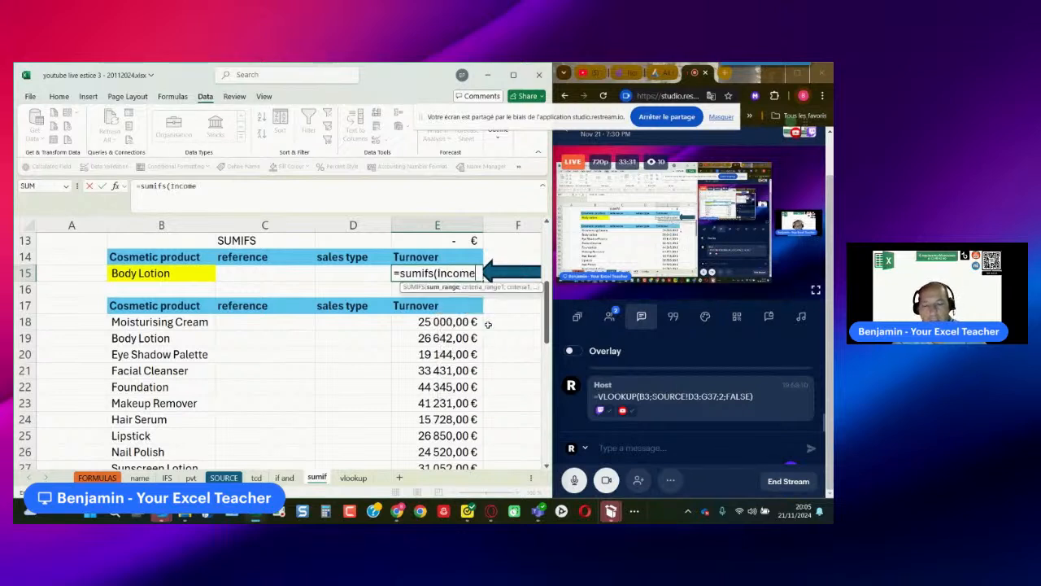
type(";")
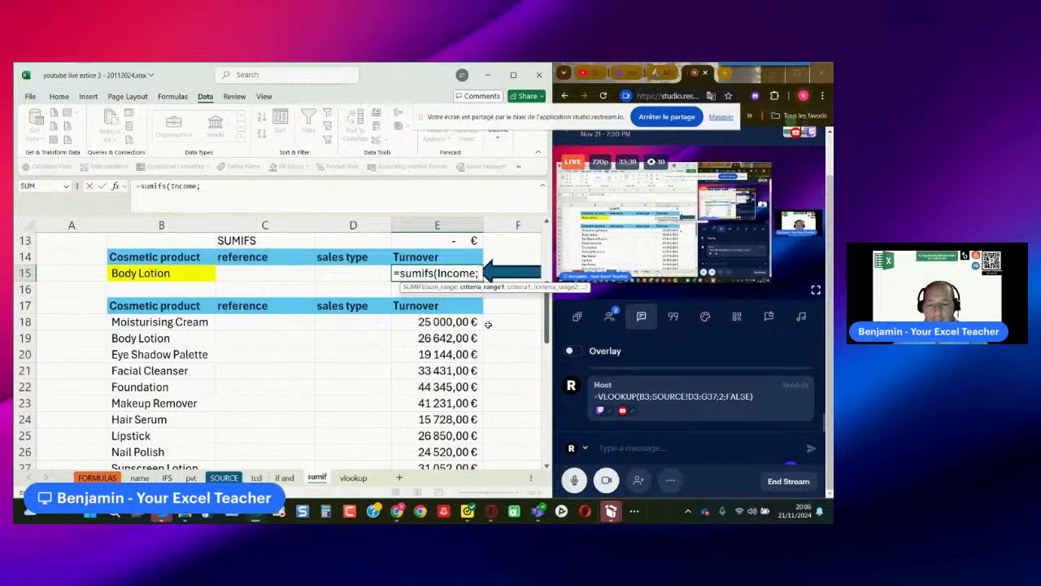
- Add Cosmetic_product as the first criteria range of the SUMIFS formula, with B15 as its criterion
type("cosmet")
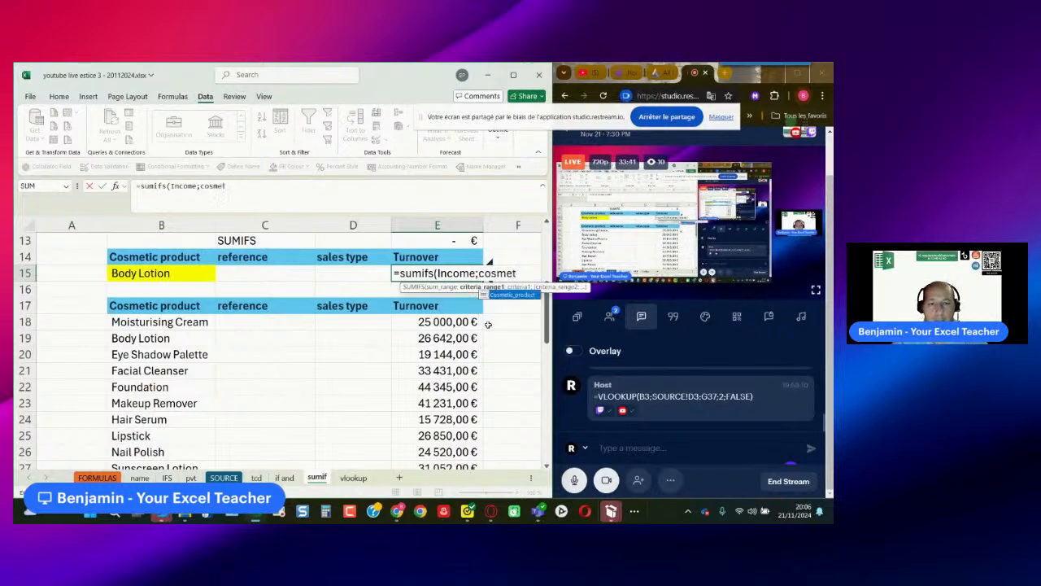
type("ic")
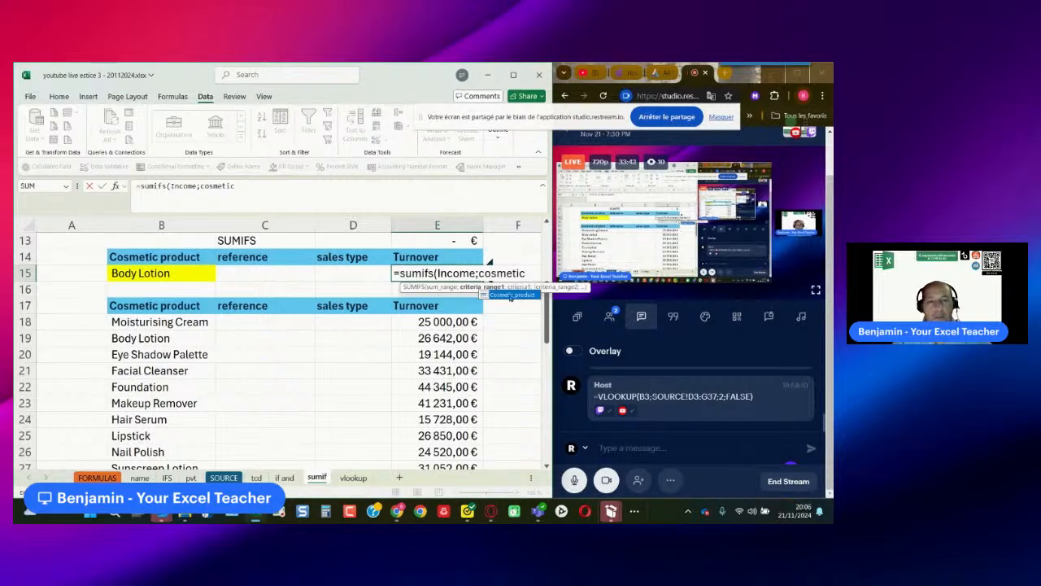
double_click(511, 295)
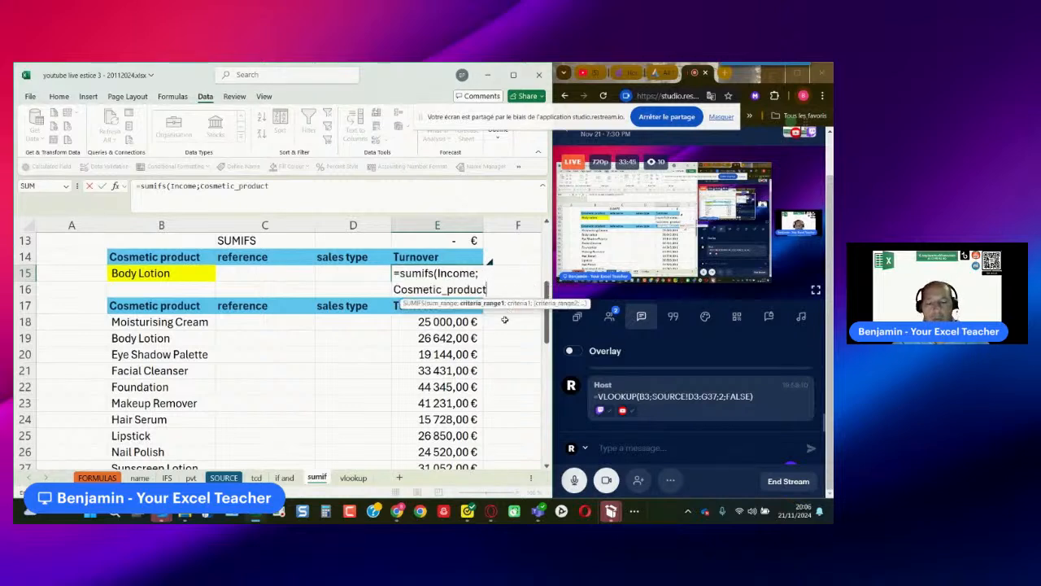
type(";")
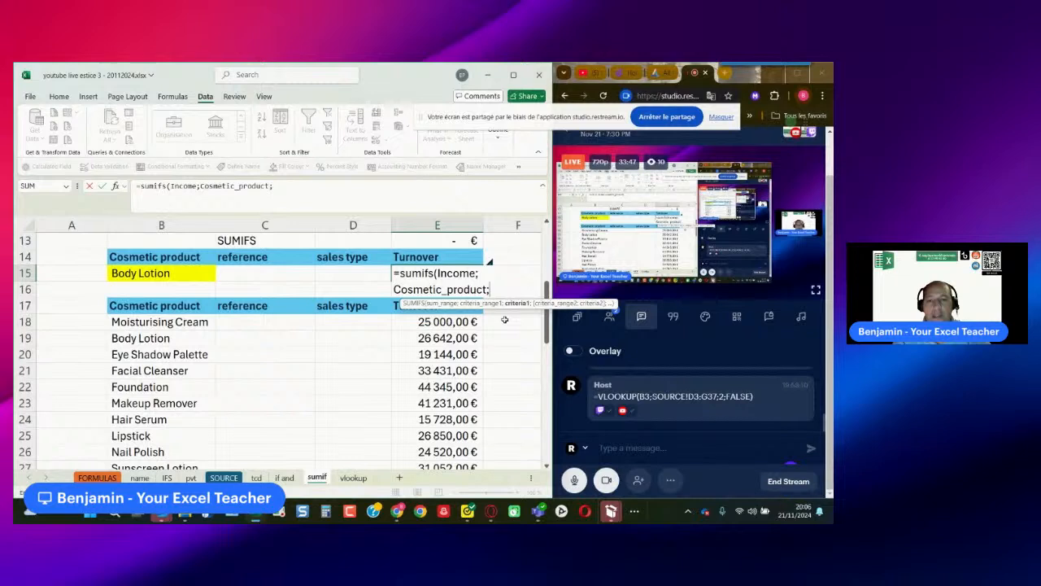
left_click(155, 273)
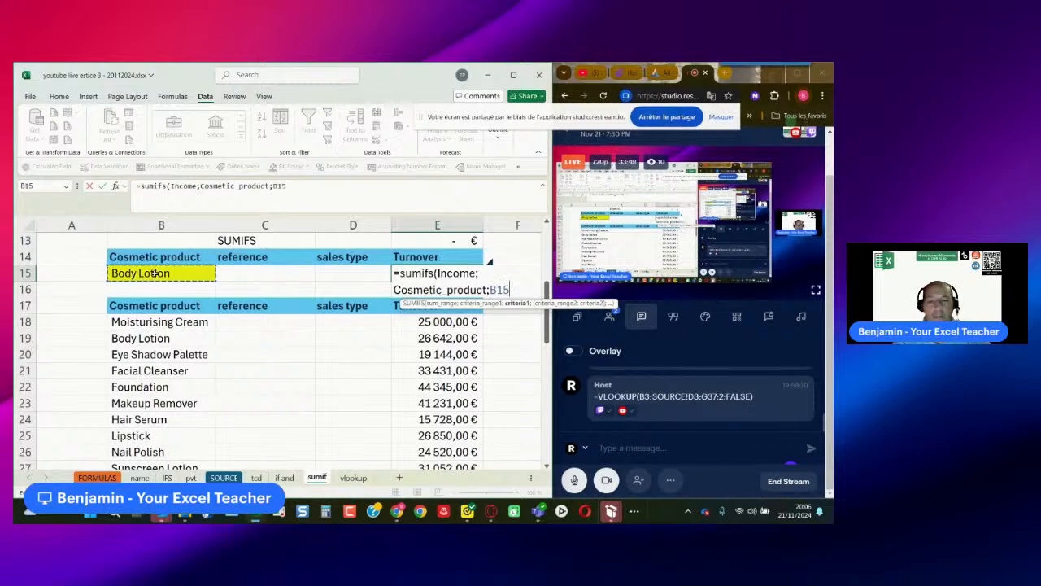
type(";")
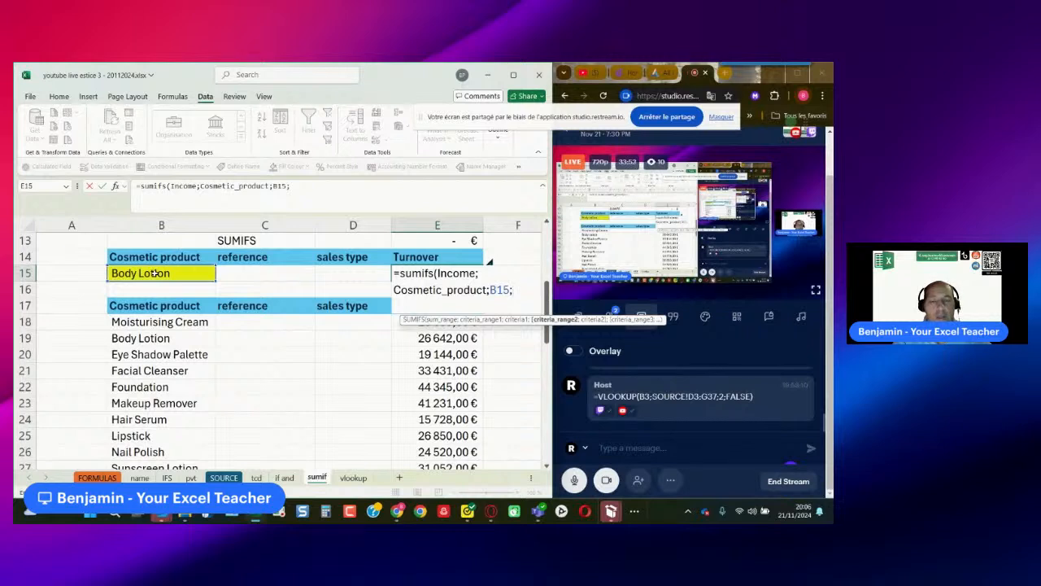
type("sales")
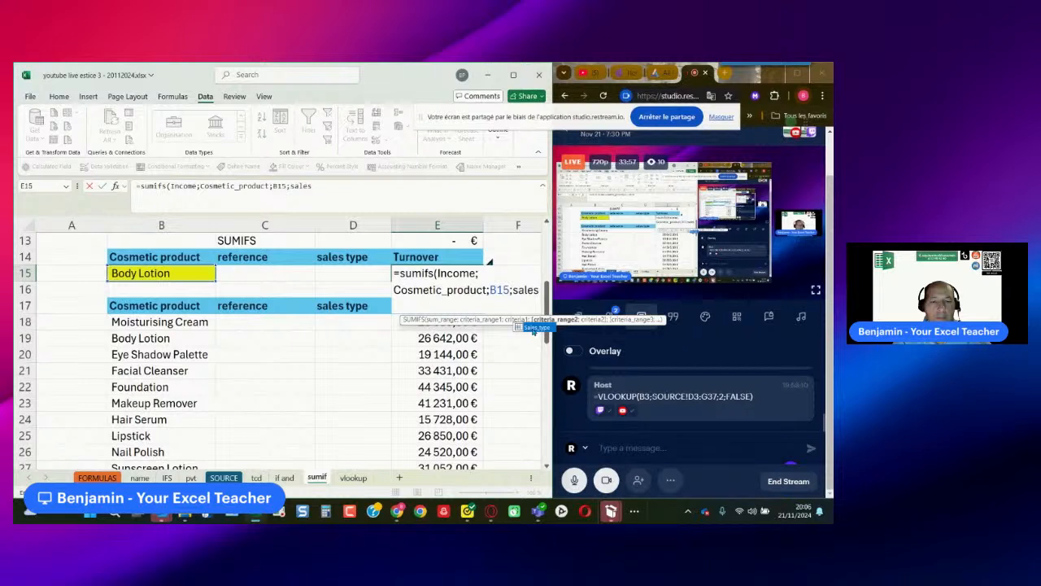
- Add Sales_type as the second criteria range with D15 as its criterion, and complete the SUMIFS formula
double_click(533, 328)
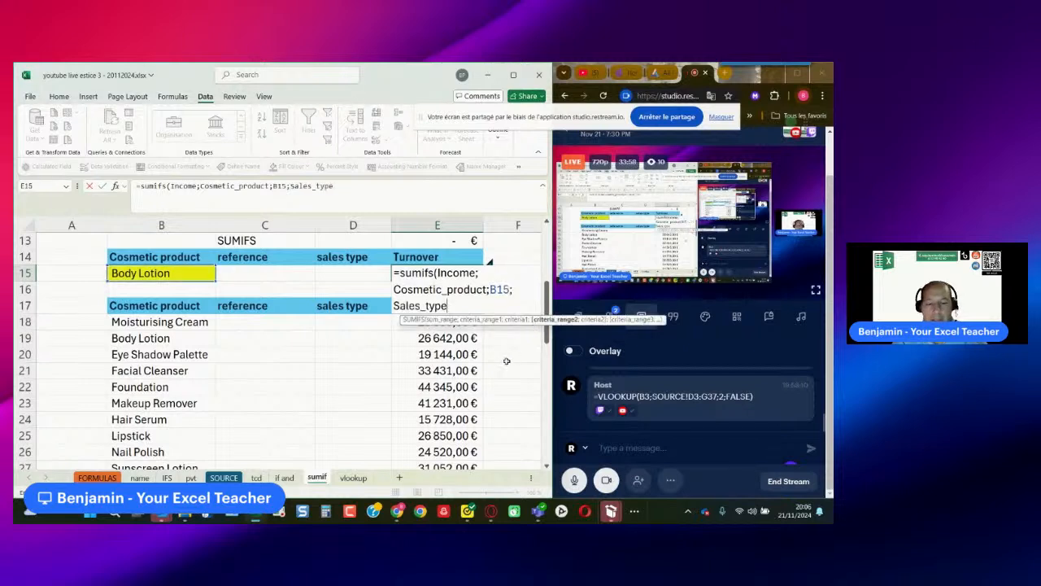
type(";")
left_click(348, 276)
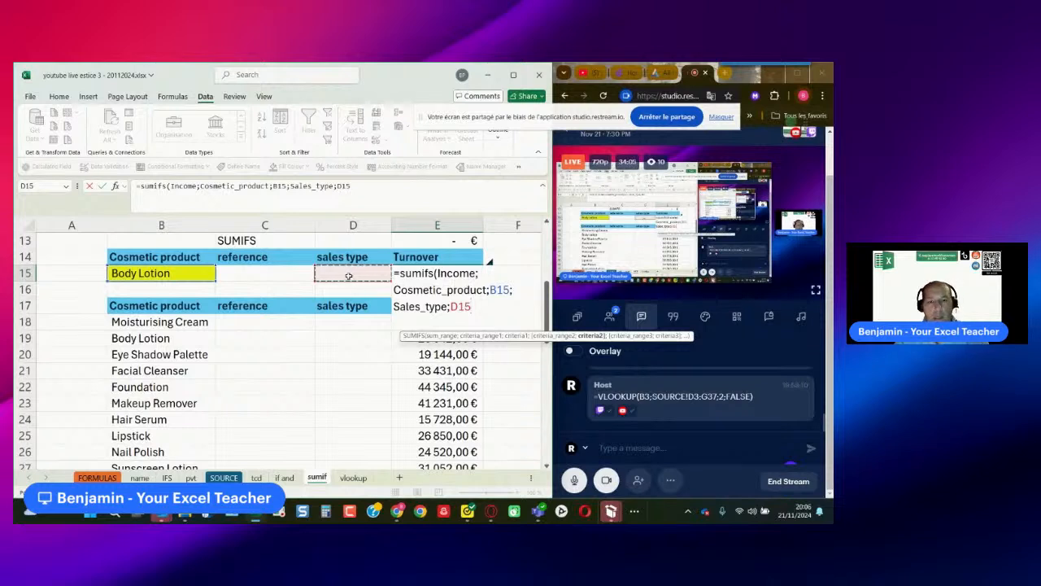
key("Return")
- Test the SUMIFS formula by choosing Online as the sales type in D15 and switching it to In-store
left_click(349, 276)
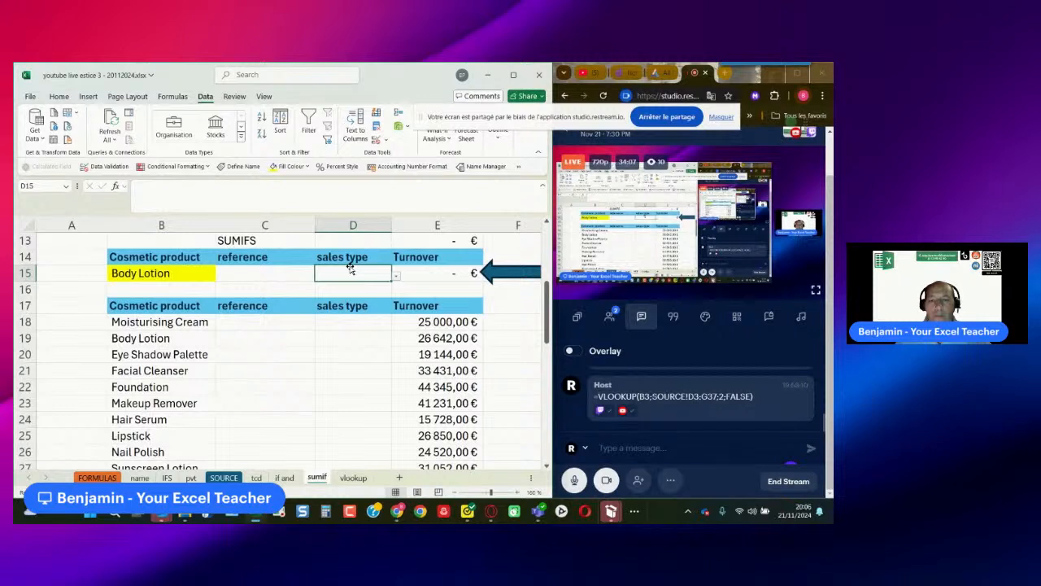
left_click(397, 278)
left_click(377, 285)
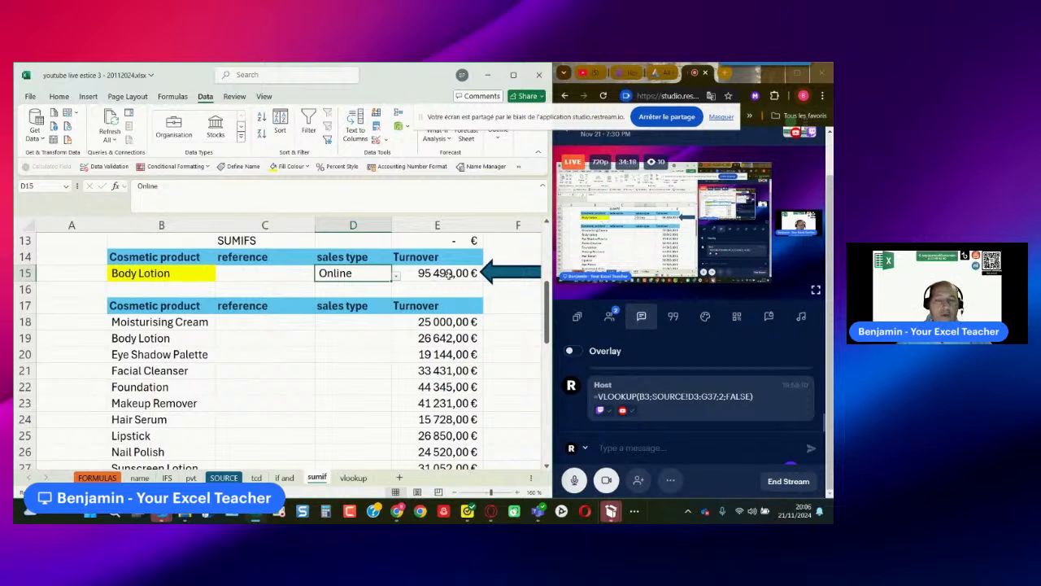
left_click(397, 278)
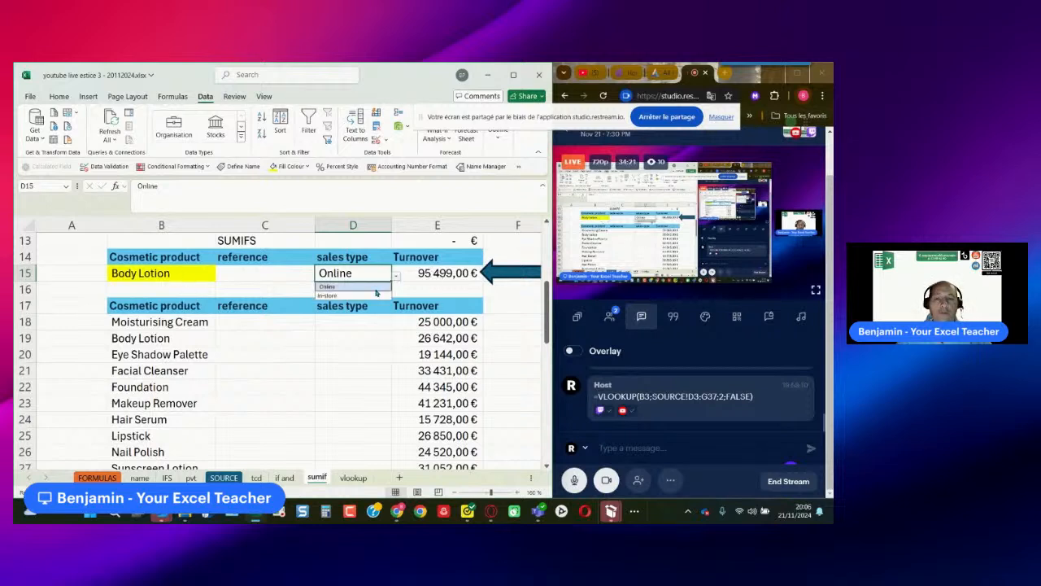
left_click(372, 292)
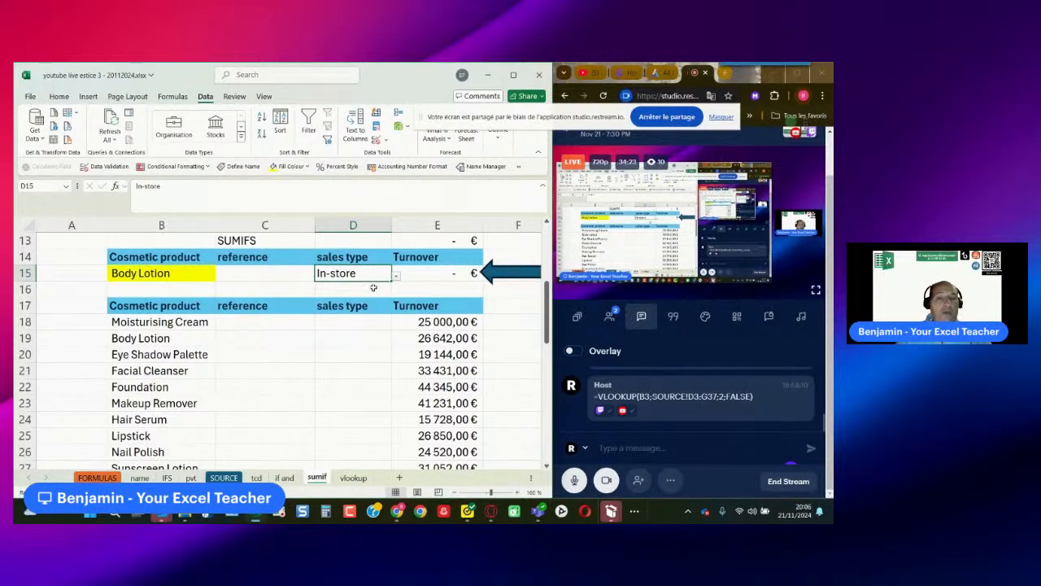
- Test the SUMIFS formula by choosing Online as the sales type in D15 and Eye Shadow Palette as the product in B15
left_click(397, 278)
left_click(362, 284)
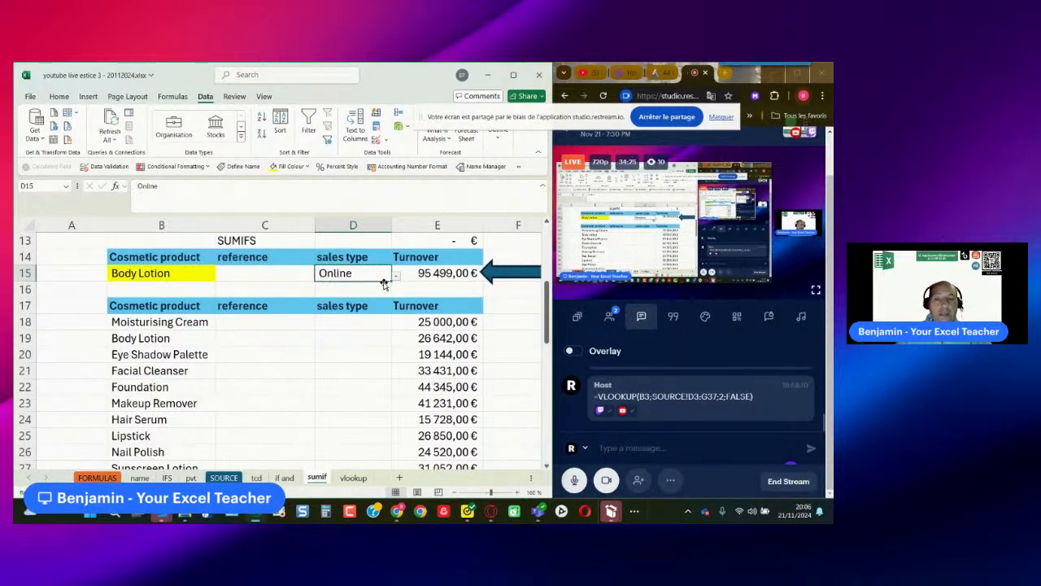
left_click(188, 274)
left_click(220, 277)
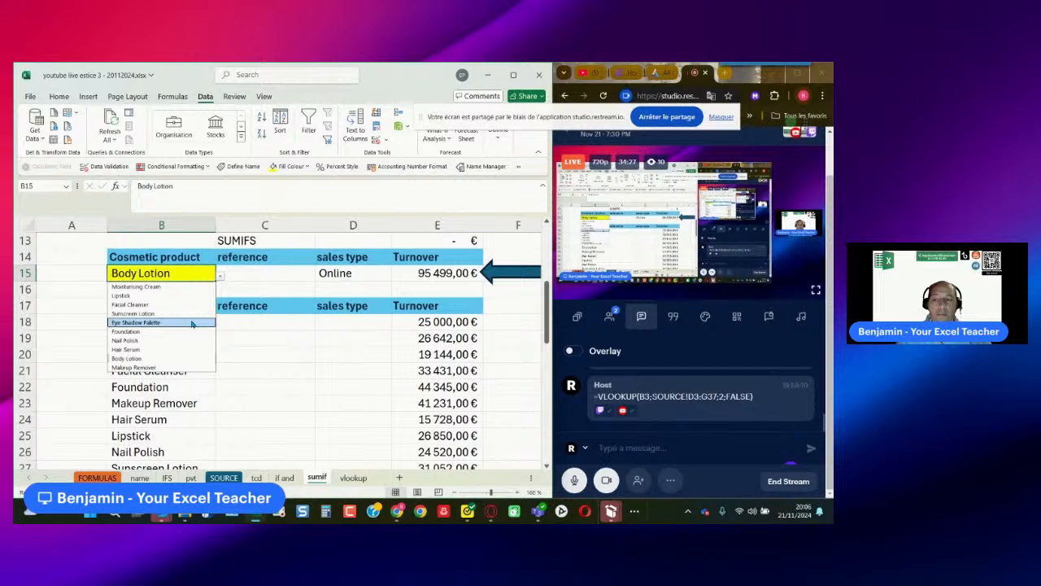
left_click(192, 323)
left_click(429, 276)
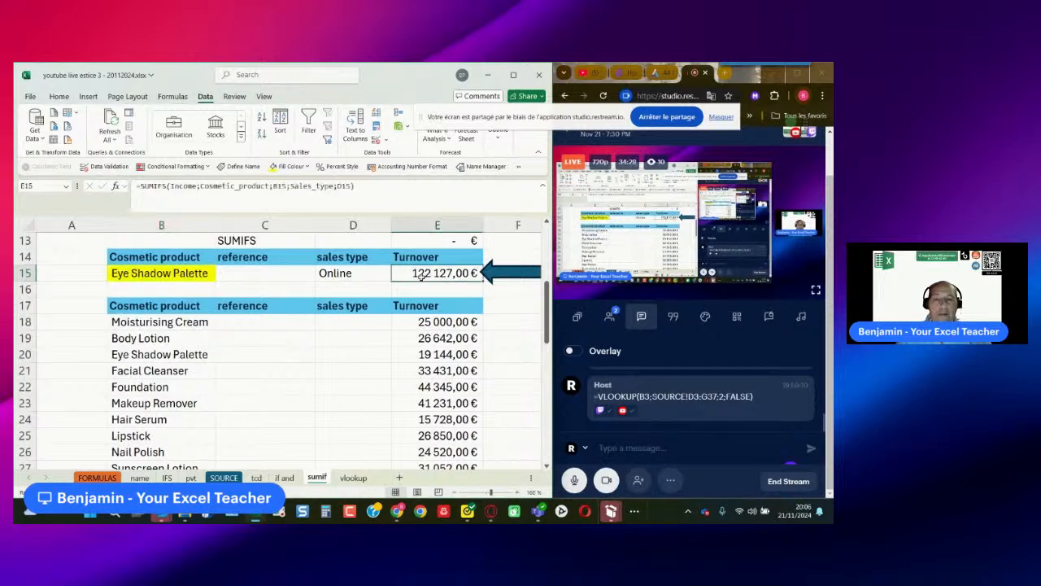
left_click(371, 273)
left_click(398, 279)
left_click(399, 281)
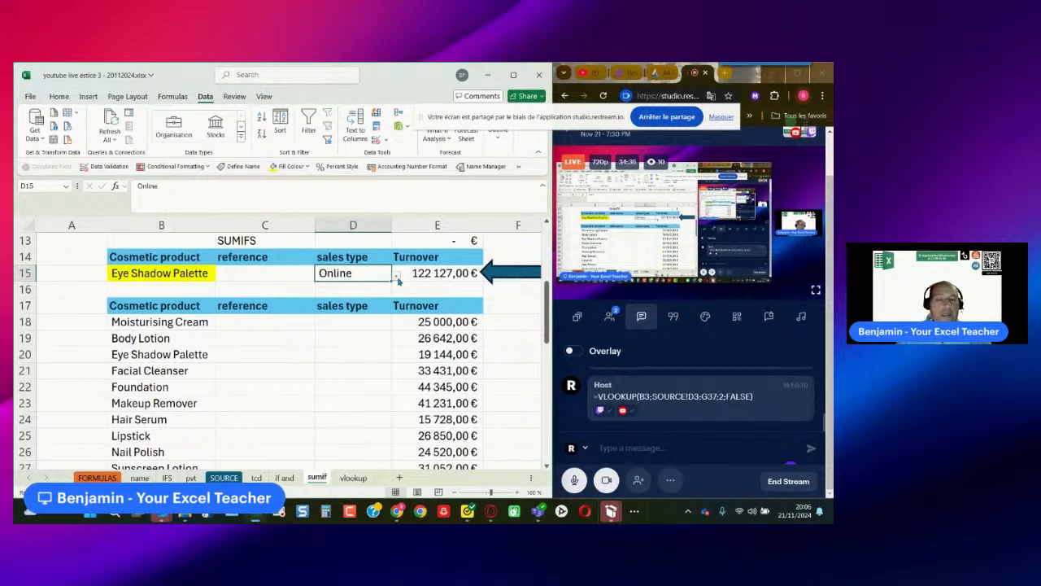
- Copy the SUMIFS formula from E15 and post it in the Restream live chat
left_click(419, 276)
left_click_drag(351, 186, 128, 185)
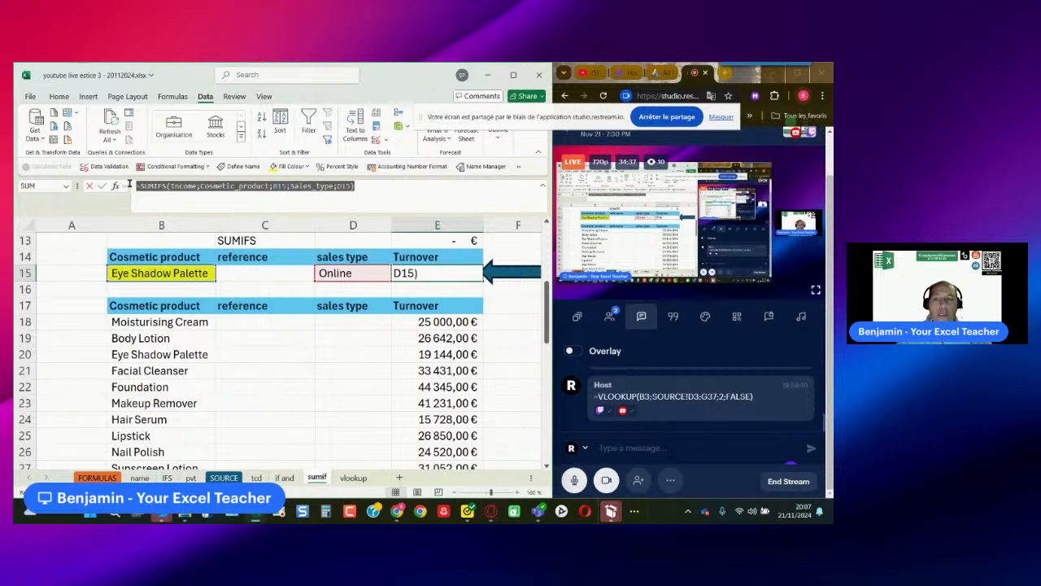
key("ctrl+c")
key("Escape")
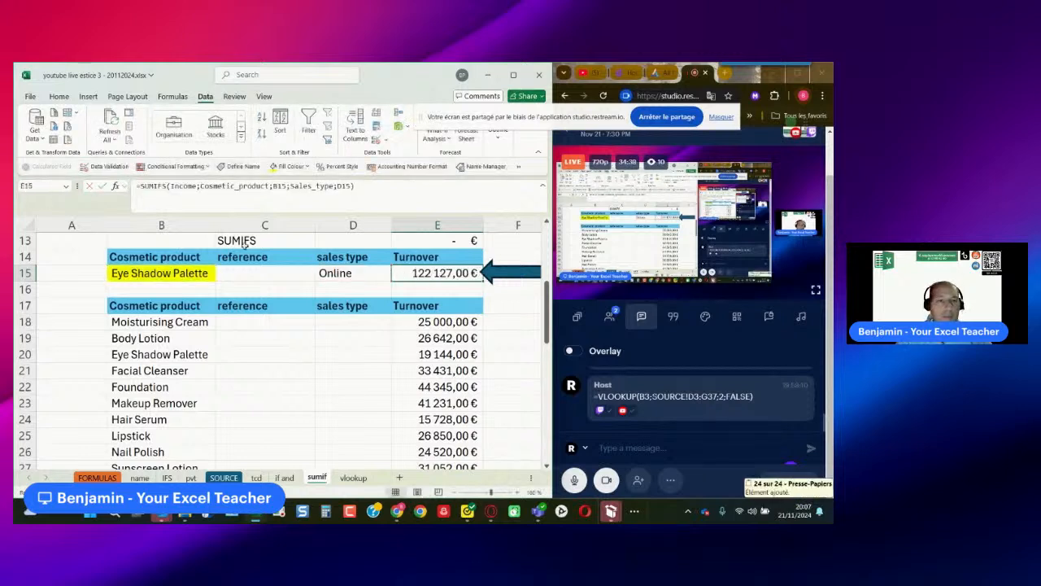
left_click(630, 449)
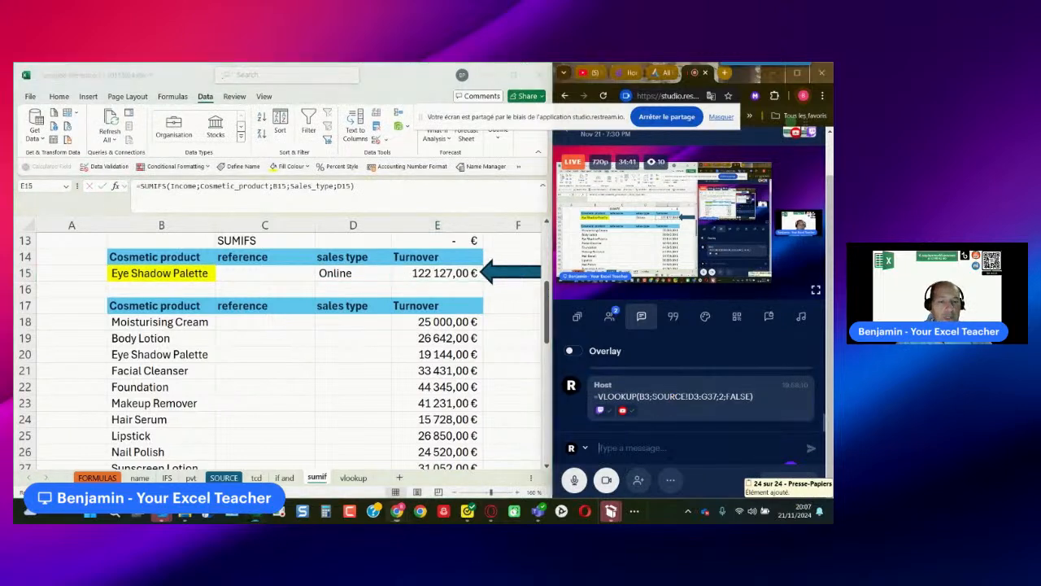
key("ctrl+v")
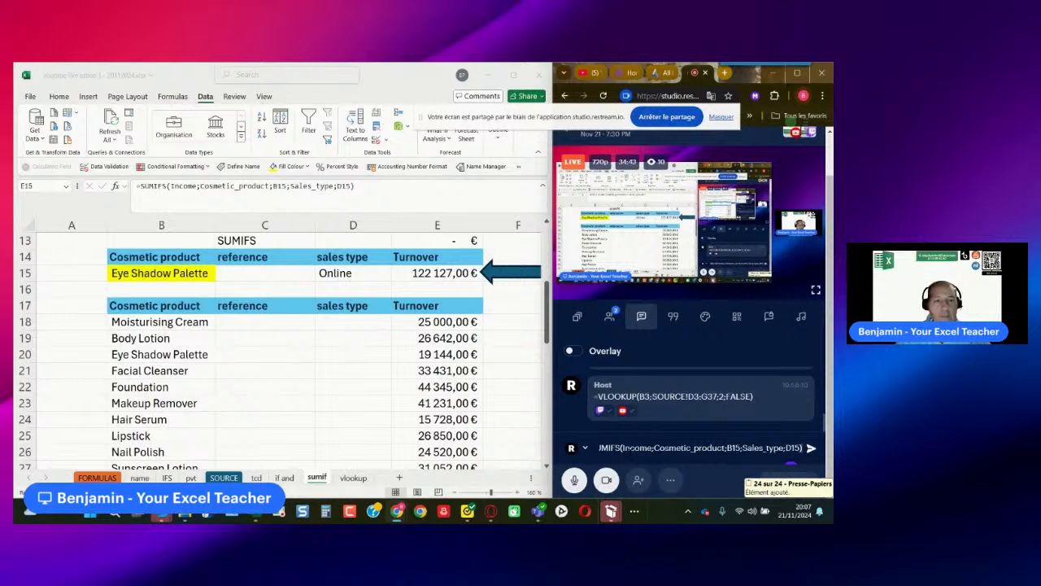
key("Return")
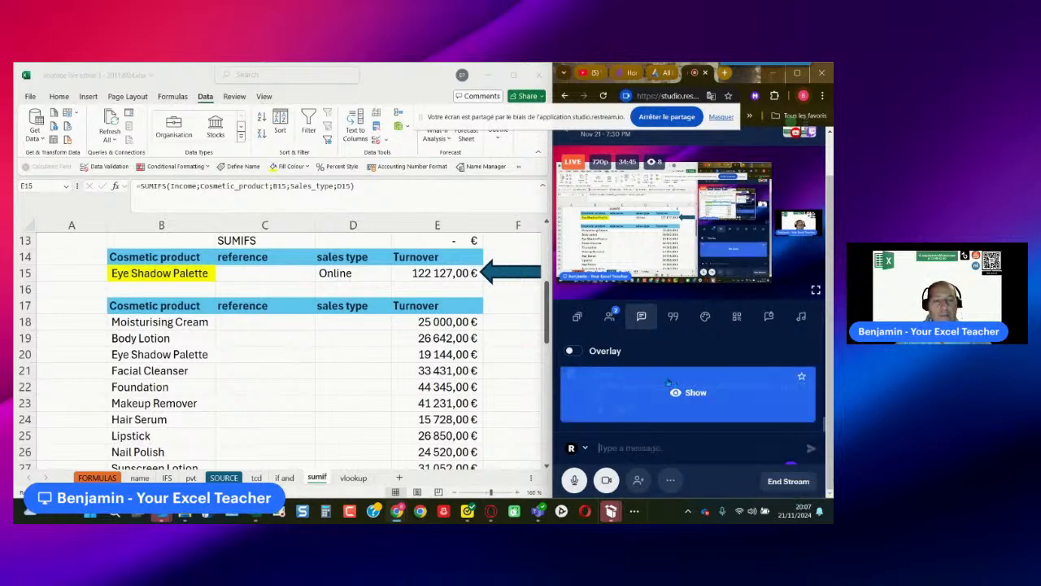
- In the FORMULAS sheet's topic list, add "ok" after DROPDOWN LIST, VLOOKUP, PIVOT TABLE and NAME A CELL OR RANGE OF CELLS
left_click(285, 480)
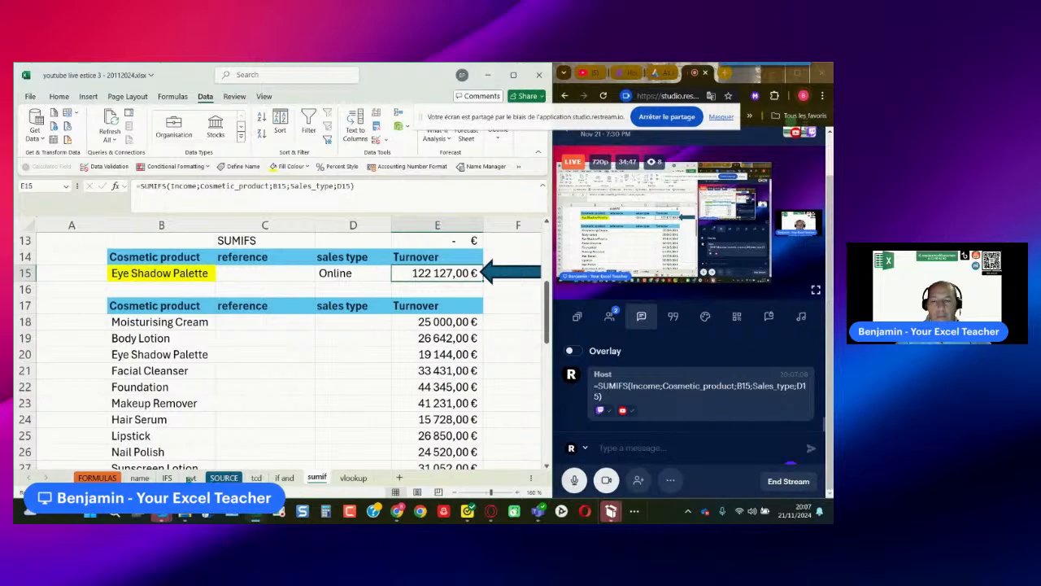
left_click(97, 478)
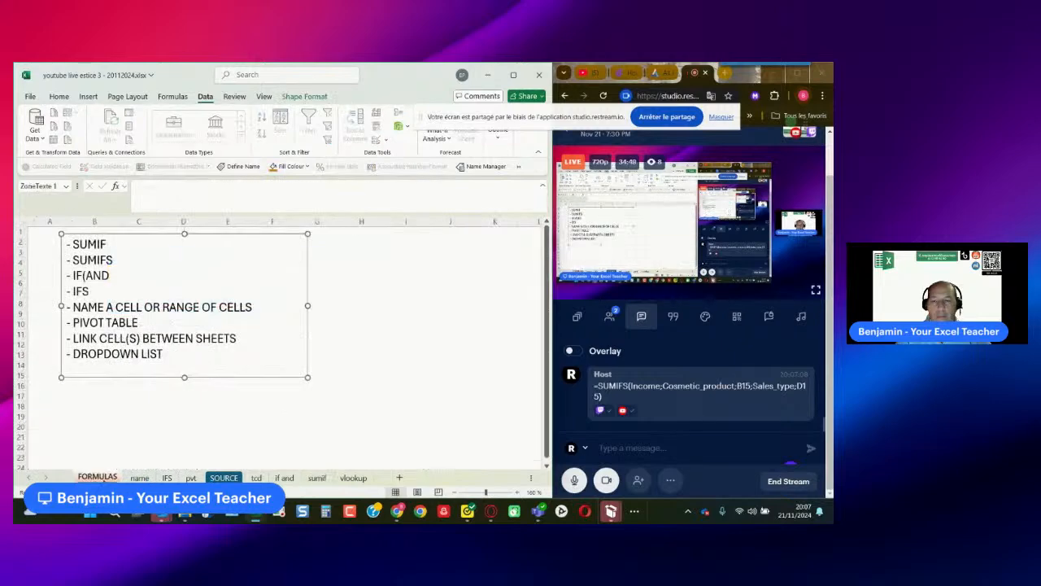
left_click(164, 354)
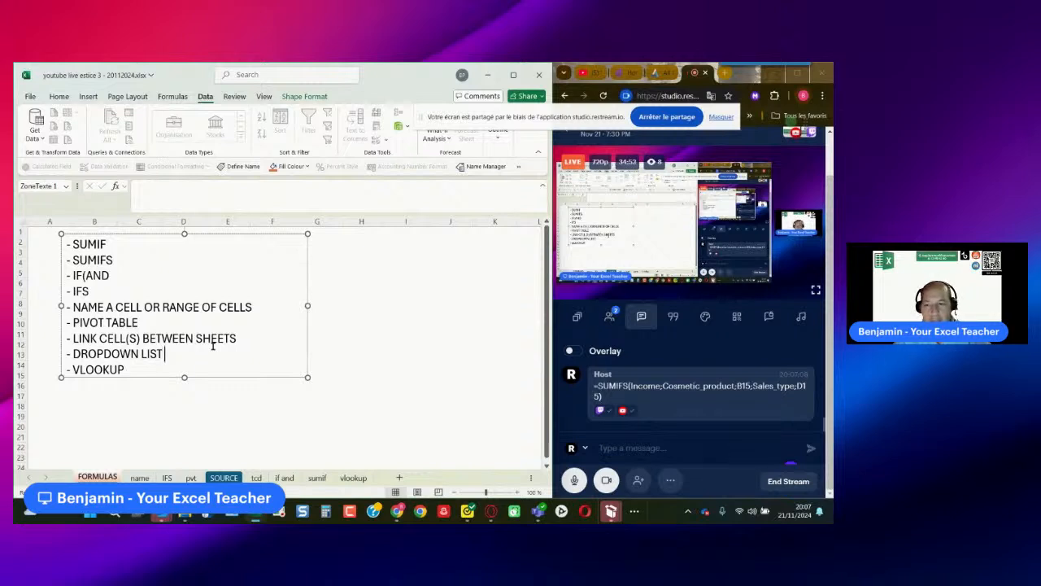
type("ok")
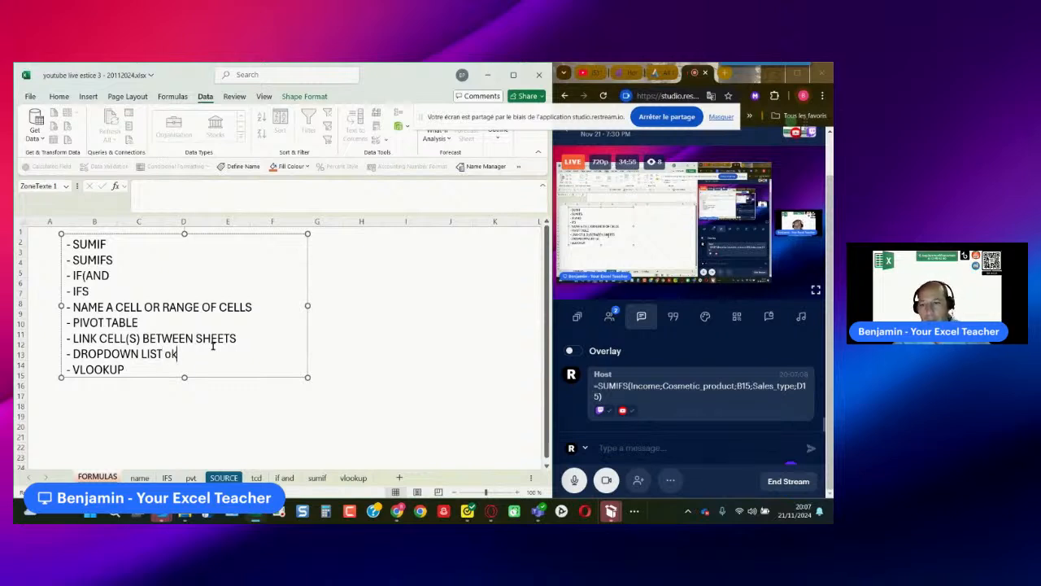
left_click(157, 369)
type("ok")
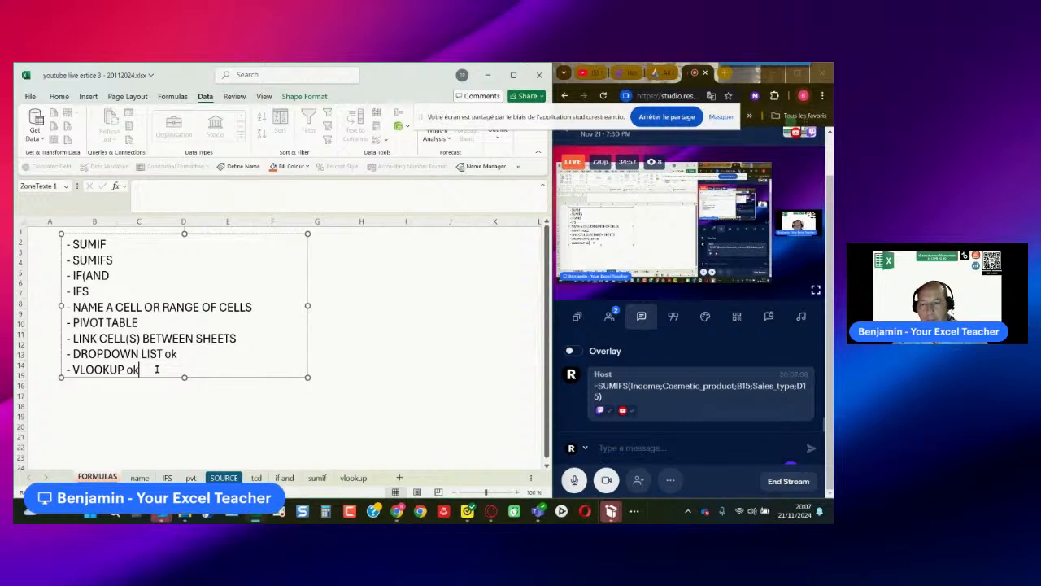
left_click(150, 323)
type("ok")
left_click(279, 307)
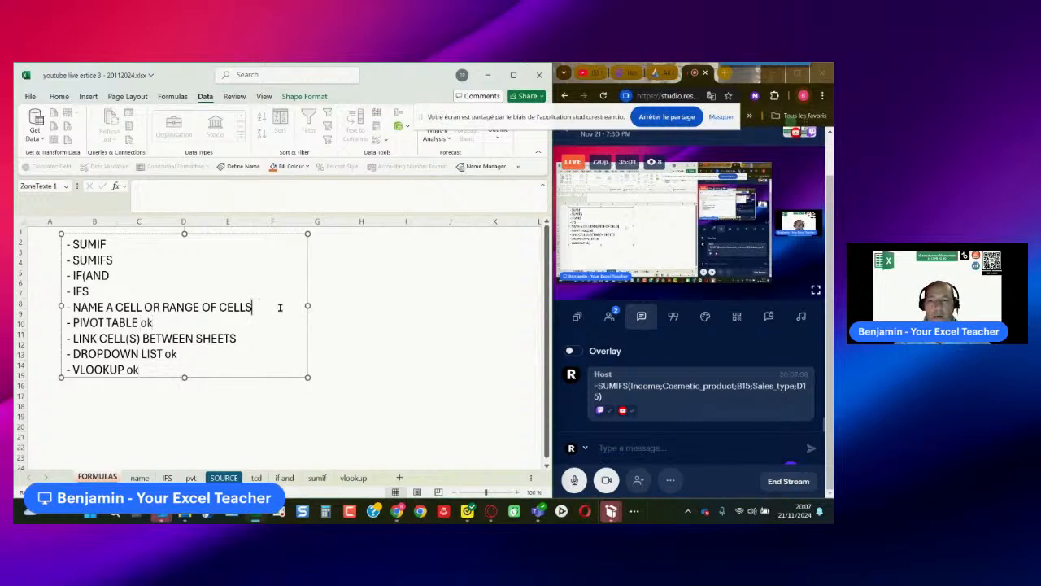
type("ok")
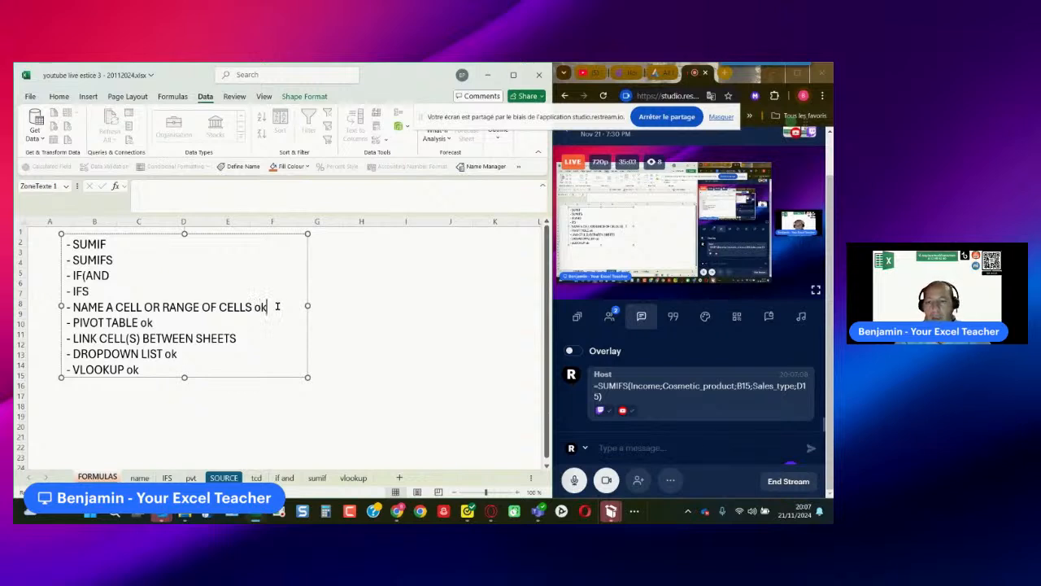
- Add "ok" after the IFS, IF(AND, SUMIFS and SUMIF entries in the topic list
left_click(128, 289)
type("ok")
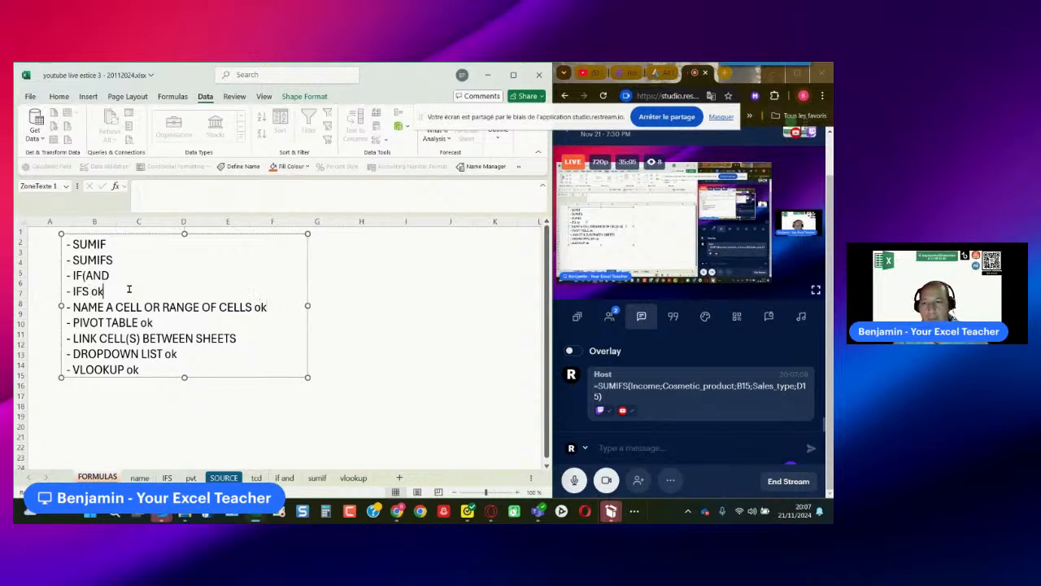
left_click(142, 274)
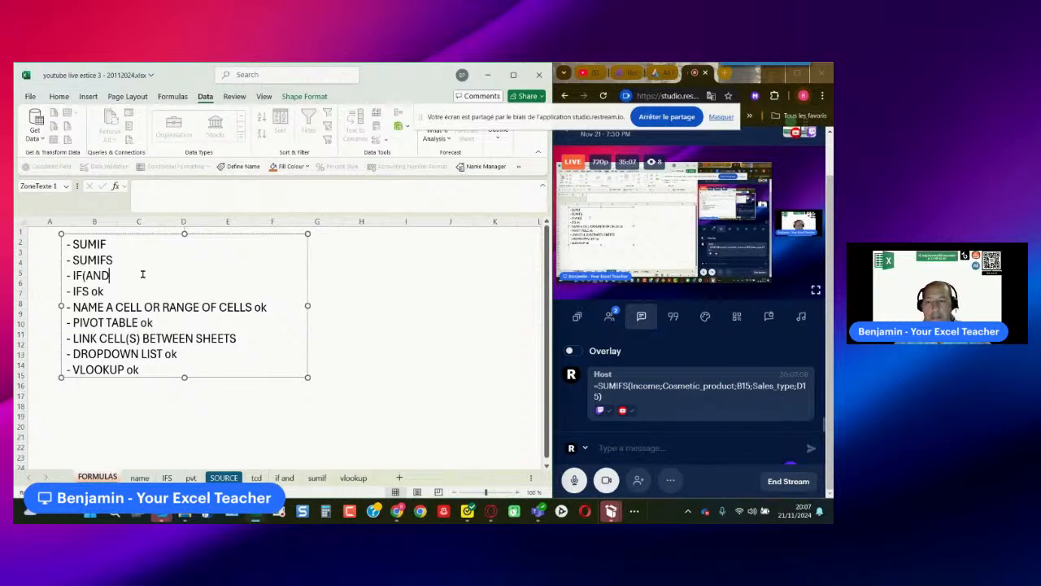
type("o")
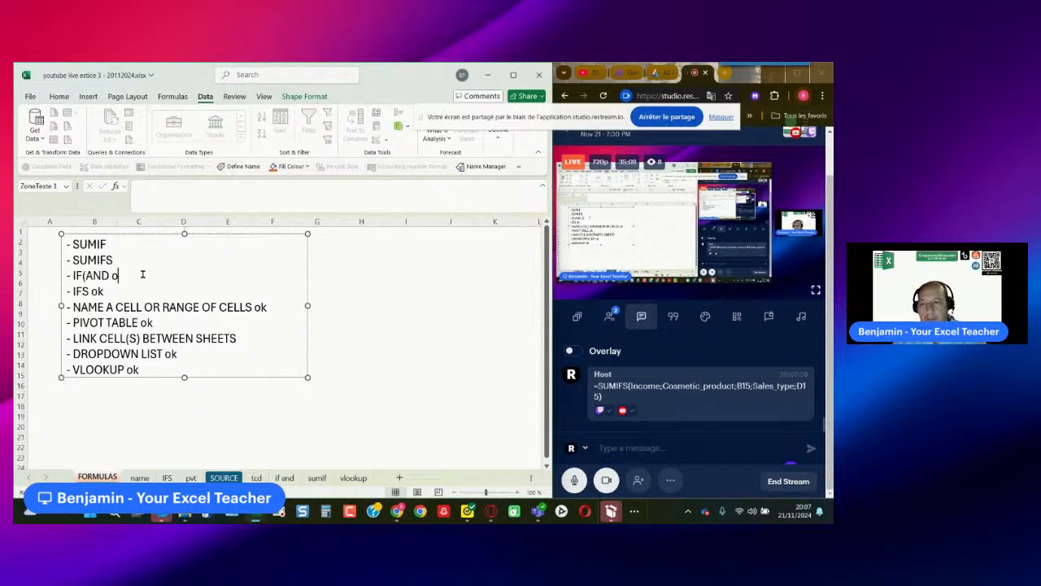
type("k")
left_click(129, 258)
type("ok")
left_click(119, 244)
type("ok")
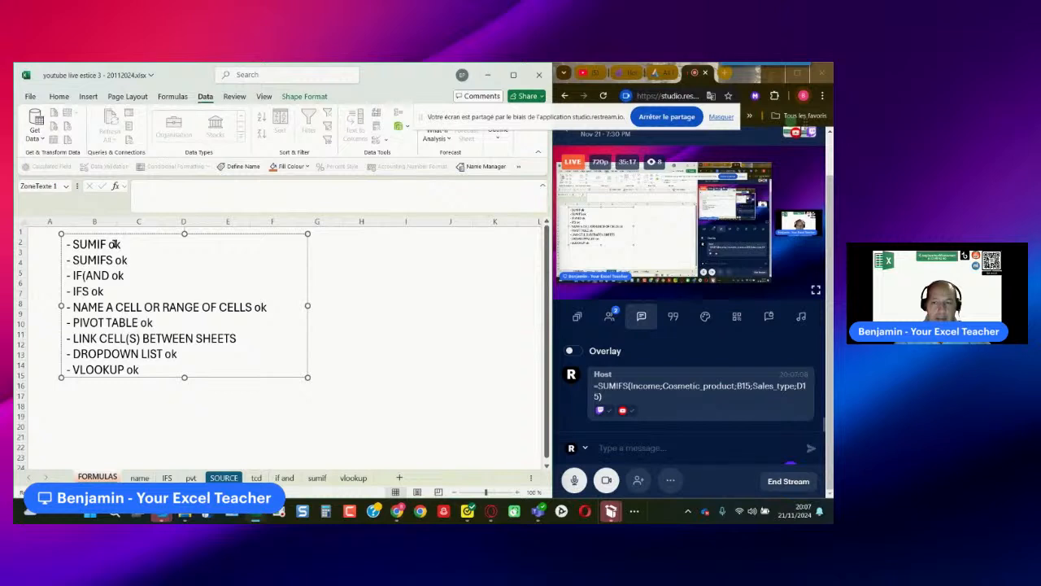
- Highlight the LINK CELL(S) BETWEEN SHEETS topic, then examine the Income column on the SOURCE sheet
left_click_drag(73, 339, 236, 338)
left_click(367, 353)
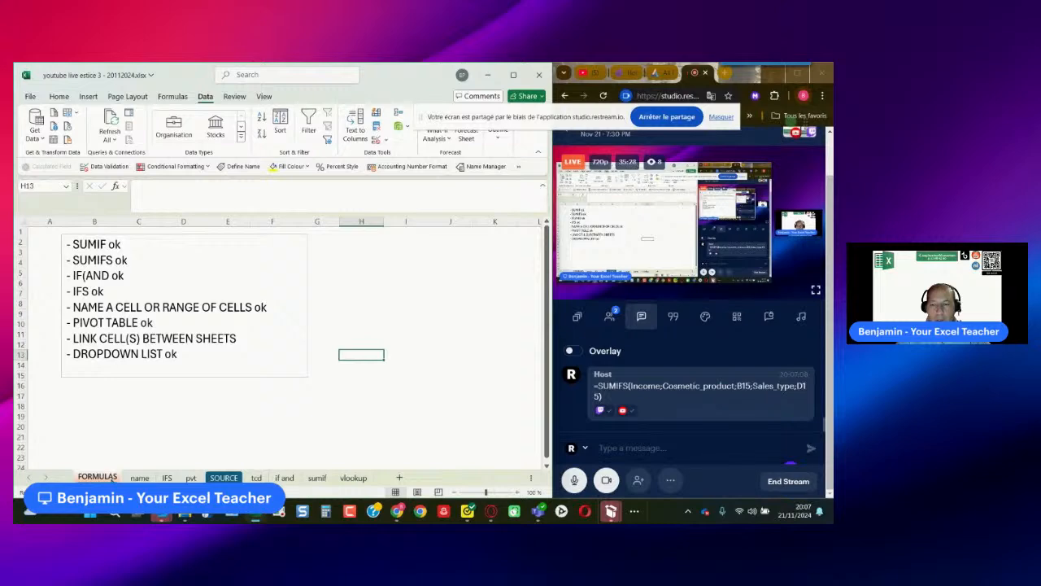
left_click(224, 478)
scroll(292, 415, "up", 1)
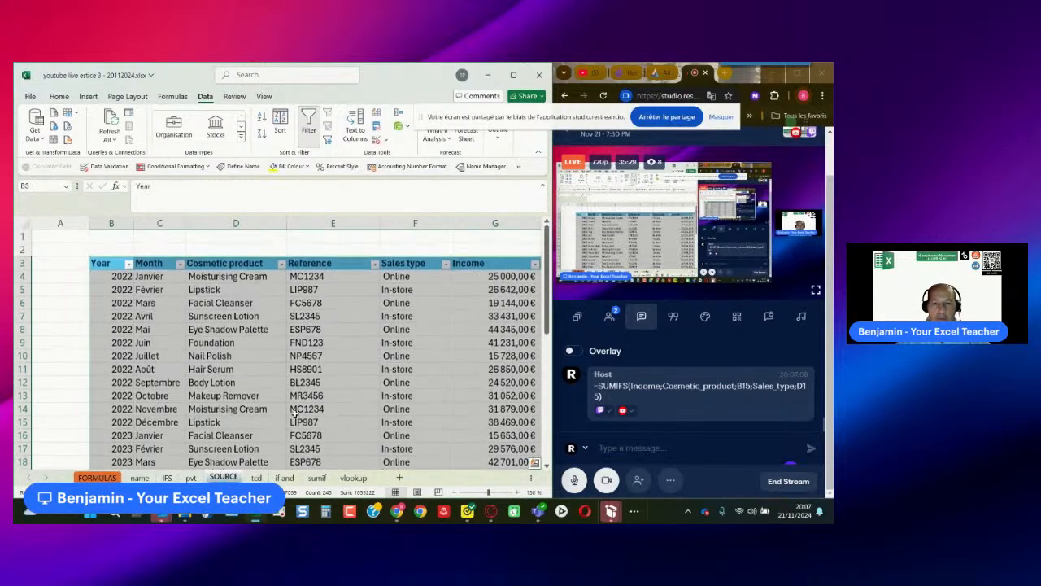
left_click_drag(495, 277, 496, 435)
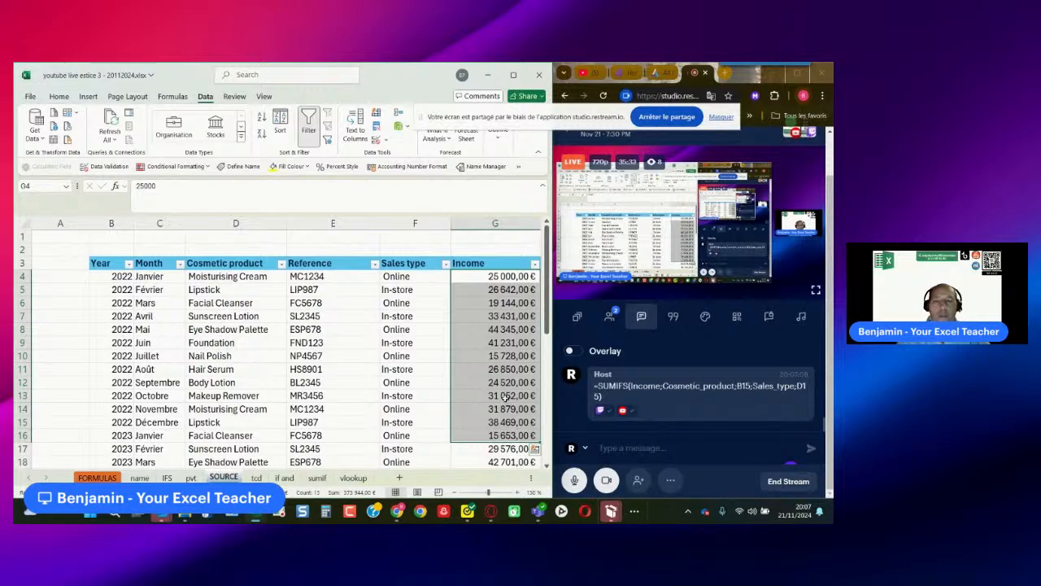
scroll(482, 428, "down", 1)
scroll(481, 428, "up", 2)
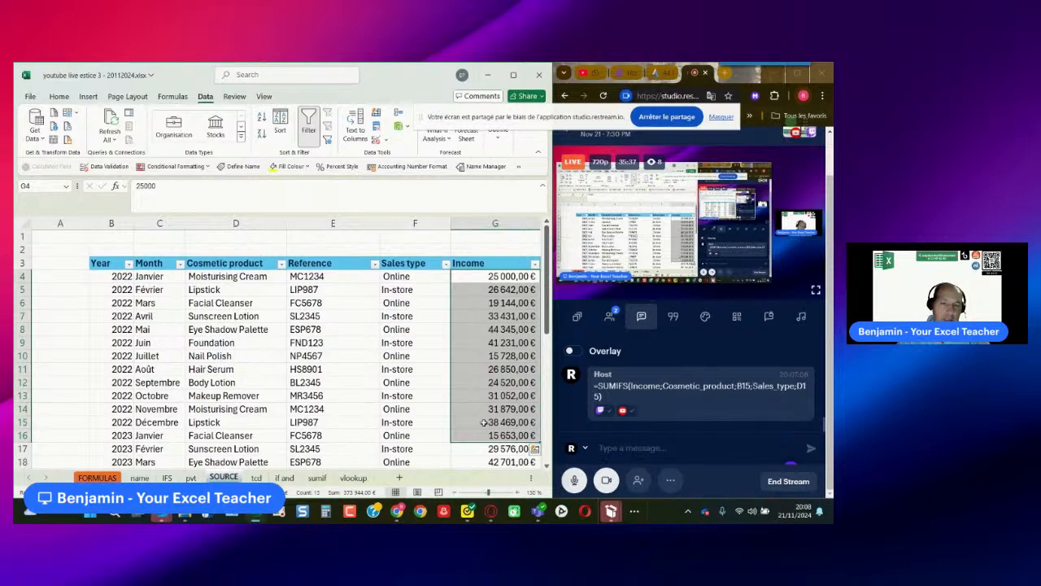
- Add a new worksheet after SOURCE and name it link
left_click(399, 478)
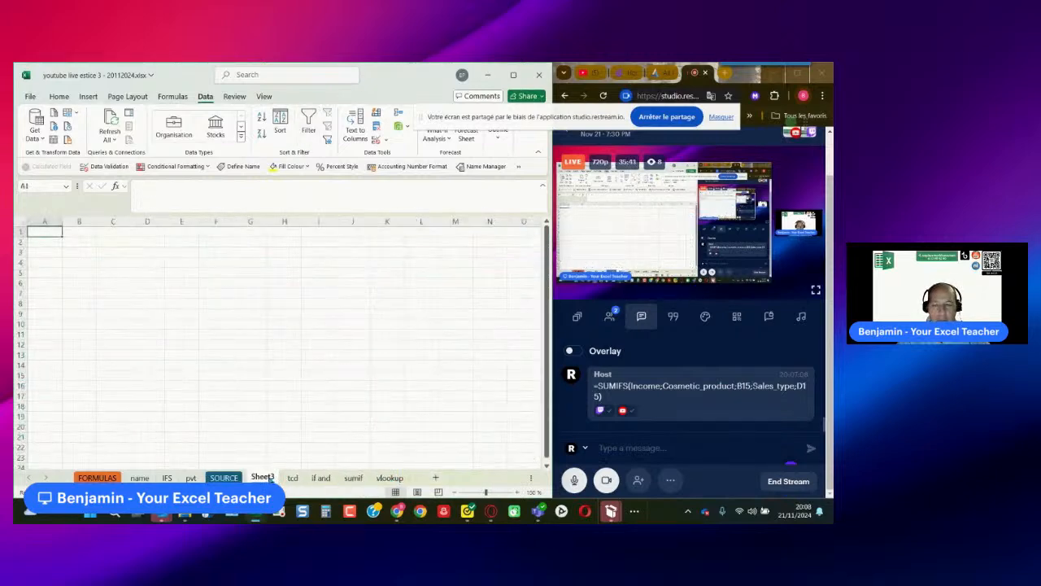
double_click(262, 477)
type("link")
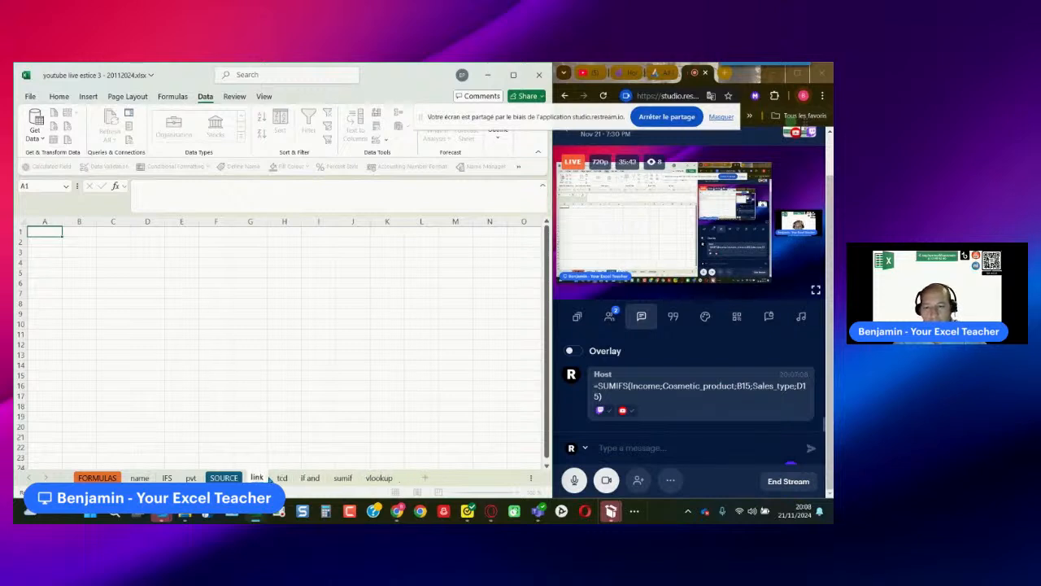
- Enter the heading INCOMES in cell E2 of the link sheet
left_click(178, 242)
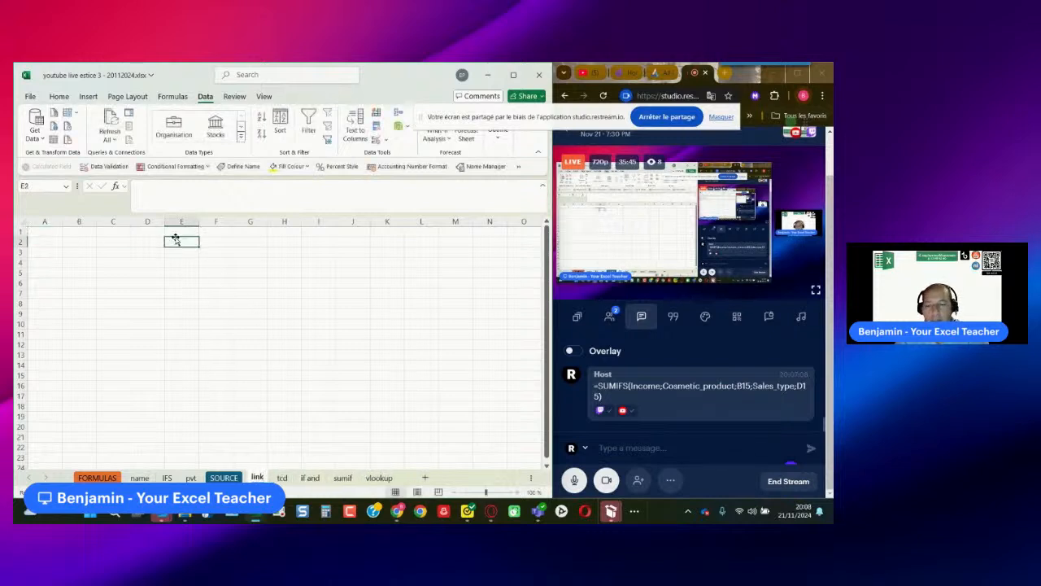
key("Caps_Lock")
type("INCOME")
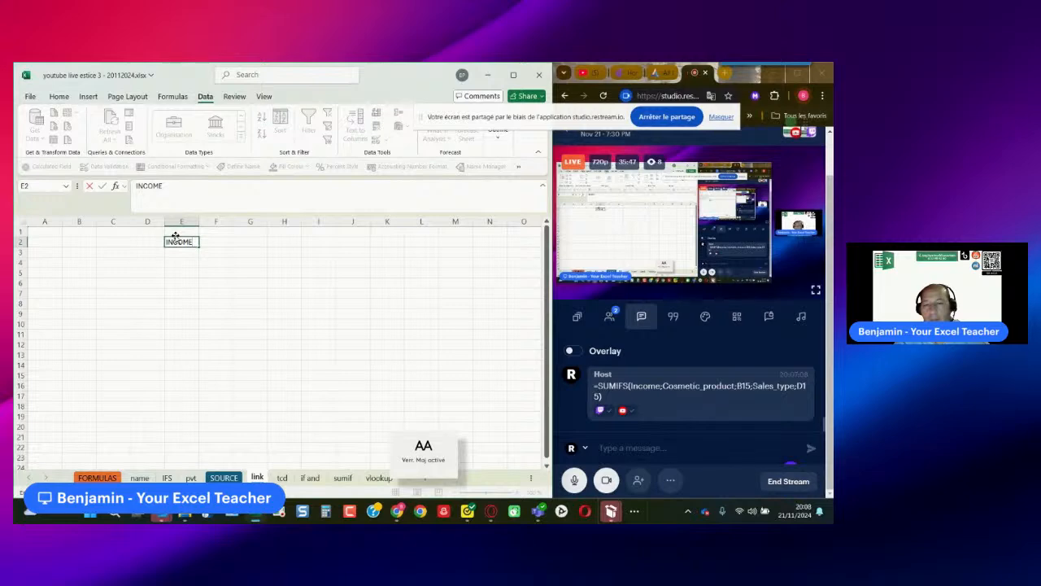
type("S")
left_click(186, 252)
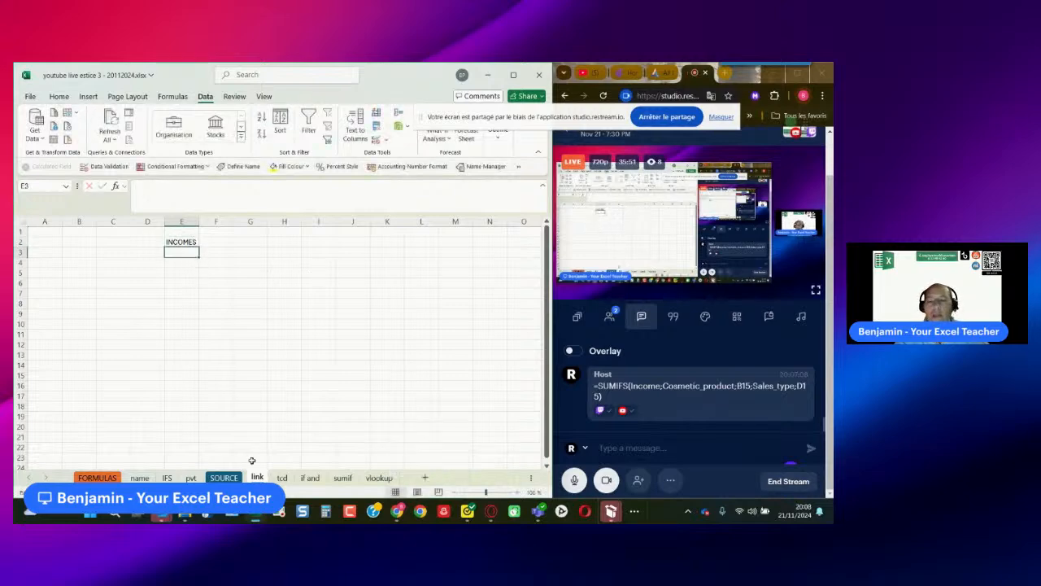
- Copy all the Income values, G4 to G37, on the SOURCE sheet
left_click(224, 478)
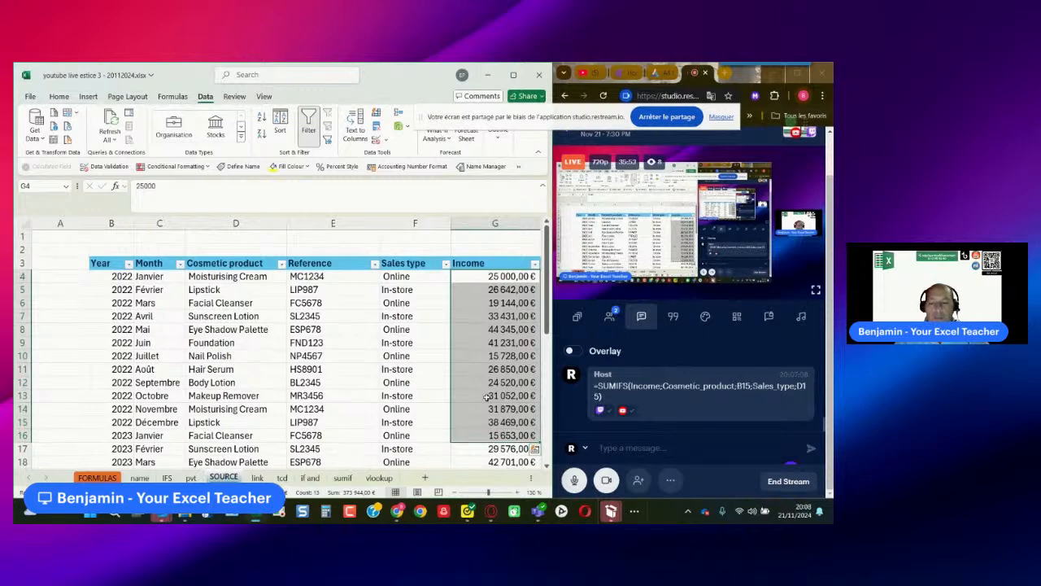
left_click(493, 278)
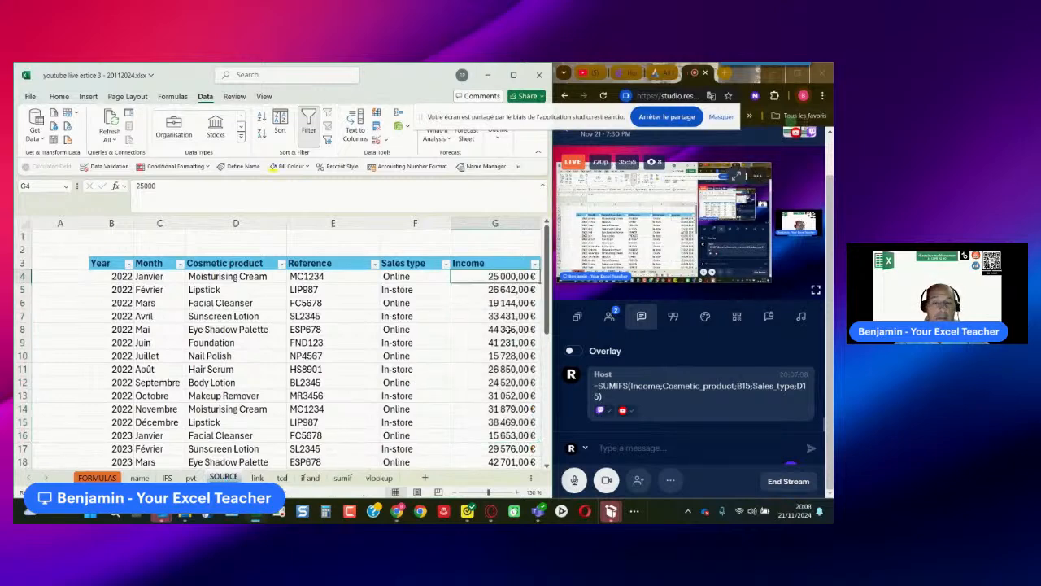
scroll(506, 342, "down", 7)
left_click(507, 396, "shift")
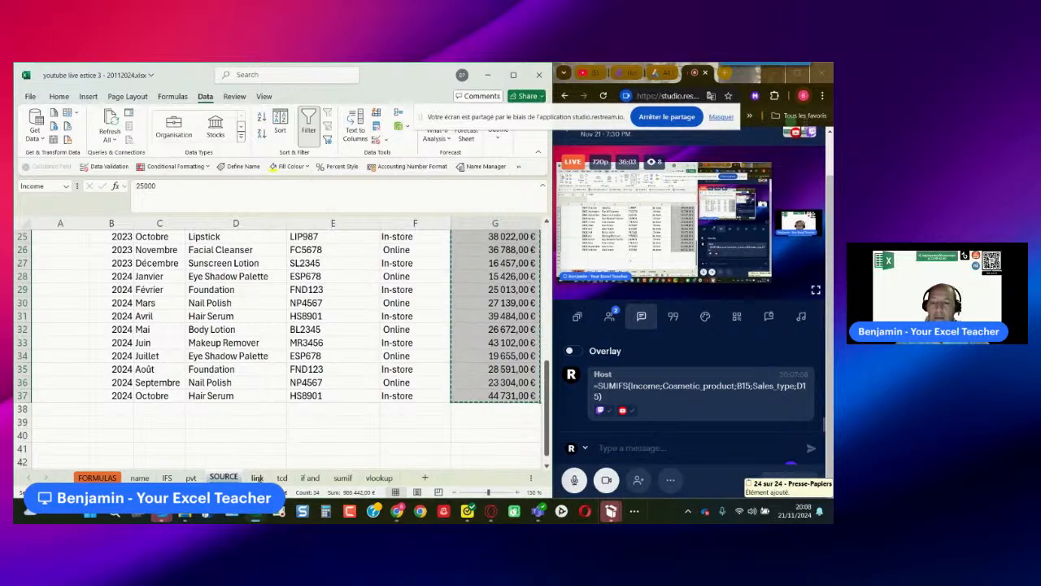
scroll(425, 437, "up", 3)
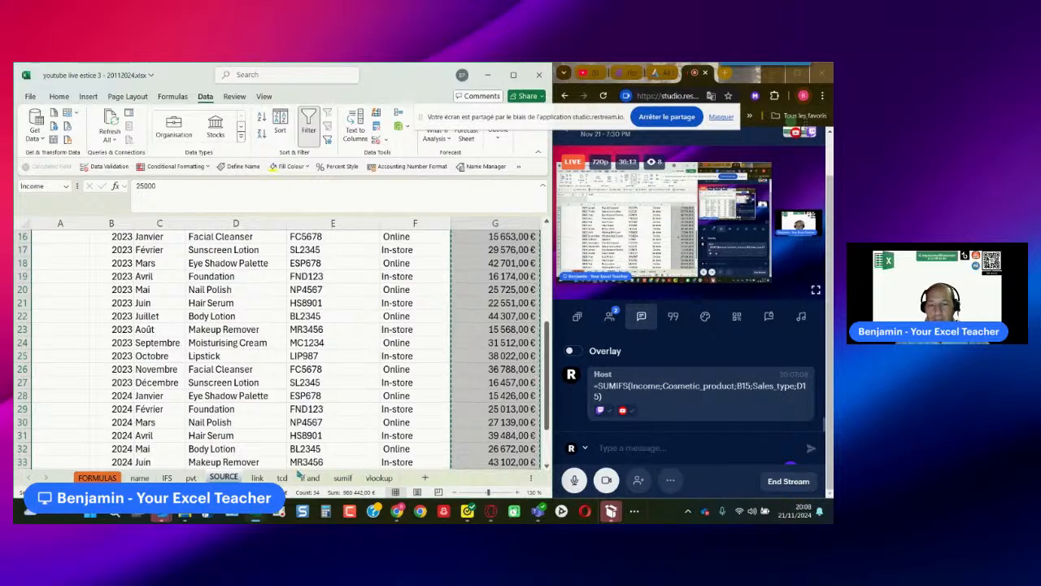
- Paste the copied Income values as links starting in cell E3 of the link sheet, and fit column E to its contents
left_click(257, 478)
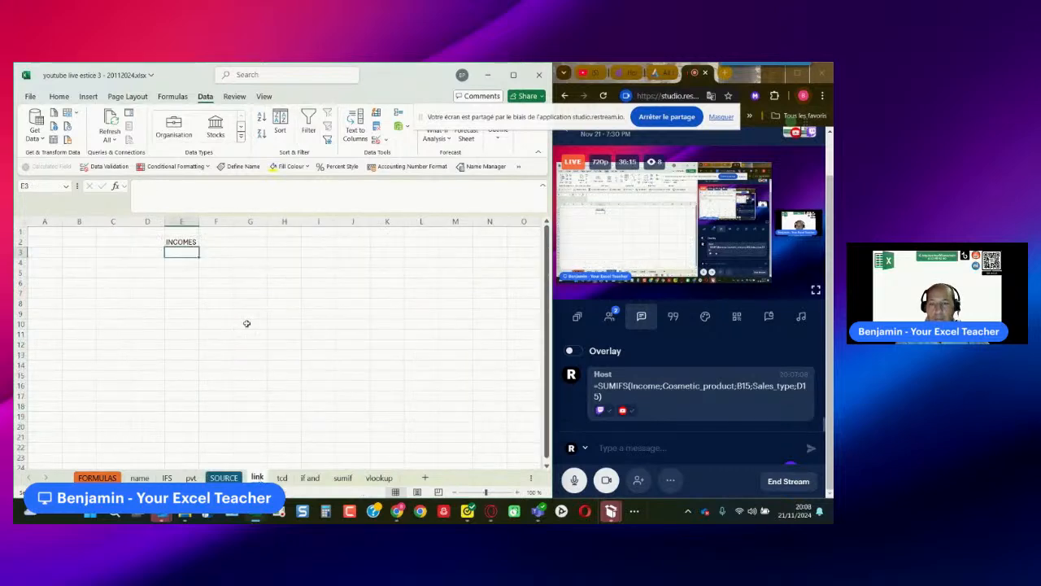
right_click(188, 254)
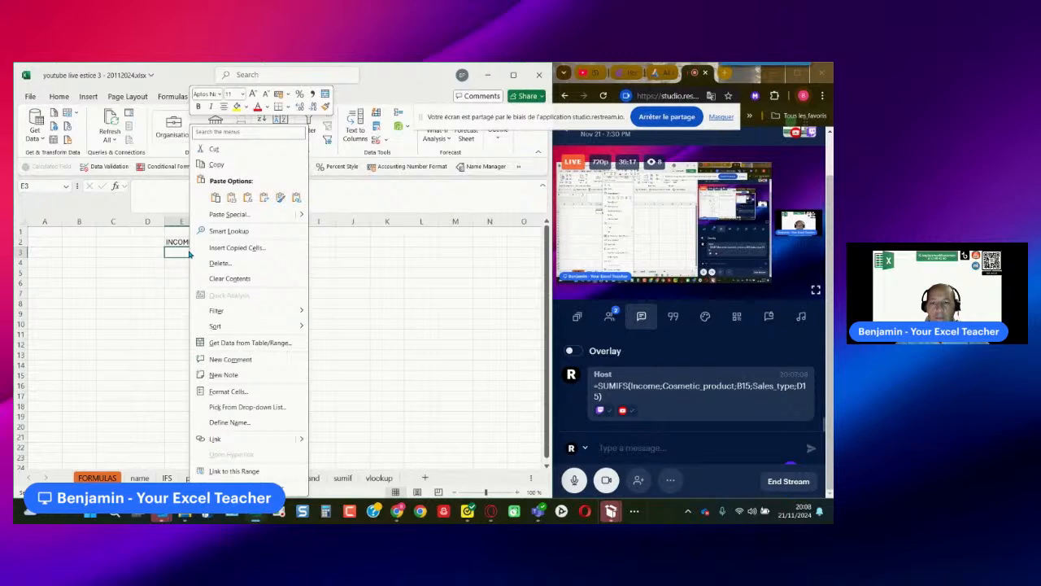
left_click(232, 214)
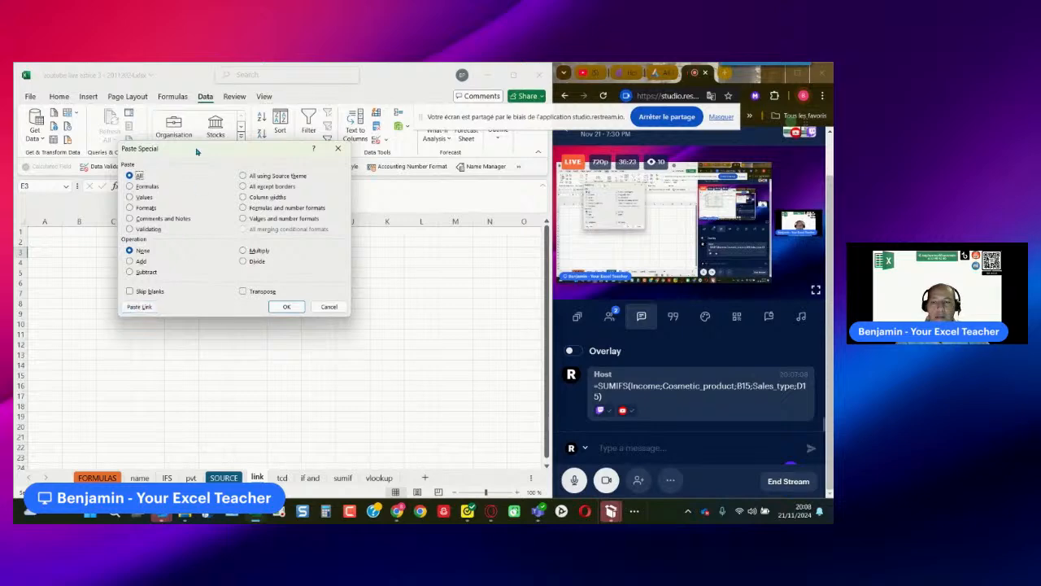
left_click_drag(196, 151, 254, 189)
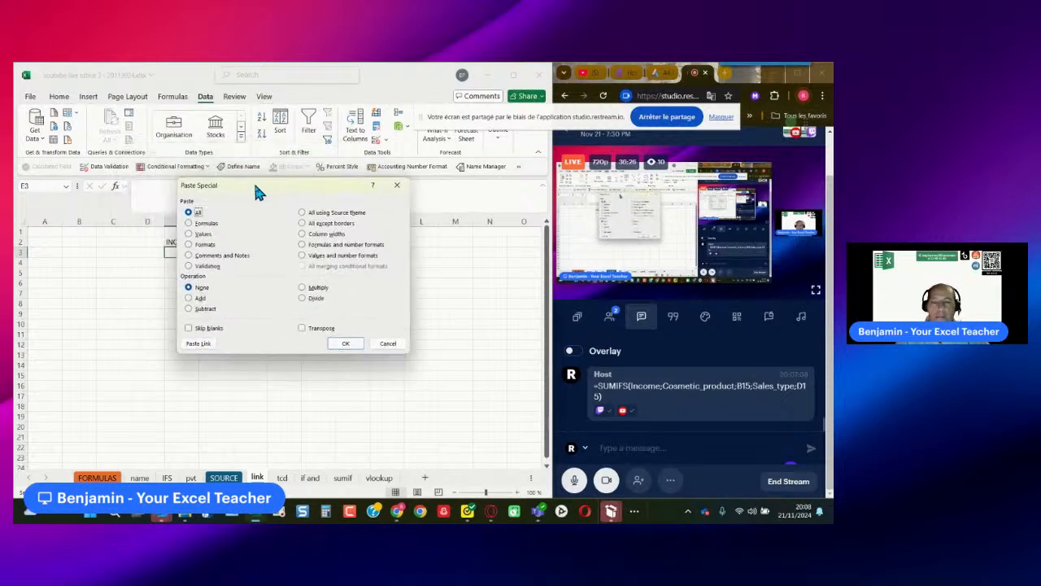
left_click(193, 343)
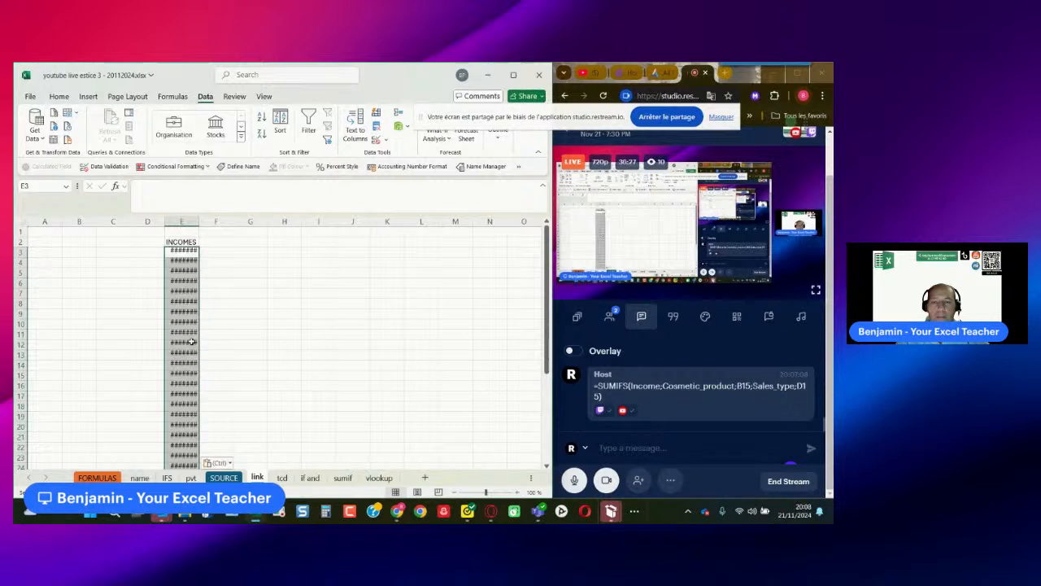
double_click(199, 222)
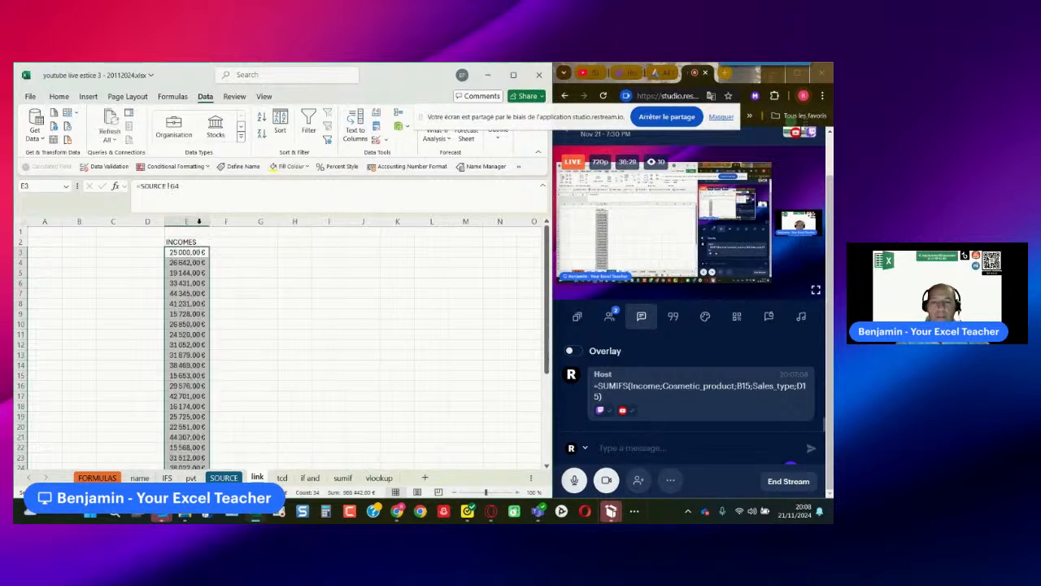
left_click(270, 292)
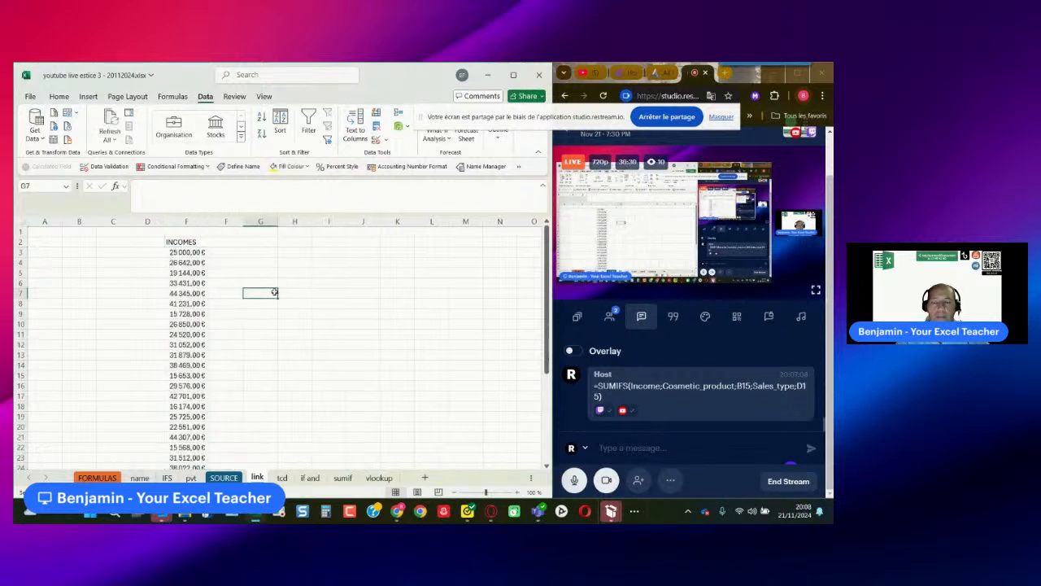
- Set the first Income value, cell G4 on the SOURCE sheet, to 30 000 and check linked cell E3 on the link sheet
left_click(191, 253)
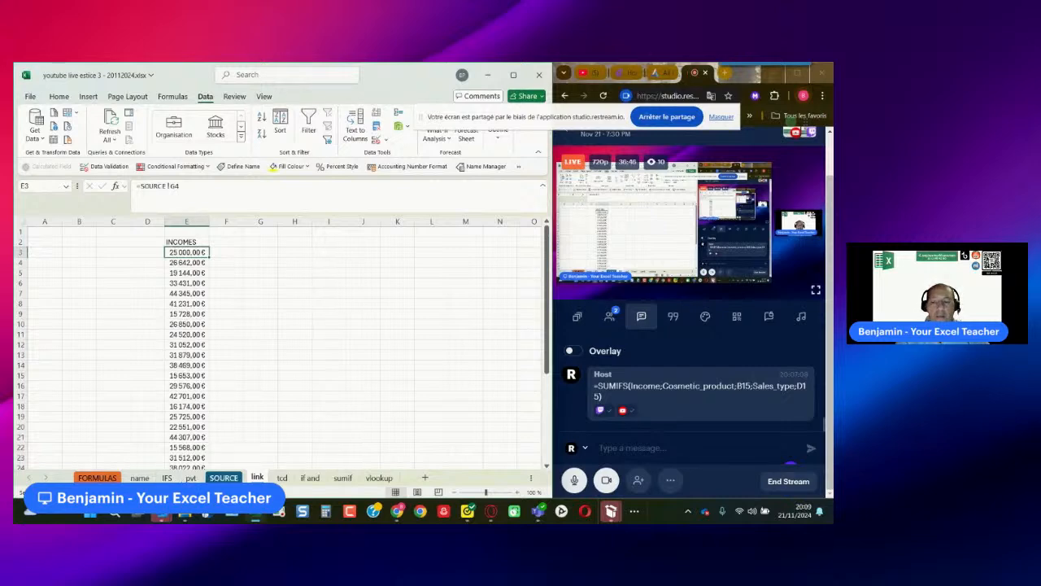
left_click(223, 477)
scroll(488, 326, "up", 5)
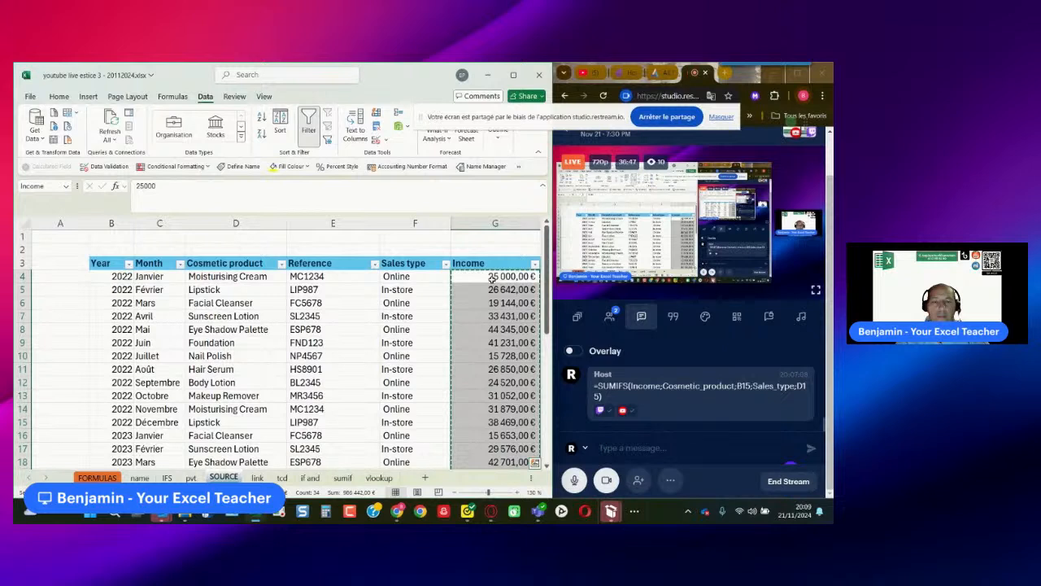
left_click(493, 277)
key("Escape")
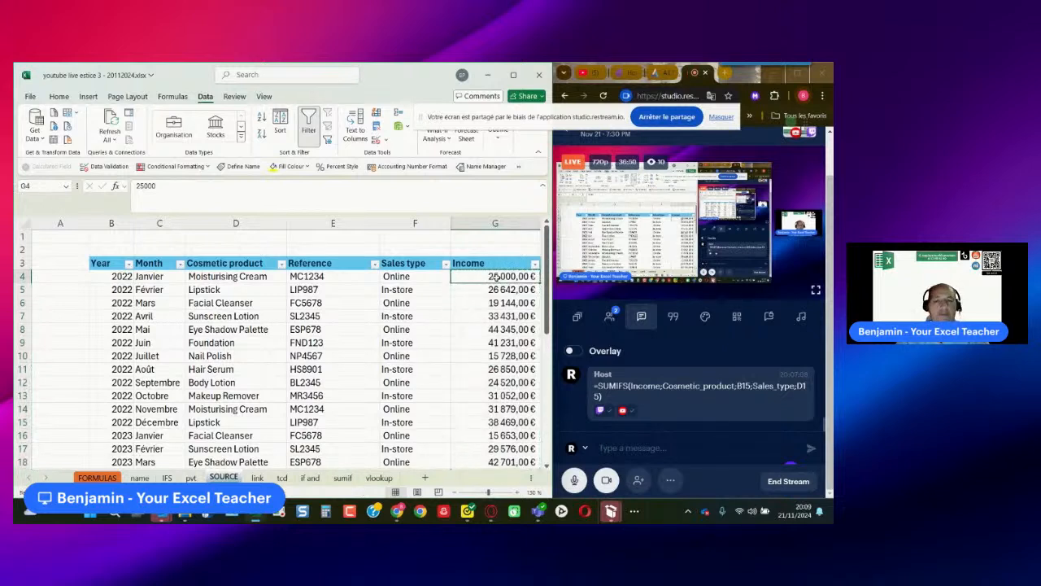
type("30 000")
key("Return")
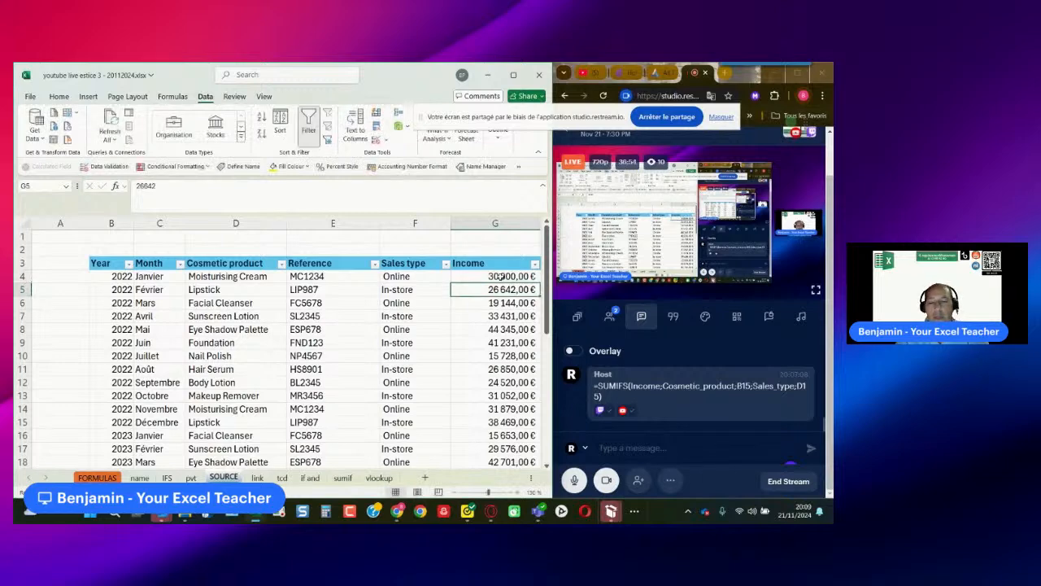
left_click(257, 478)
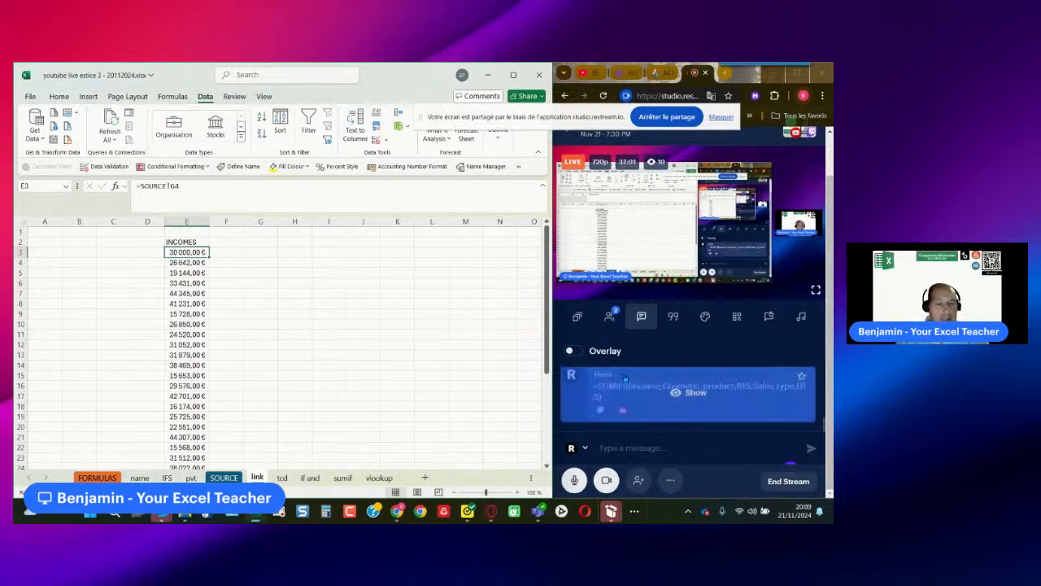
scroll(691, 393, "down", 4)
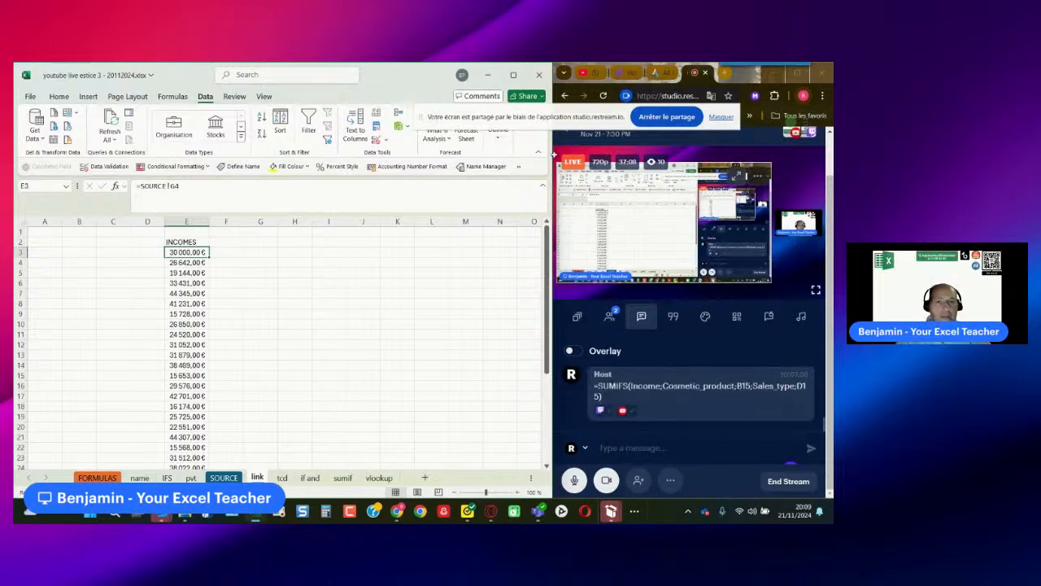
- Minimize the workbook, close the open file properties window, switch to a maximized Restream studio and hide the shared screen from the stream
left_click(487, 82)
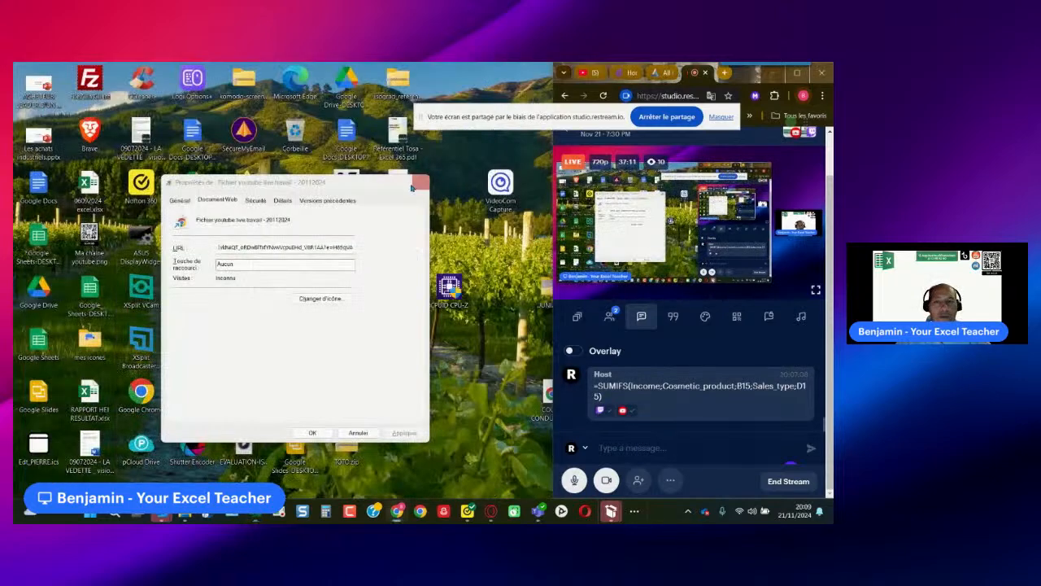
left_click(420, 182)
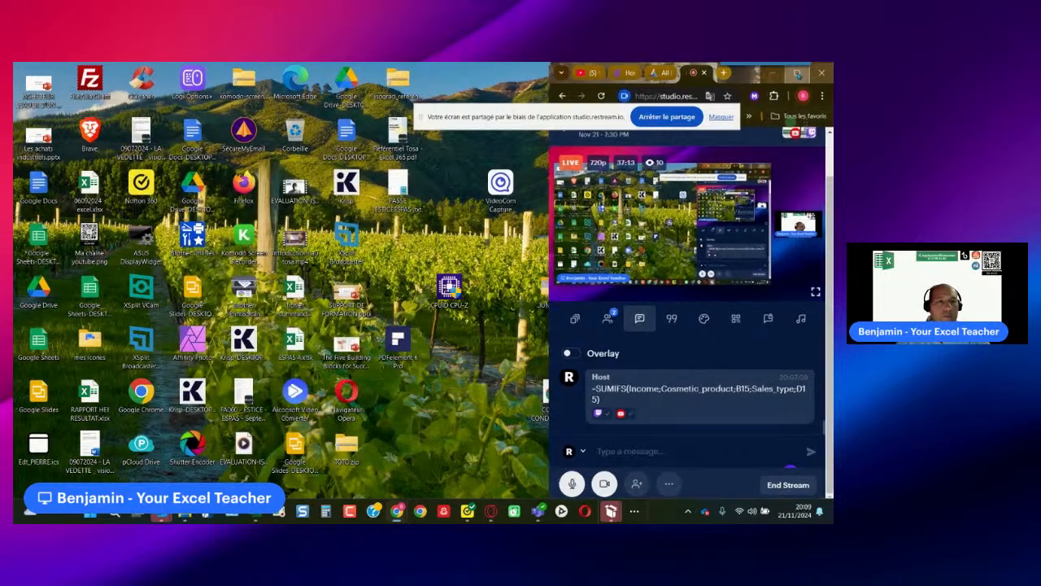
left_click(798, 72)
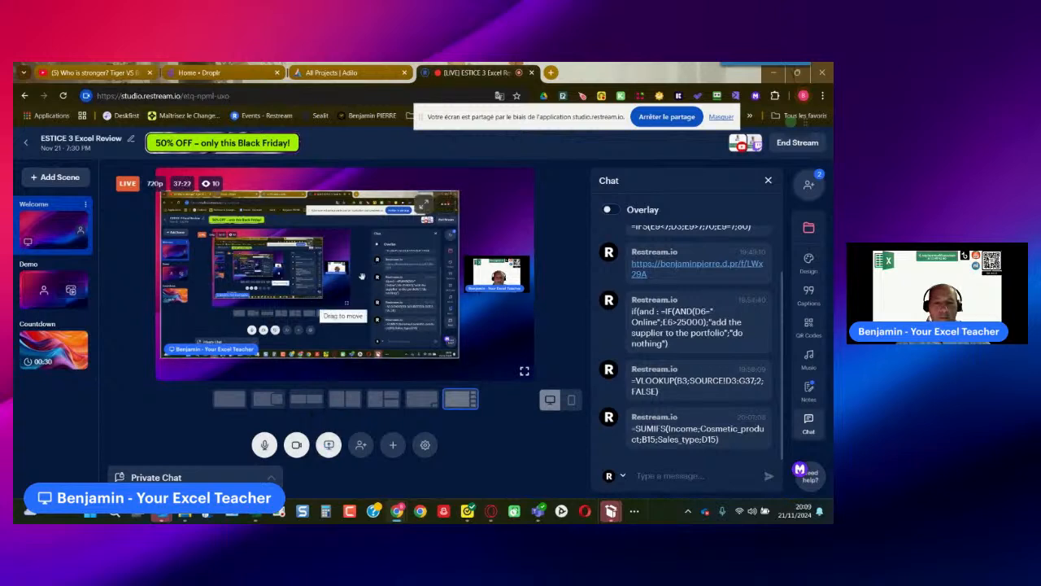
left_click(445, 204)
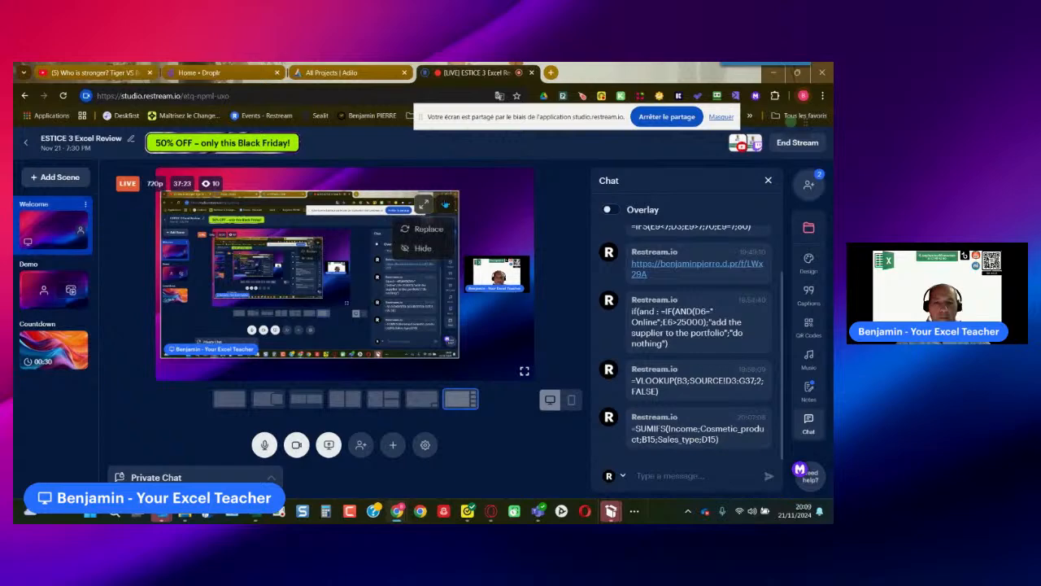
left_click(433, 254)
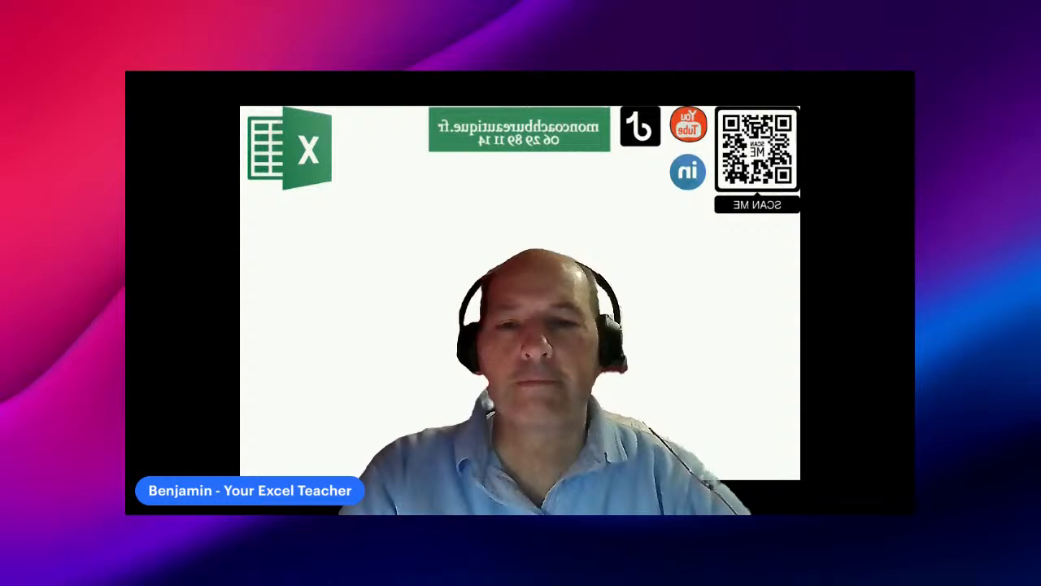